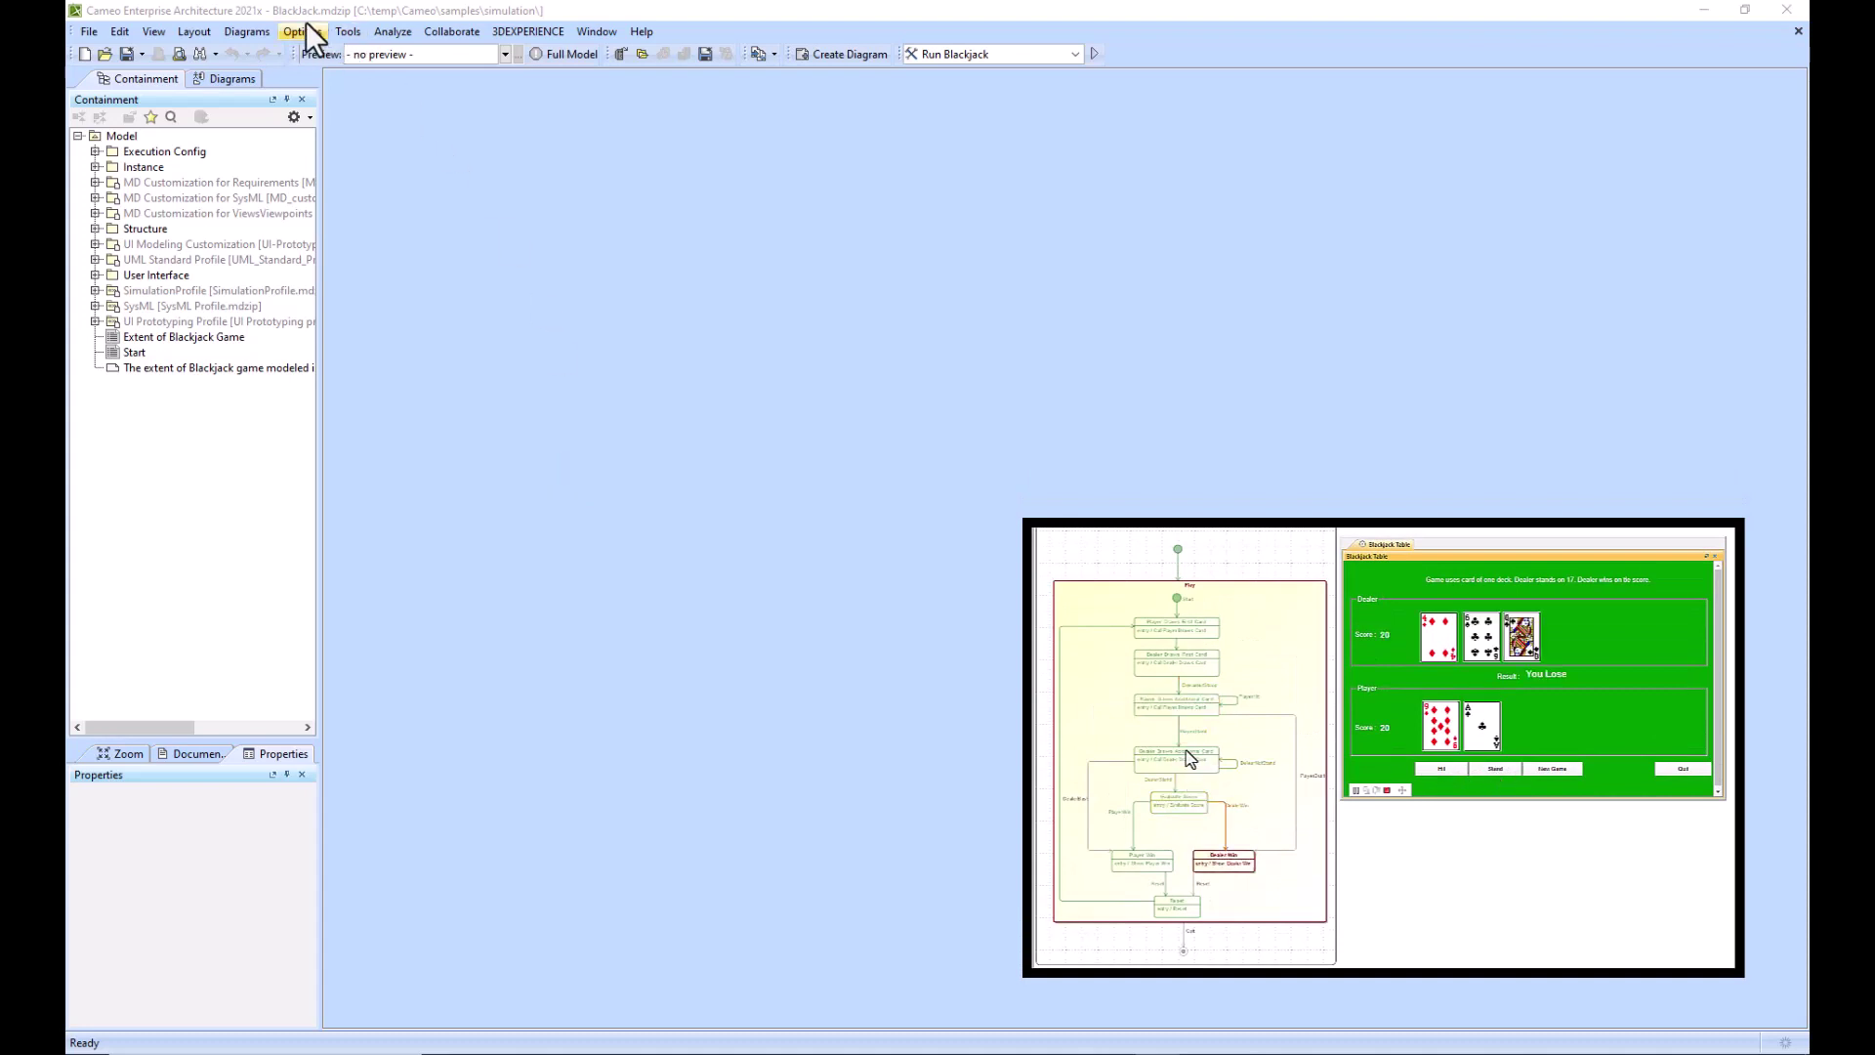
Open the Blackjack Sample Start page, run Run Blackjack, and show the game table in the embedded browser
{"action": "double_click", "coordinate": [131, 351]}
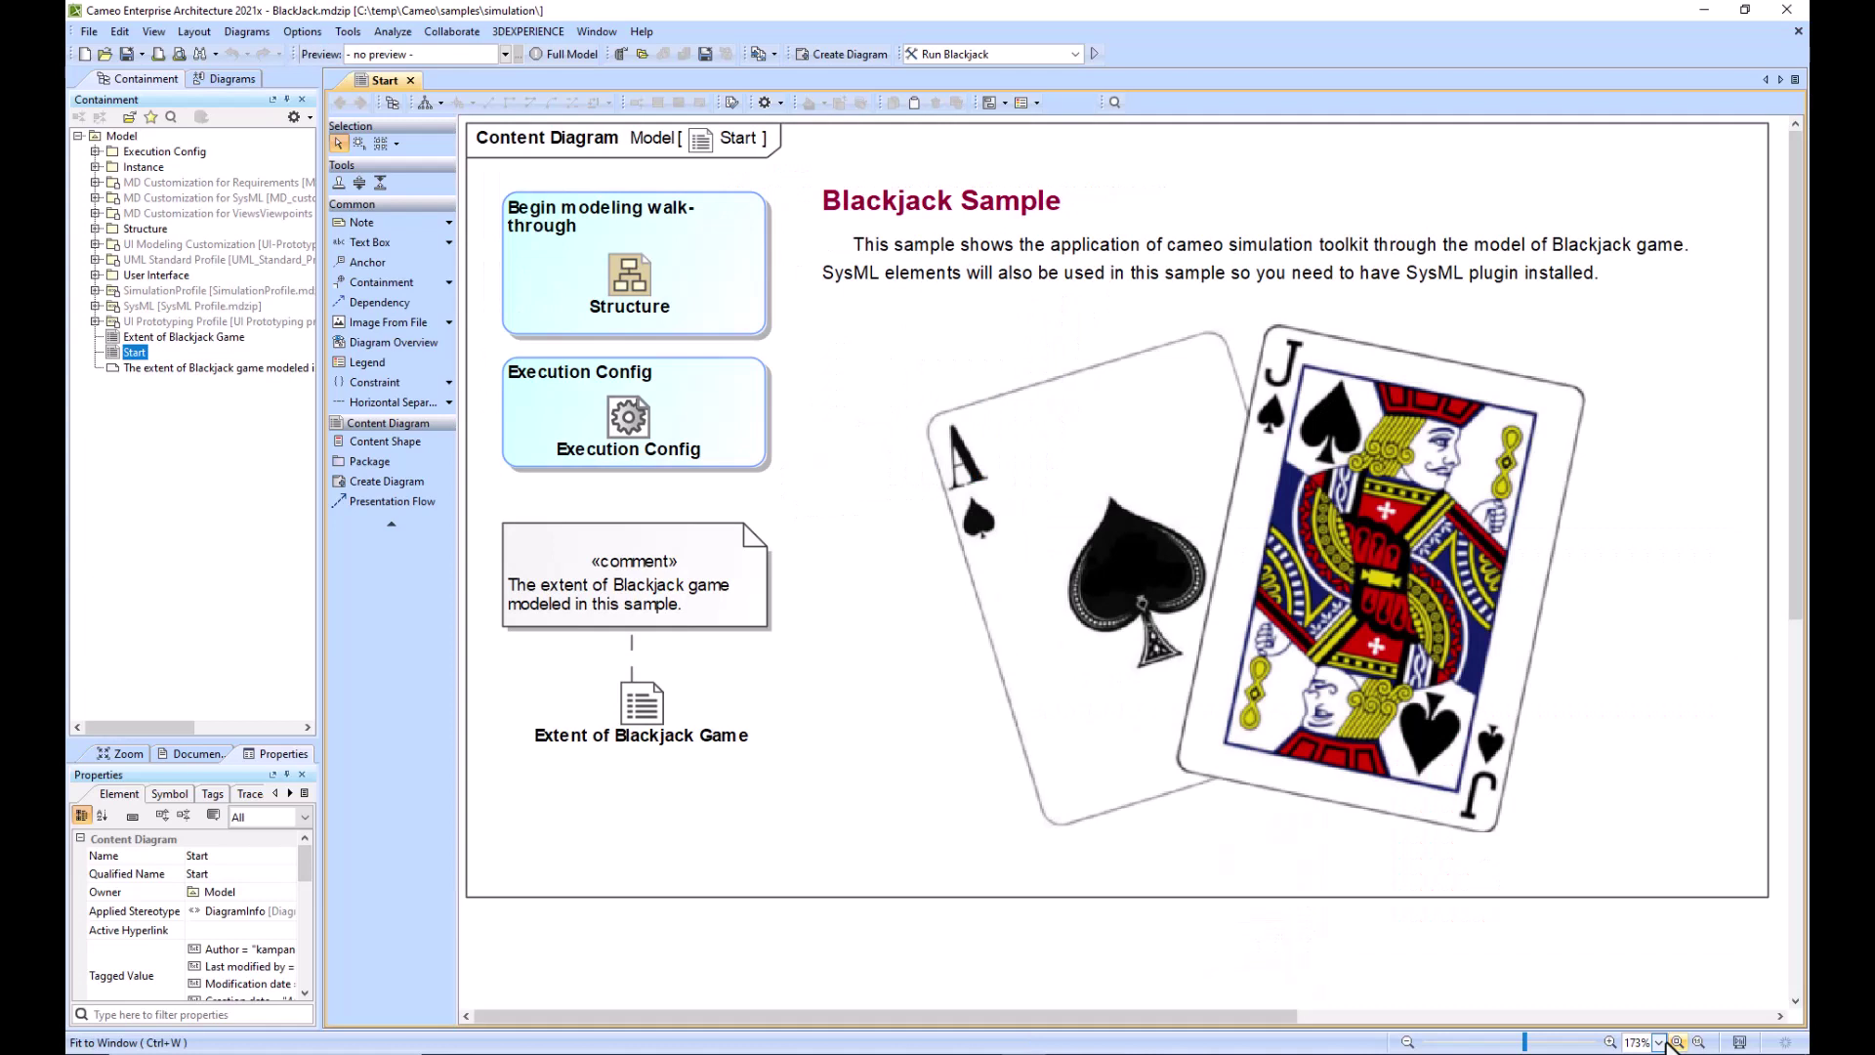
{"action": "key", "text": "ctrl+w"}
{"action": "left_click", "coordinate": [1096, 54]}
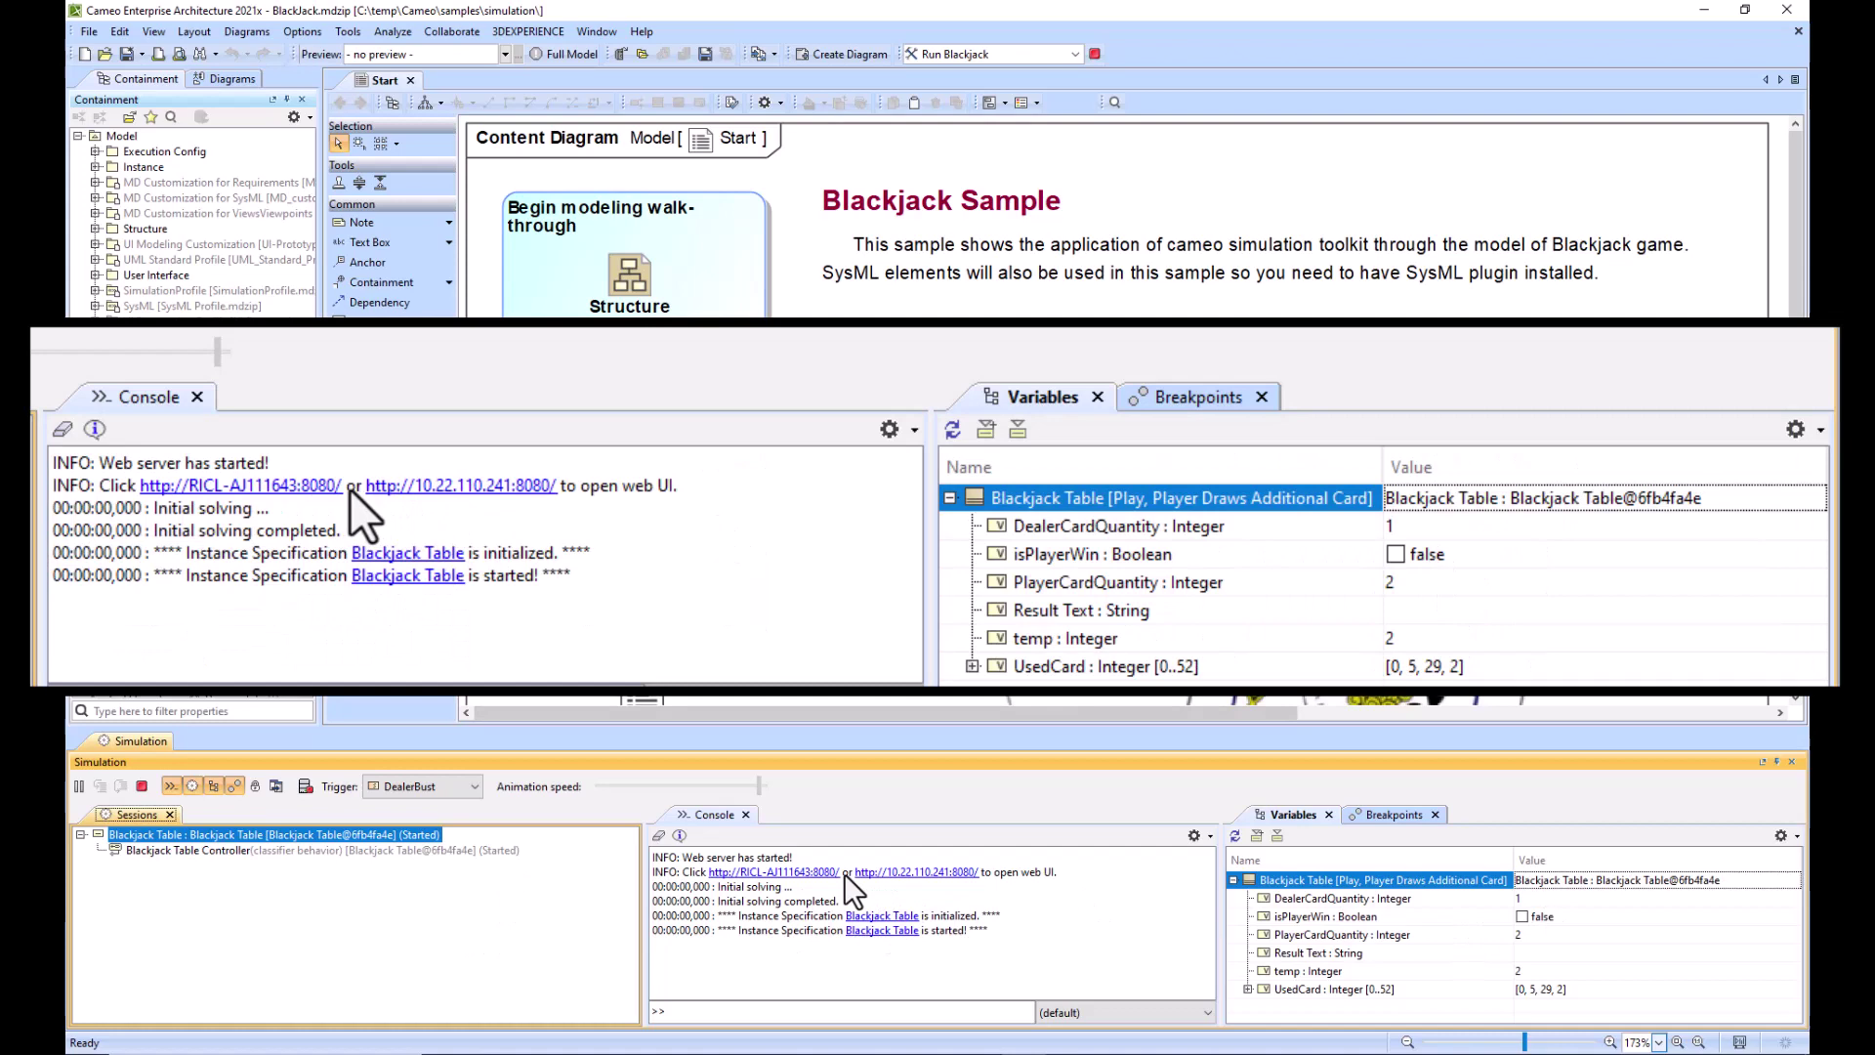
{"action": "left_click", "coordinate": [811, 886]}
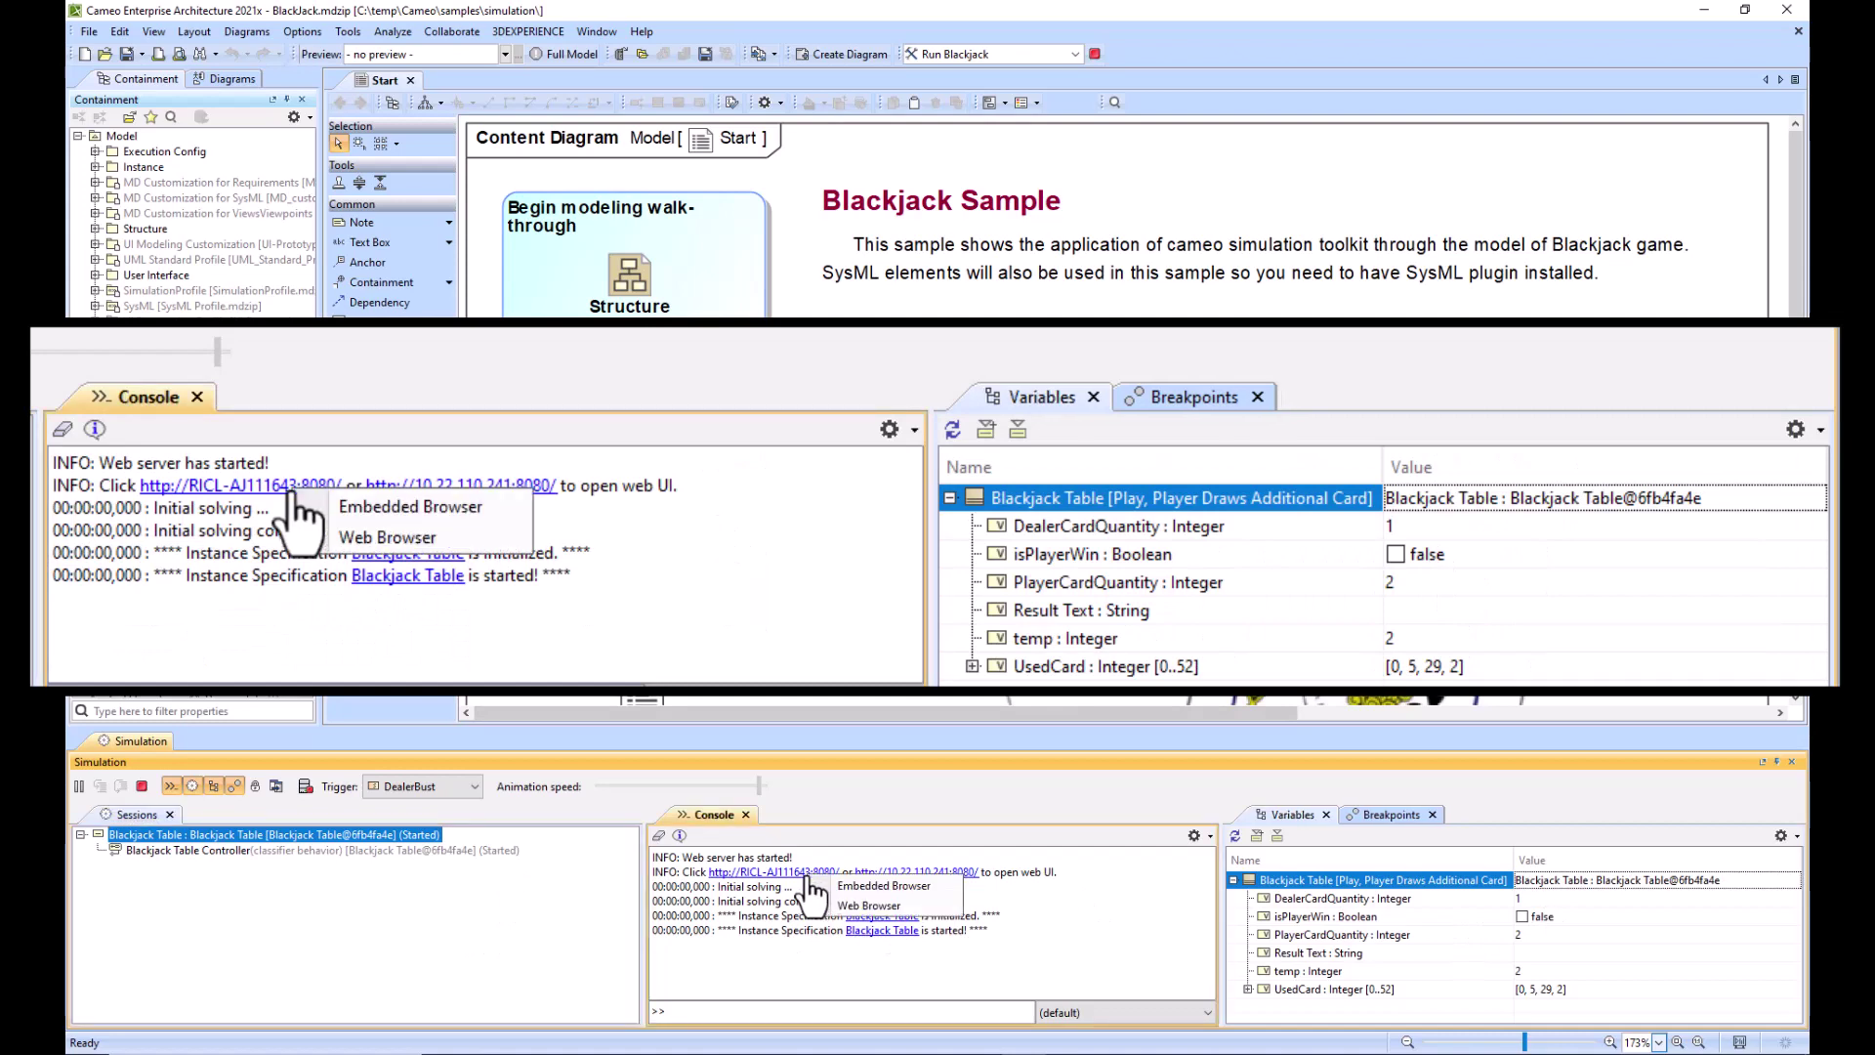
{"action": "left_click", "coordinate": [868, 882]}
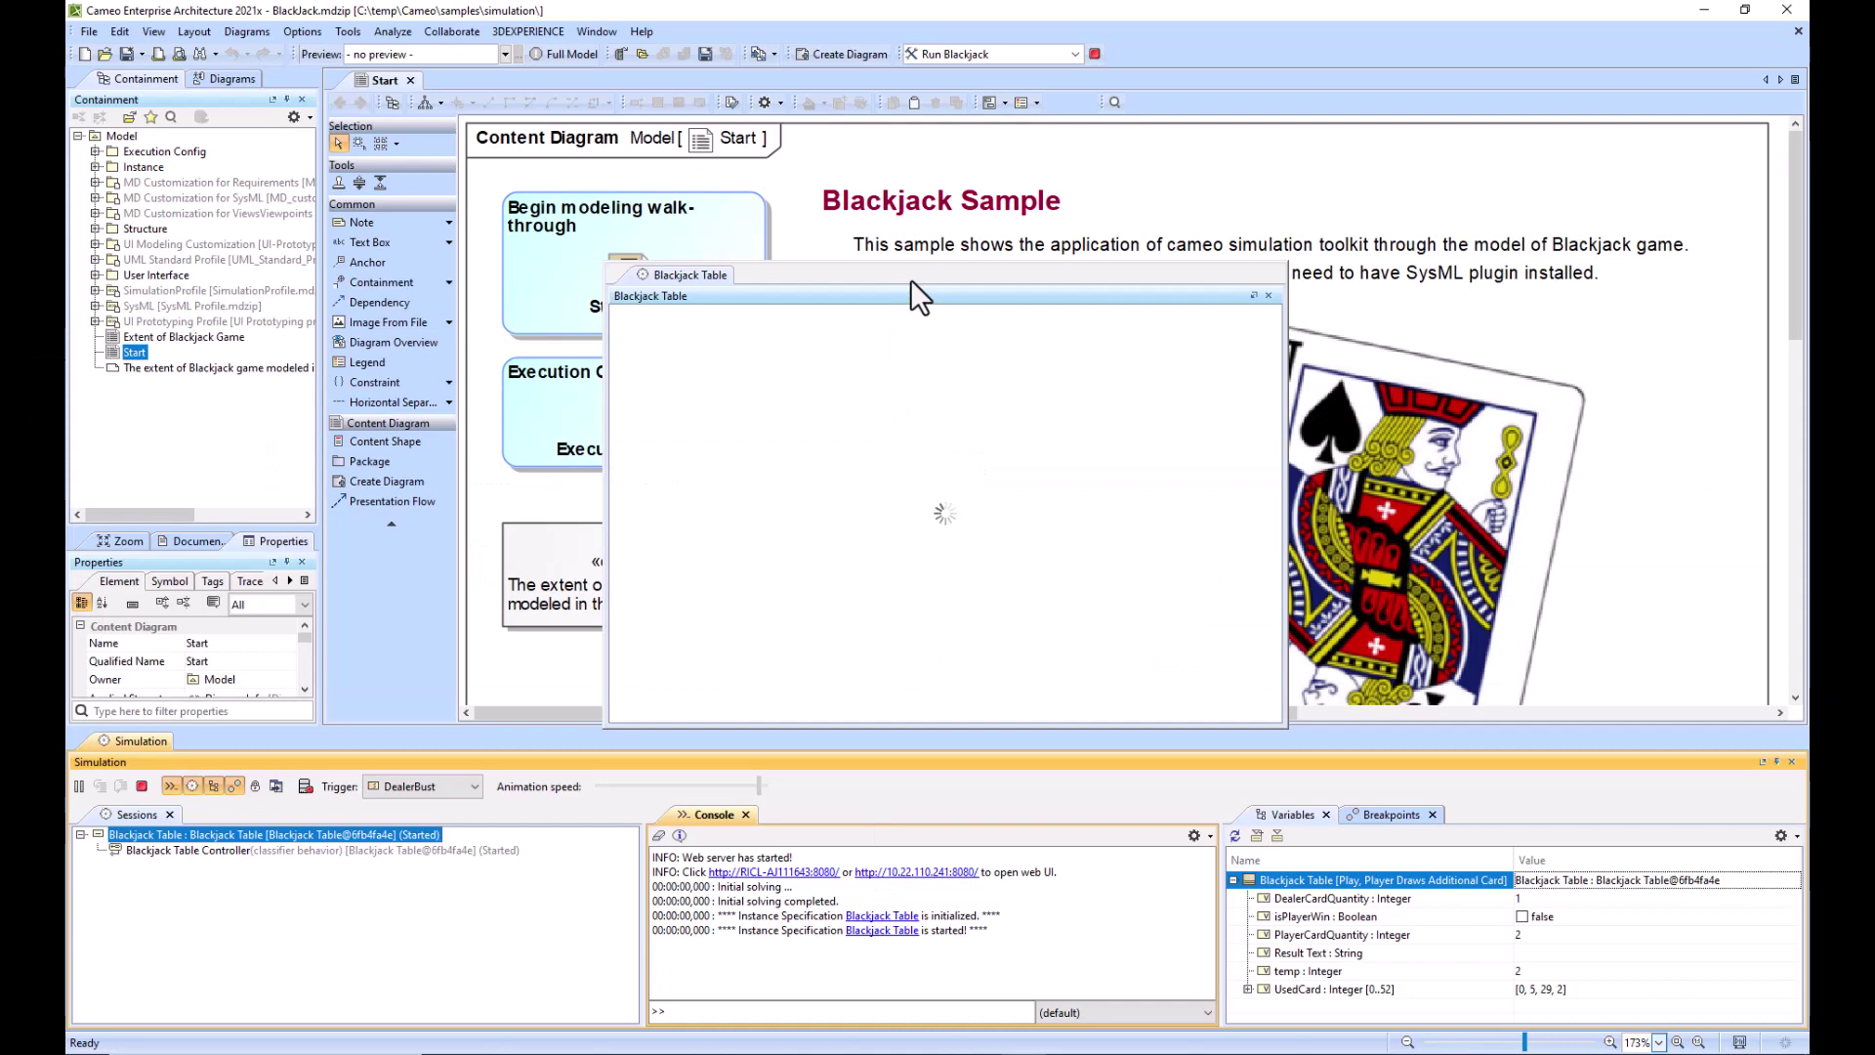
Move the game window aside and play a round, hitting twice to reach 21, then standing
{"action": "left_click_drag", "start_coordinate": [910, 280], "coordinate": [1127, 174]}
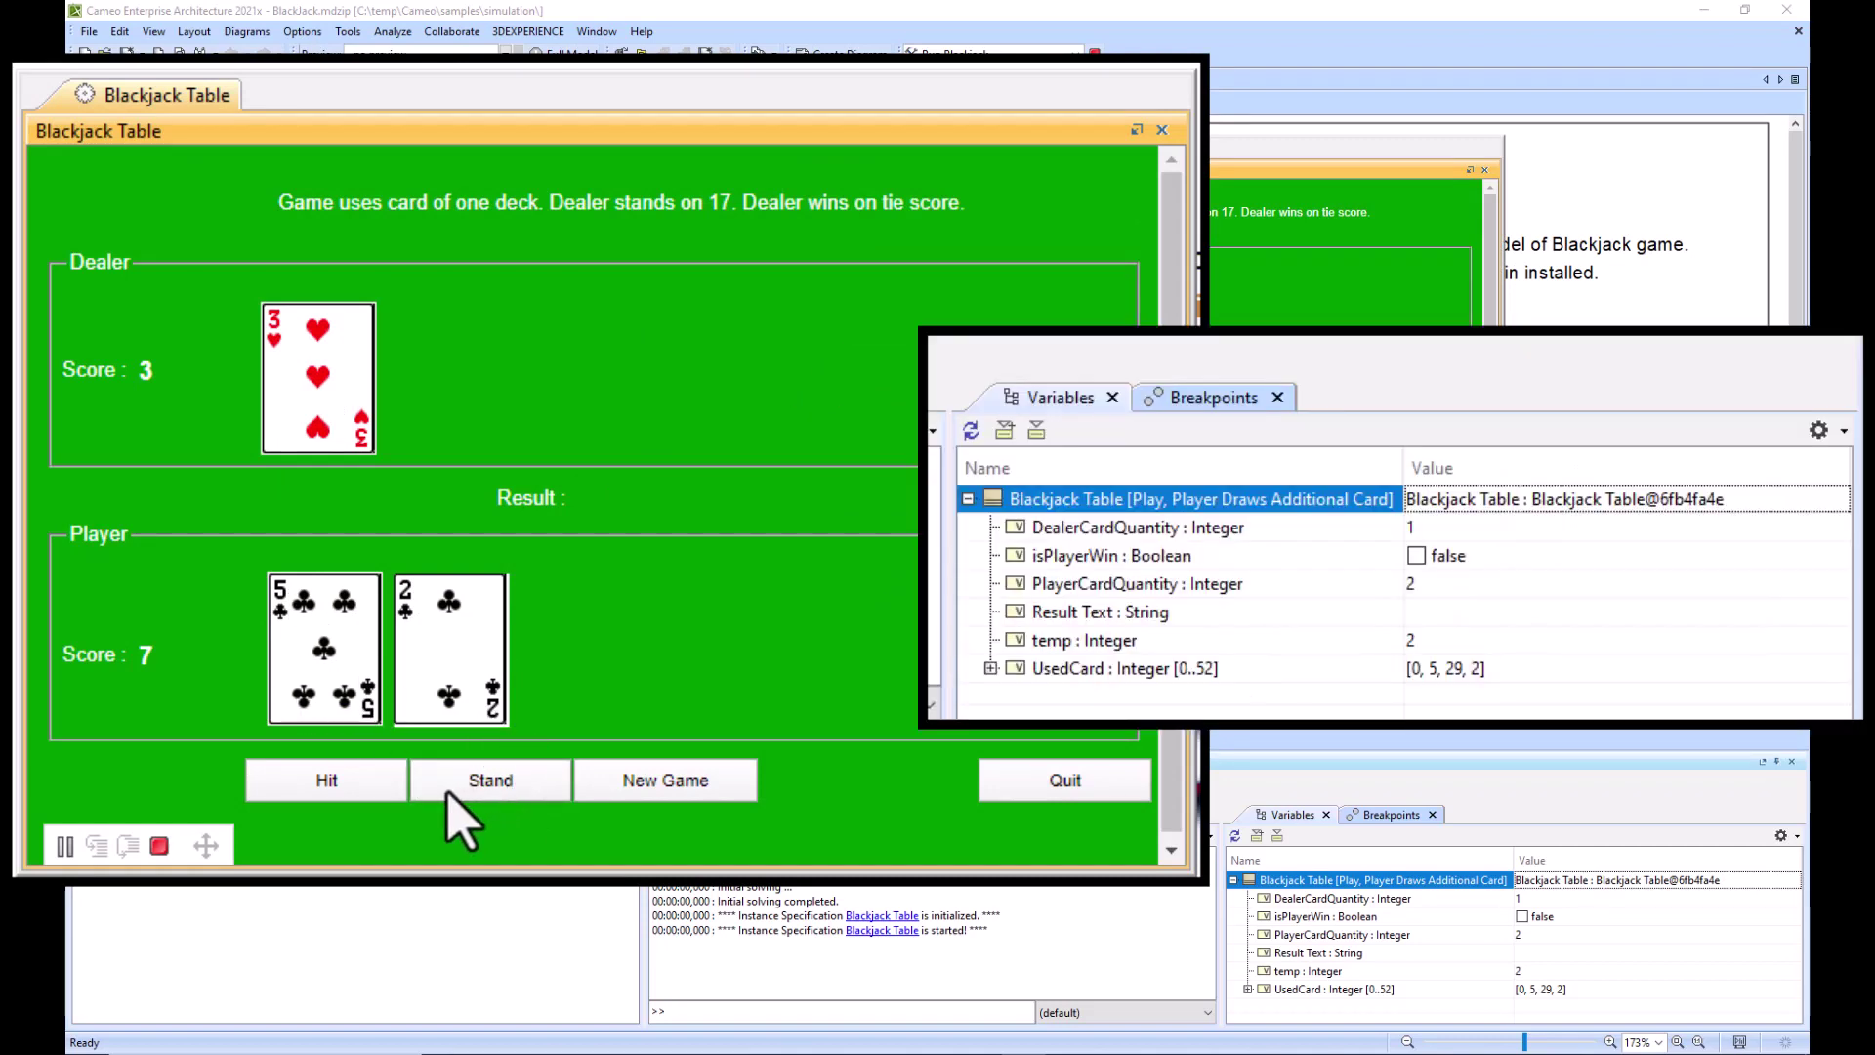
{"action": "left_click", "coordinate": [326, 785]}
{"action": "left_click", "coordinate": [342, 781]}
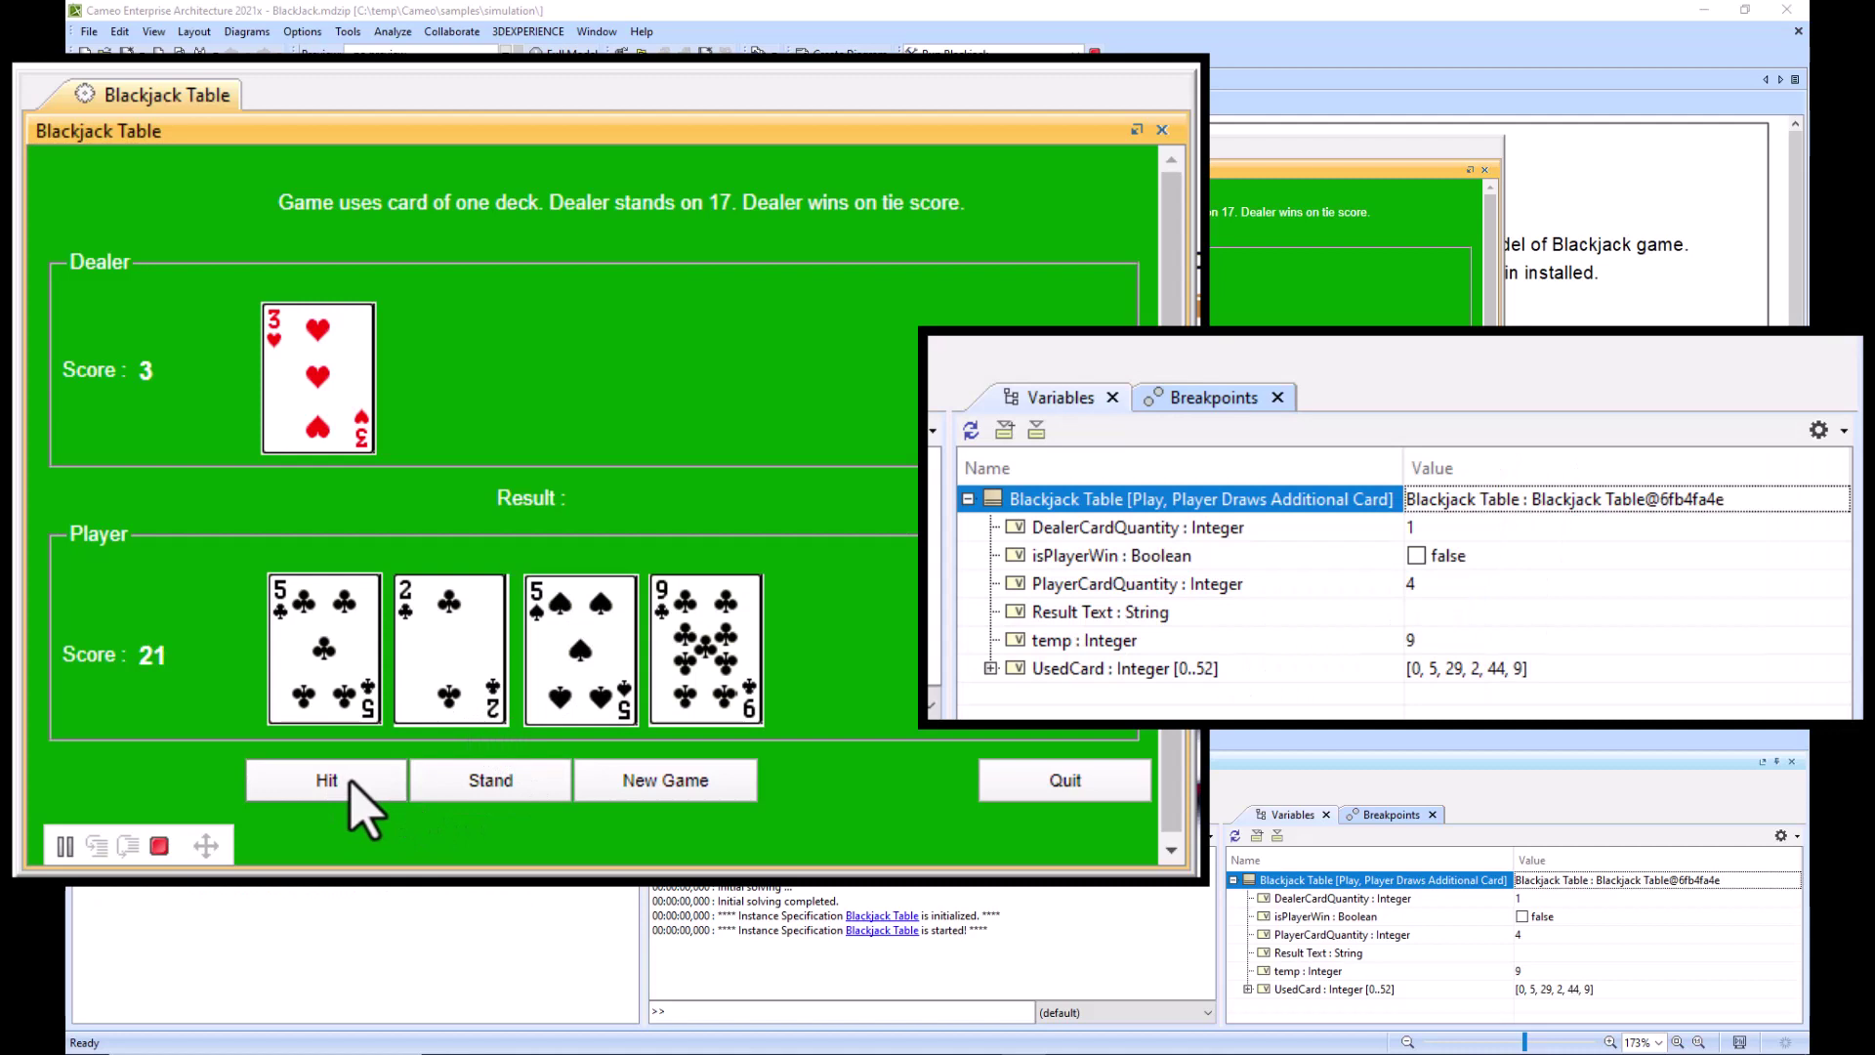
{"action": "left_click", "coordinate": [496, 779]}
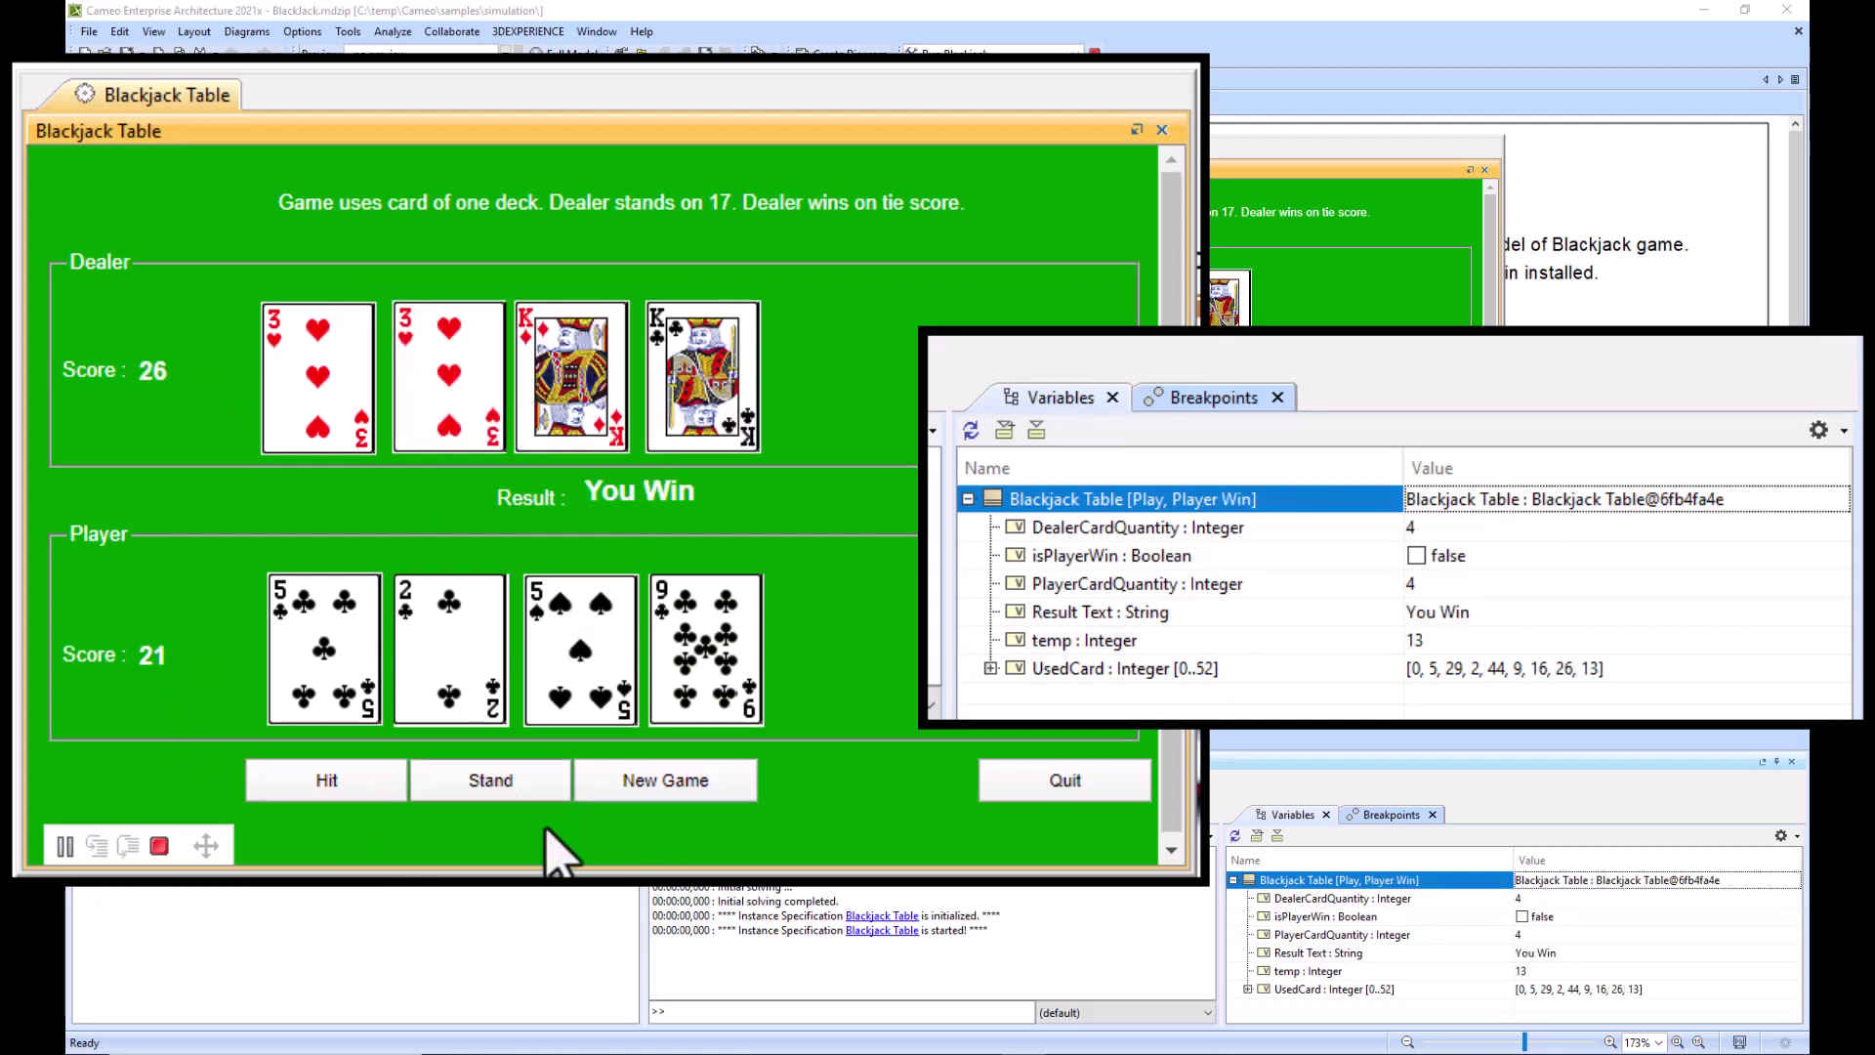
Deal two new games, standing on 21 and then on 16, losing to dealer 21
{"action": "left_click", "coordinate": [685, 782]}
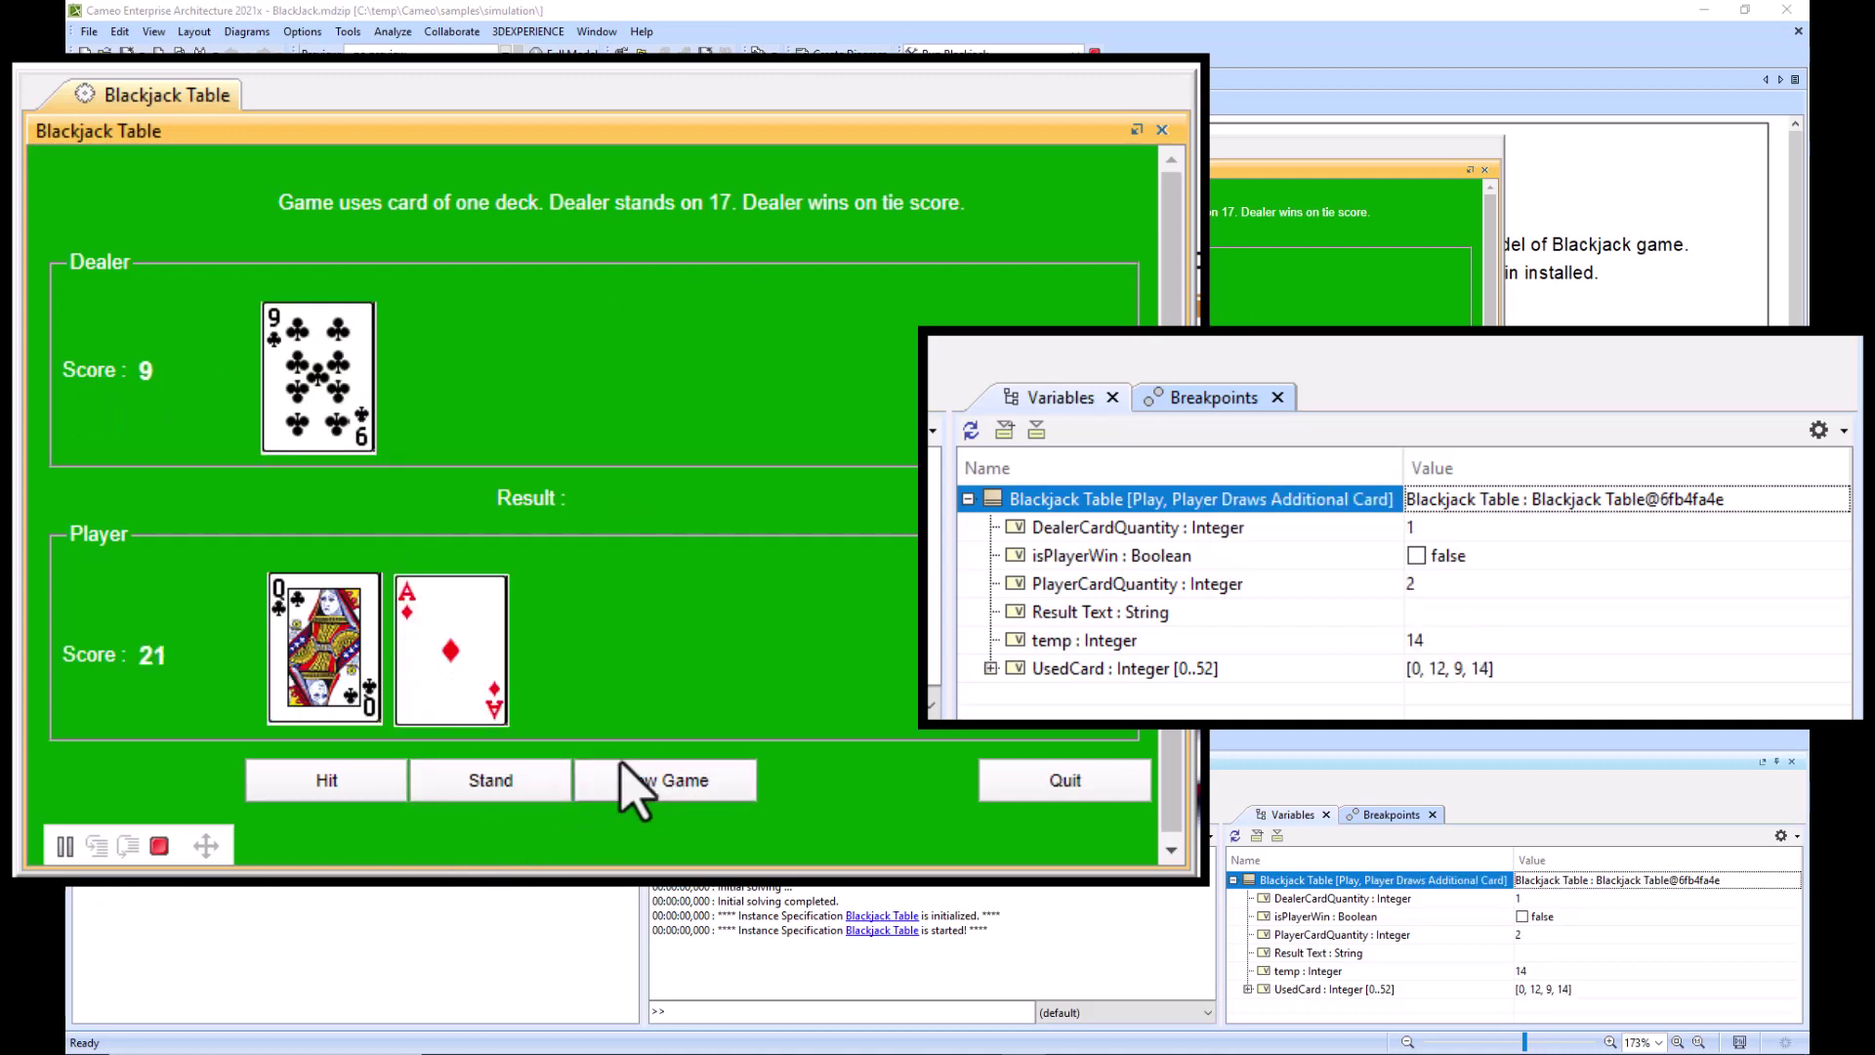
{"action": "left_click", "coordinate": [493, 782]}
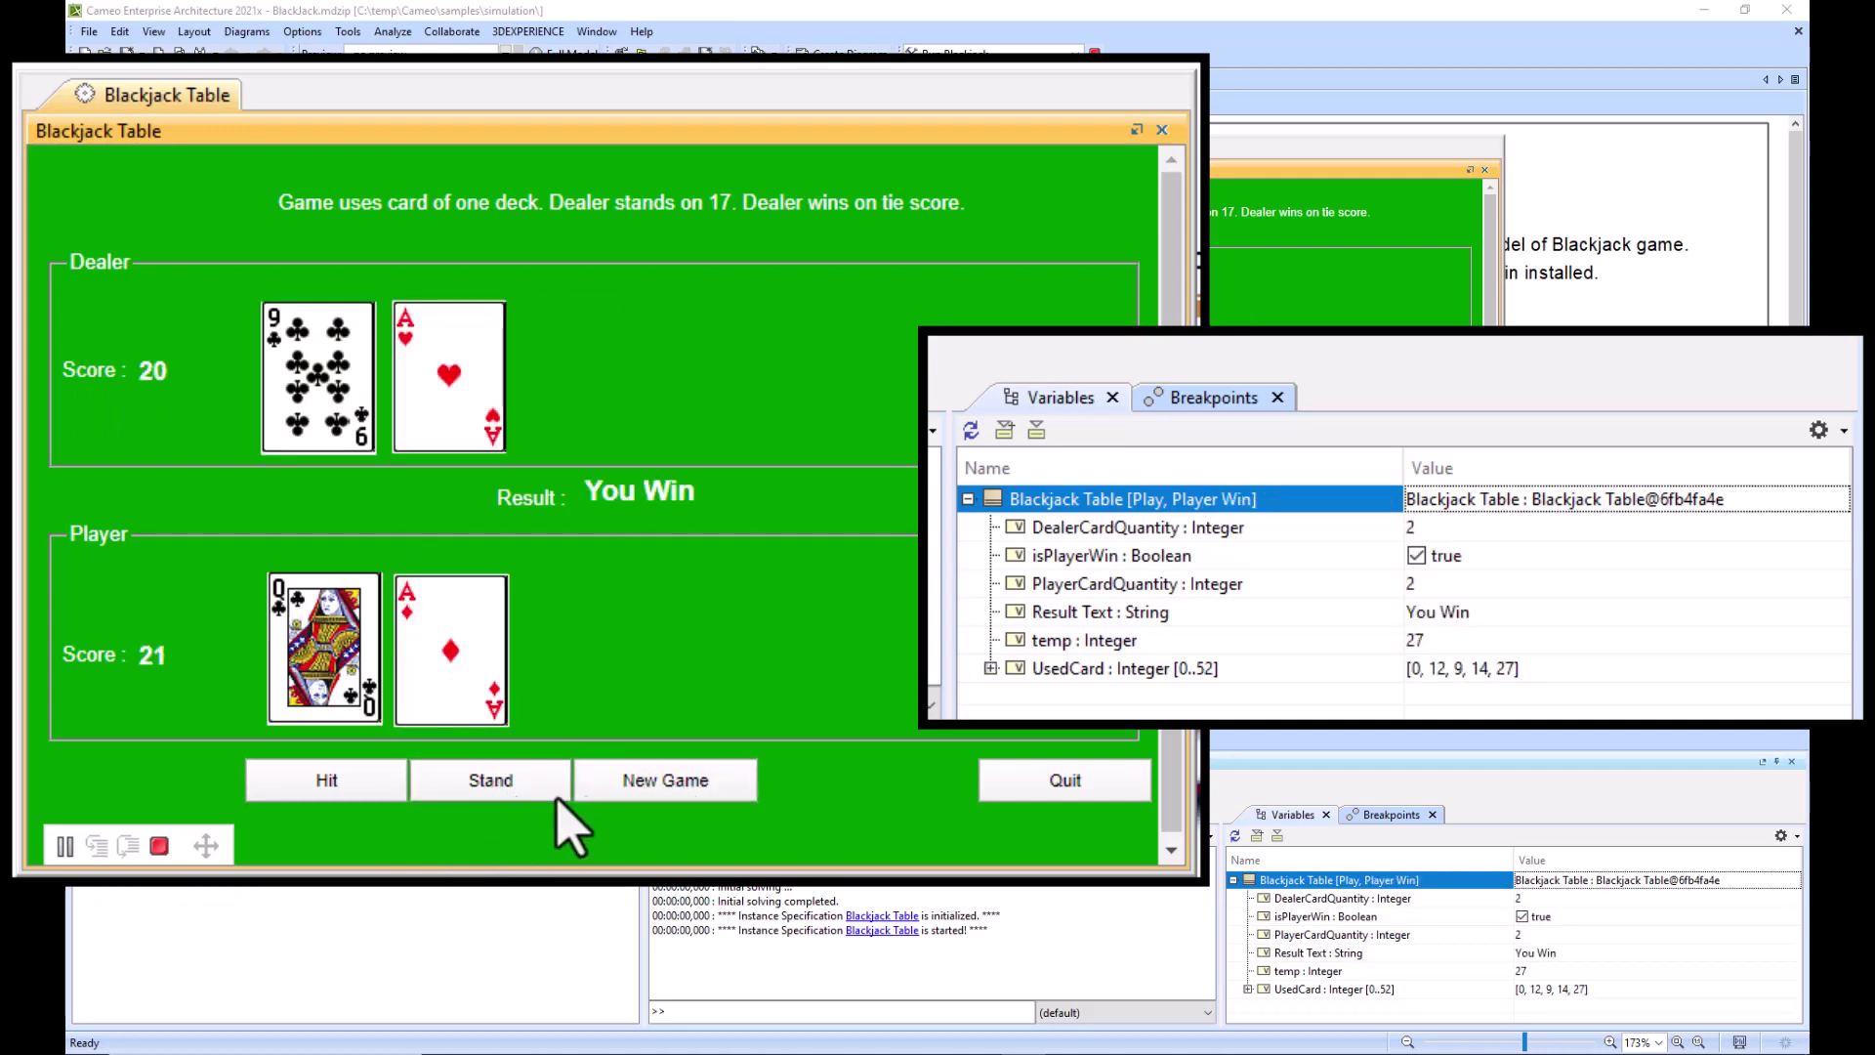
{"action": "left_click", "coordinate": [630, 786]}
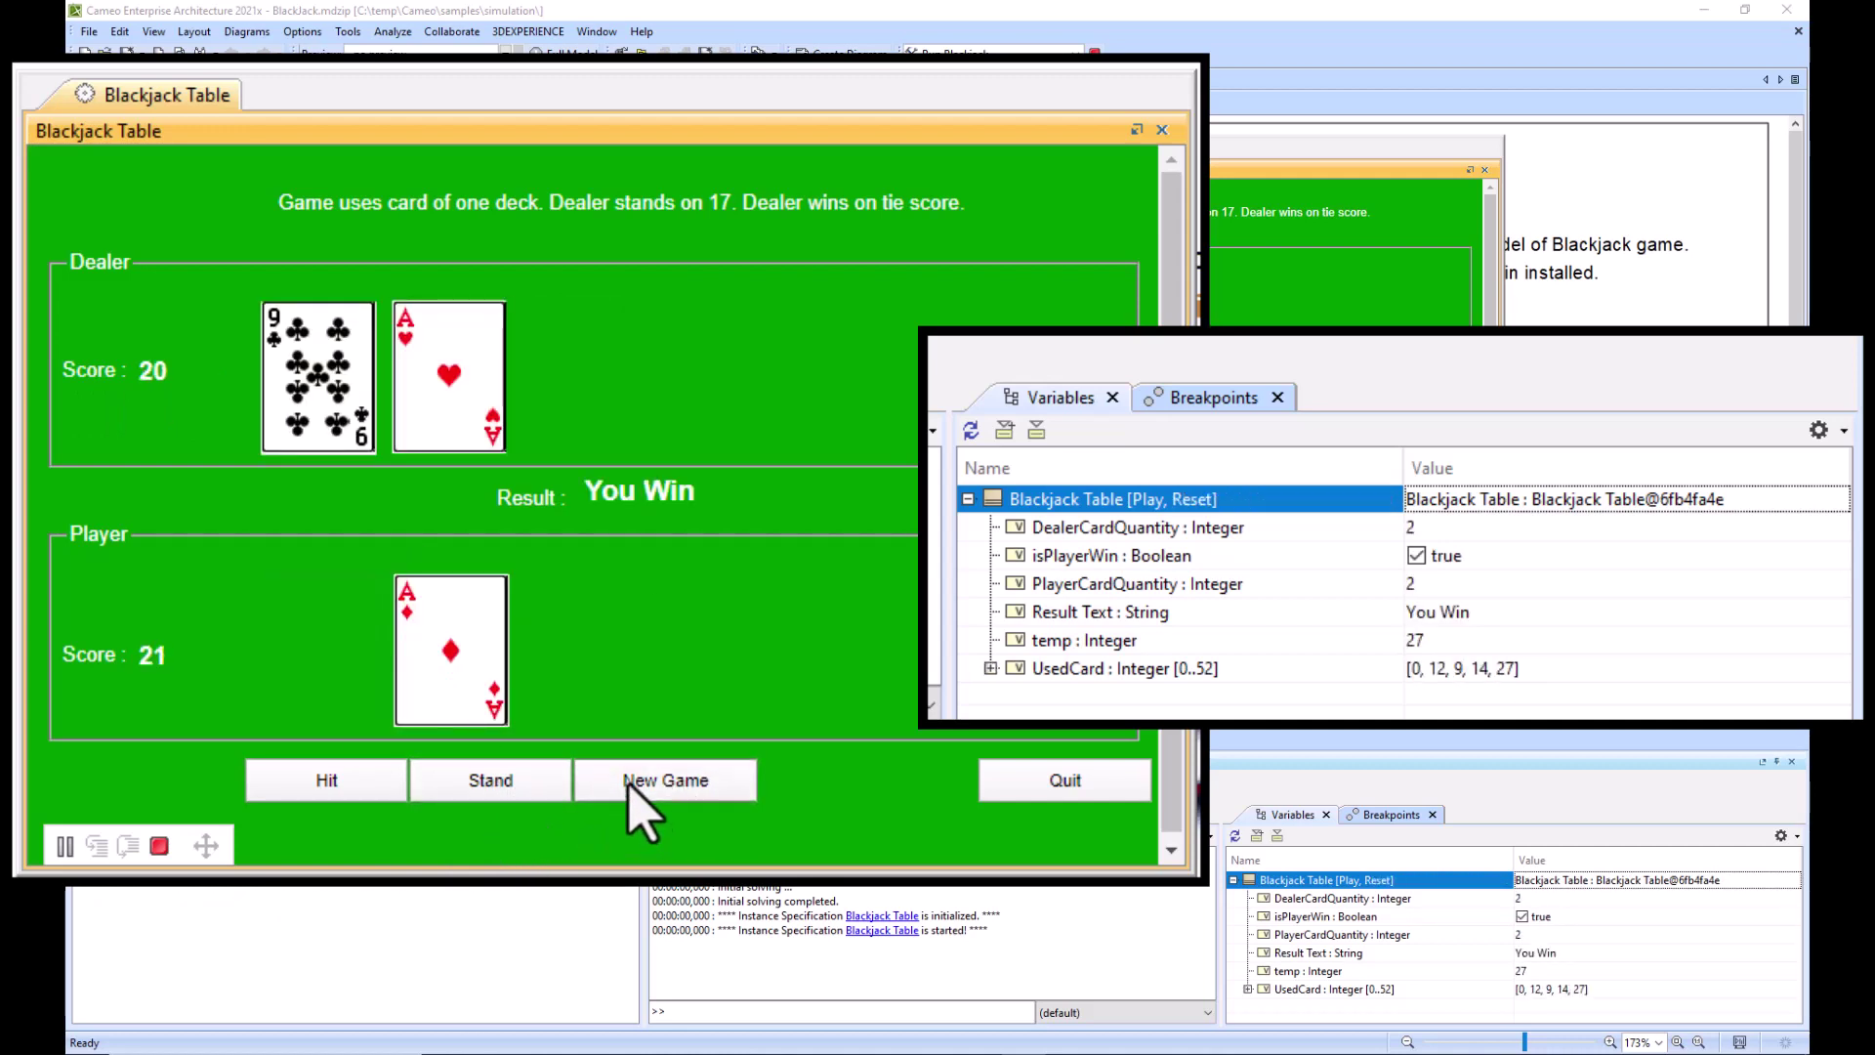
{"action": "left_click", "coordinate": [492, 787]}
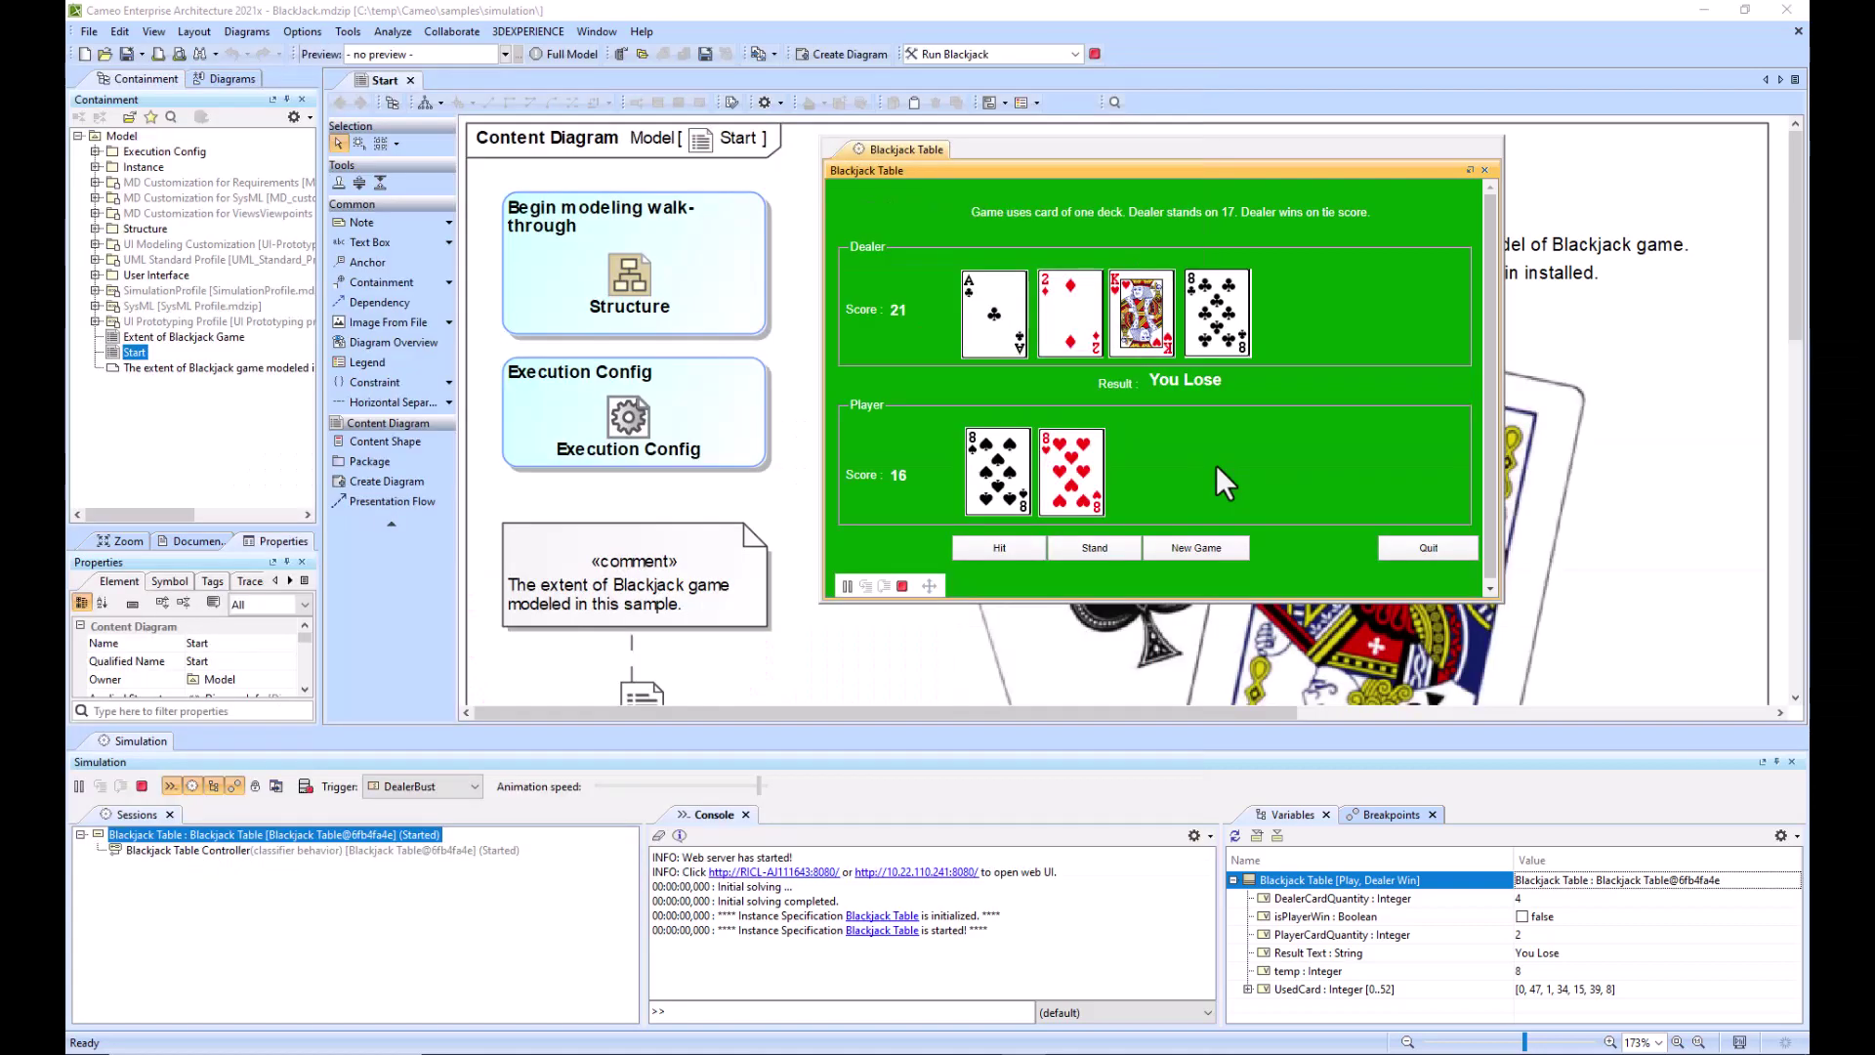
Close the Blackjack Table window and review the Structure bdd with the Blackjack Table, Player and Dealer blocks
{"action": "left_click", "coordinate": [1486, 170]}
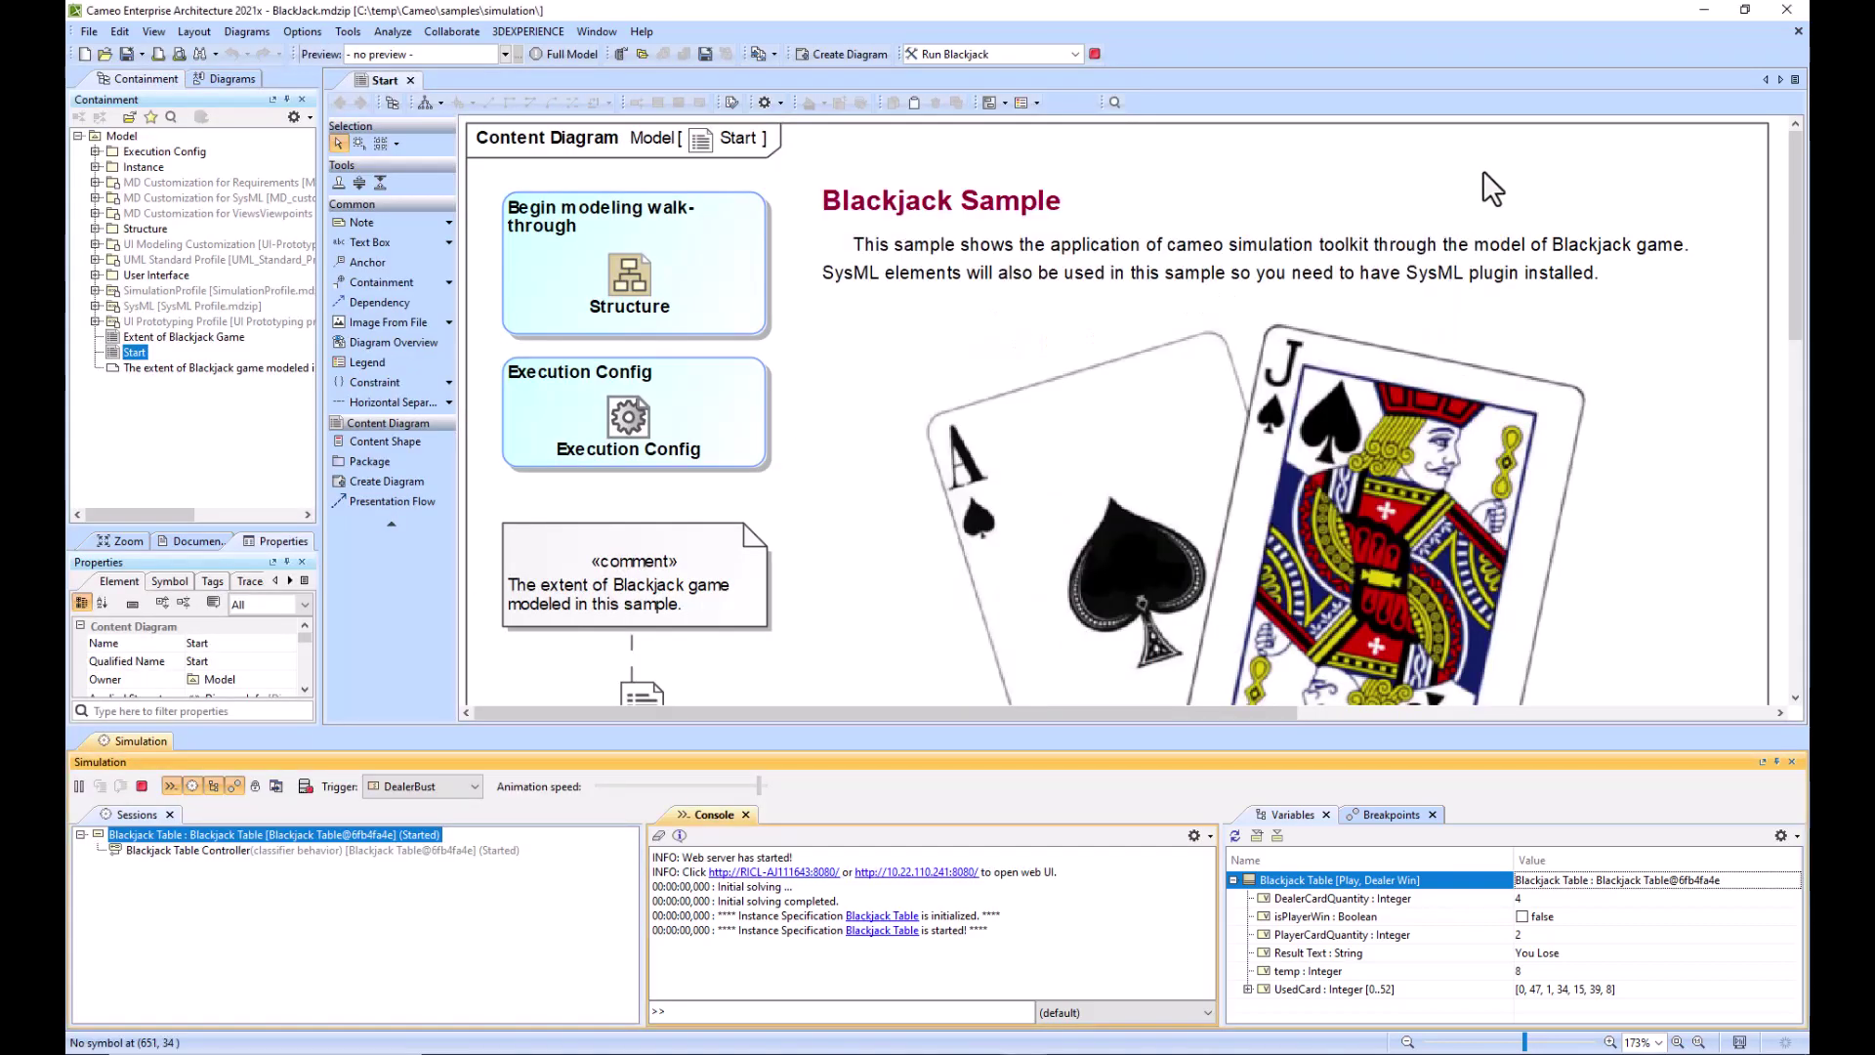
{"action": "left_click", "coordinate": [630, 273]}
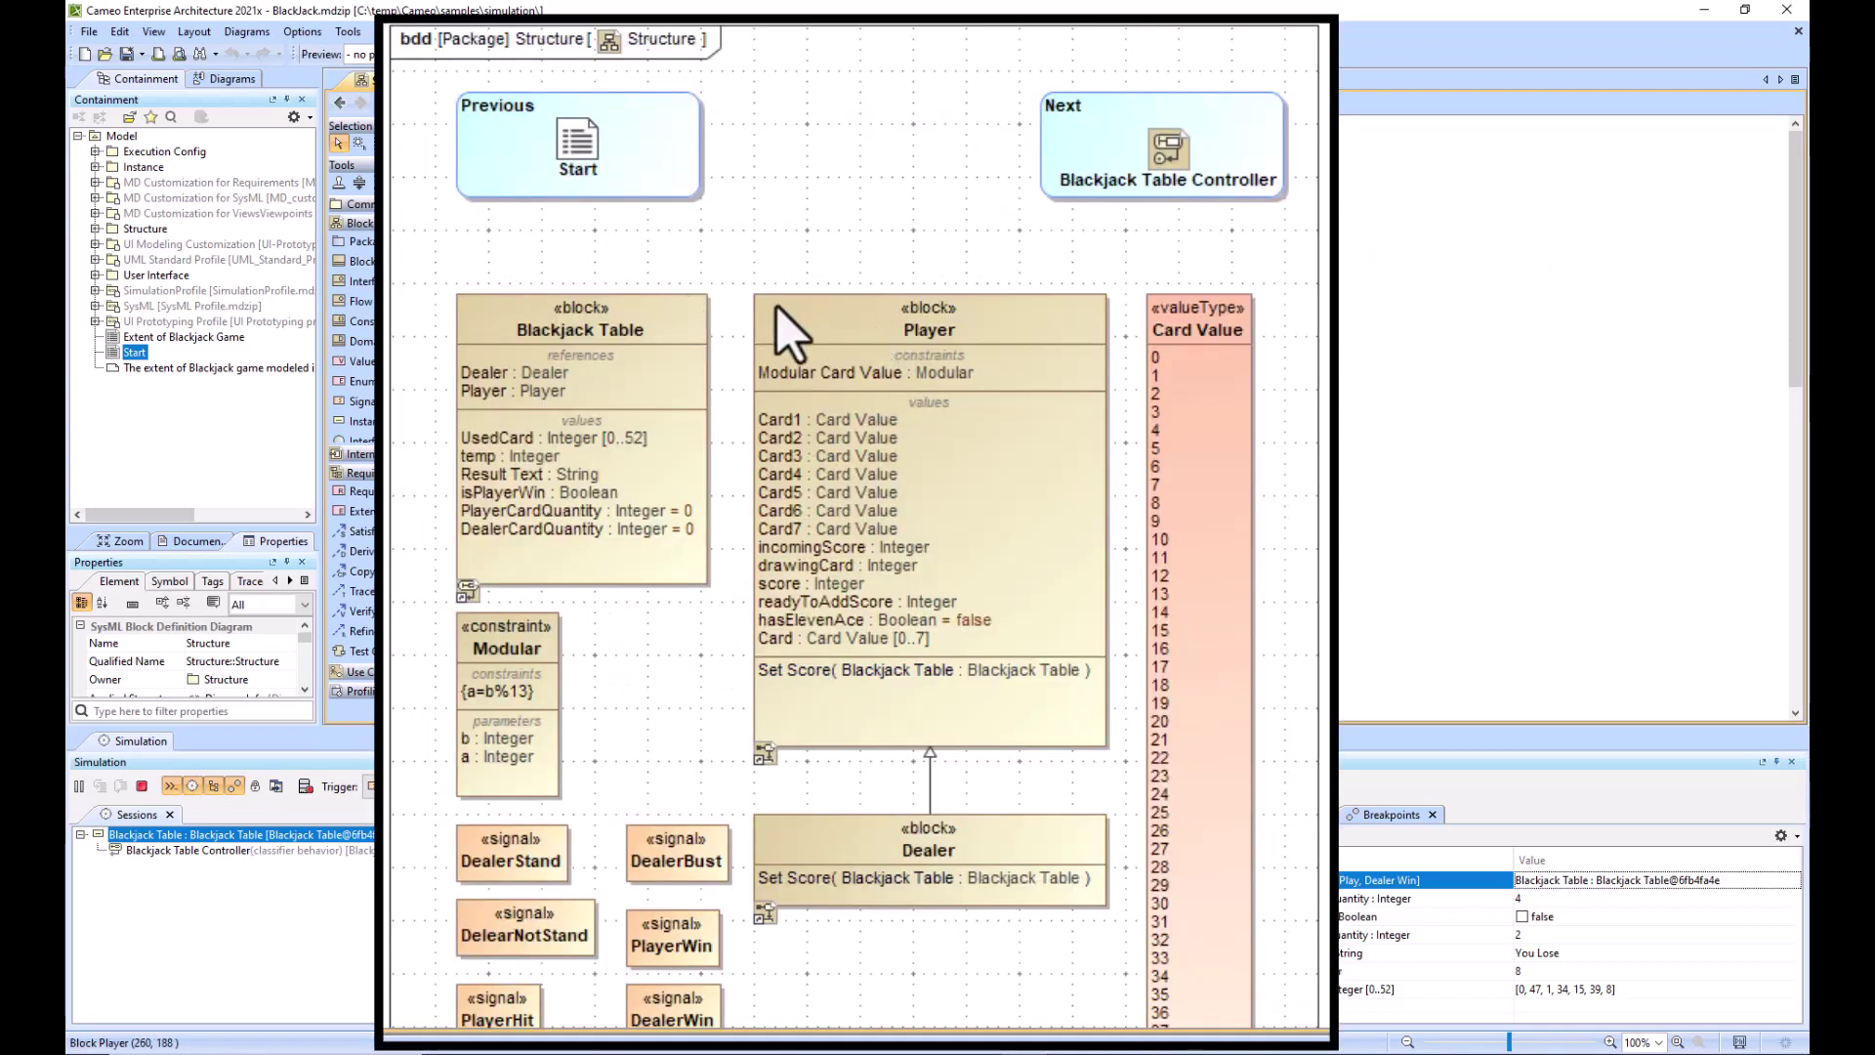
{"action": "scroll", "coordinate": [779, 311], "scroll_direction": "down", "scroll_amount": 6}
{"action": "scroll", "coordinate": [779, 310], "scroll_direction": "up", "scroll_amount": 3}
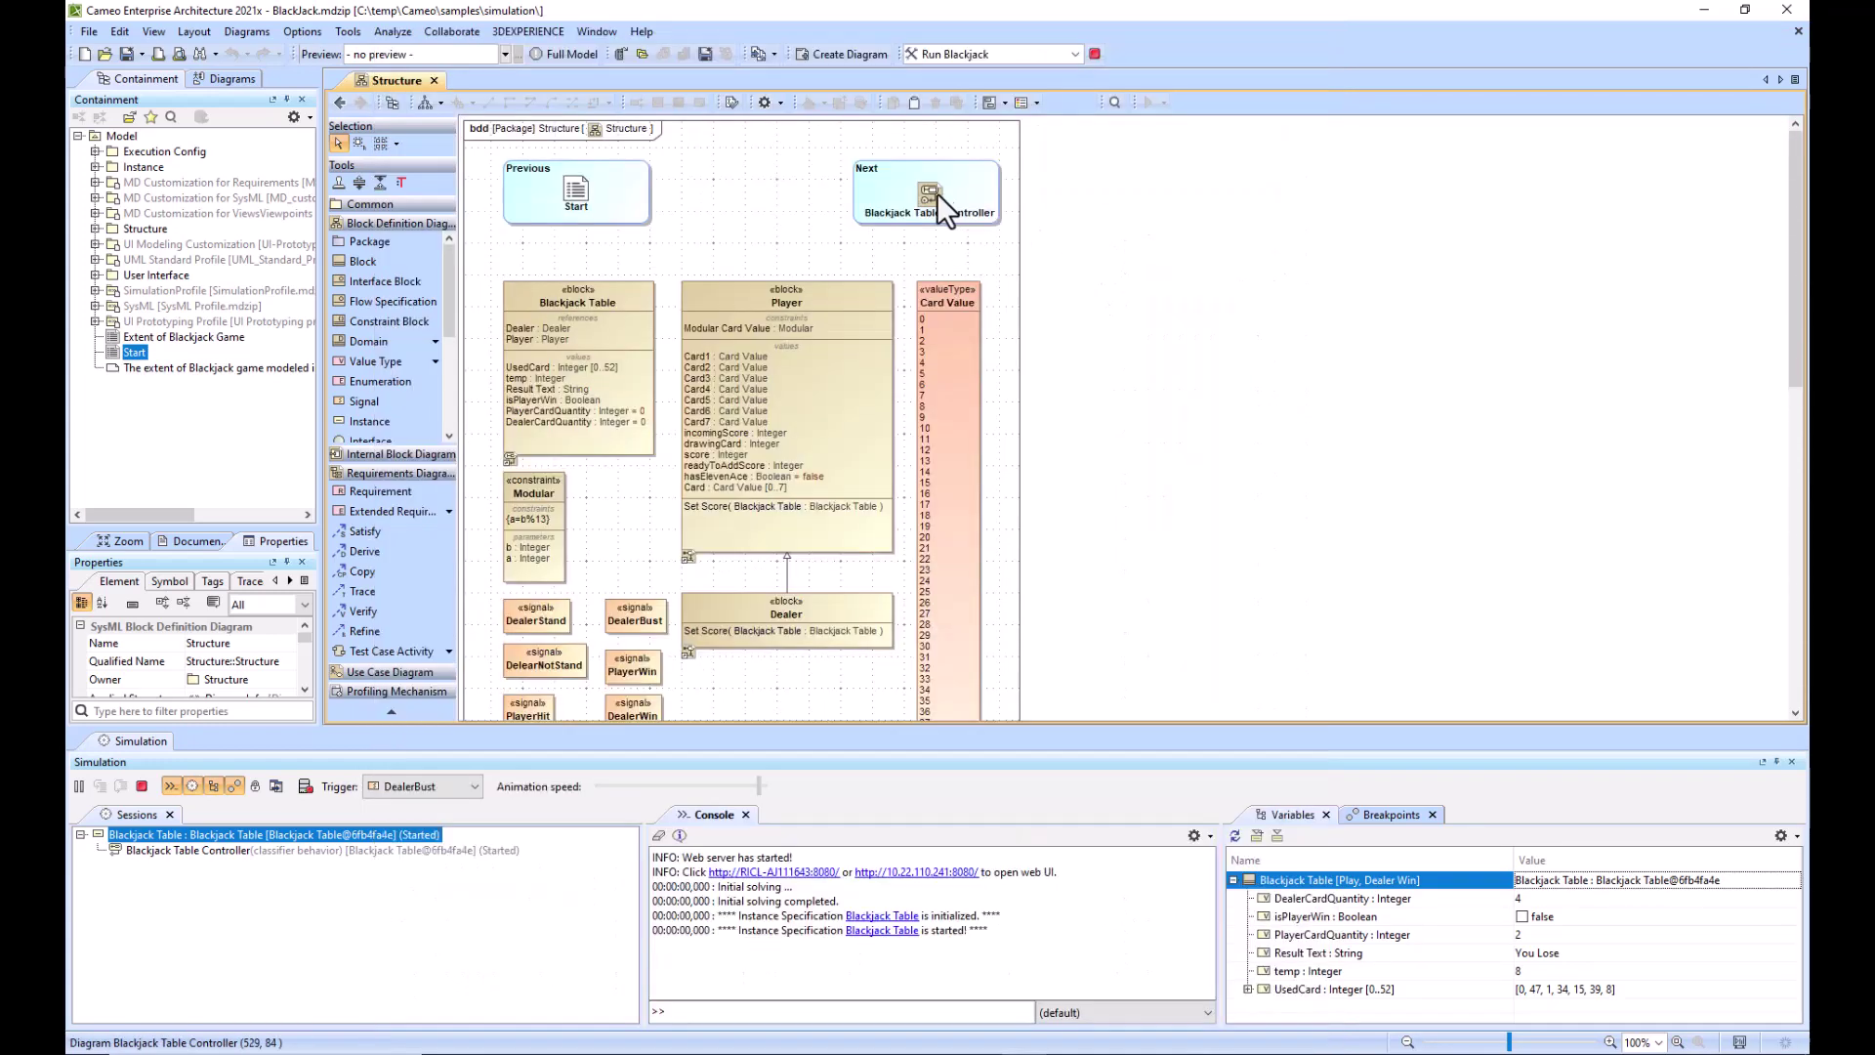
Bring up the Blackjack Table Controller state machine and show it full screen
{"action": "left_click", "coordinate": [938, 195]}
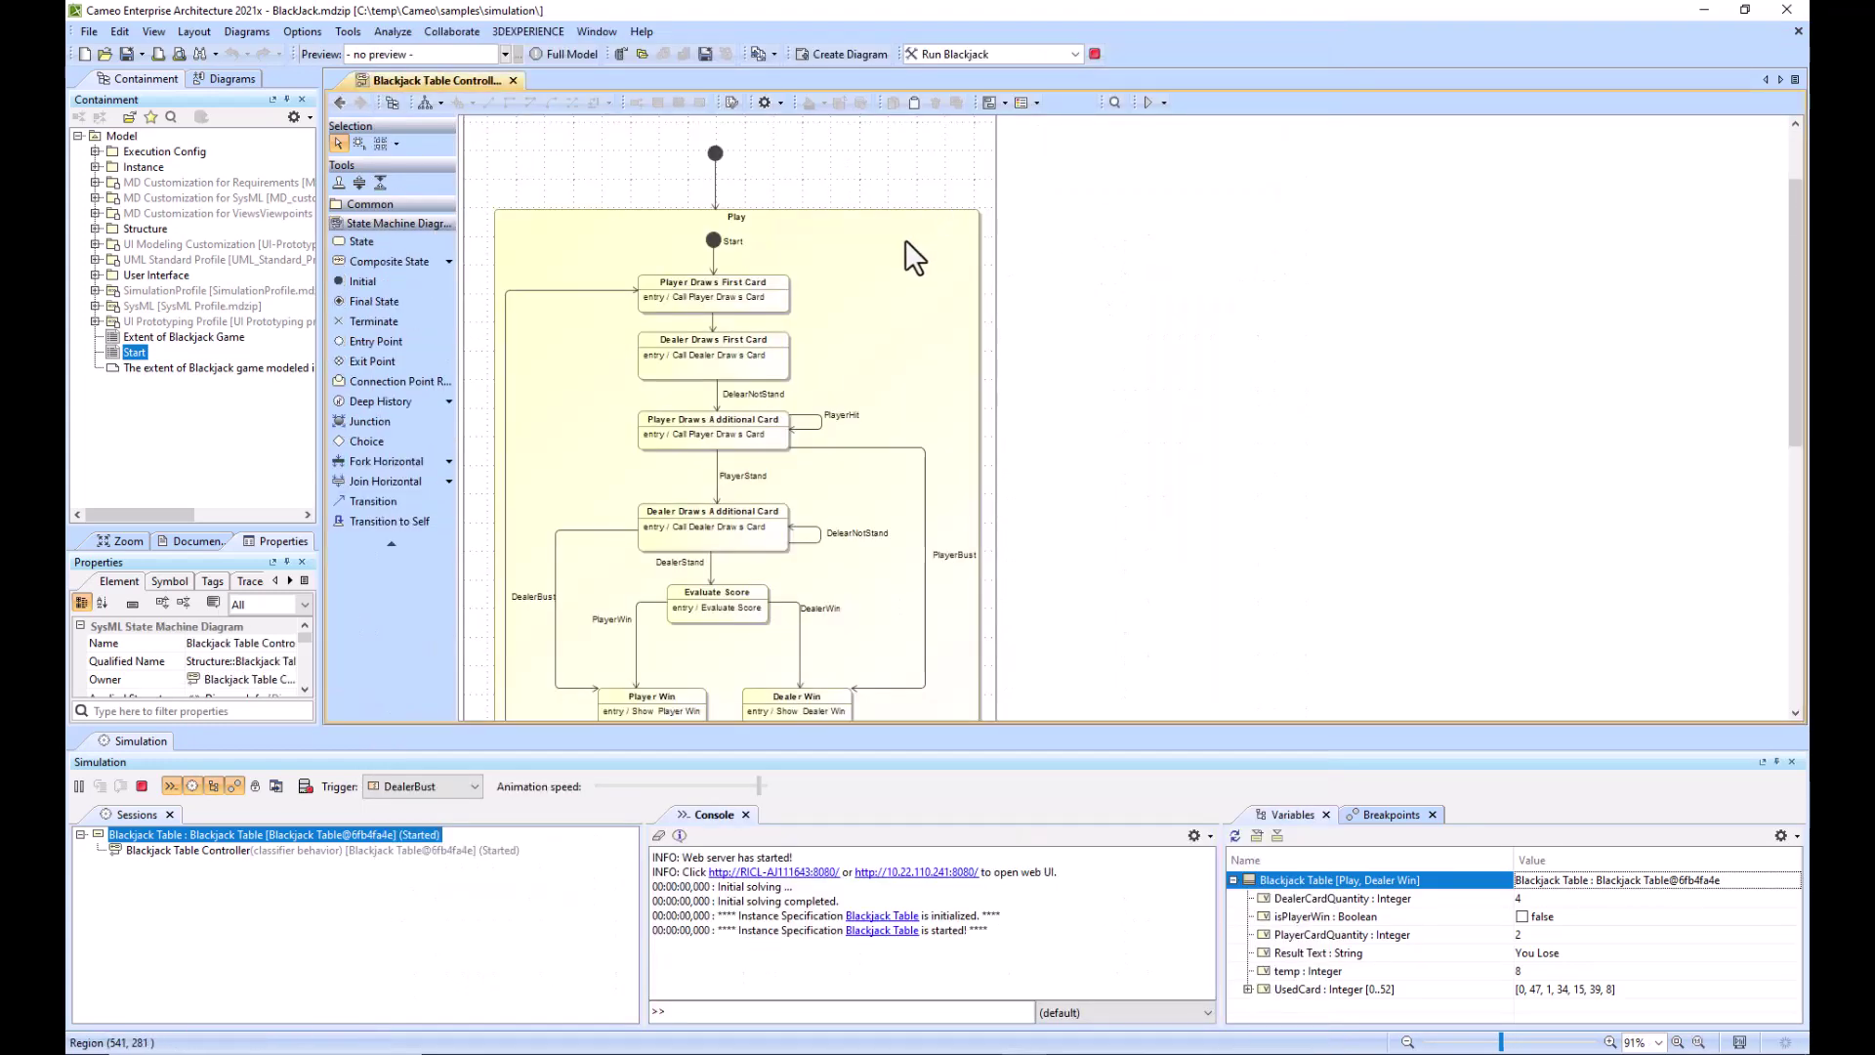
{"action": "left_click", "coordinate": [1792, 761]}
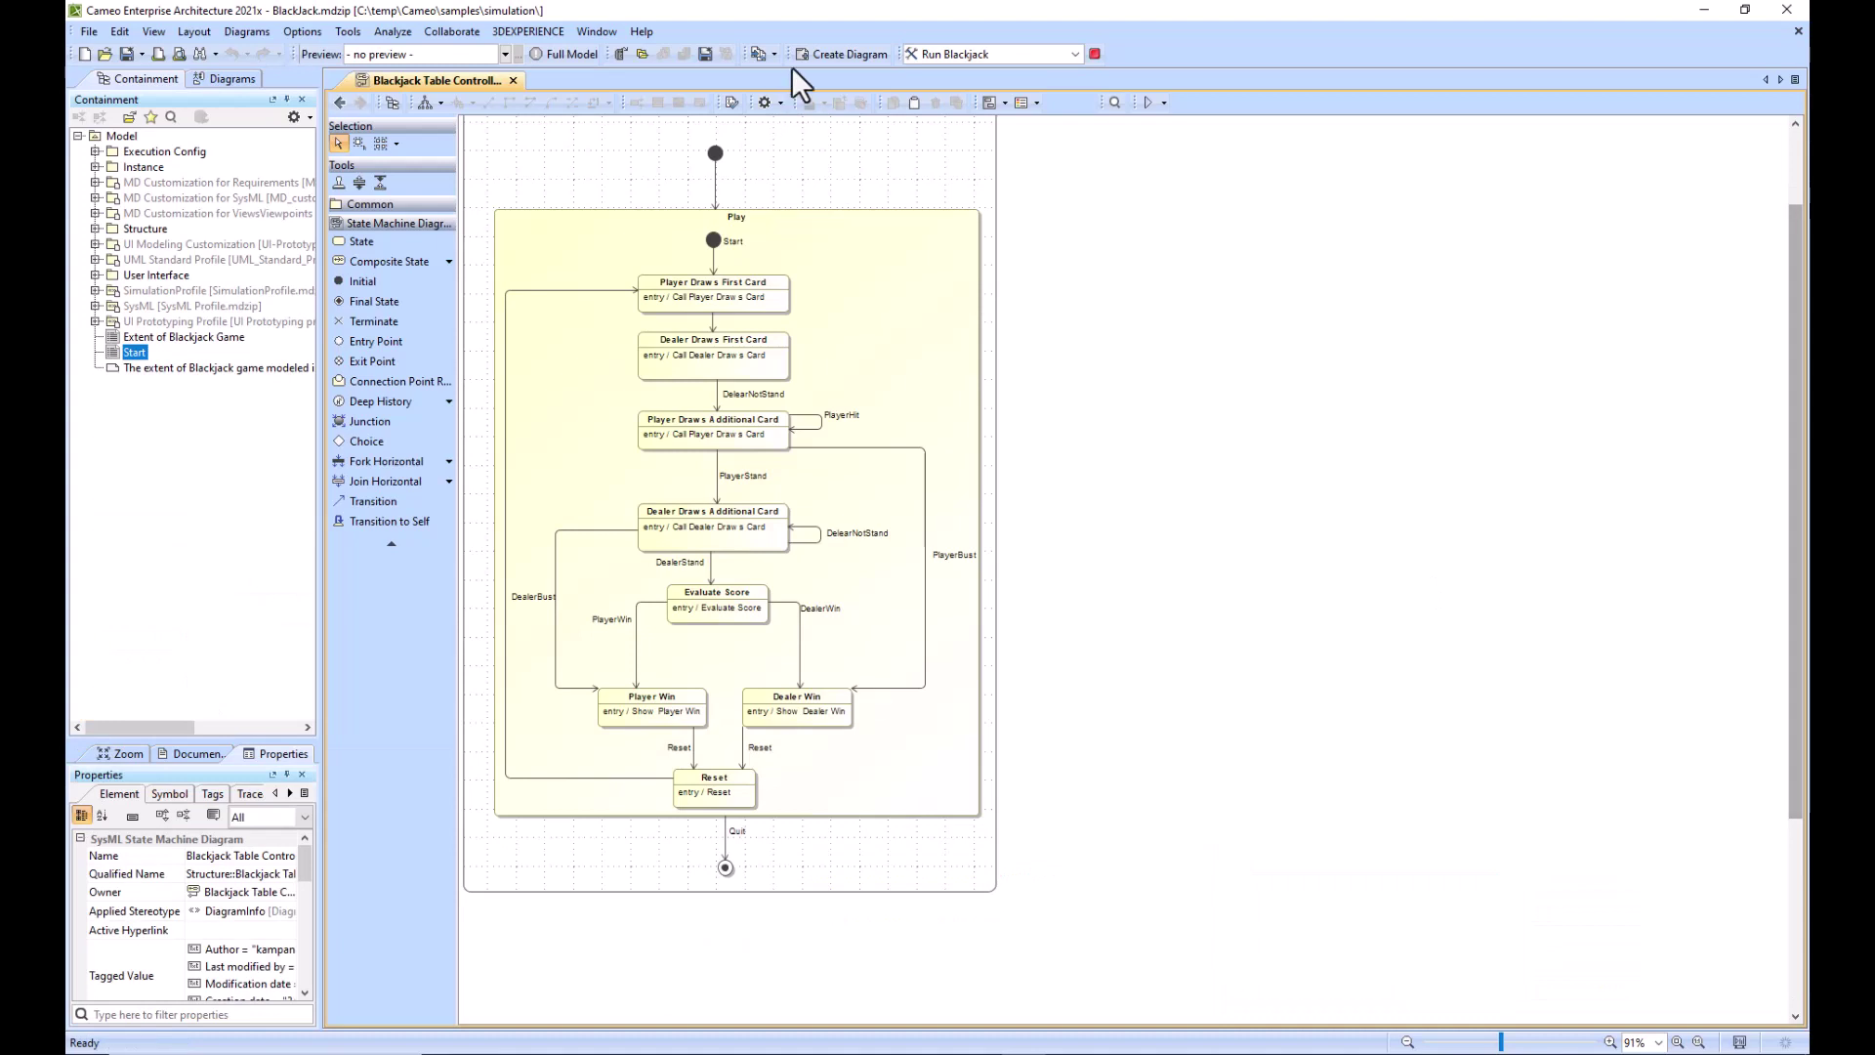
{"action": "double_click", "coordinate": [407, 80]}
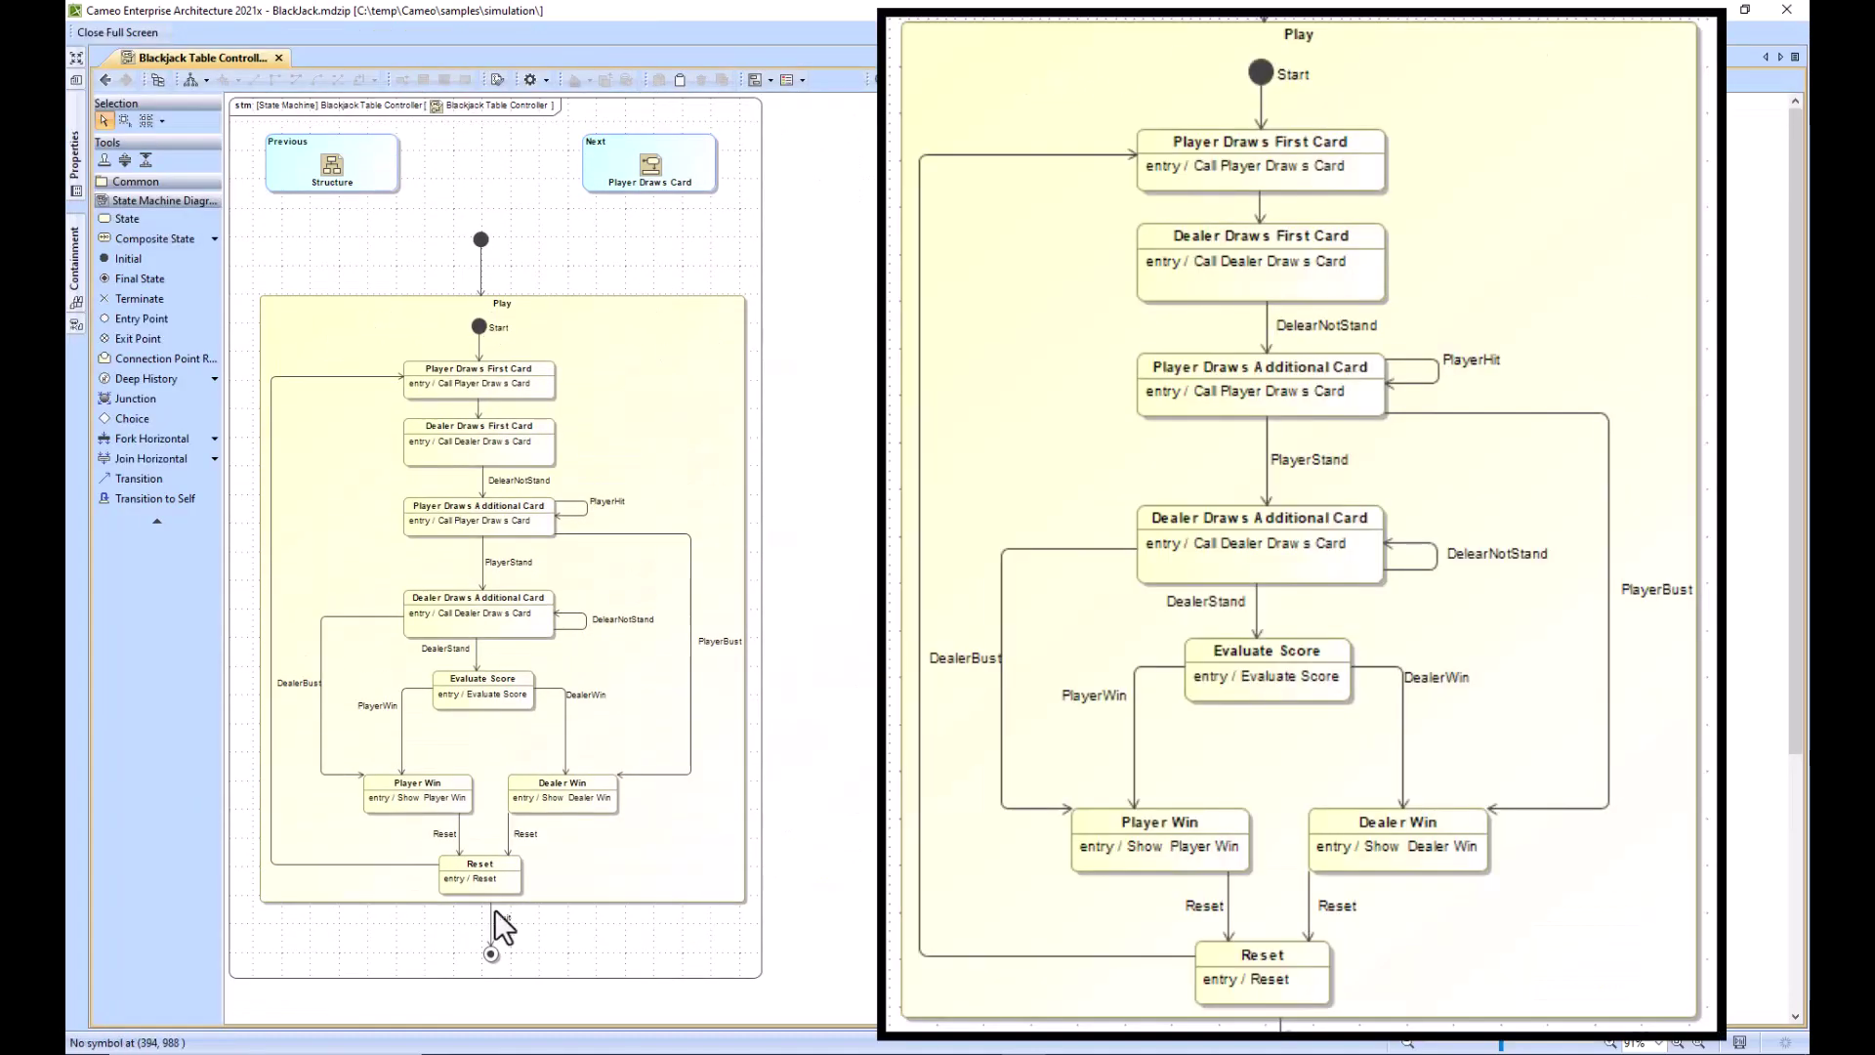
Select each state from Player Draws First Card through Reset, then the whole Play region
{"action": "left_click", "coordinate": [506, 371]}
{"action": "left_click", "coordinate": [507, 429]}
{"action": "left_click", "coordinate": [508, 515]}
{"action": "left_click", "coordinate": [512, 601]}
{"action": "left_click", "coordinate": [518, 701]}
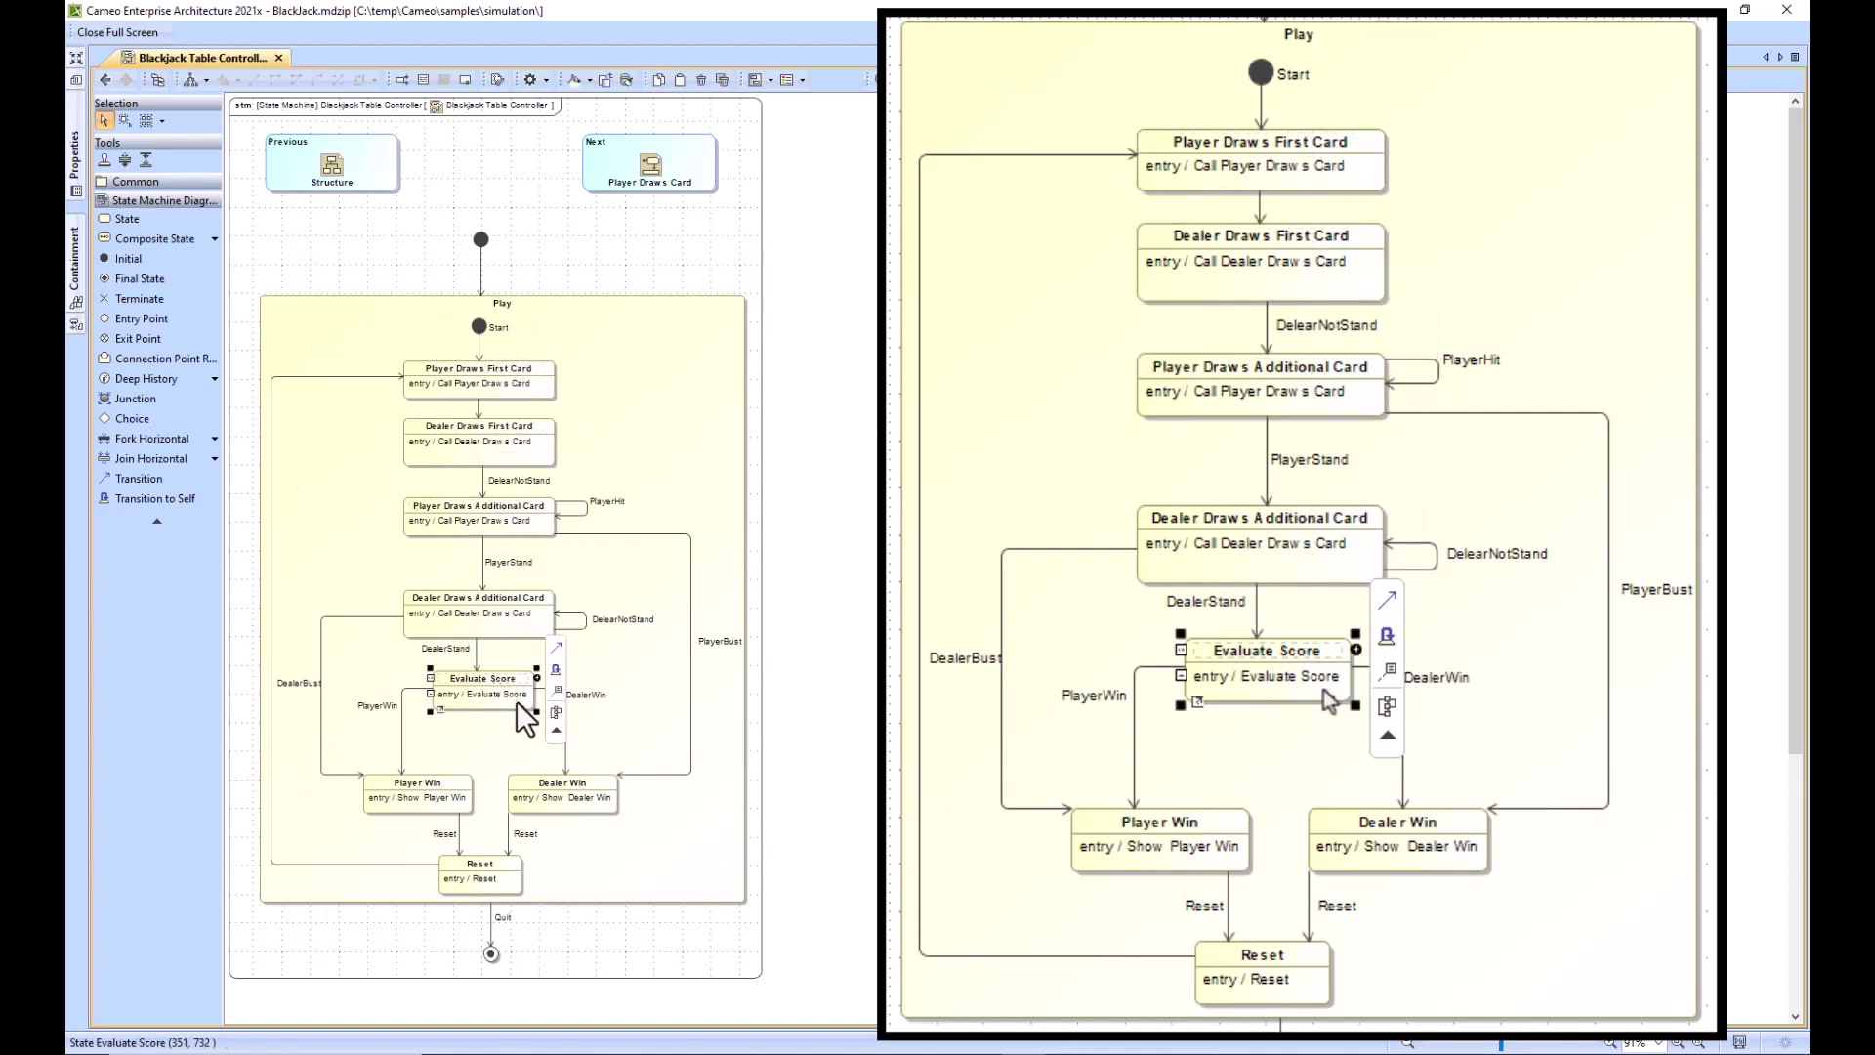
{"action": "left_click", "coordinate": [516, 789]}
{"action": "left_click", "coordinate": [469, 801]}
{"action": "left_click", "coordinate": [476, 865]}
{"action": "left_click", "coordinate": [652, 853]}
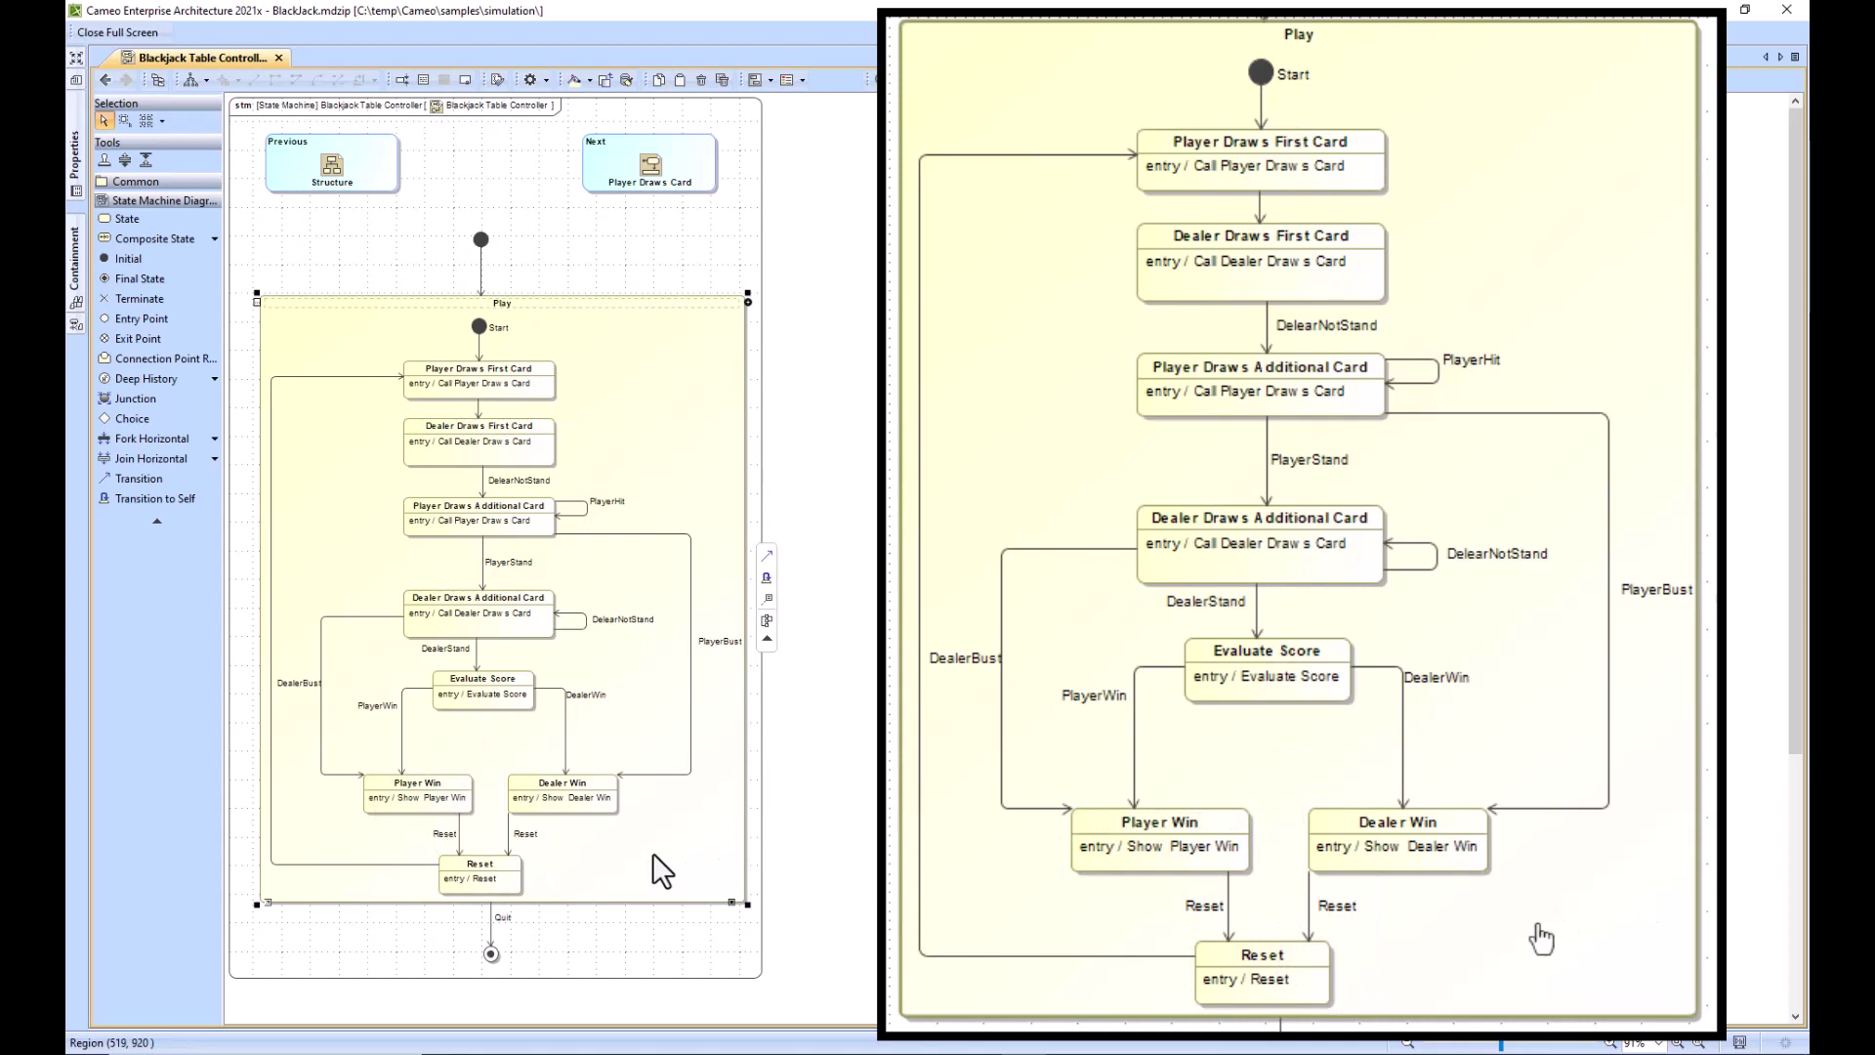
Inspect the Player Draws Card activity, return to the state machine, and reopen that activity
{"action": "double_click", "coordinate": [482, 383]}
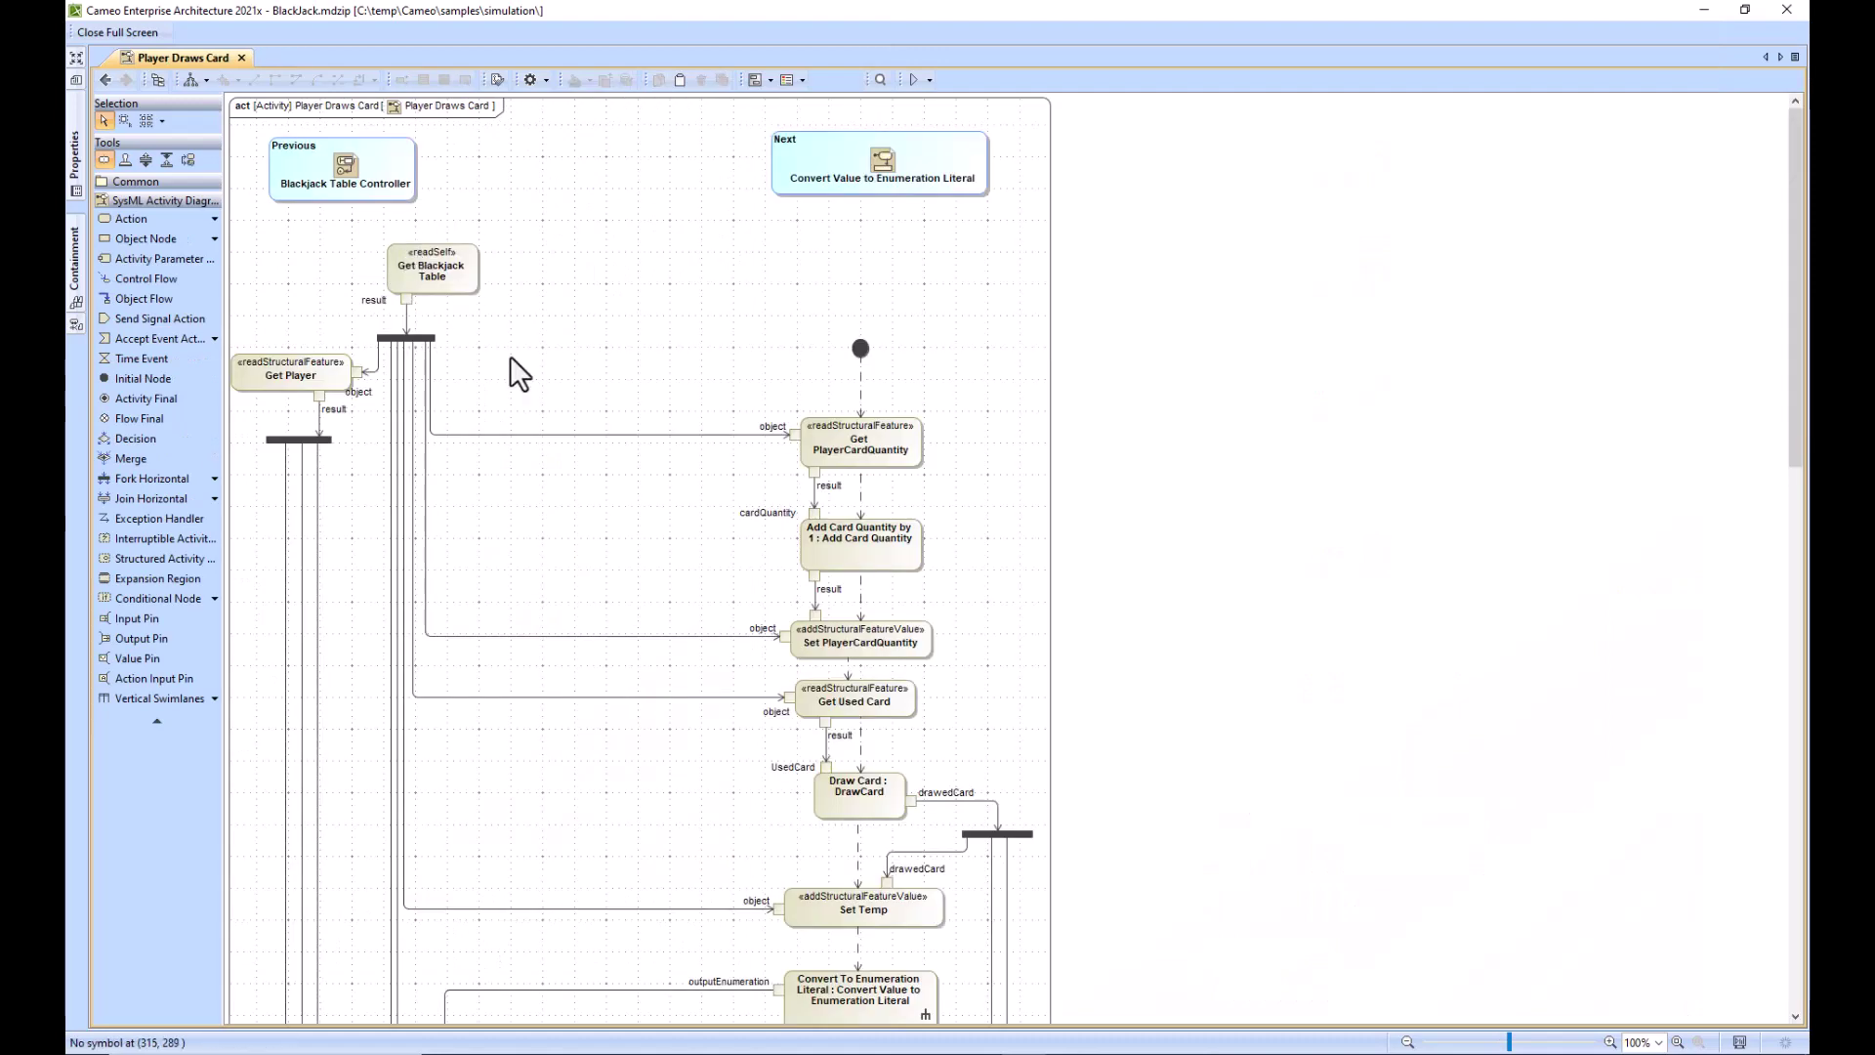
{"action": "scroll", "coordinate": [502, 355], "scroll_direction": "down", "scroll_amount": 10}
{"action": "scroll", "coordinate": [502, 354], "scroll_direction": "up", "scroll_amount": 10}
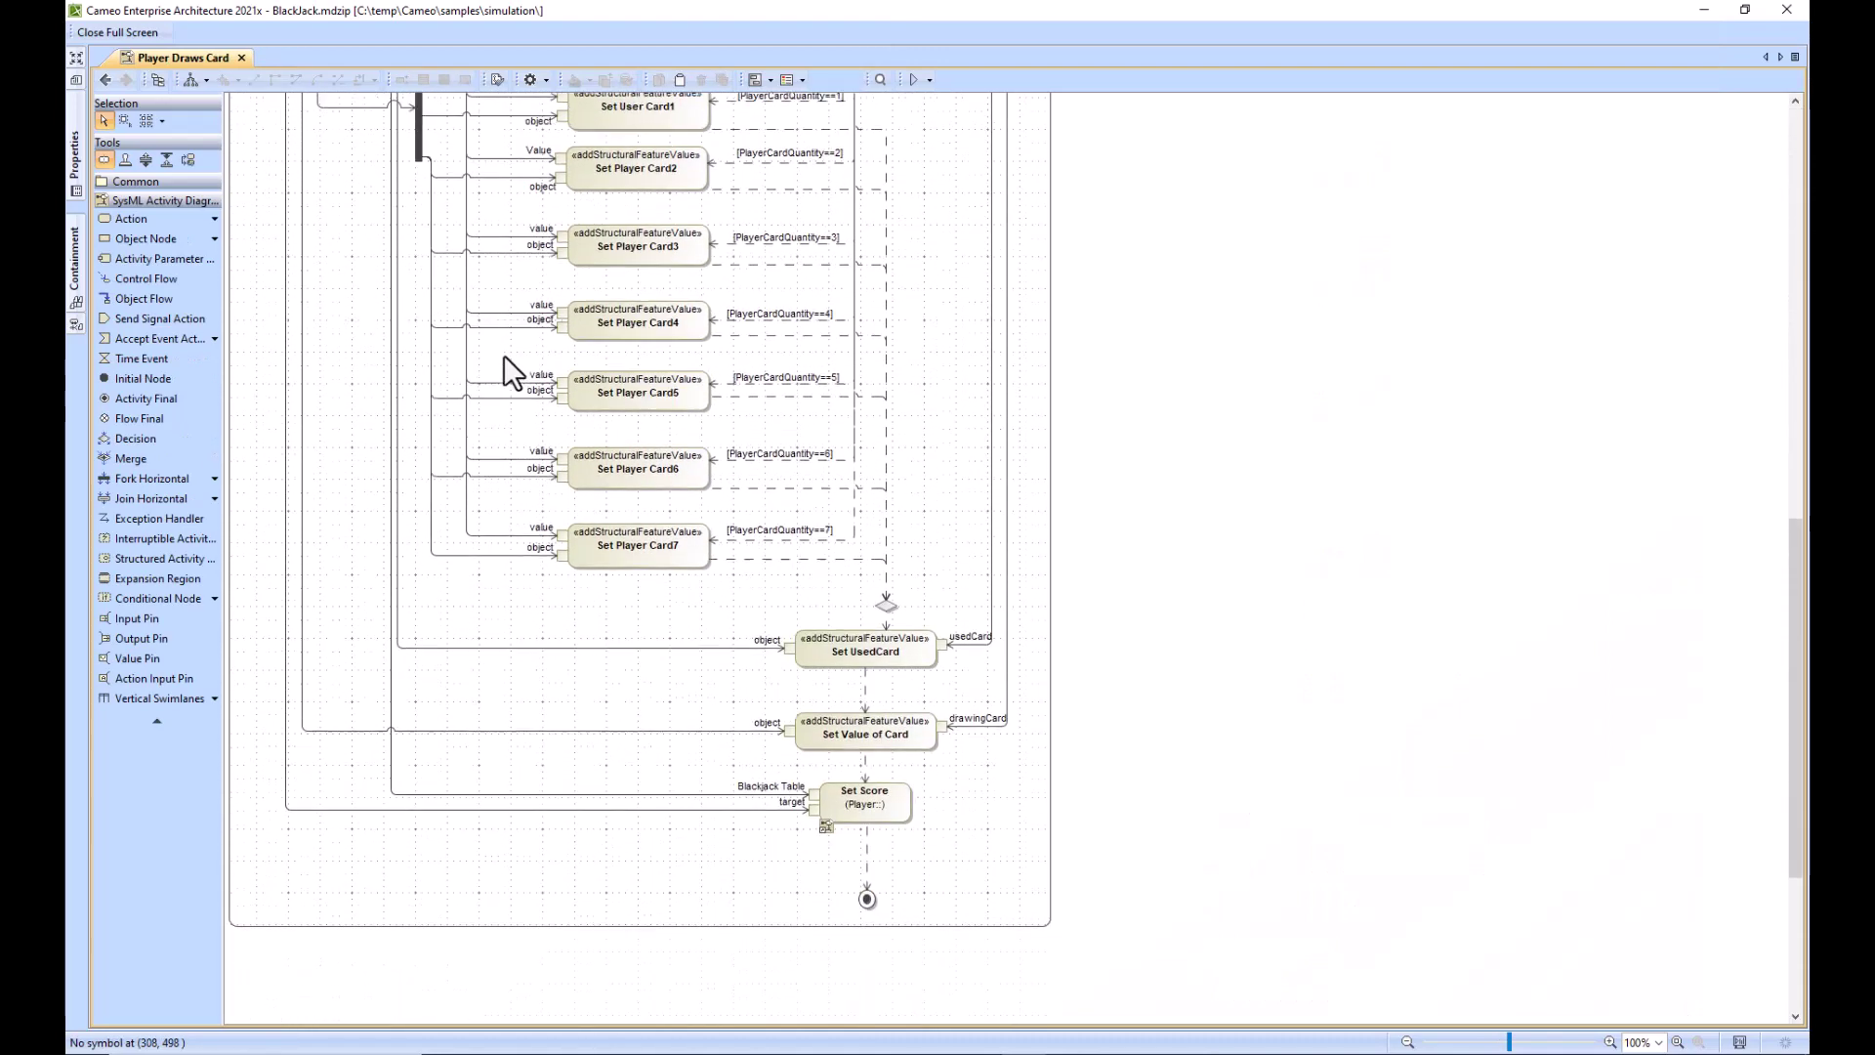
{"action": "left_click", "coordinate": [105, 79]}
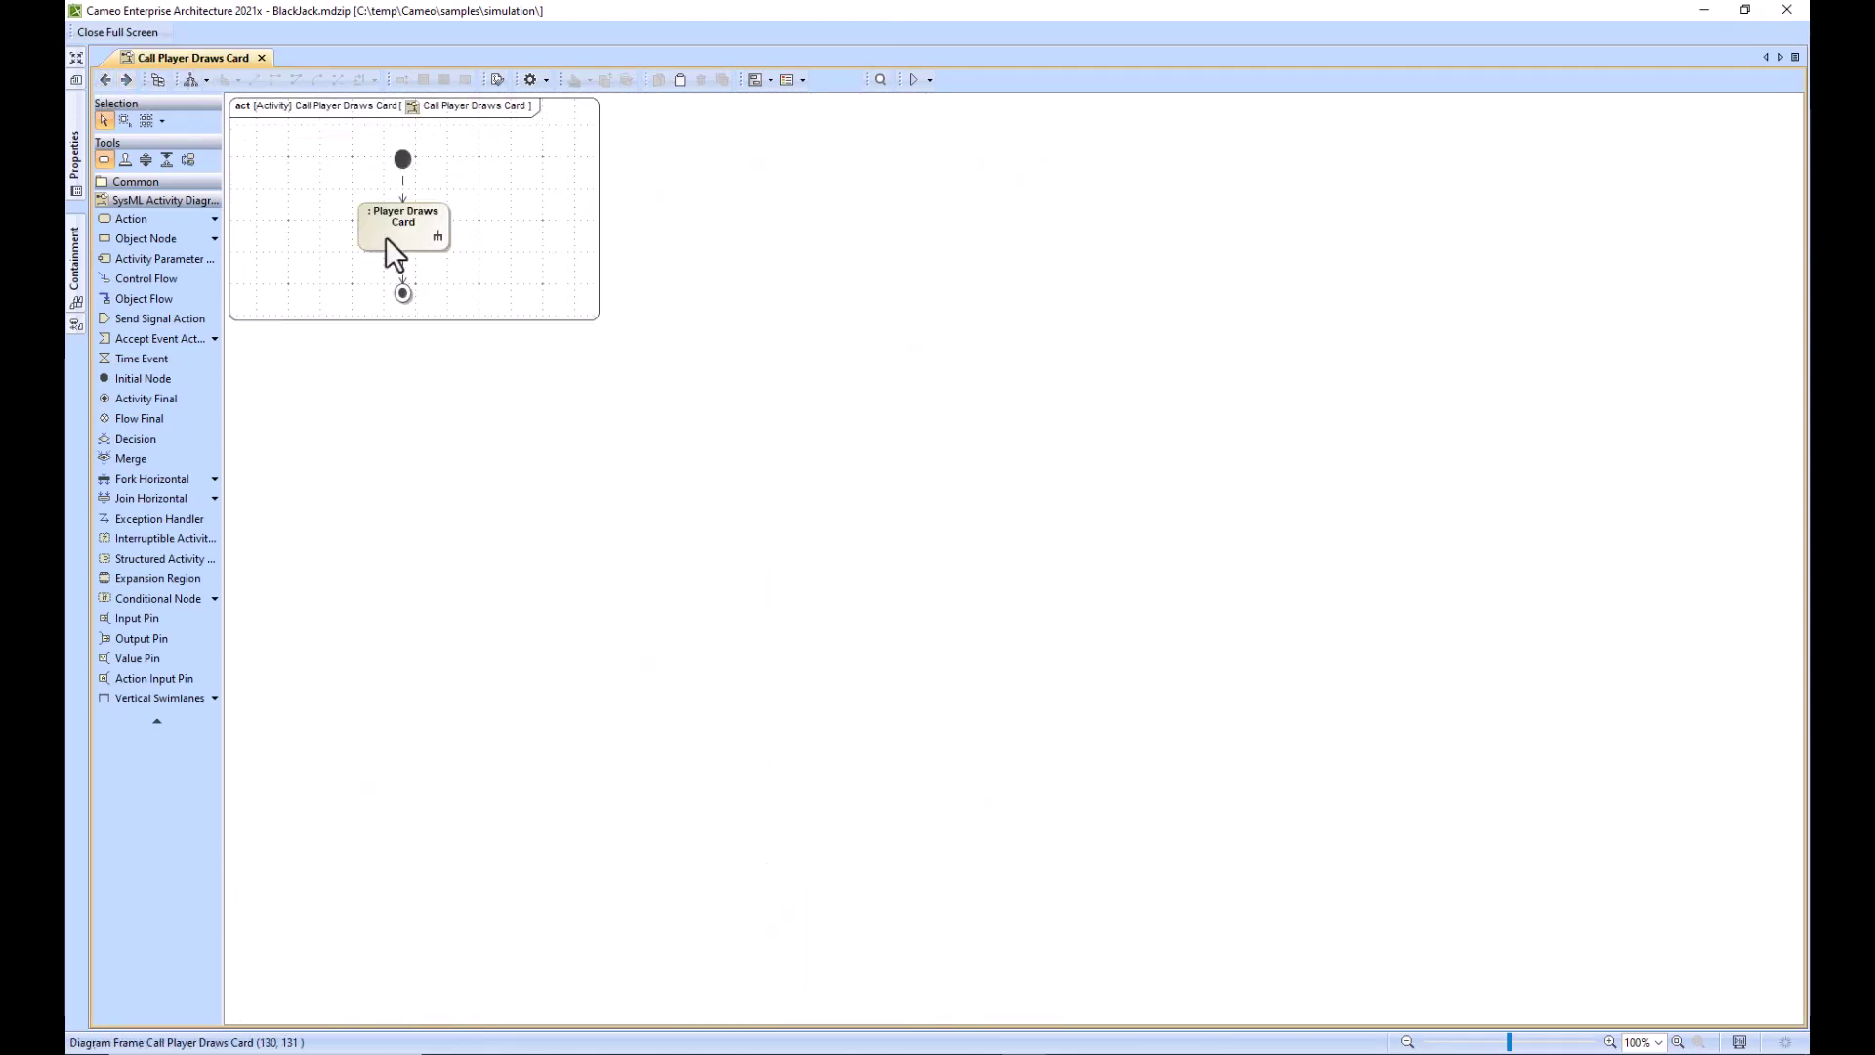
{"action": "double_click", "coordinate": [644, 166]}
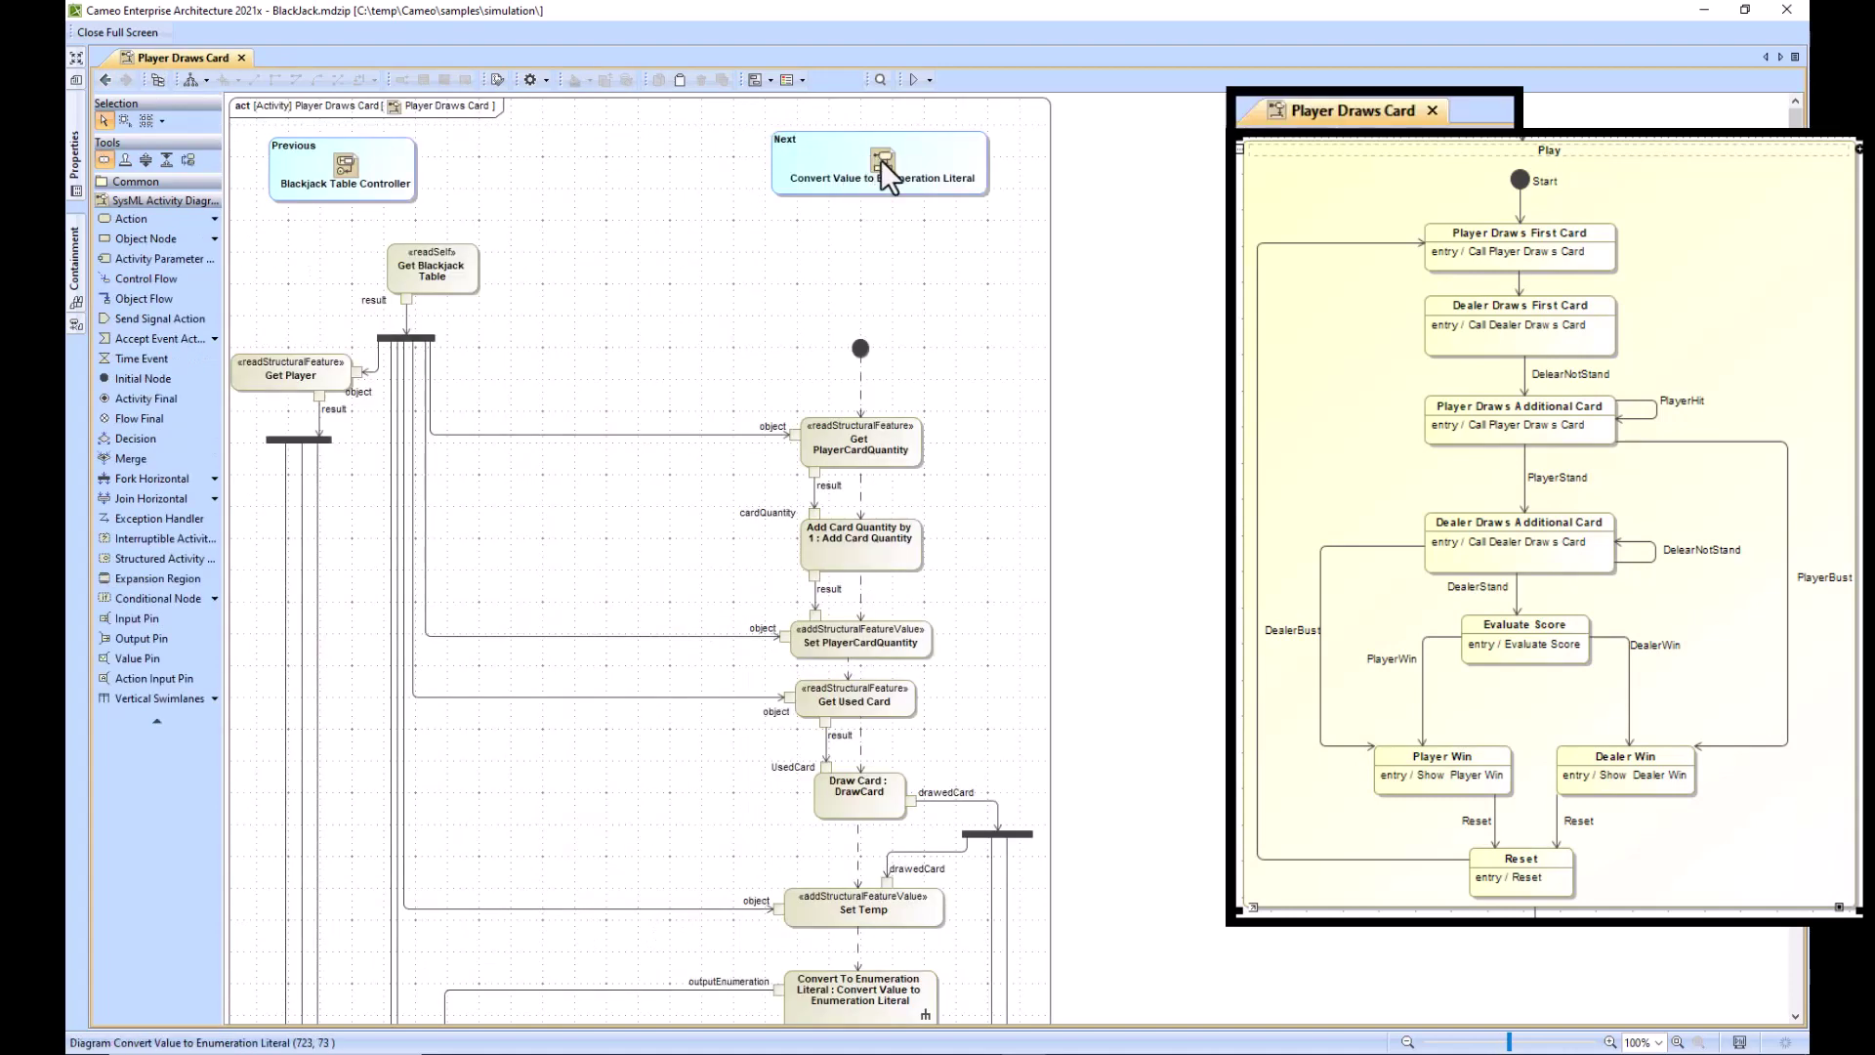
Step through Convert Value to Enumeration Literal, Set Player Score, Dealer Draws Card and Set Dealer Score
{"action": "double_click", "coordinate": [887, 174]}
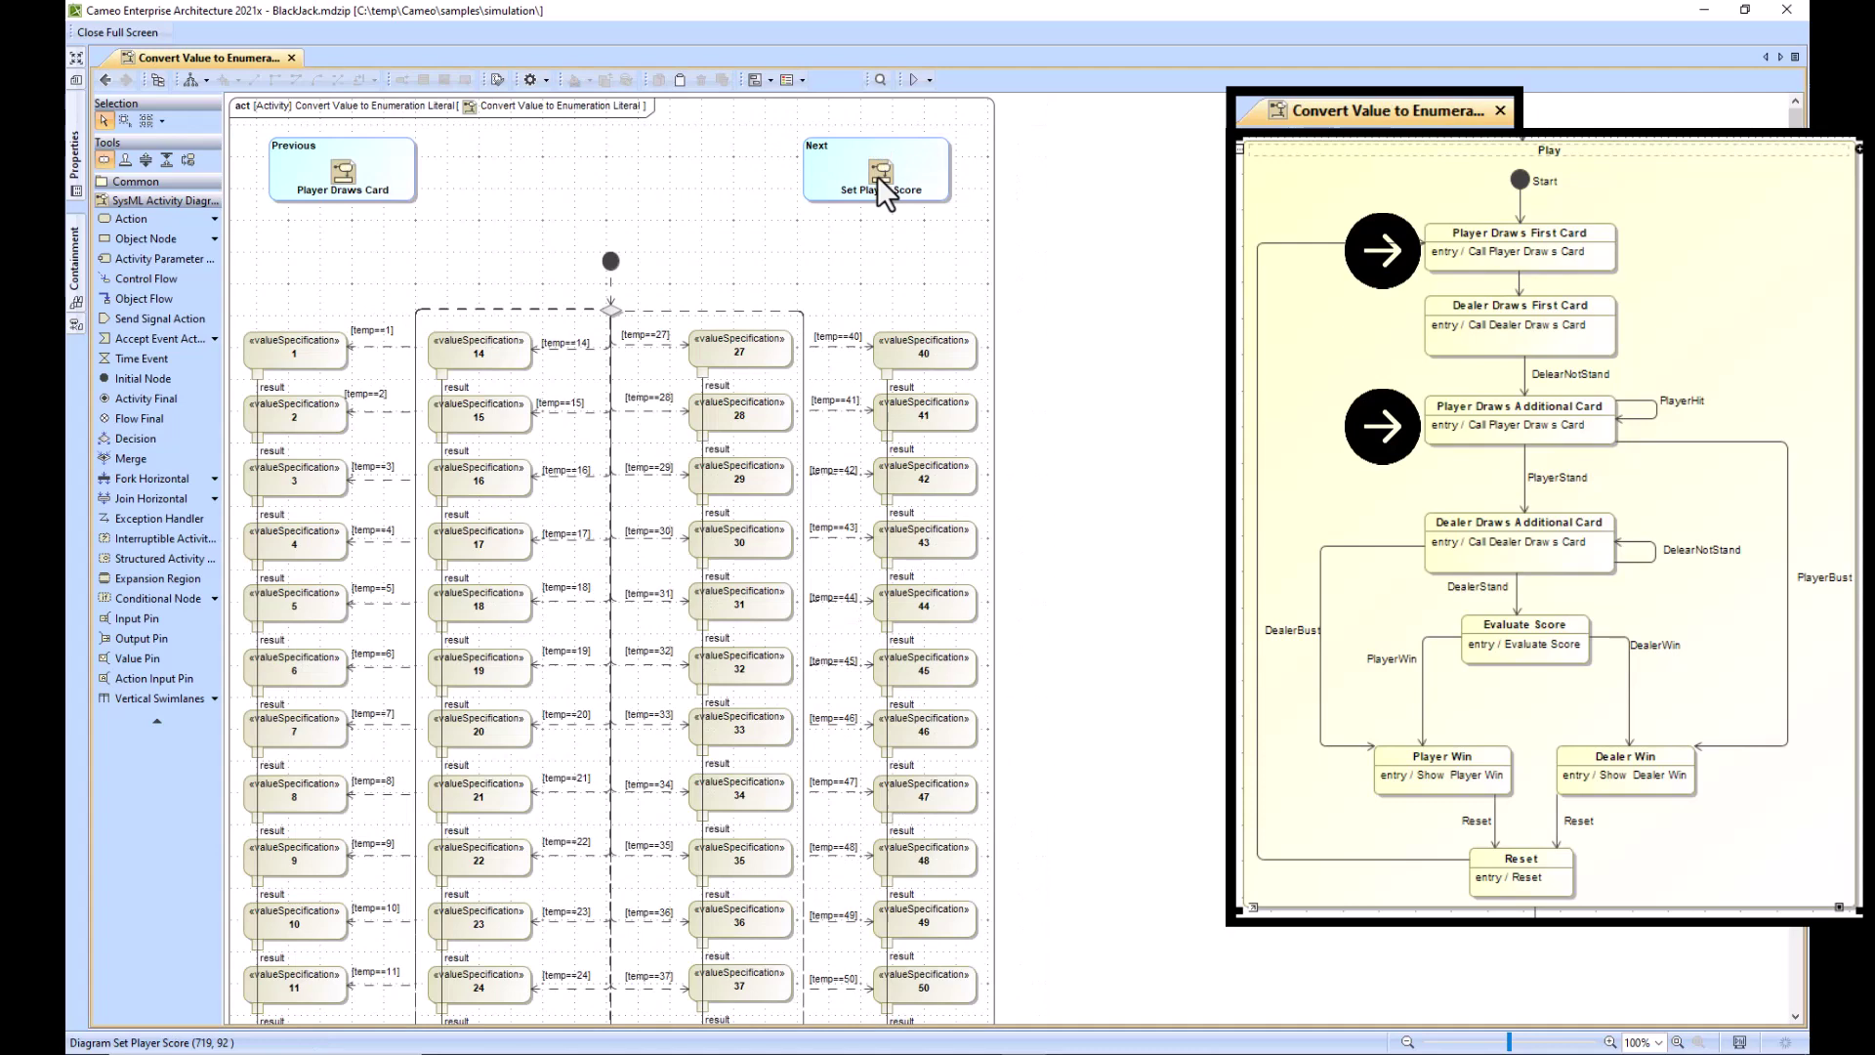
{"action": "double_click", "coordinate": [877, 172]}
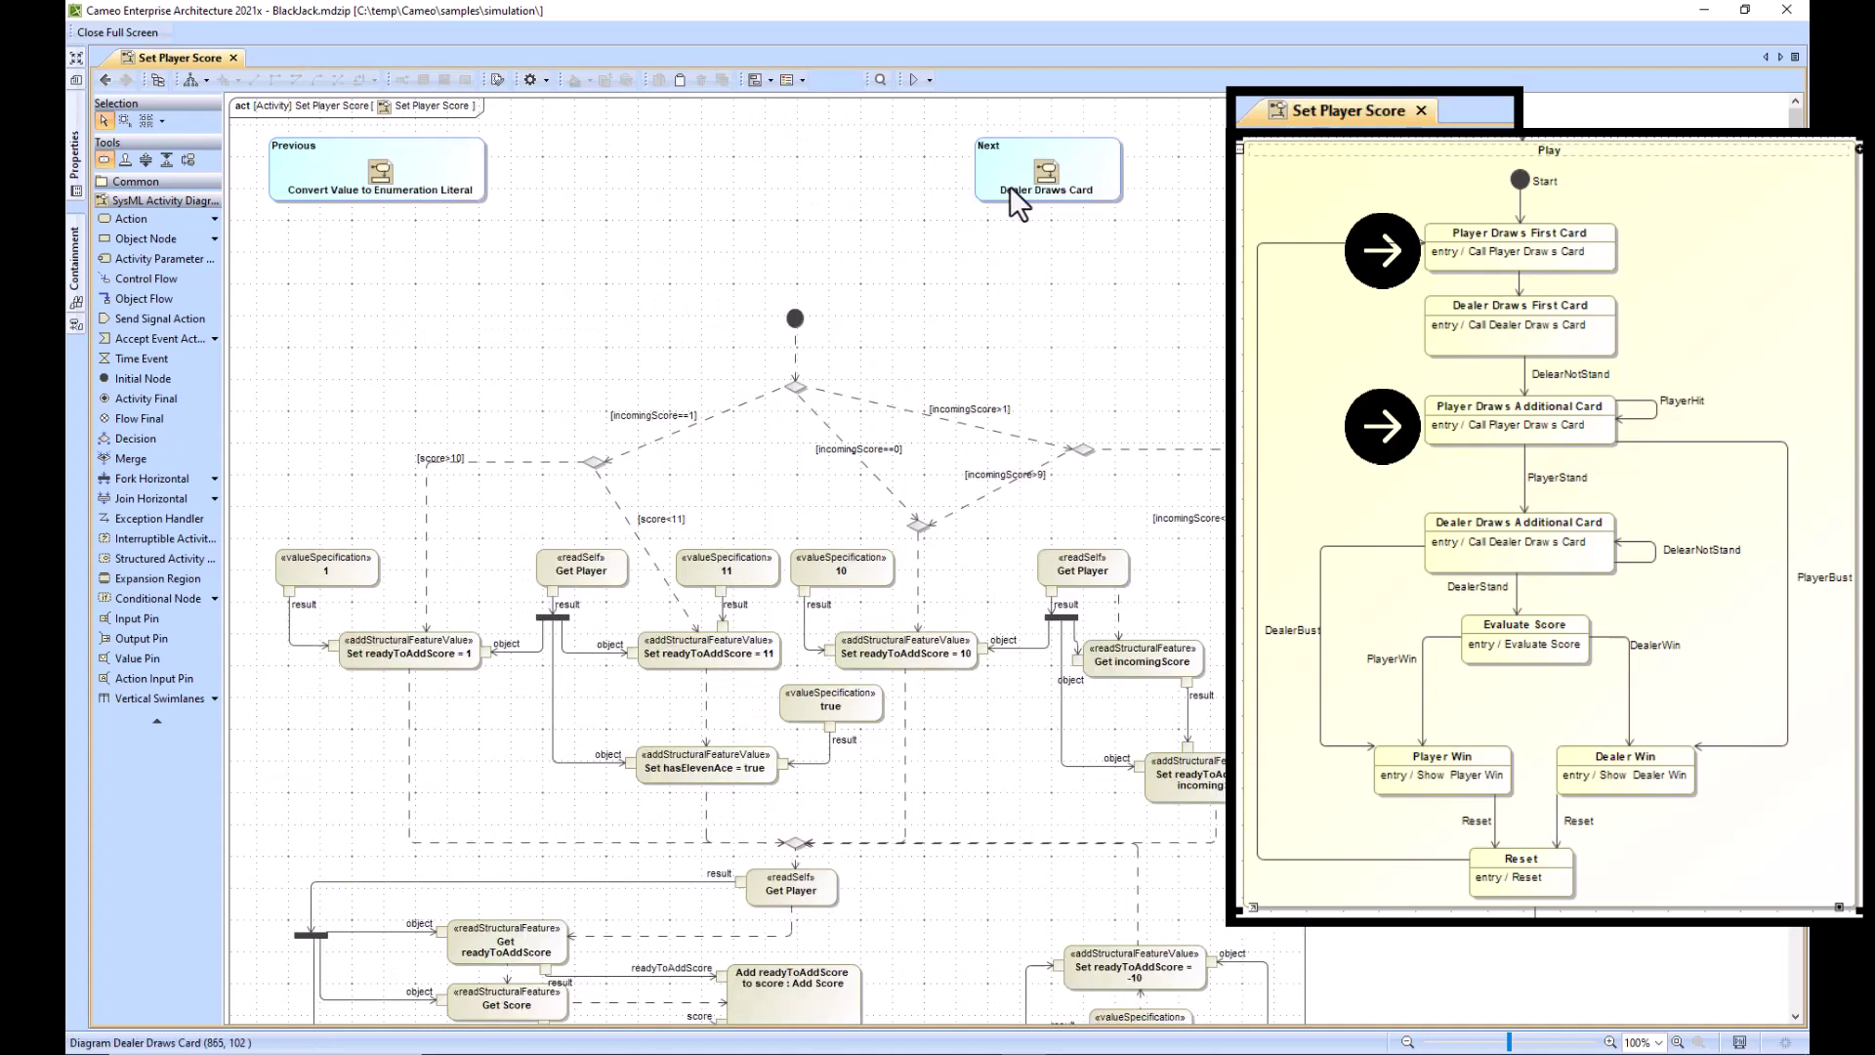
{"action": "double_click", "coordinate": [1043, 173]}
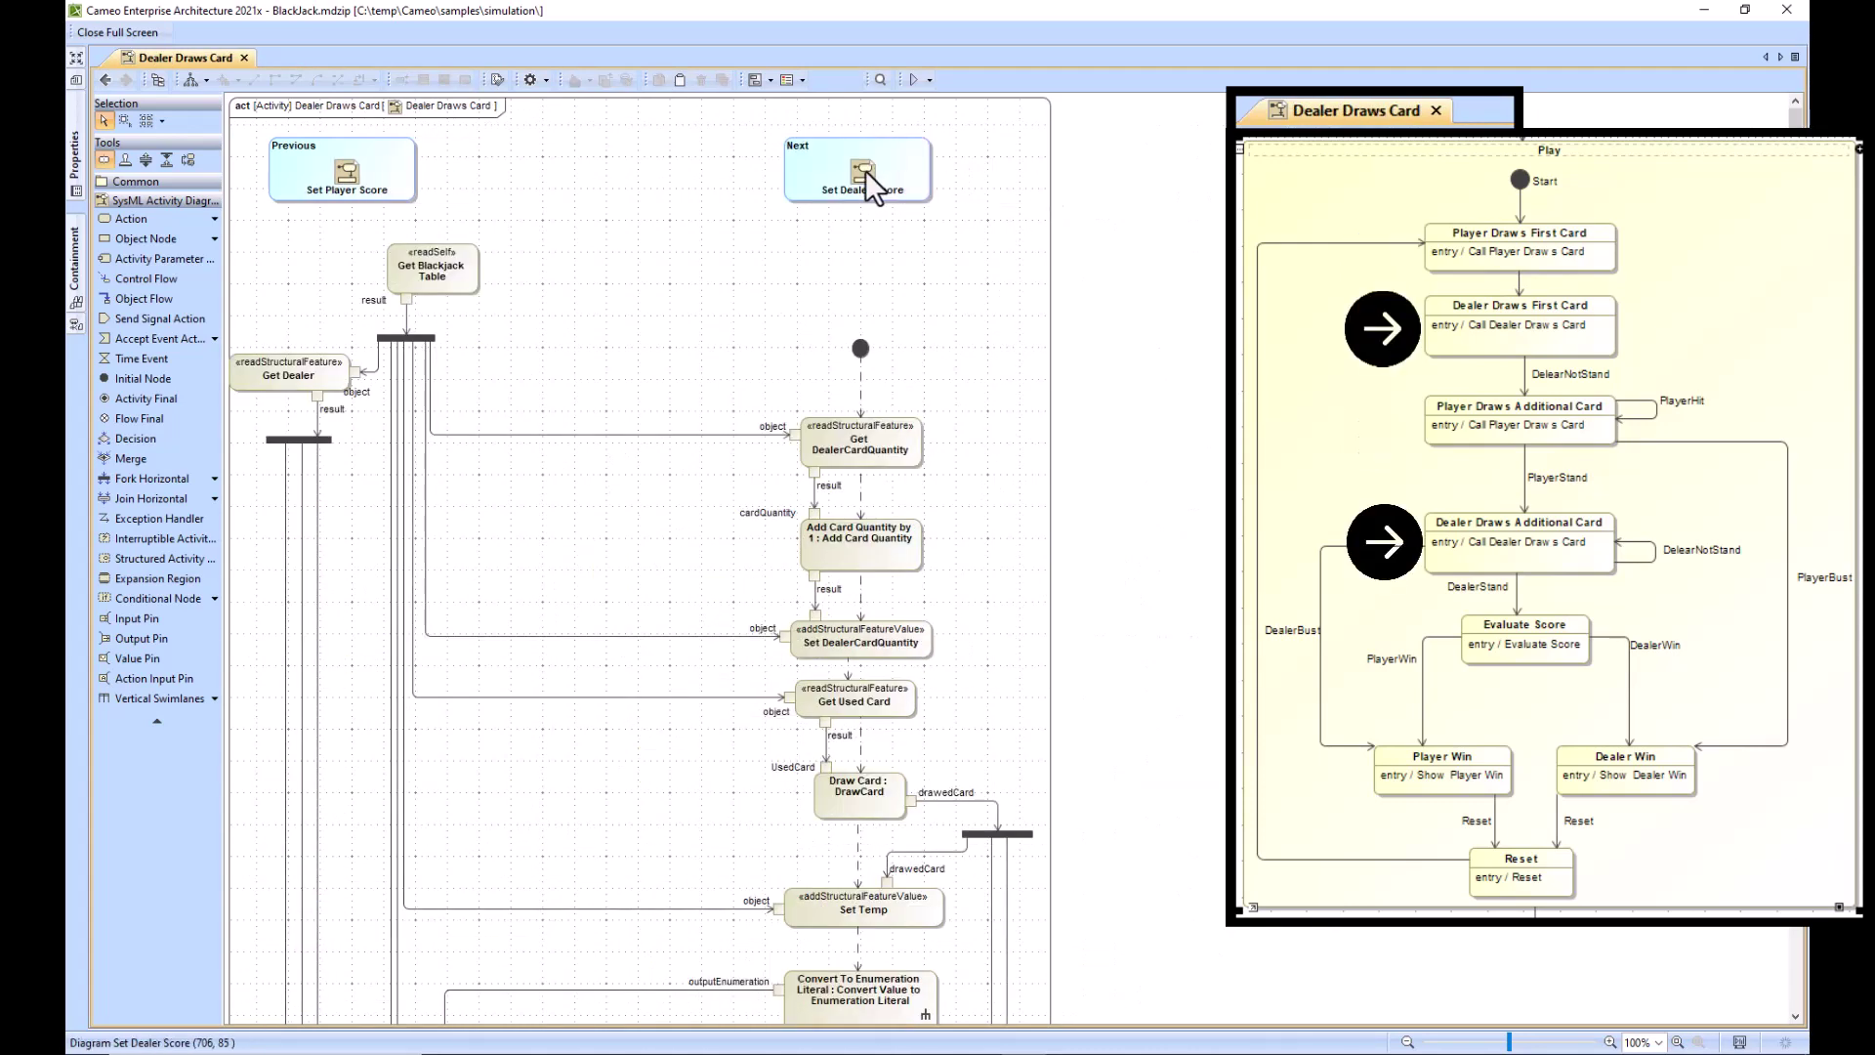
{"action": "double_click", "coordinate": [864, 176]}
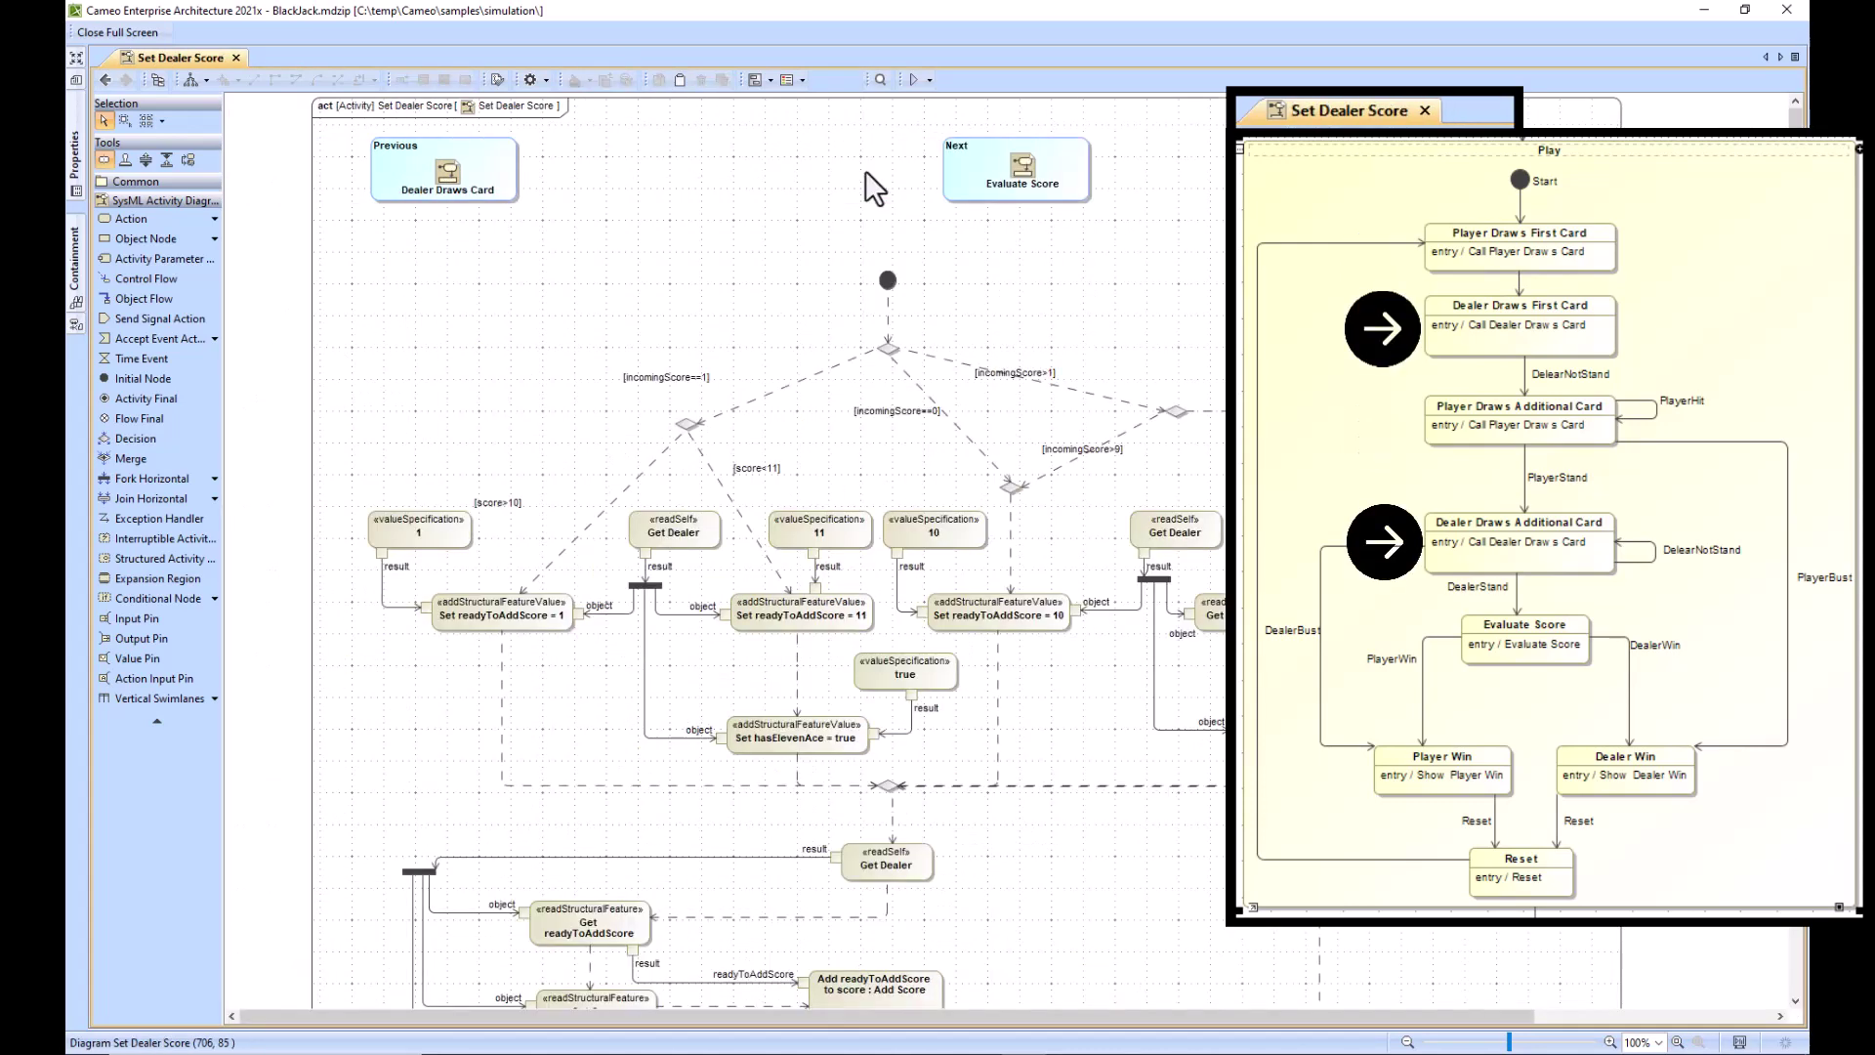
Continue through Evaluate Score, Show Dealer Win and Show Player Win to the Reset activity
{"action": "double_click", "coordinate": [1026, 177]}
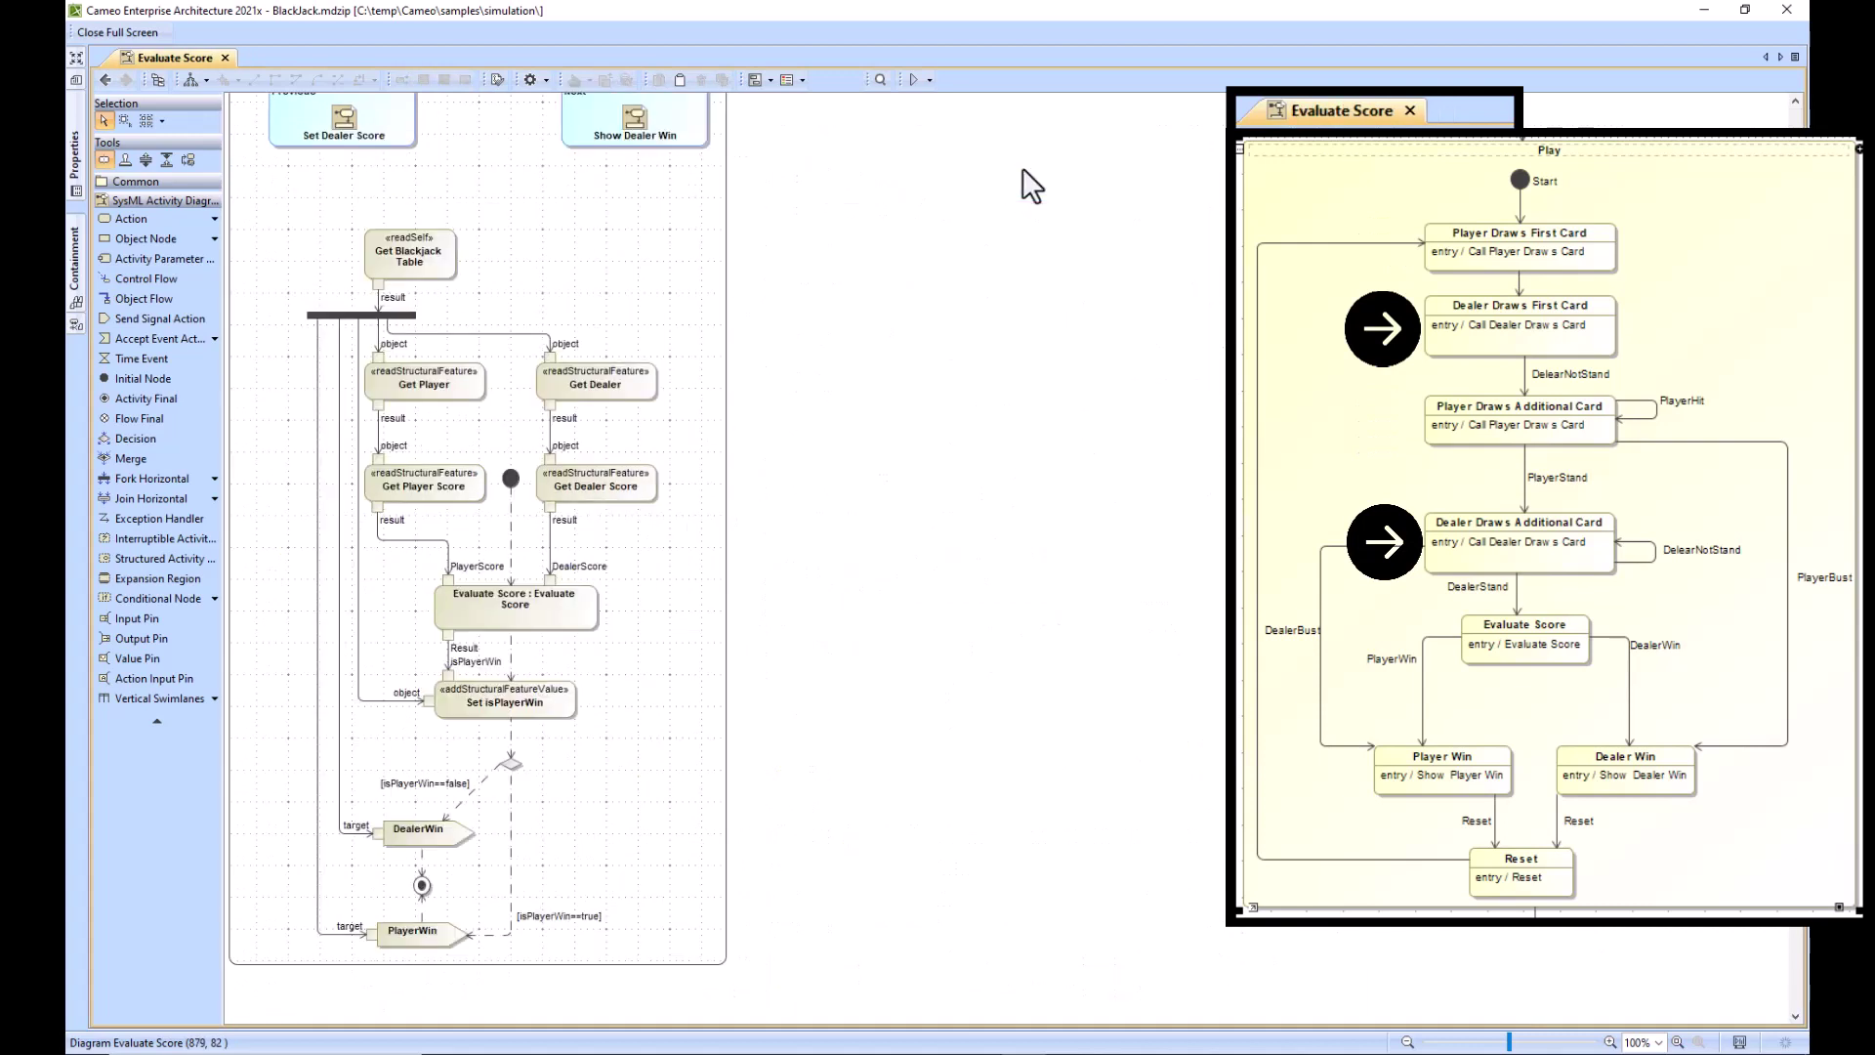
{"action": "double_click", "coordinate": [633, 181]}
{"action": "double_click", "coordinate": [589, 172]}
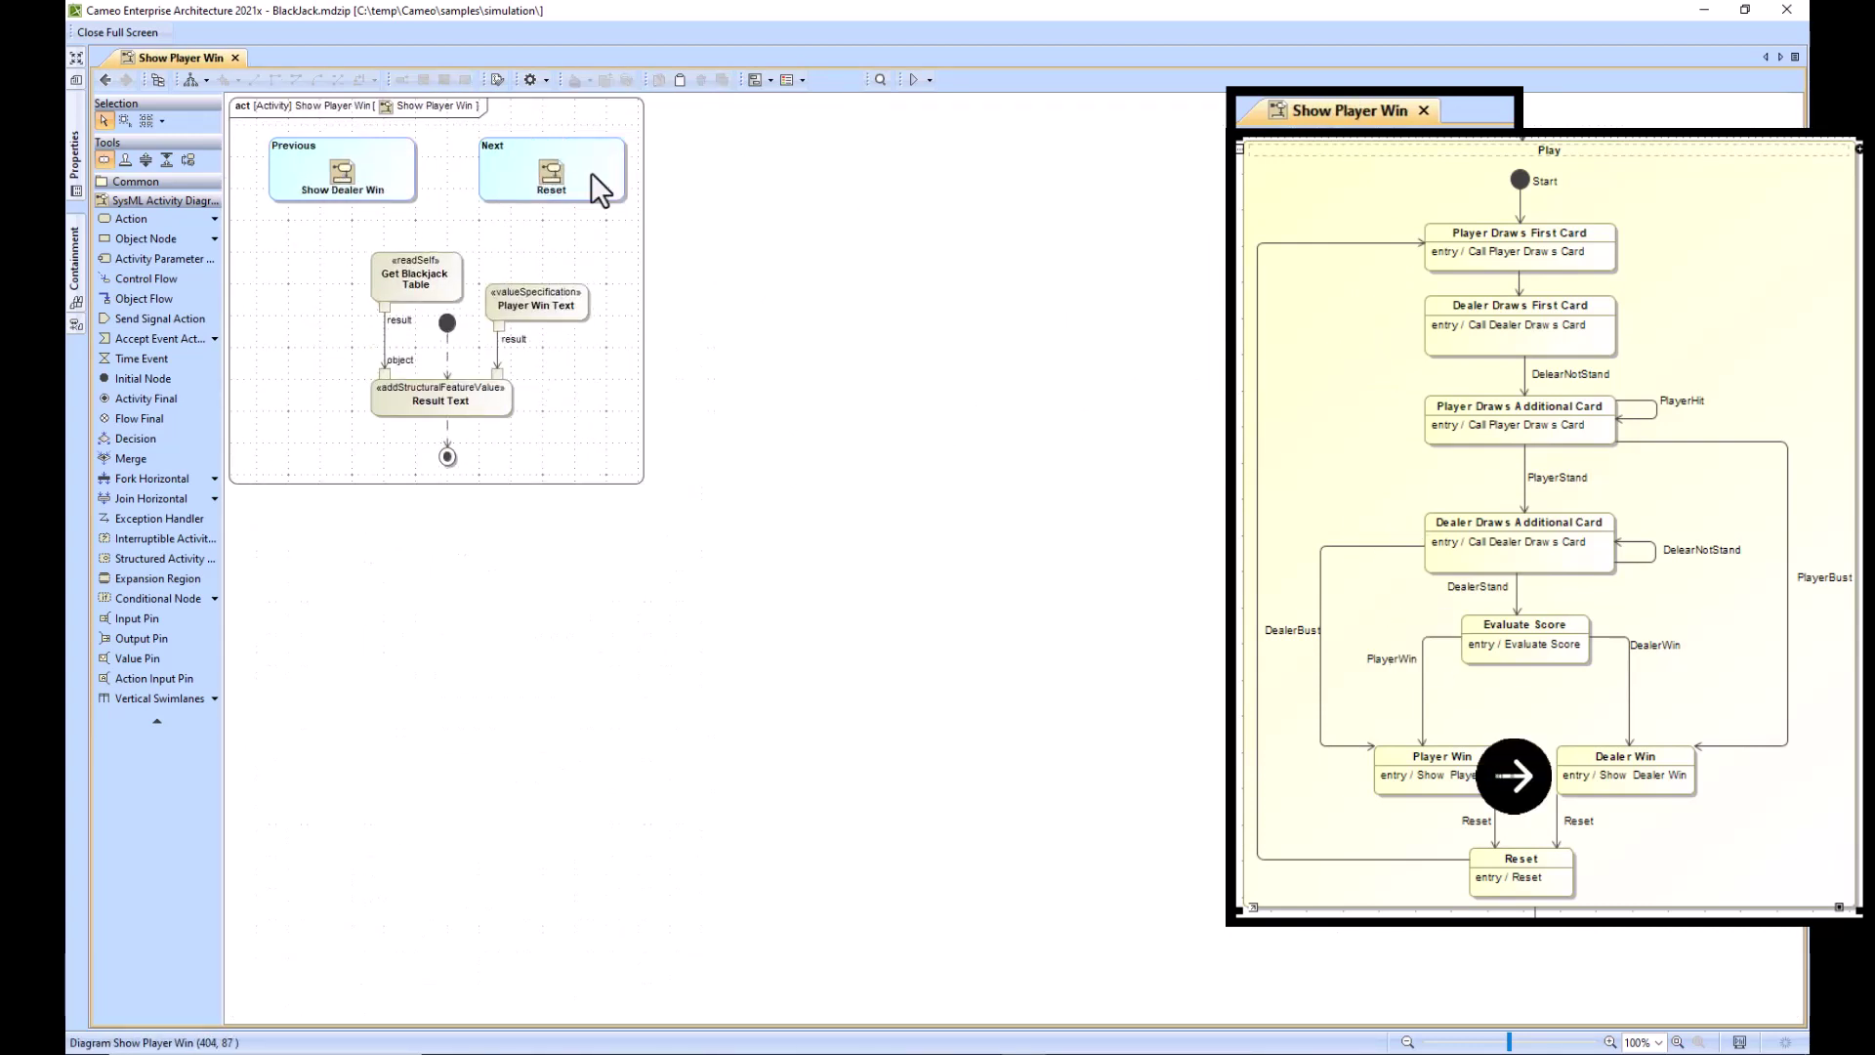
{"action": "double_click", "coordinate": [555, 173]}
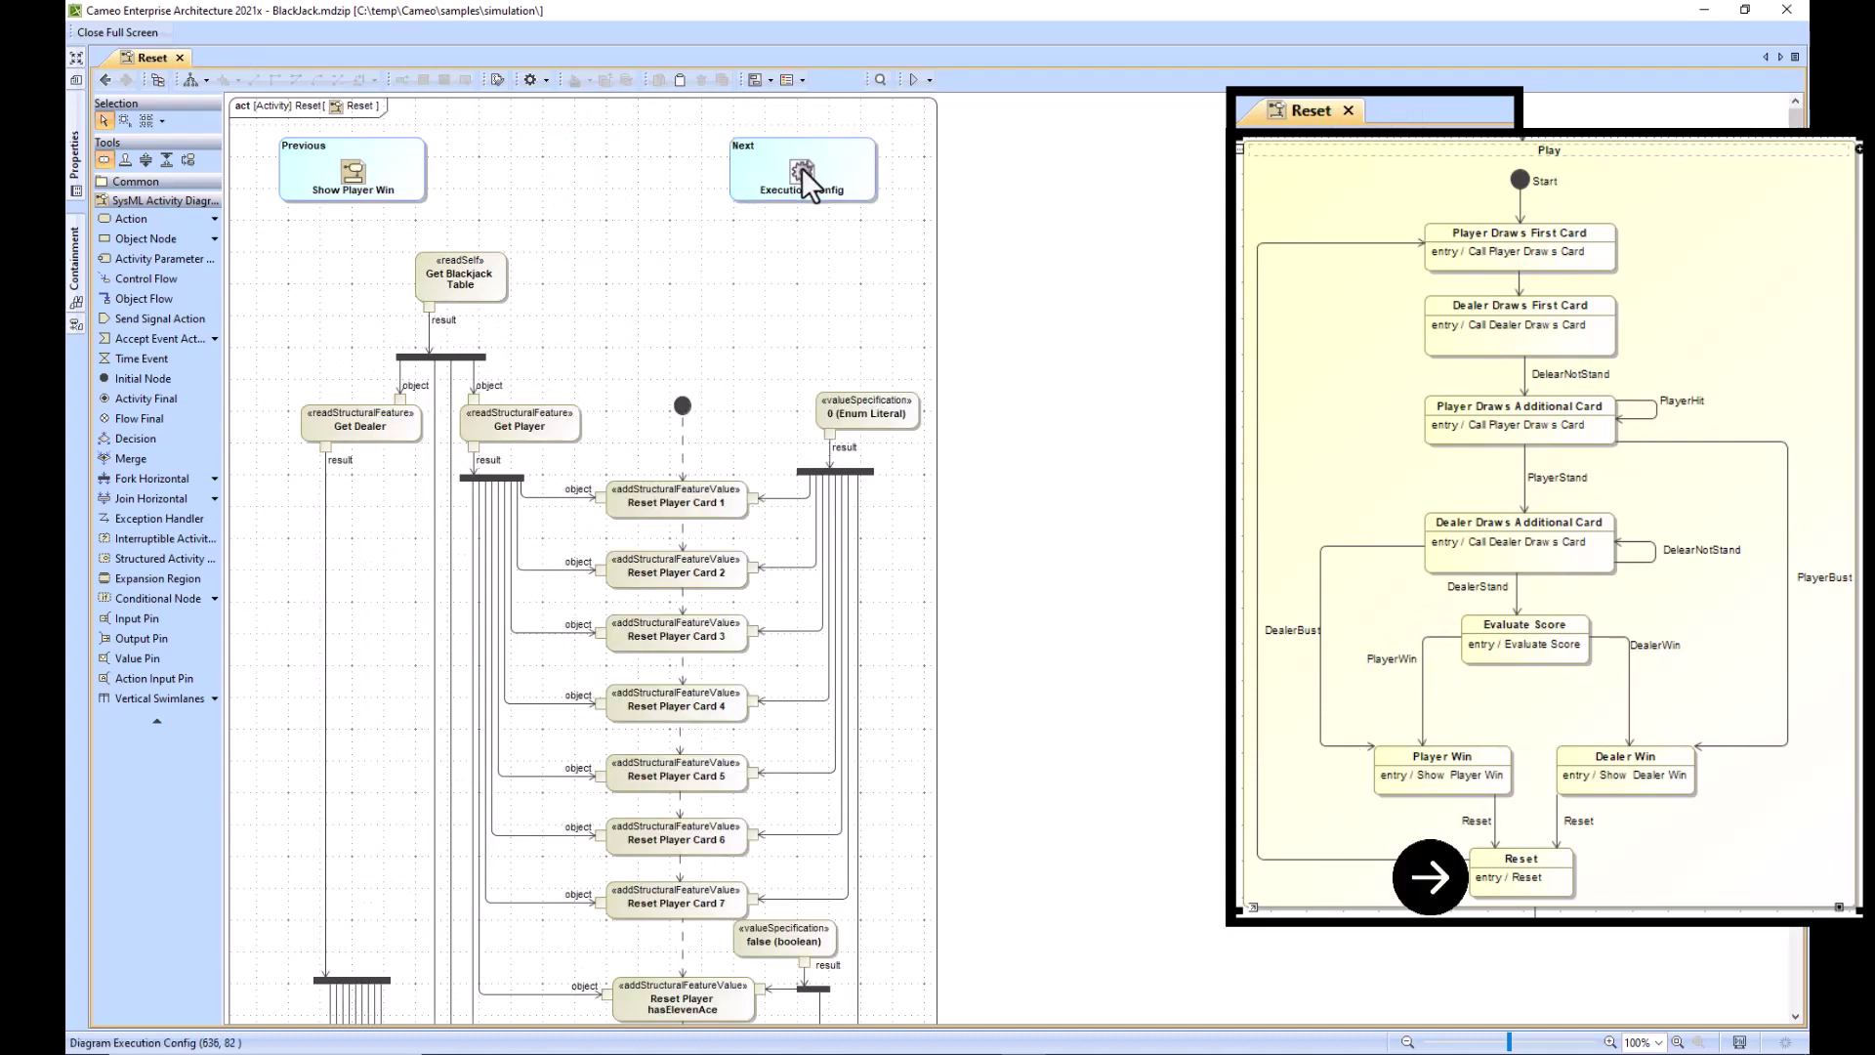
{"action": "scroll", "coordinate": [793, 183], "scroll_direction": "down", "scroll_amount": 3}
{"action": "scroll", "coordinate": [779, 238], "scroll_direction": "up", "scroll_amount": 3}
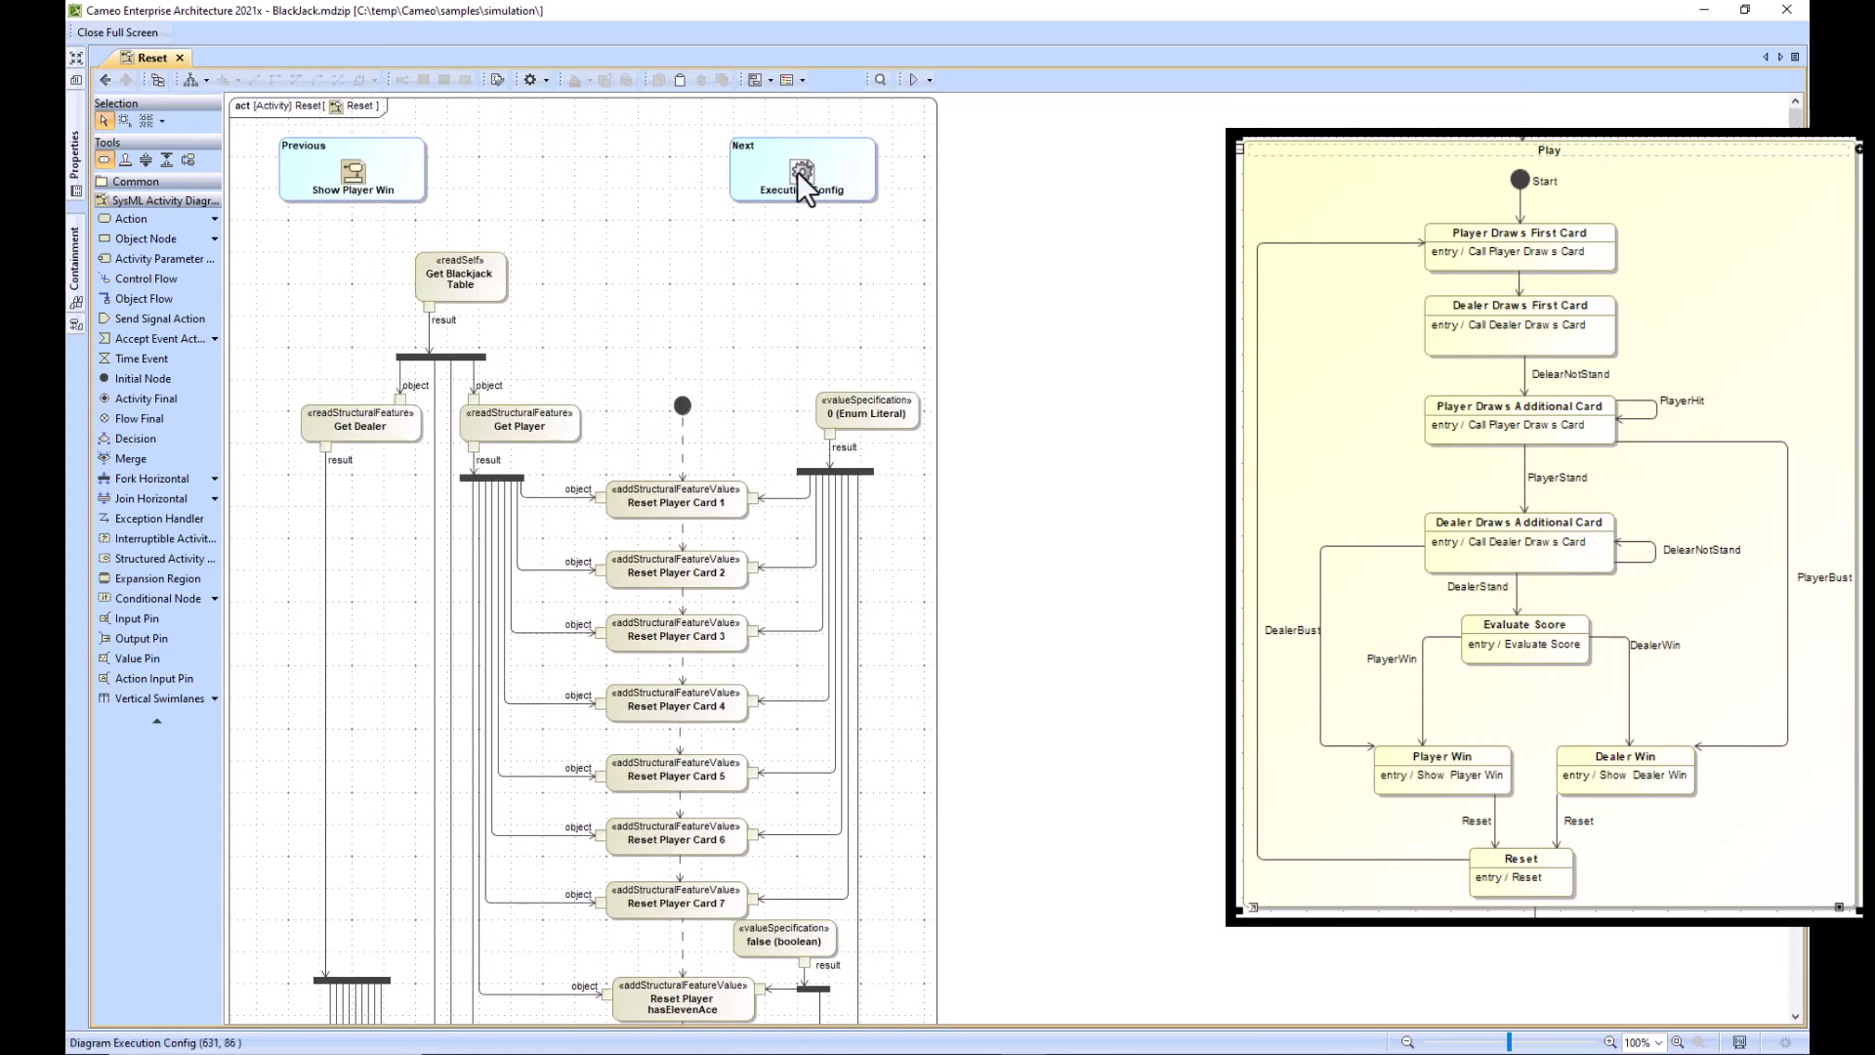
Open the Execution Config diagram and scroll through the Card Image Switcher
{"action": "double_click", "coordinate": [797, 172]}
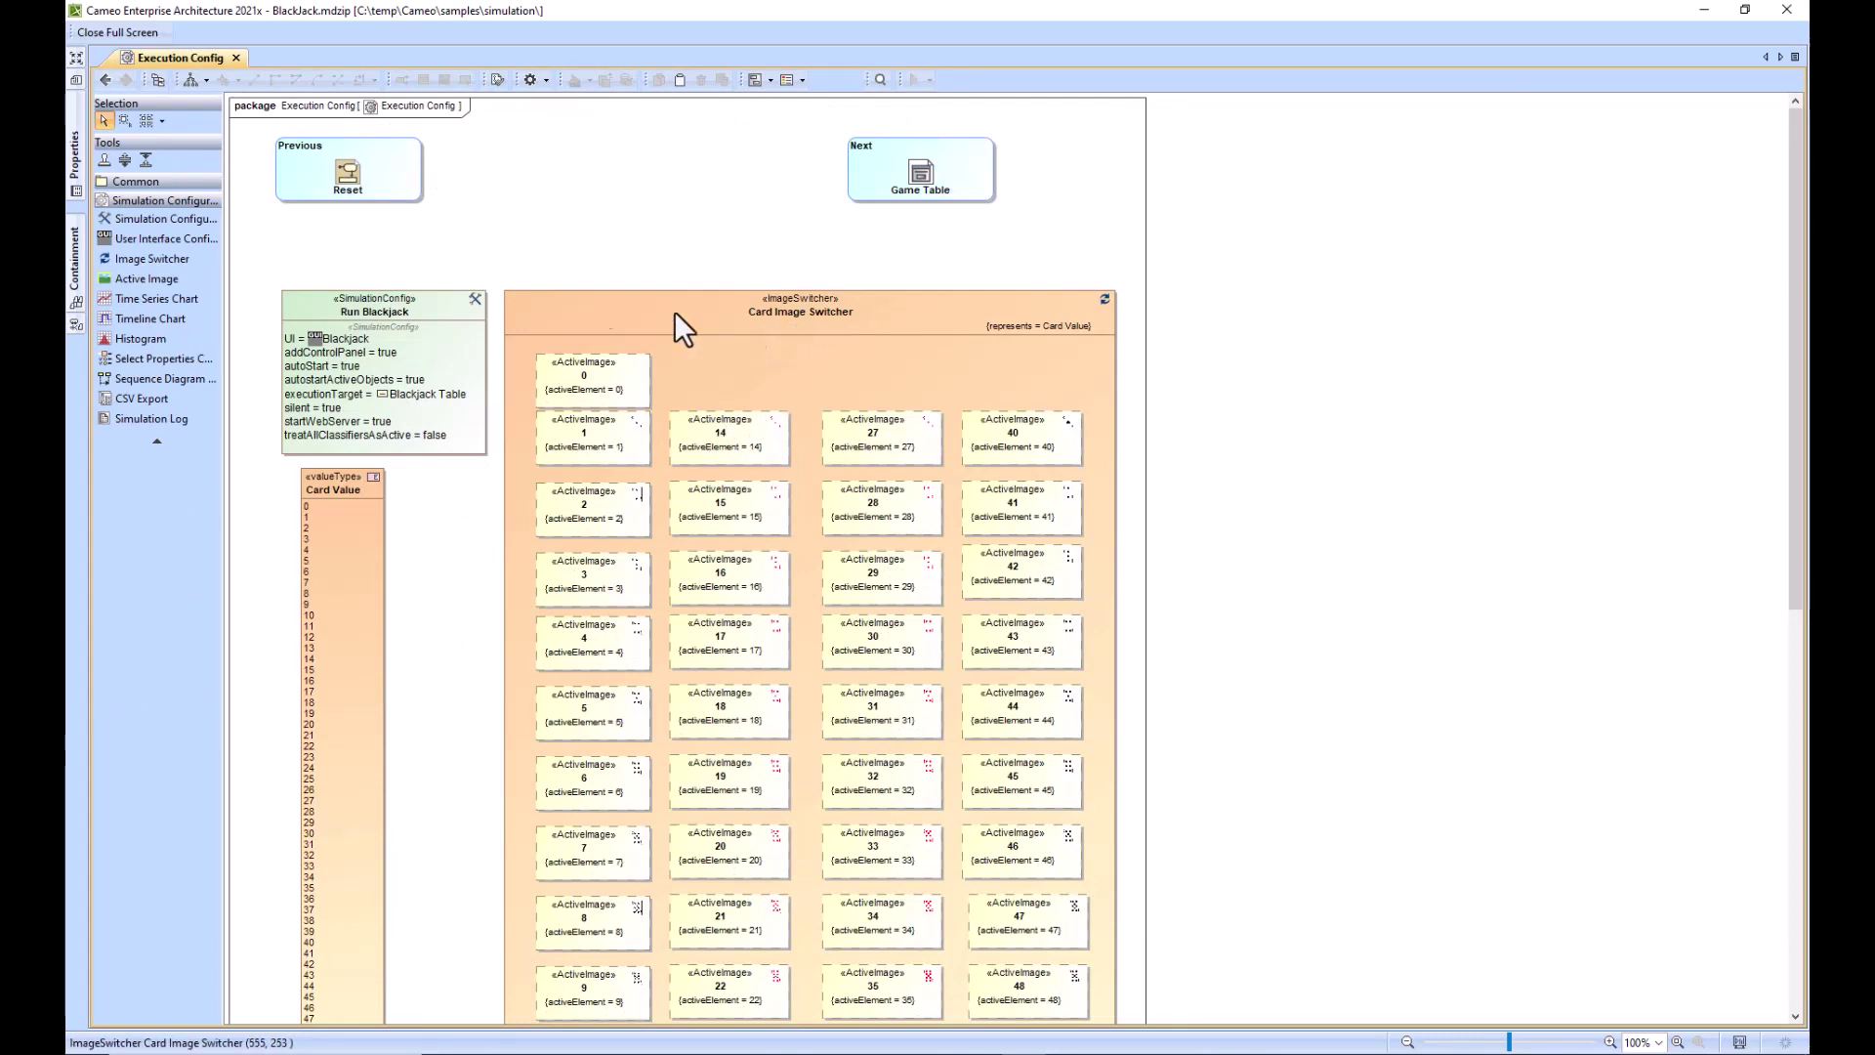
{"action": "scroll", "coordinate": [764, 392], "scroll_direction": "down", "scroll_amount": 10}
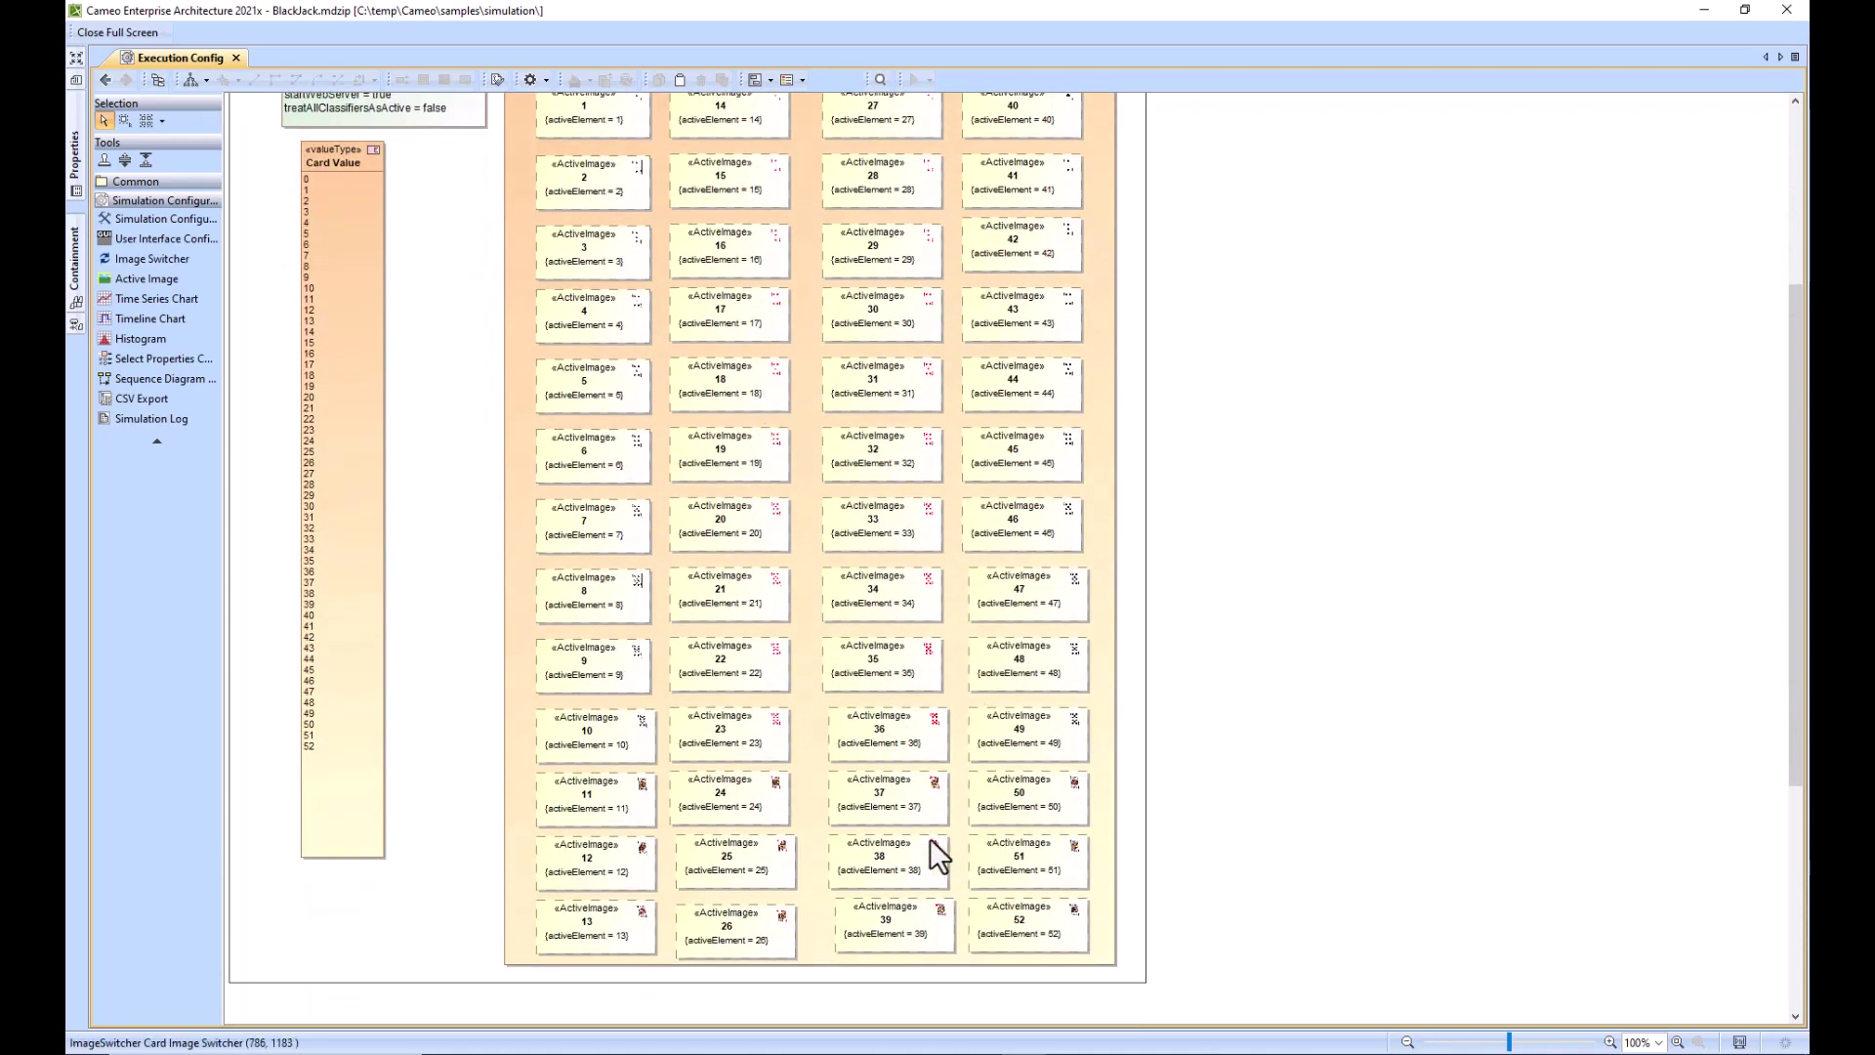
{"action": "scroll", "coordinate": [929, 838], "scroll_direction": "up", "scroll_amount": 9}
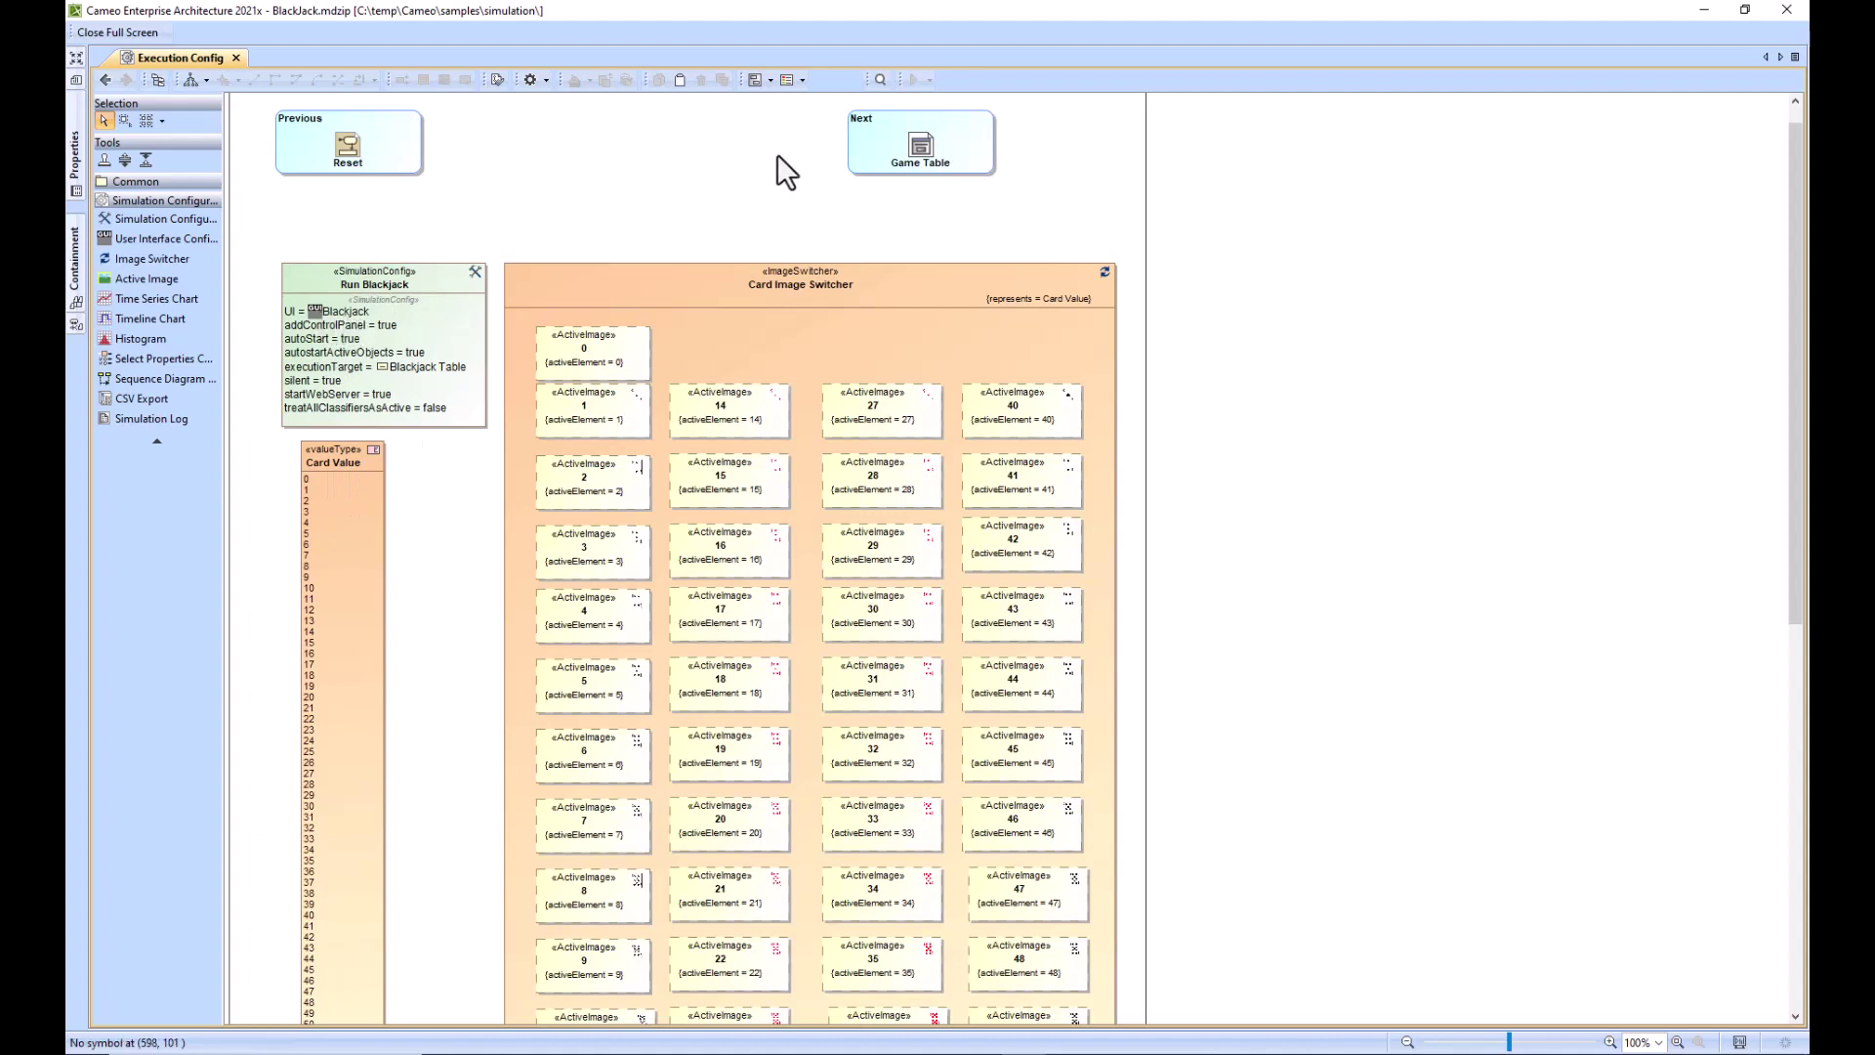
View the Game Table layout, then edit the silent tagged value of Run Blackjack
{"action": "double_click", "coordinate": [922, 143]}
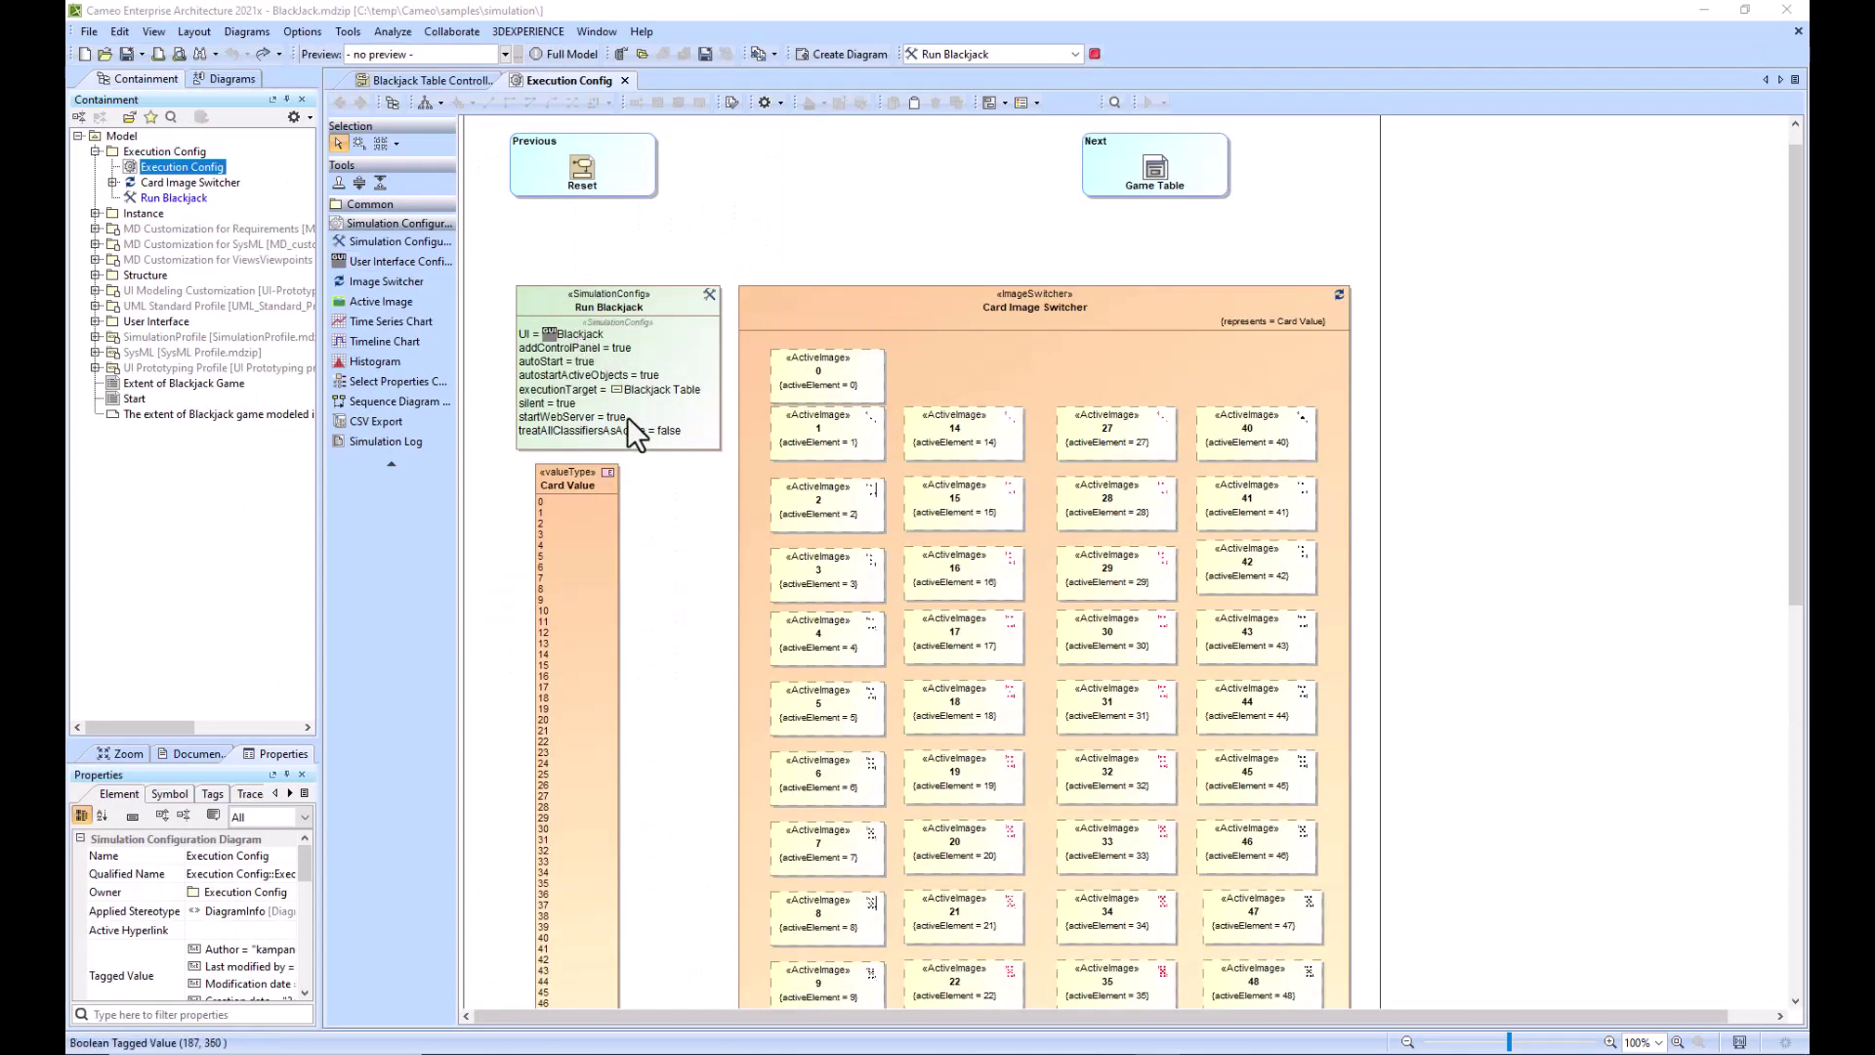
{"action": "double_click", "coordinate": [574, 404]}
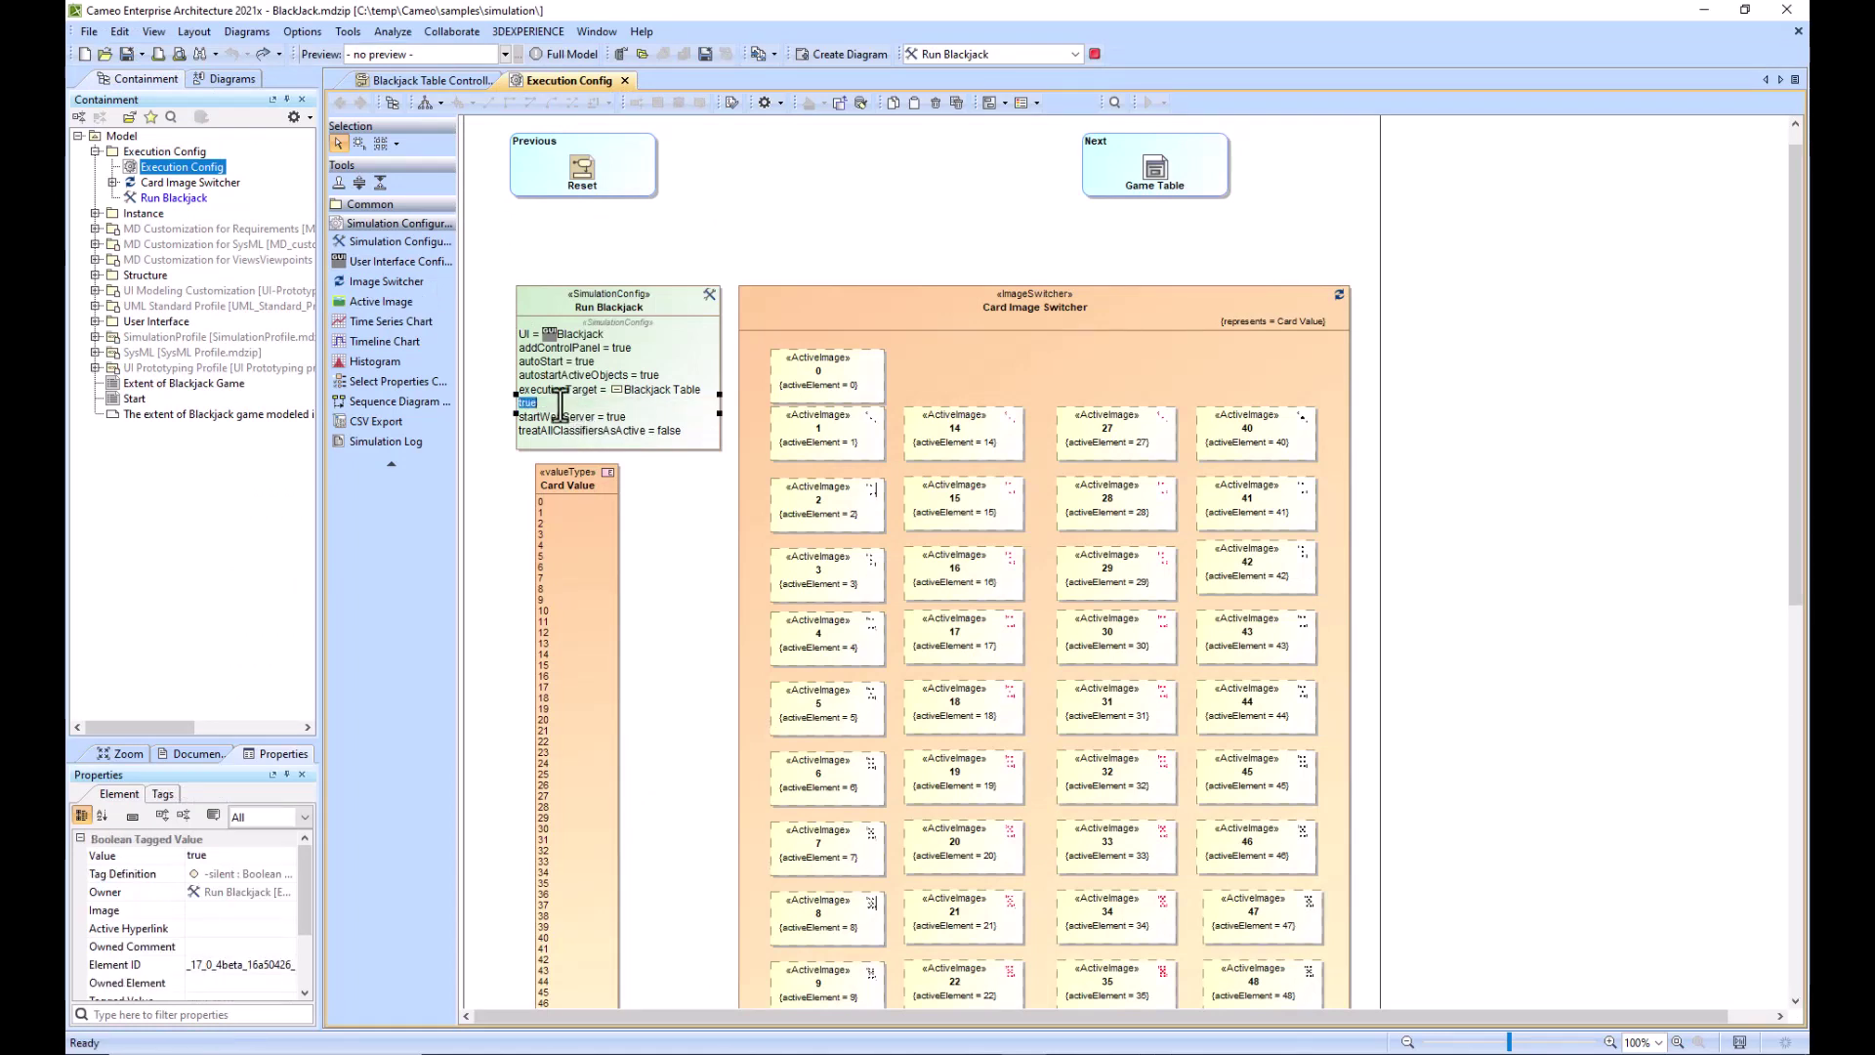
Confirm silent is false, choose the Run Blackjack configuration and start the simulation
{"action": "left_click", "coordinate": [689, 260]}
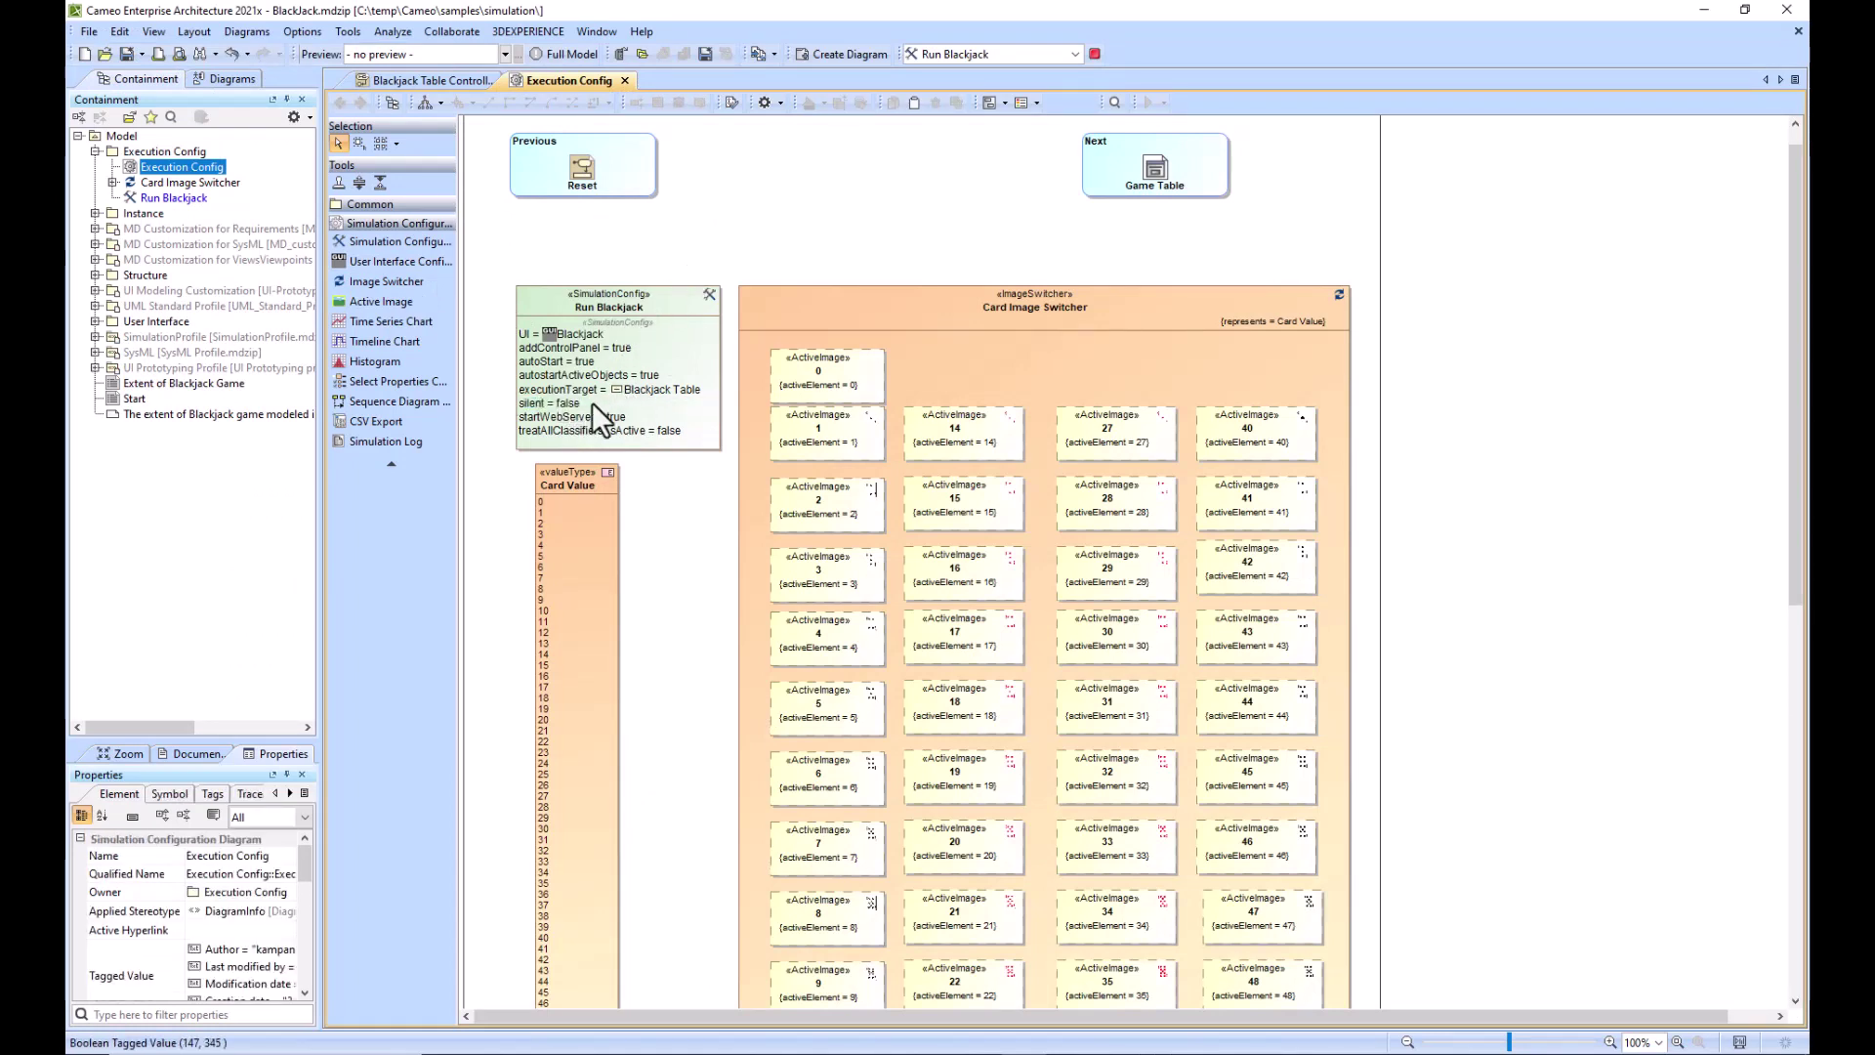
{"action": "left_click", "coordinate": [1074, 54]}
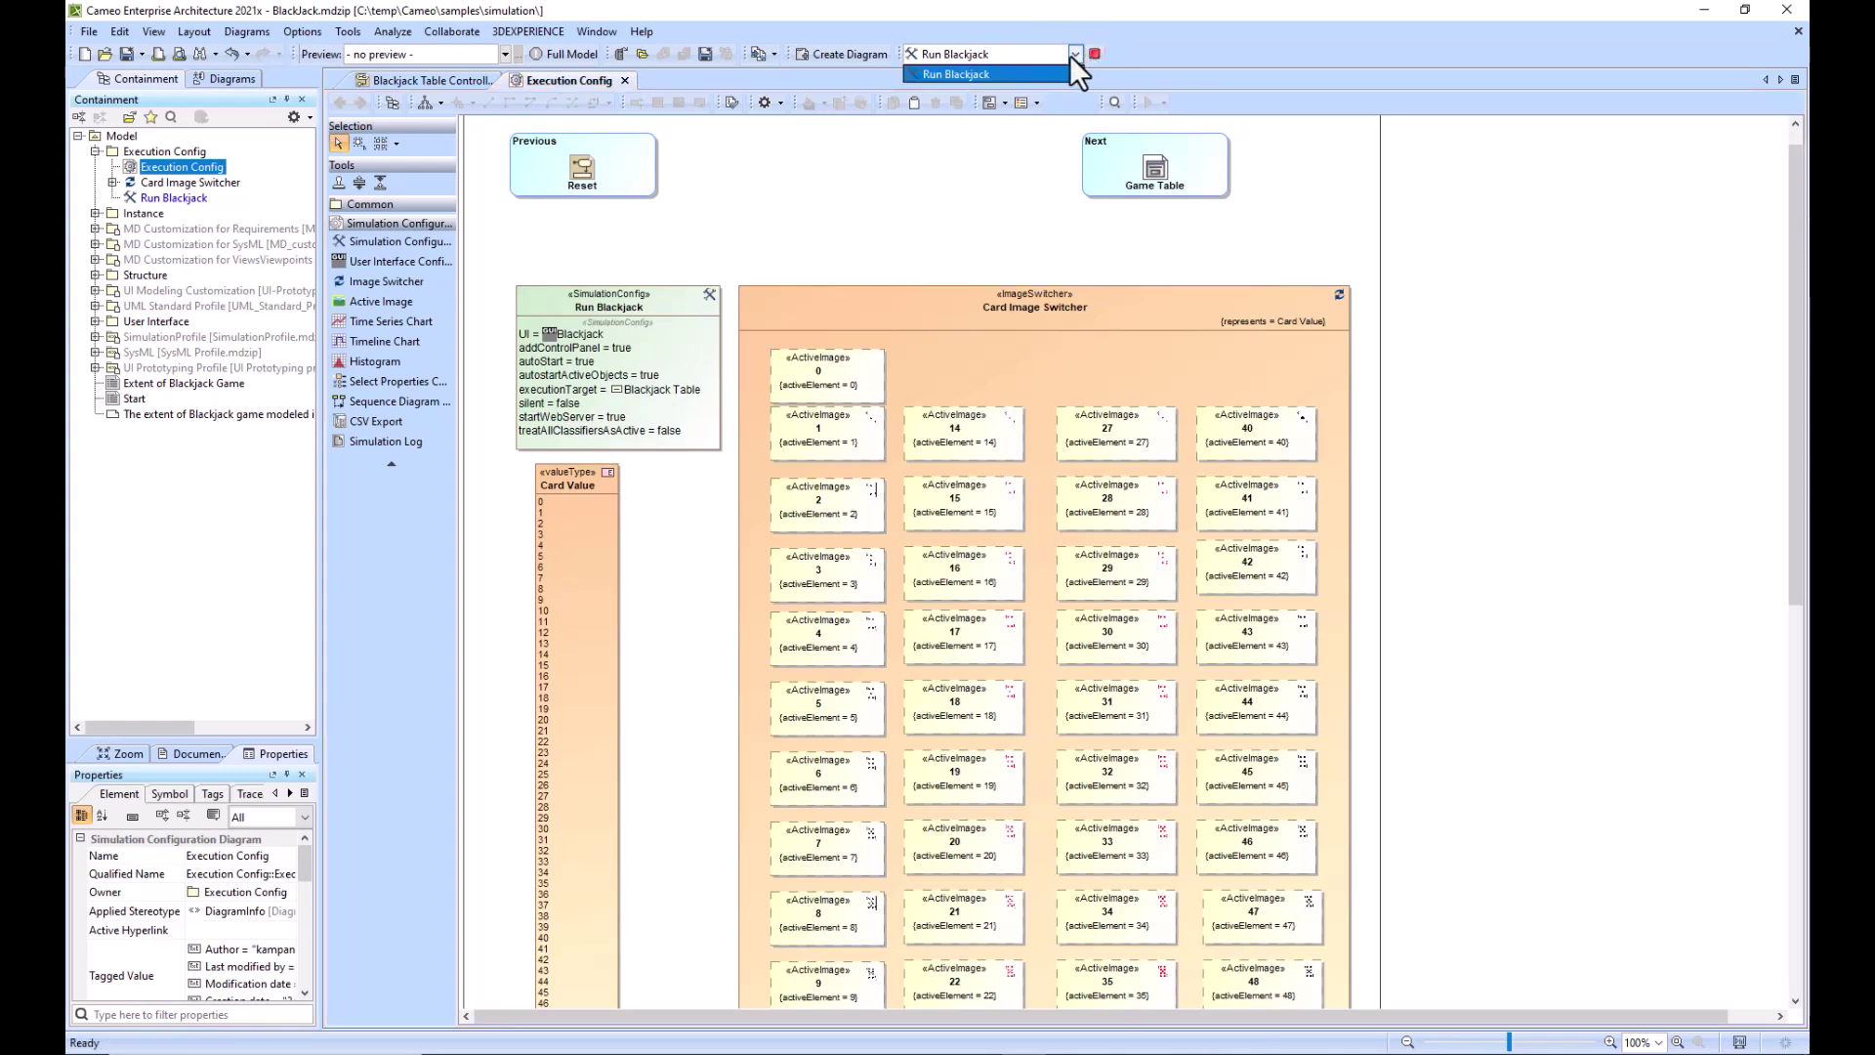
{"action": "left_click", "coordinate": [1074, 55]}
{"action": "left_click", "coordinate": [1092, 54]}
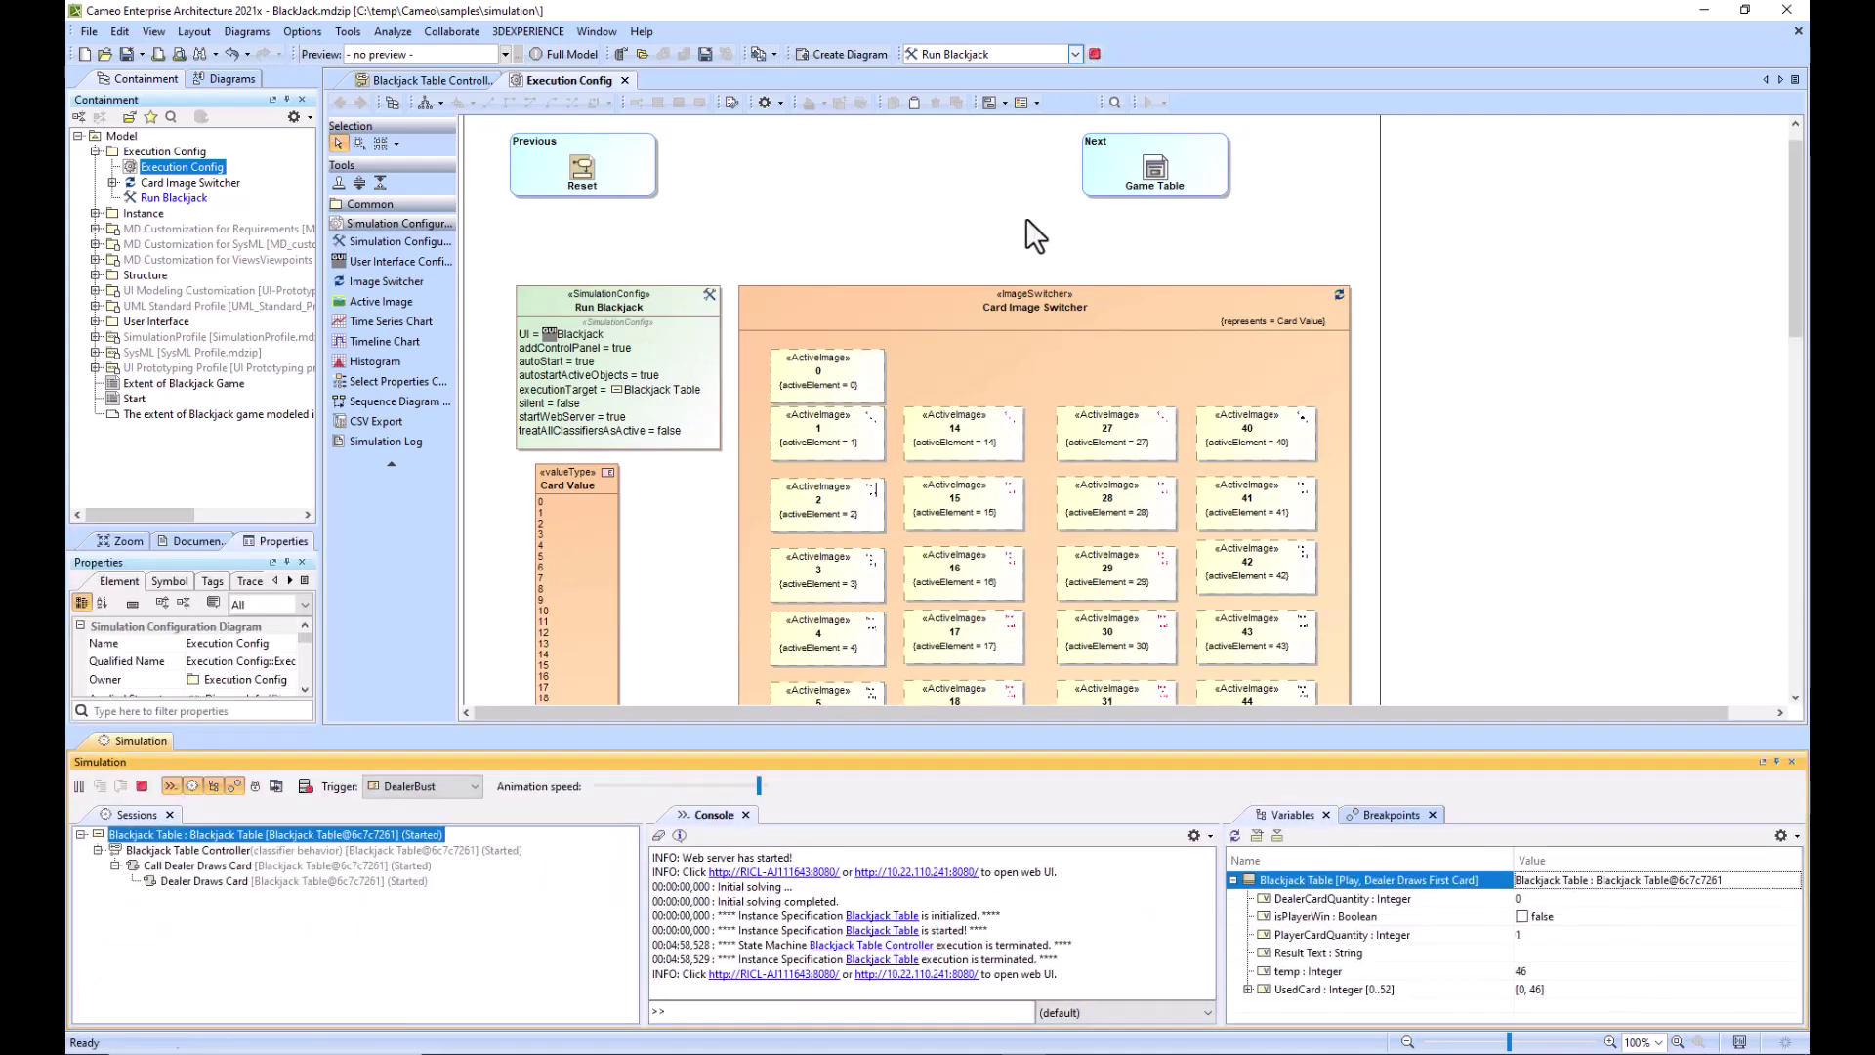
Watch the animated Blackjack Table Controller state machine while the game window loads
{"action": "left_click", "coordinate": [425, 80]}
{"action": "scroll", "coordinate": [810, 395], "scroll_direction": "down", "scroll_amount": 3}
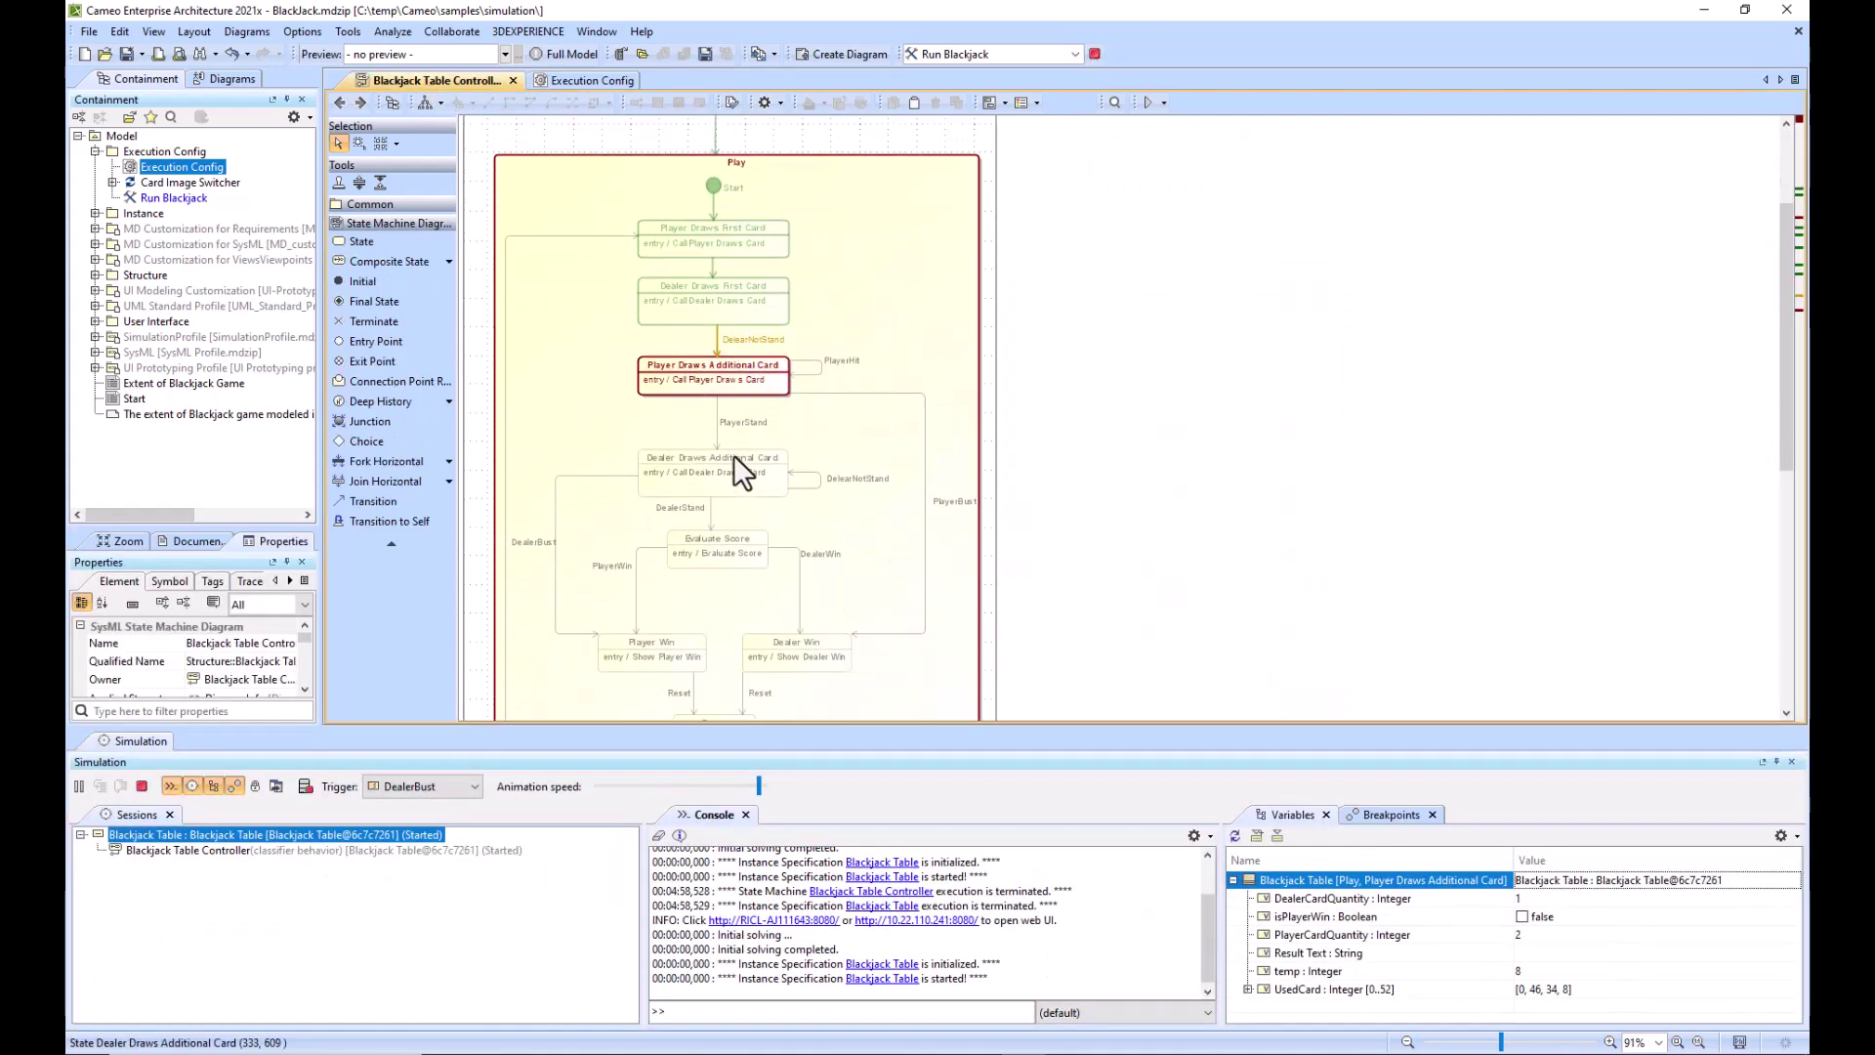
{"action": "scroll", "coordinate": [1256, 652], "scroll_direction": "down", "scroll_amount": 1}
{"action": "scroll", "coordinate": [1112, 578], "scroll_direction": "down", "scroll_amount": 1}
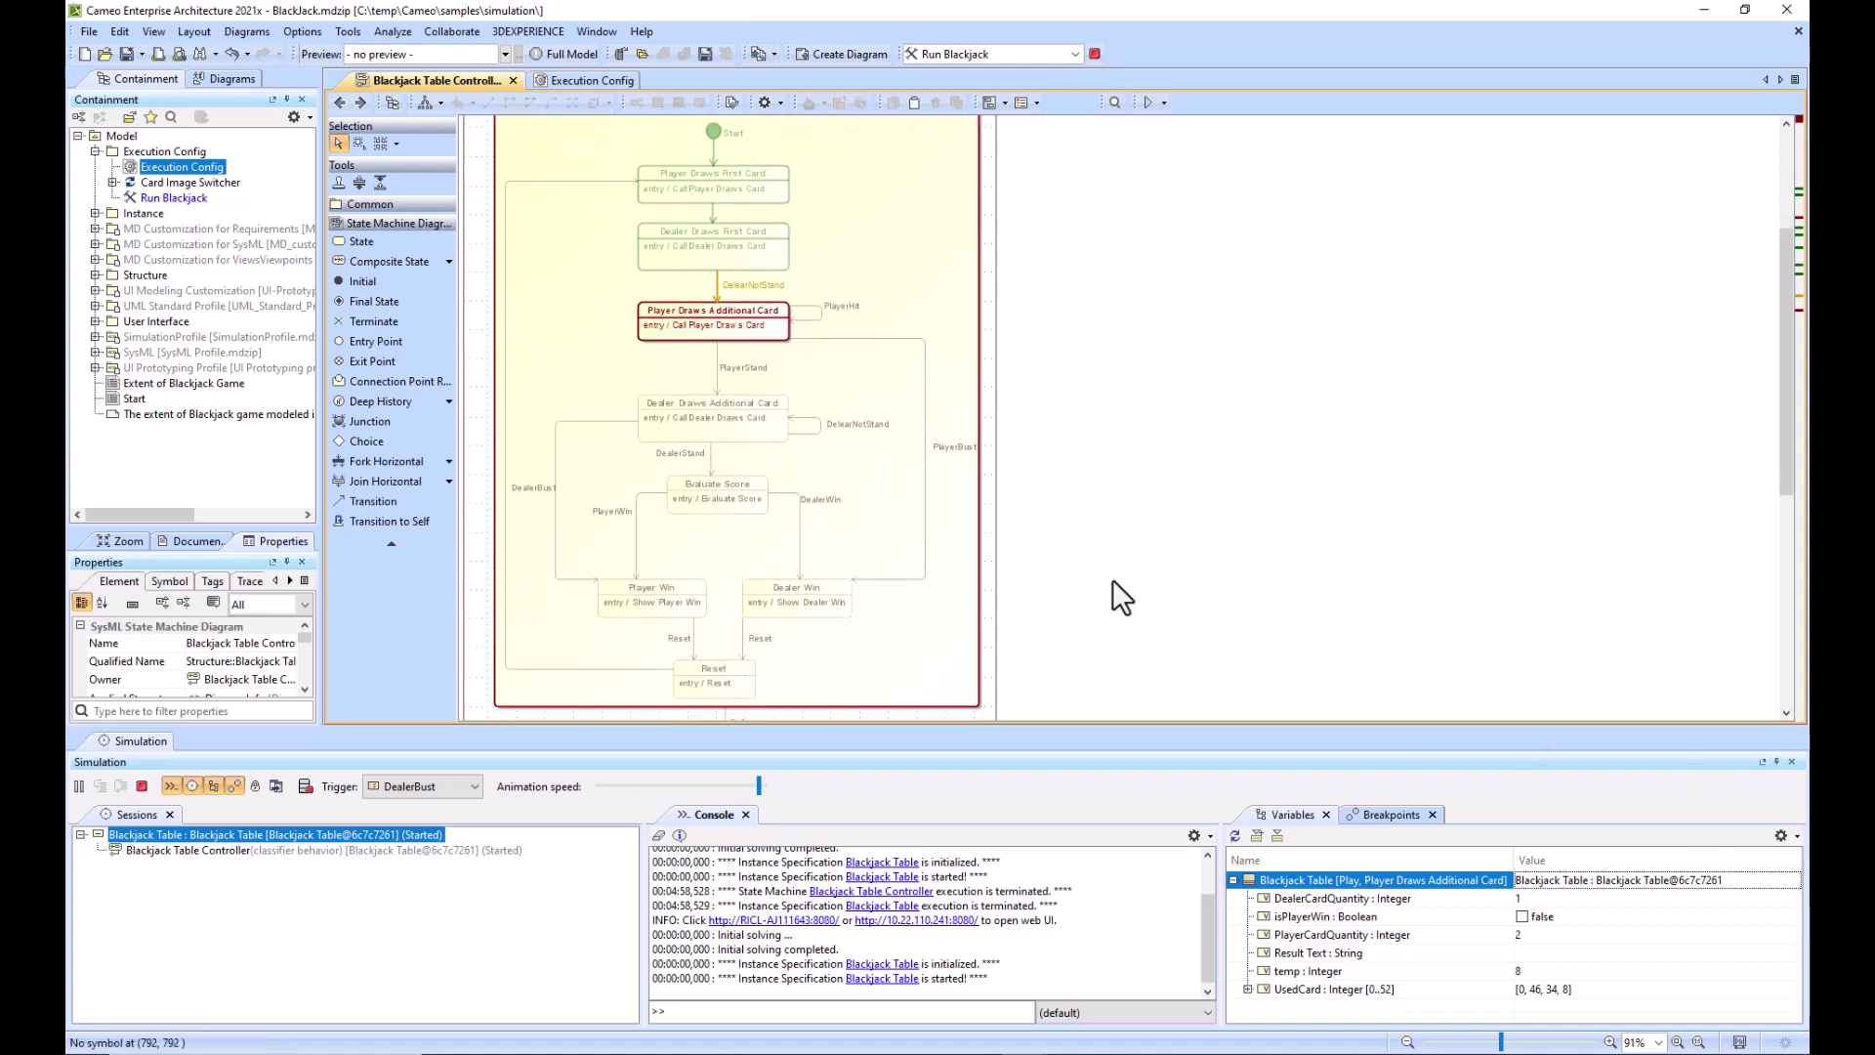
{"action": "left_click", "coordinate": [904, 941]}
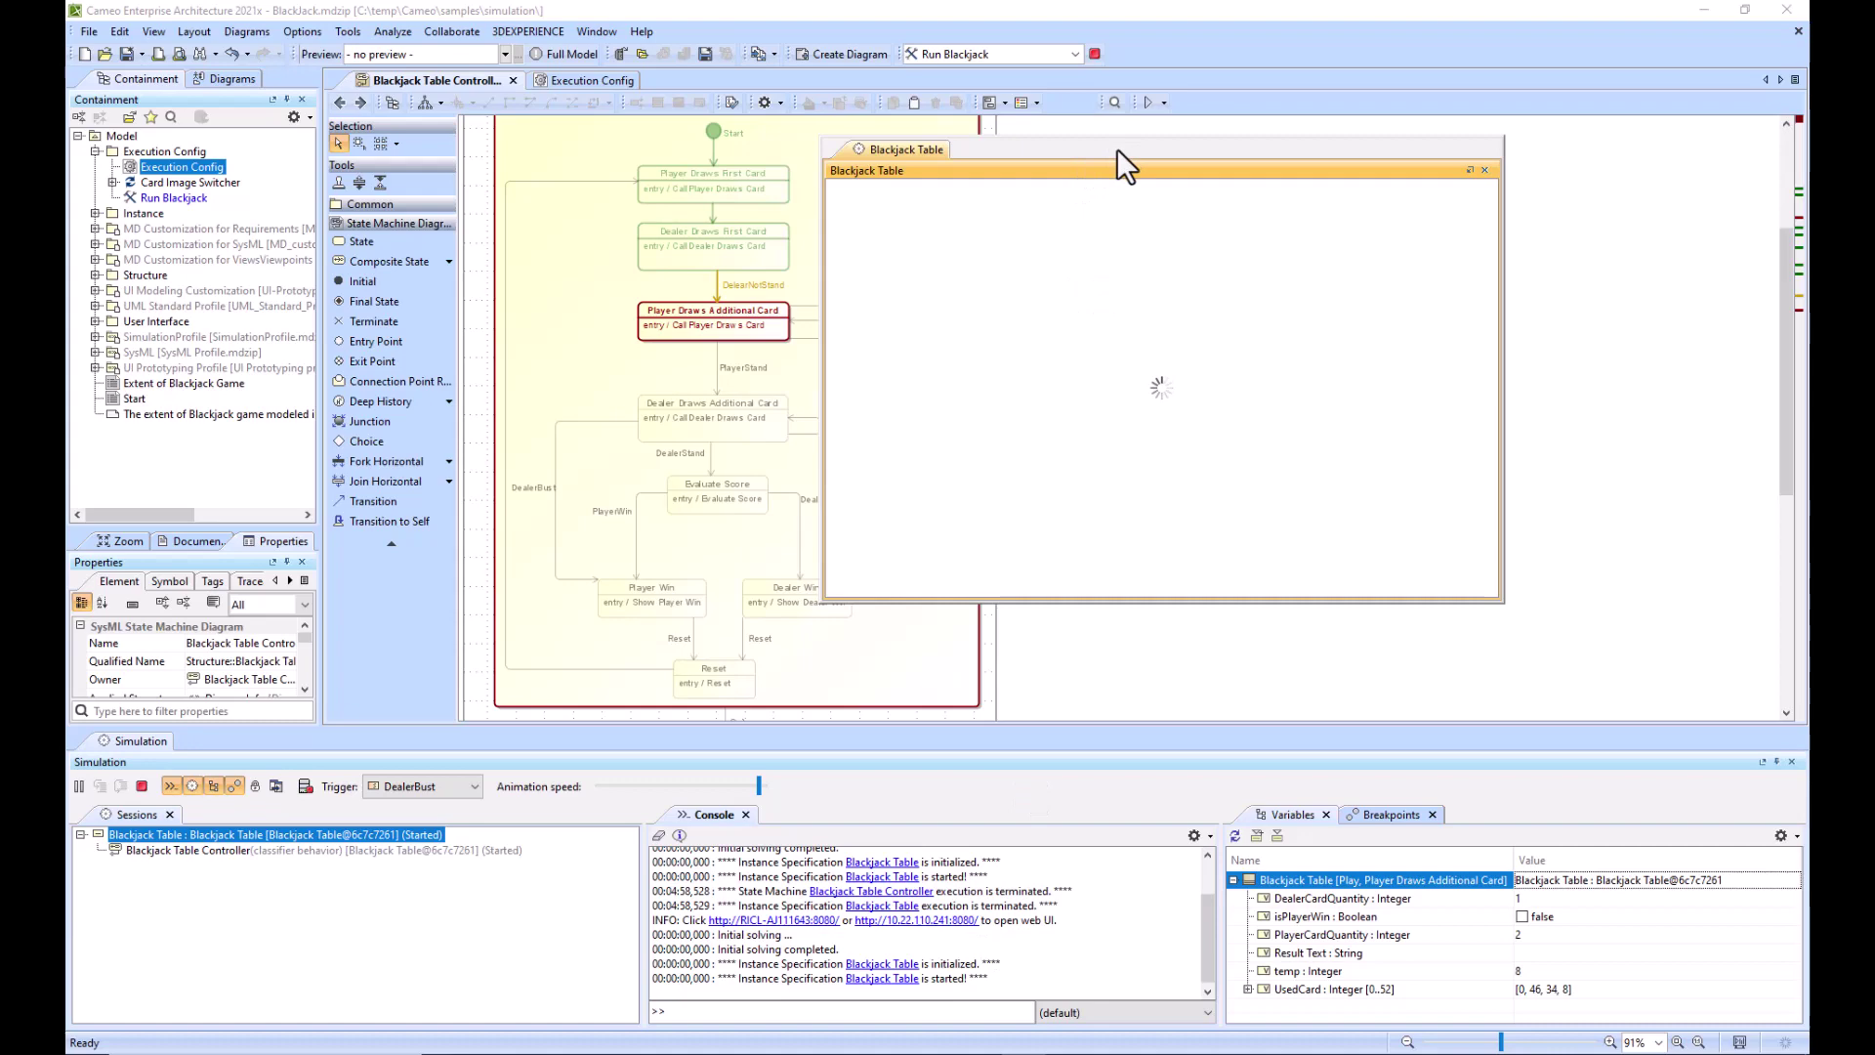
Beside the full-screen diagram, hit and stand to win at 21, then lose a new game 20–20
{"action": "left_click_drag", "start_coordinate": [1116, 149], "coordinate": [1329, 147]}
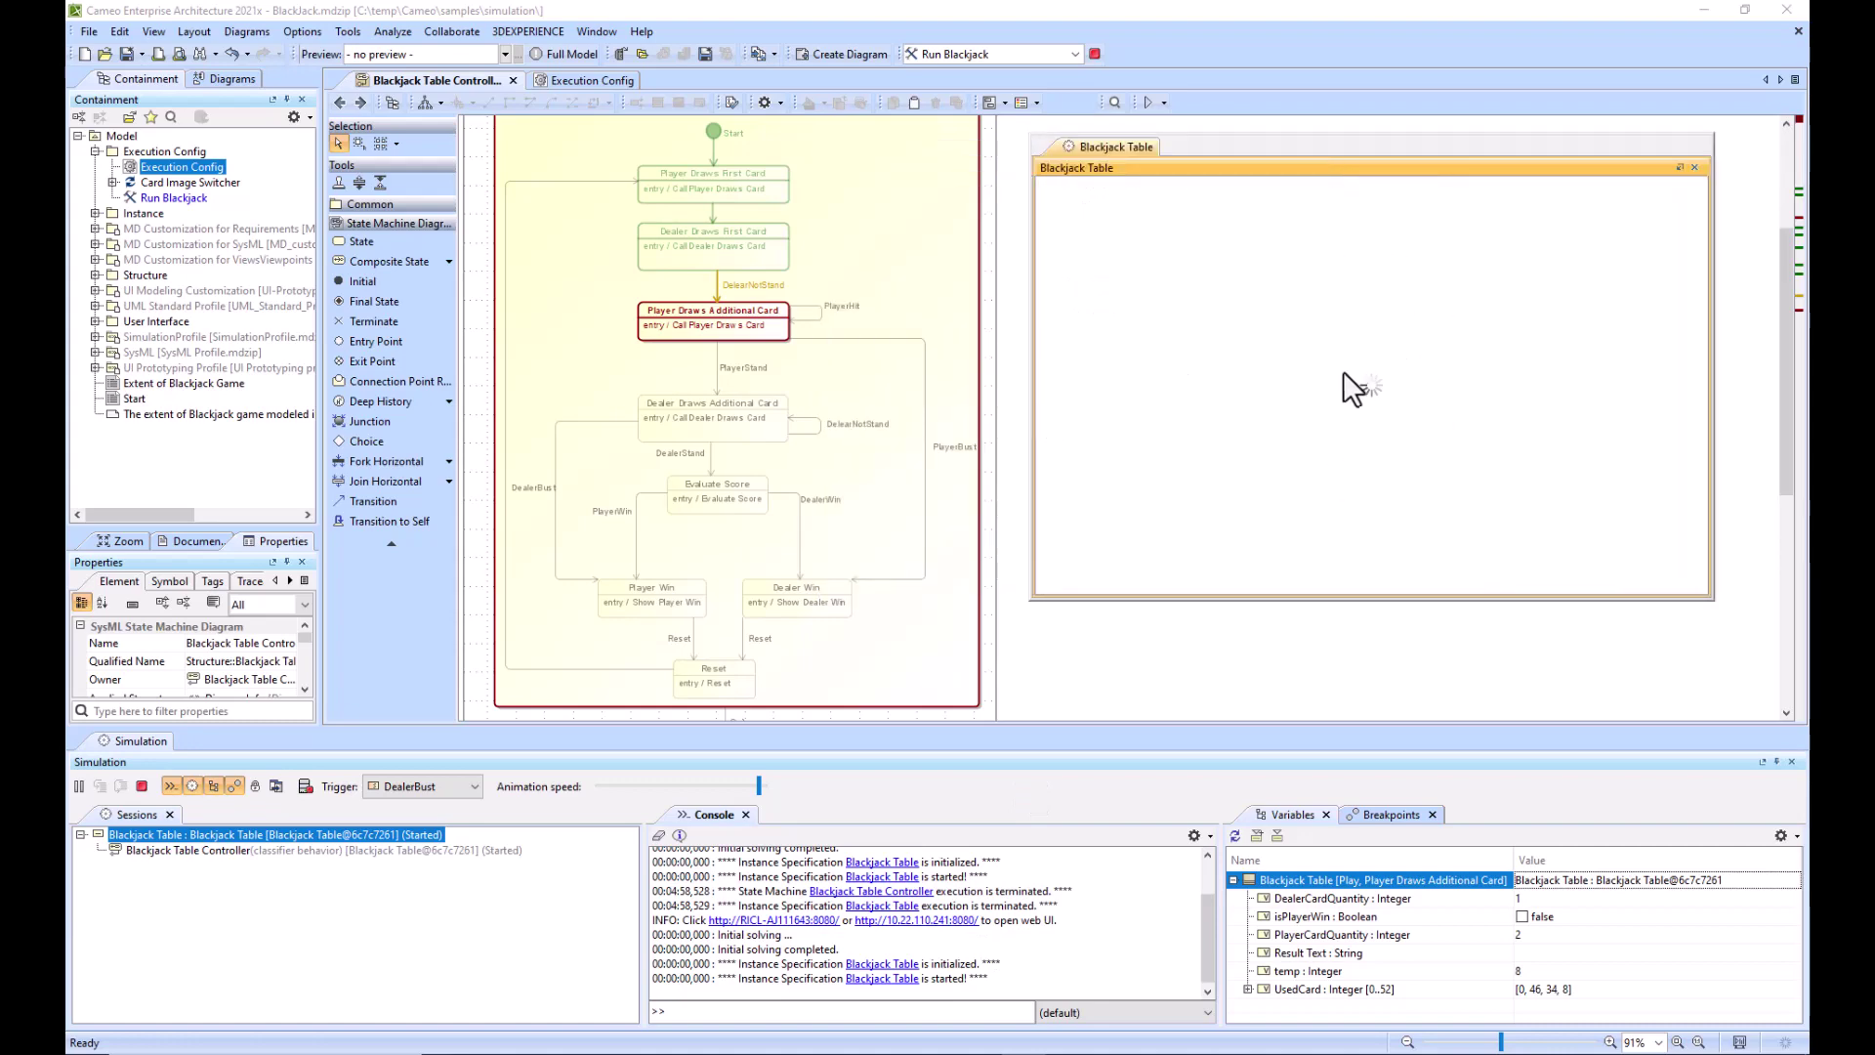
{"action": "key", "text": "alt+shift+Return"}
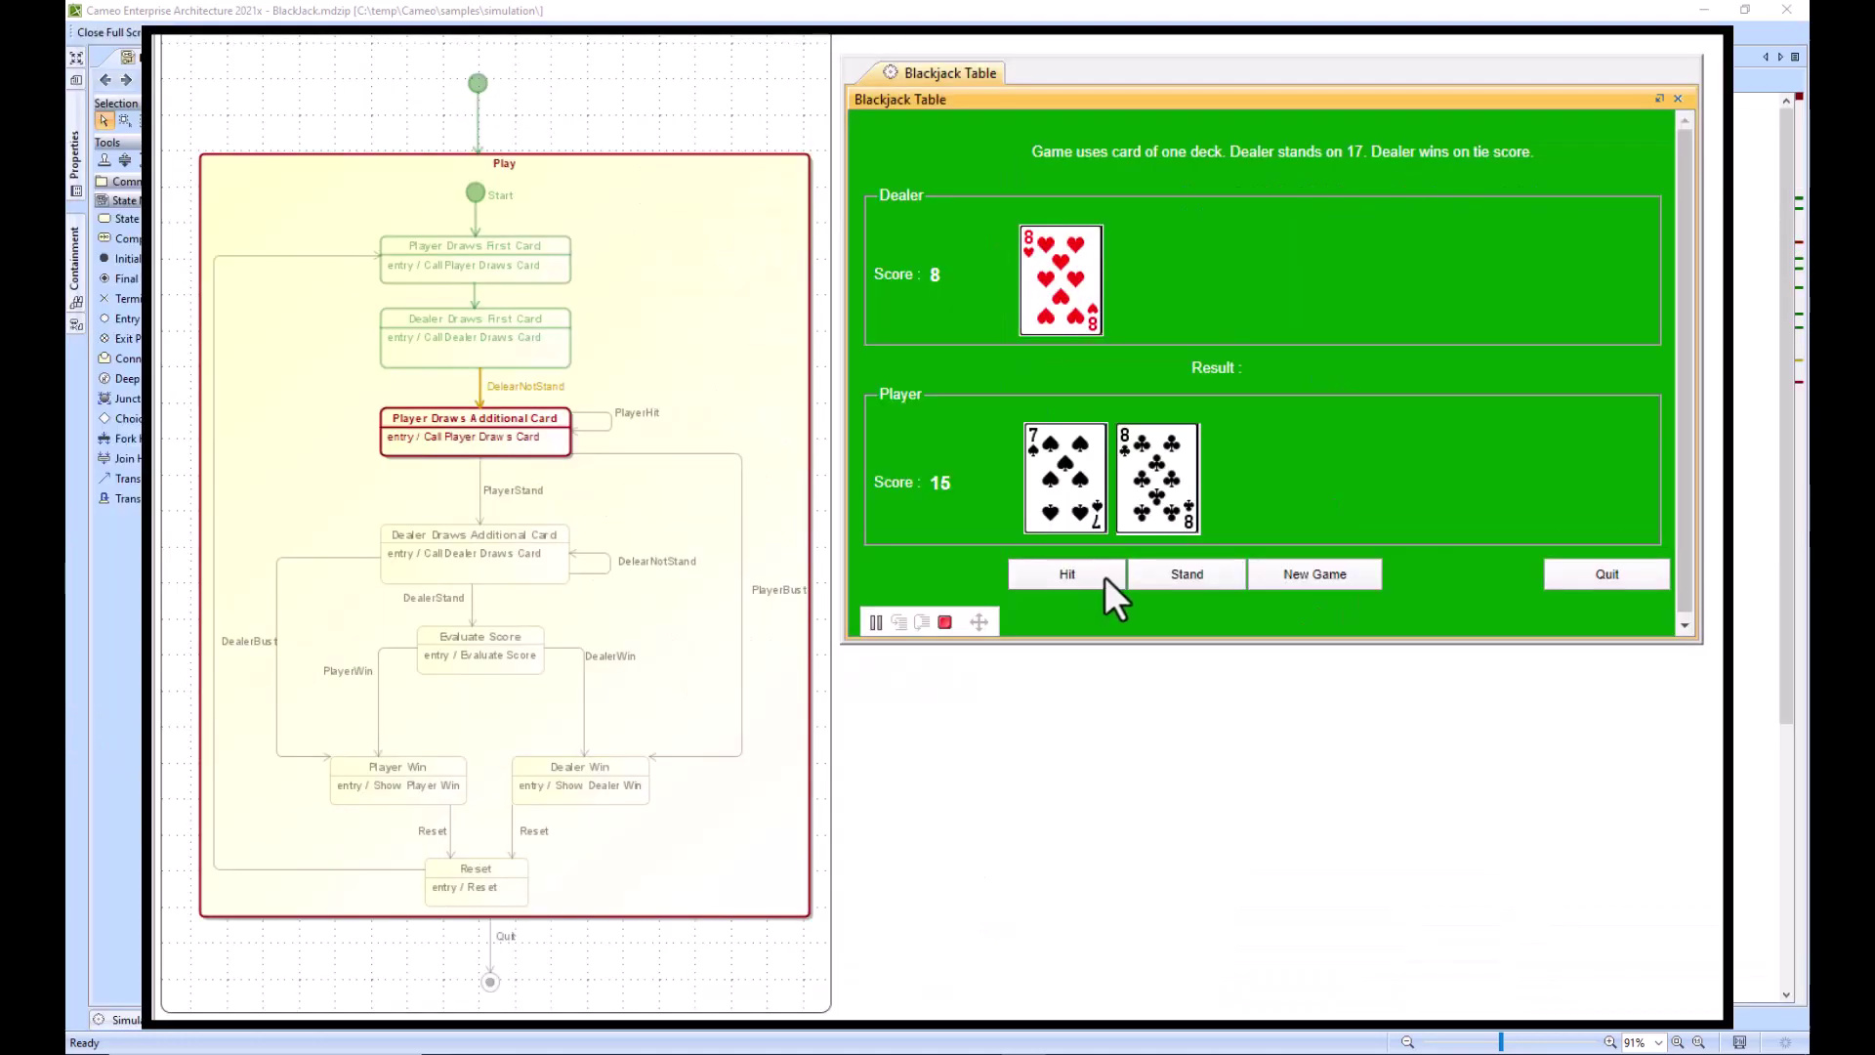
{"action": "left_click", "coordinate": [1088, 577]}
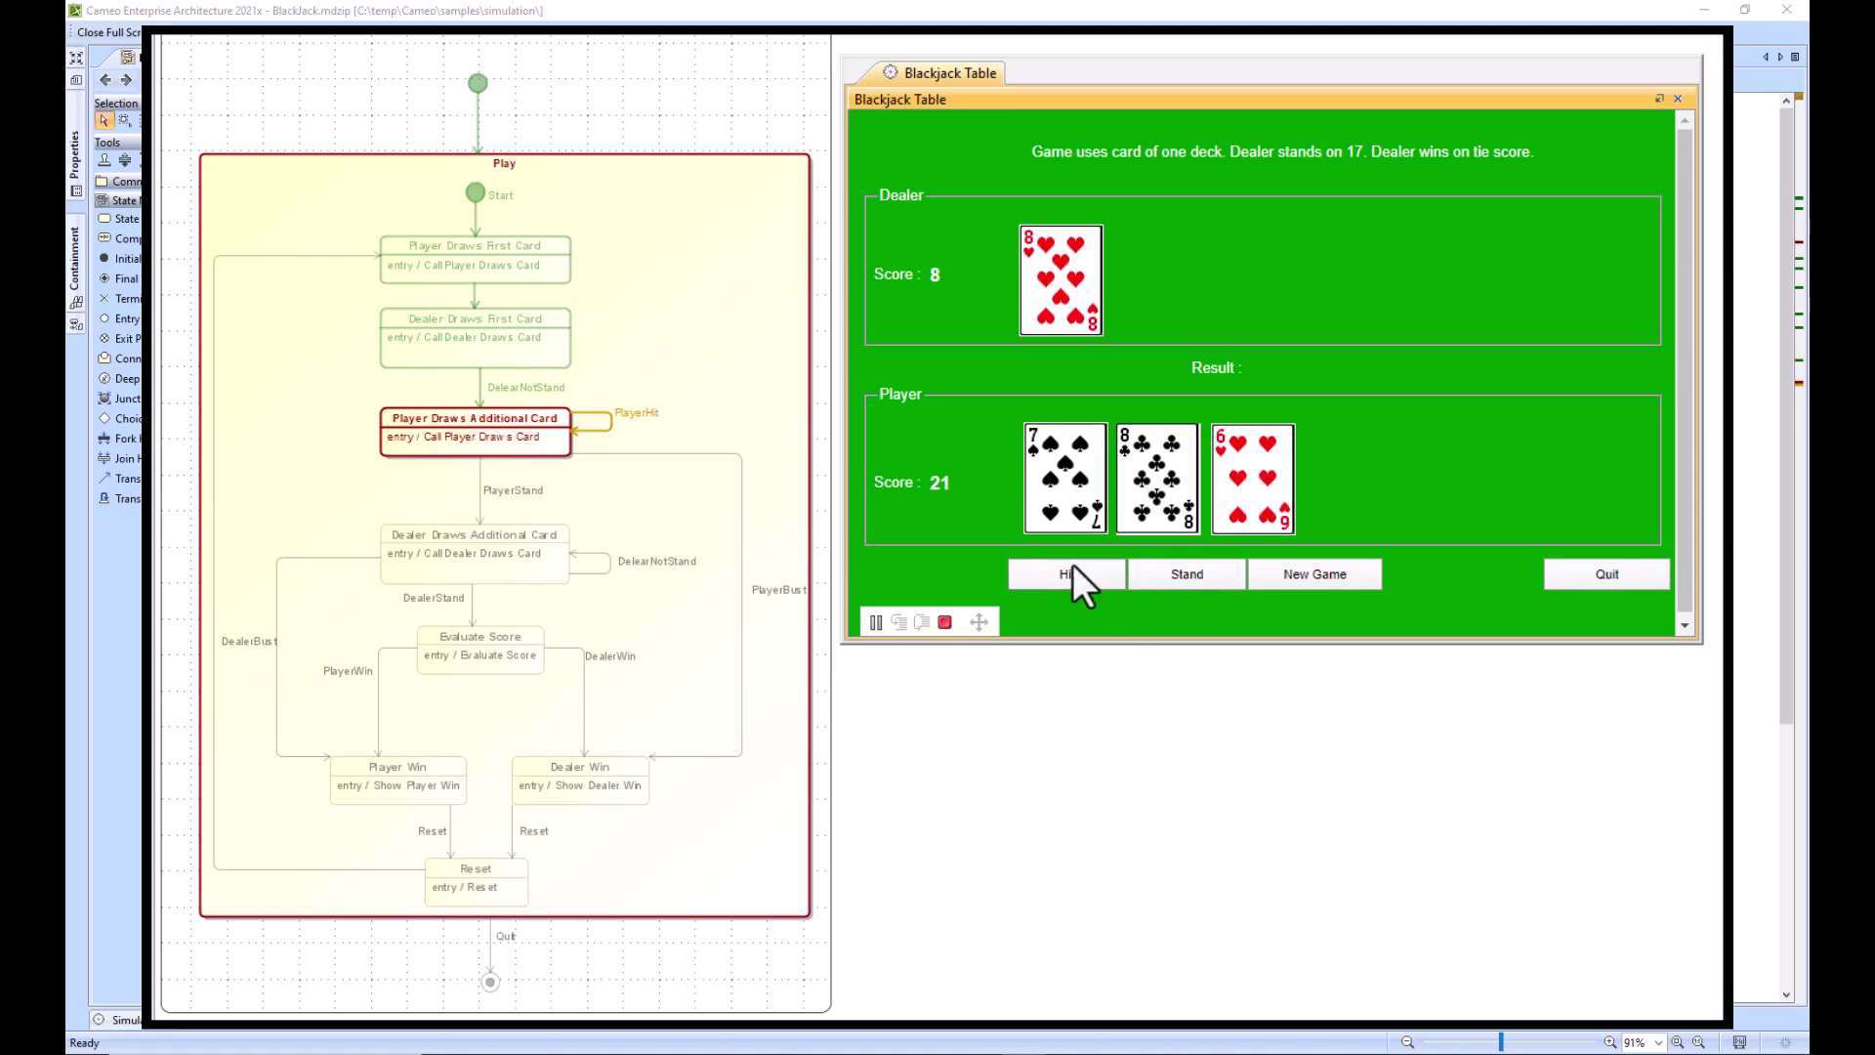
{"action": "left_click", "coordinate": [1187, 576]}
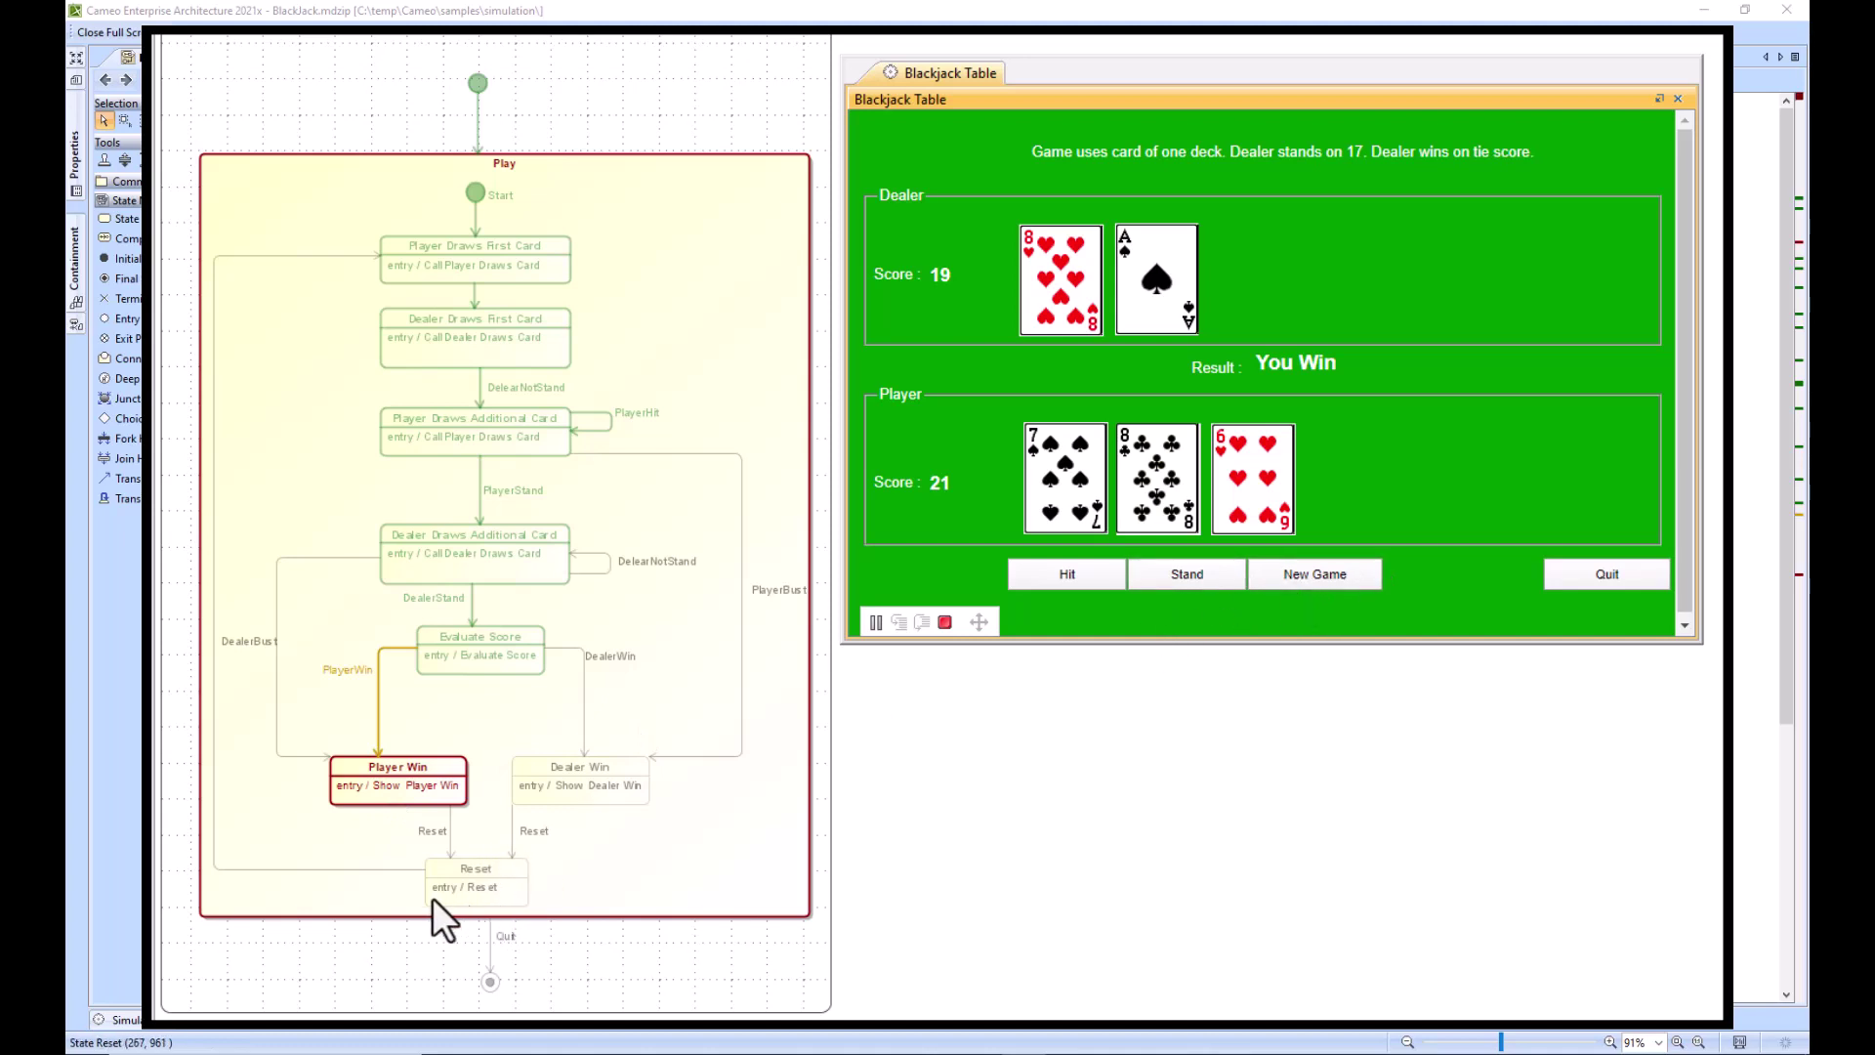
{"action": "left_click", "coordinate": [1312, 579]}
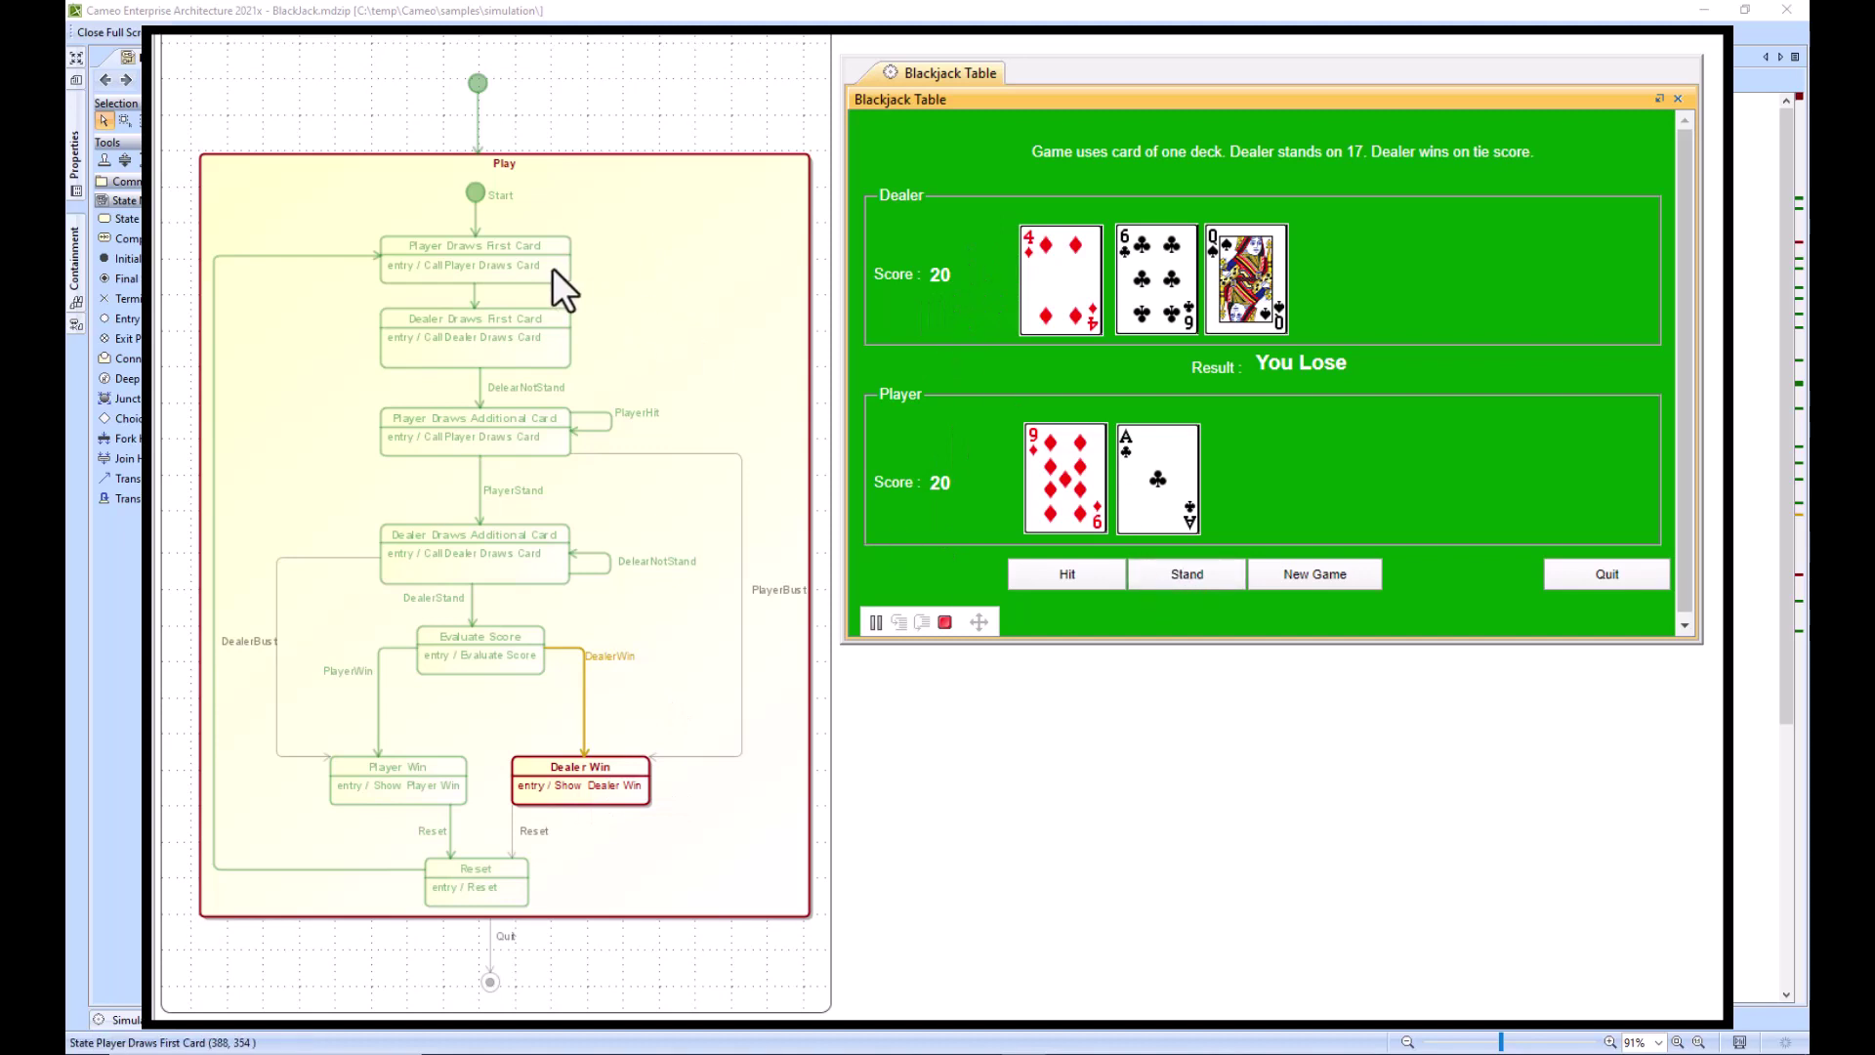
{"action": "left_click", "coordinate": [480, 270]}
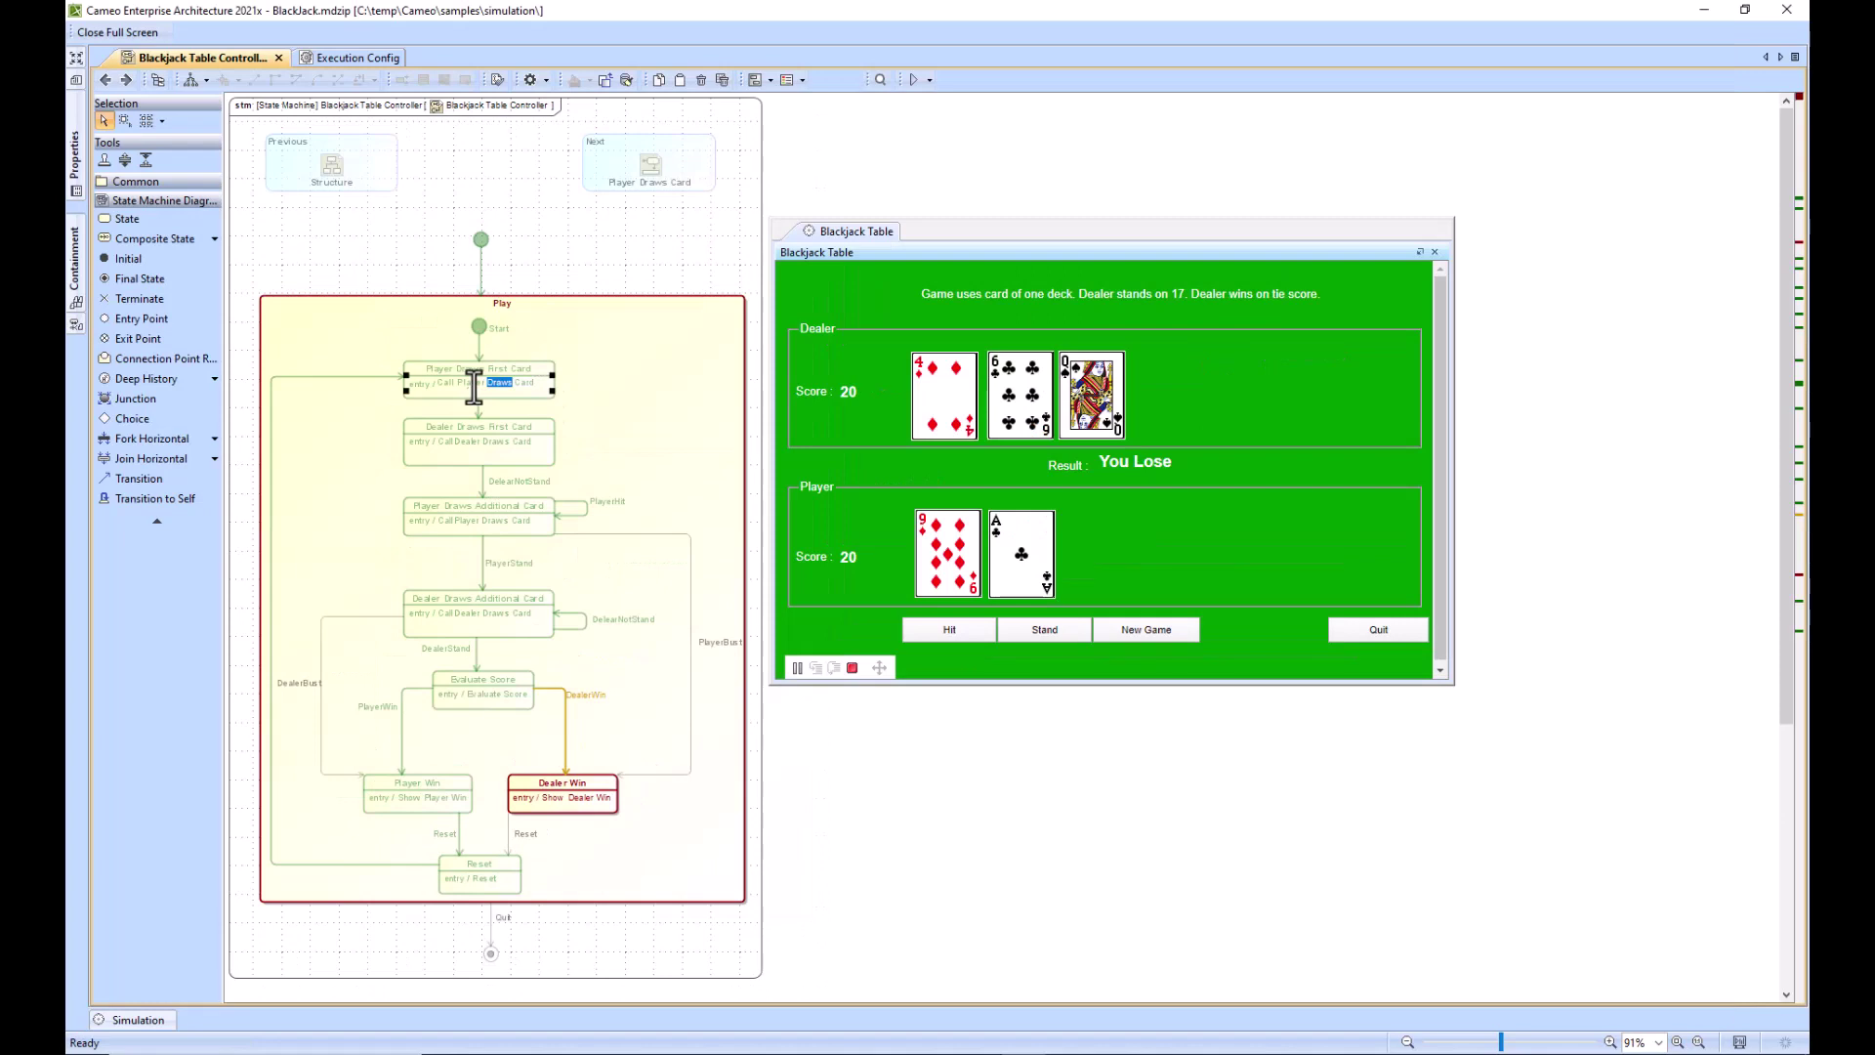
Open the Player Draws Card activity, start another game and stand on 19, losing to dealer 20
{"action": "left_click", "coordinate": [622, 259]}
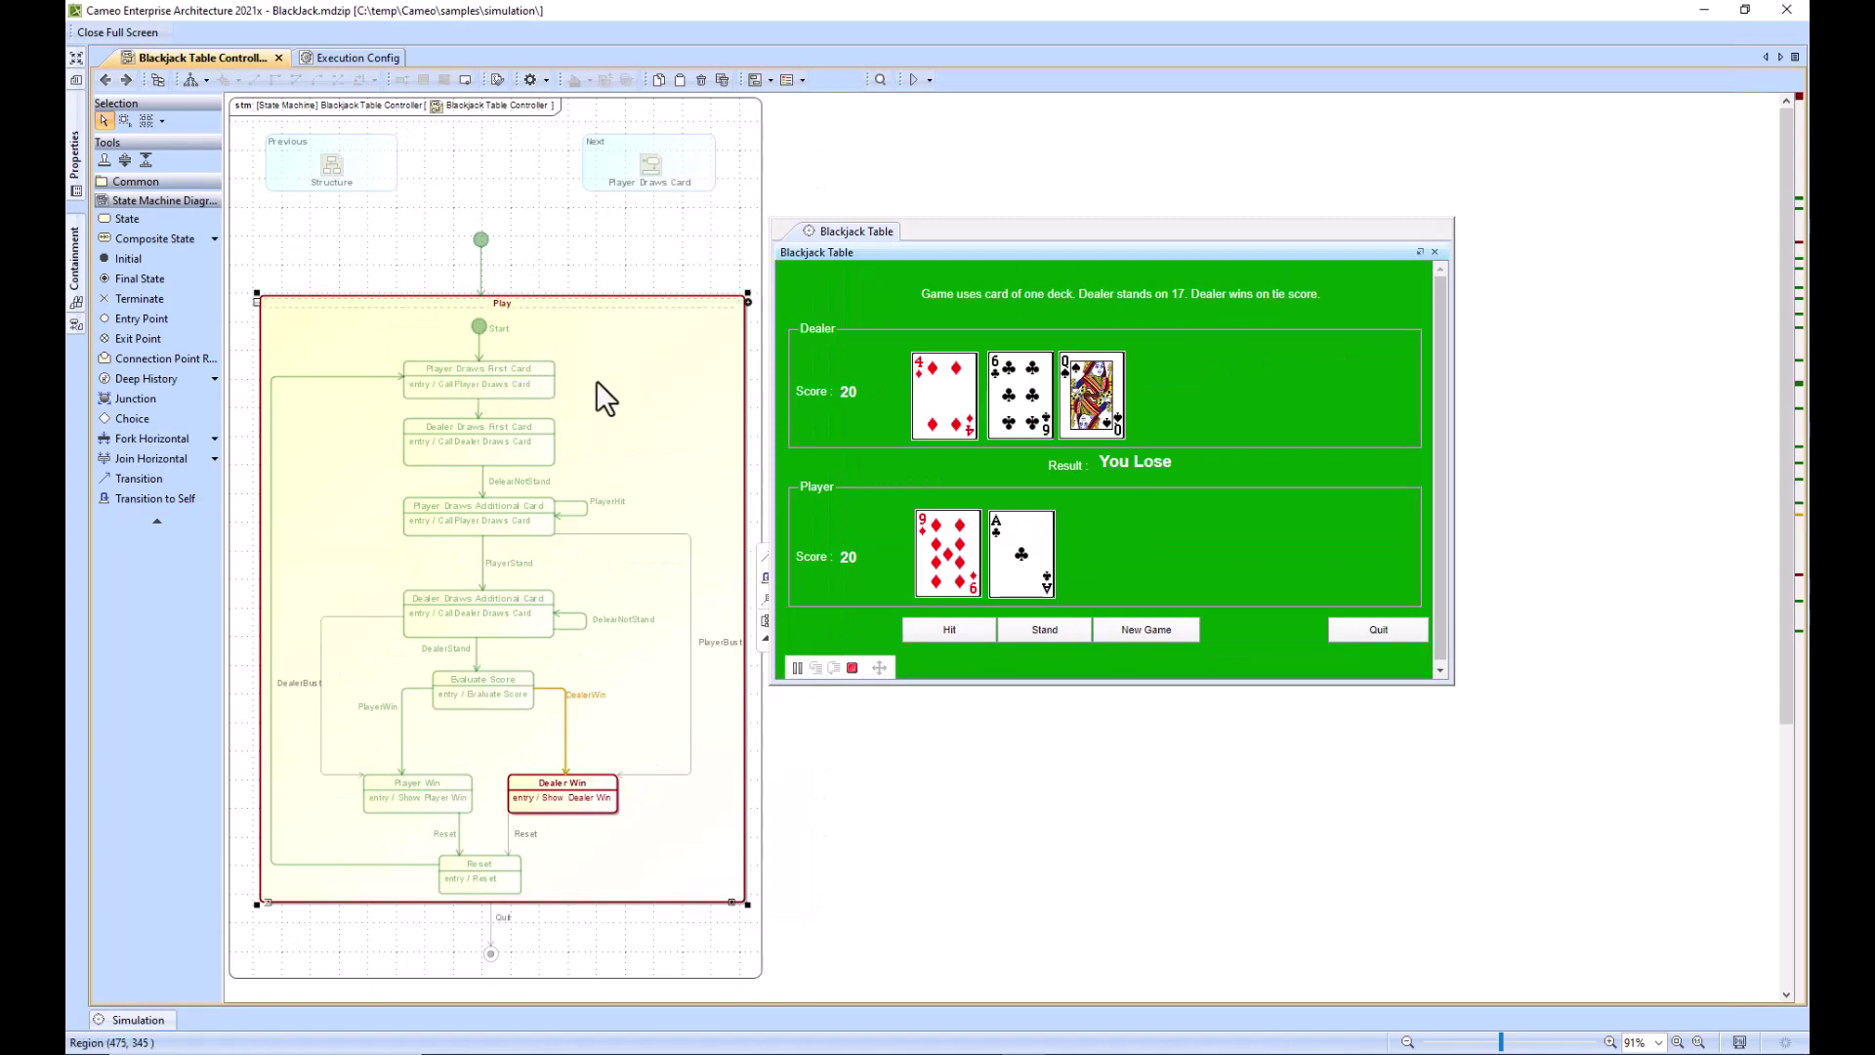
{"action": "double_click", "coordinate": [508, 383]}
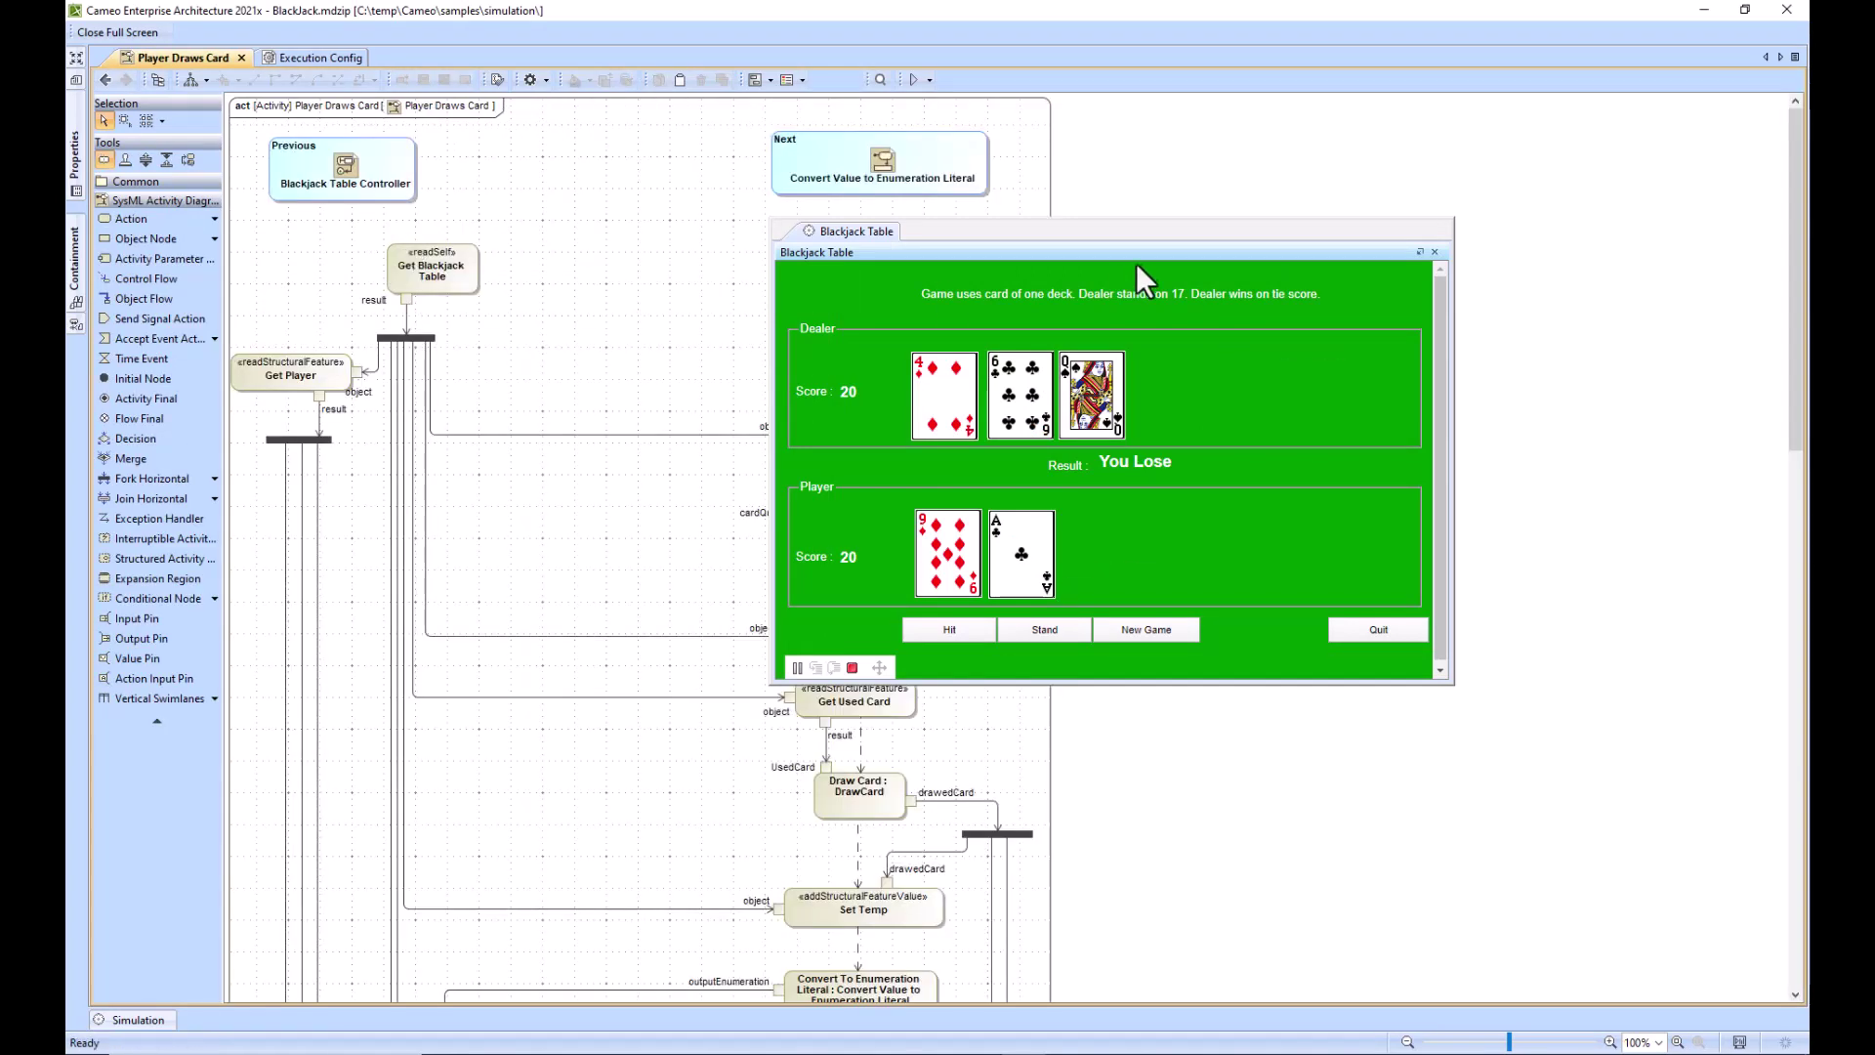
{"action": "left_click_drag", "start_coordinate": [1137, 268], "coordinate": [1375, 252]}
{"action": "left_click", "coordinate": [1404, 626]}
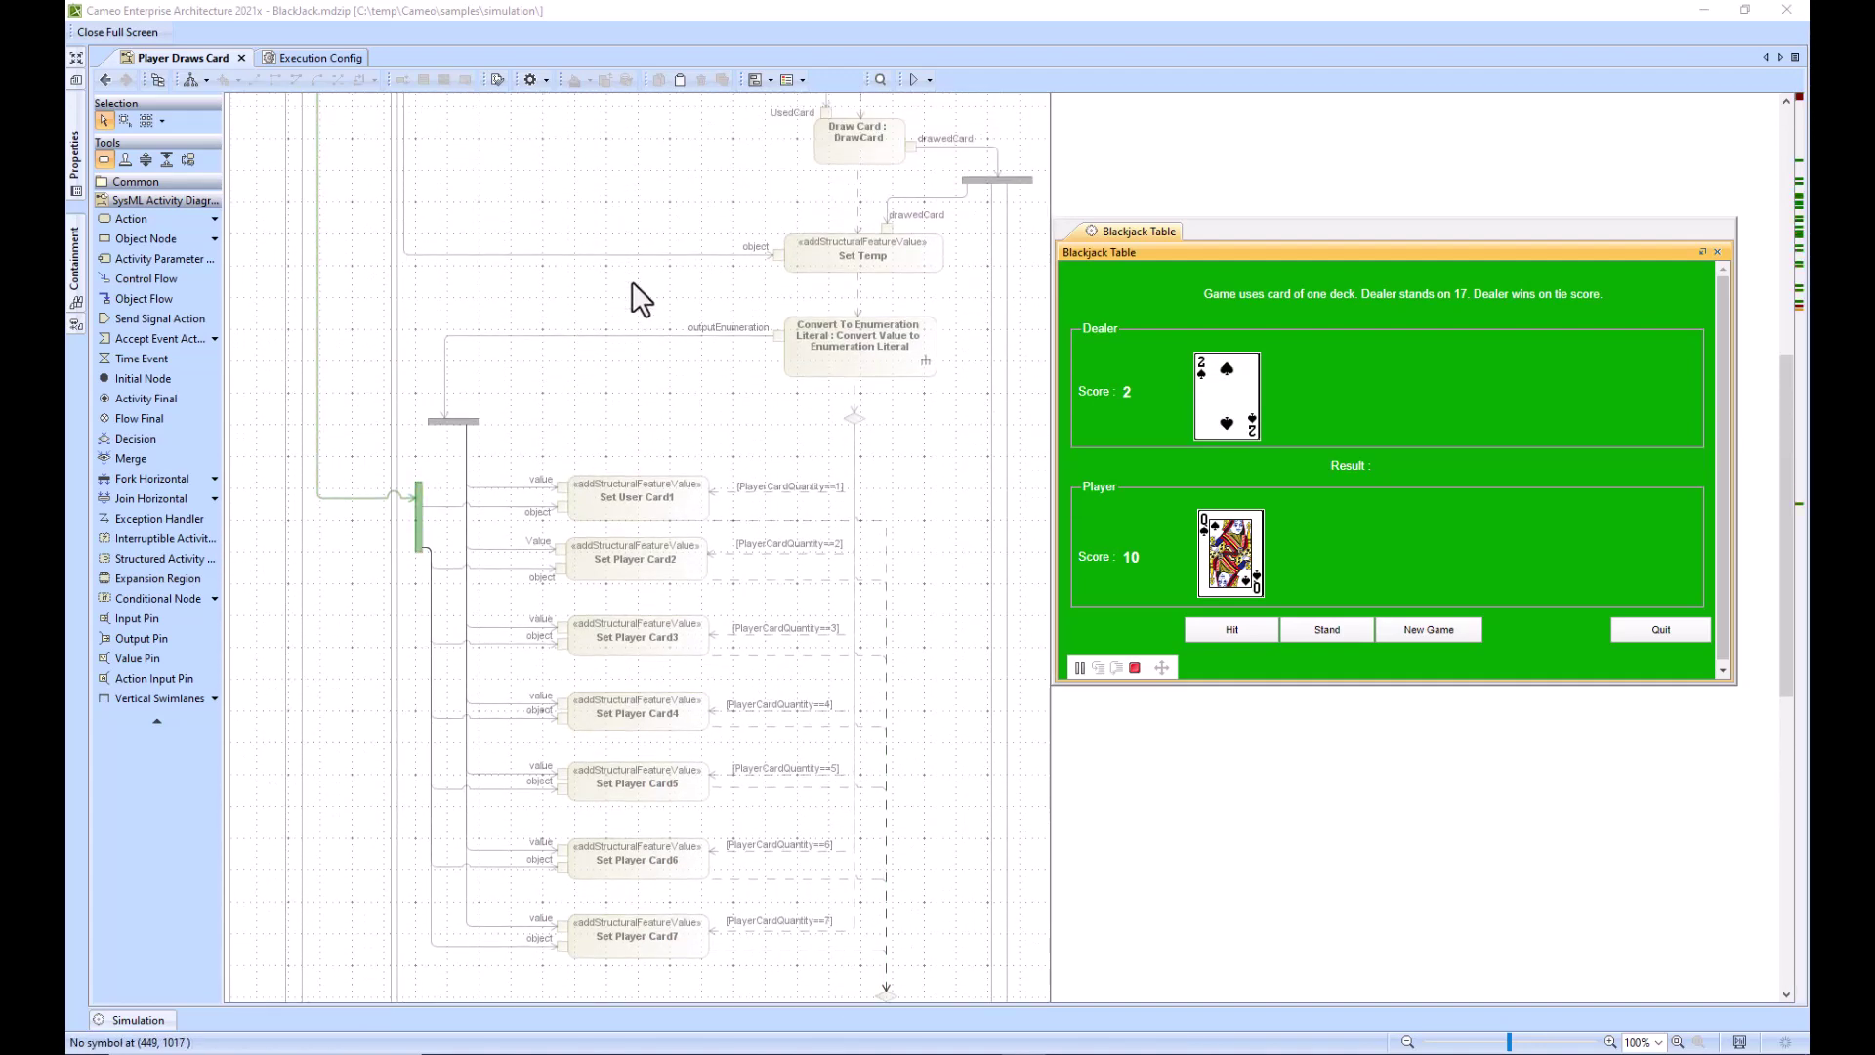
{"action": "mouse_move", "coordinate": [873, 184]}
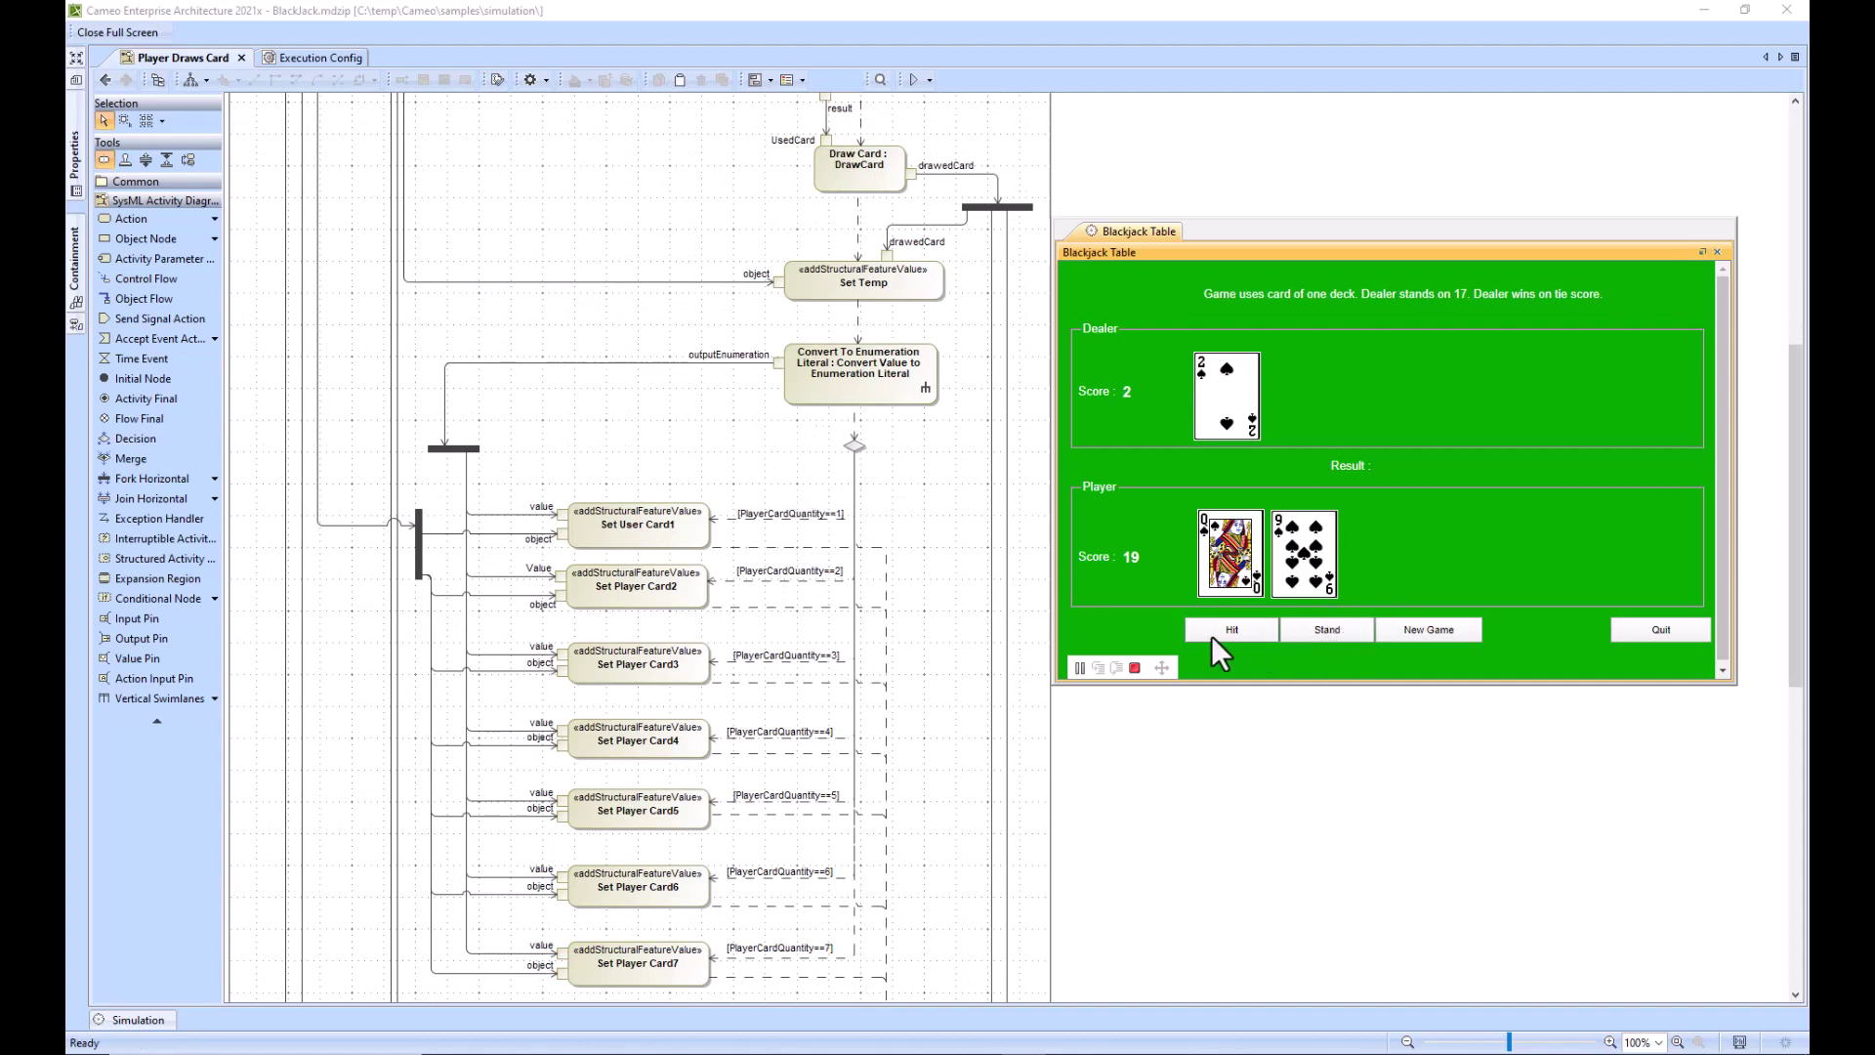
{"action": "left_click", "coordinate": [1305, 634]}
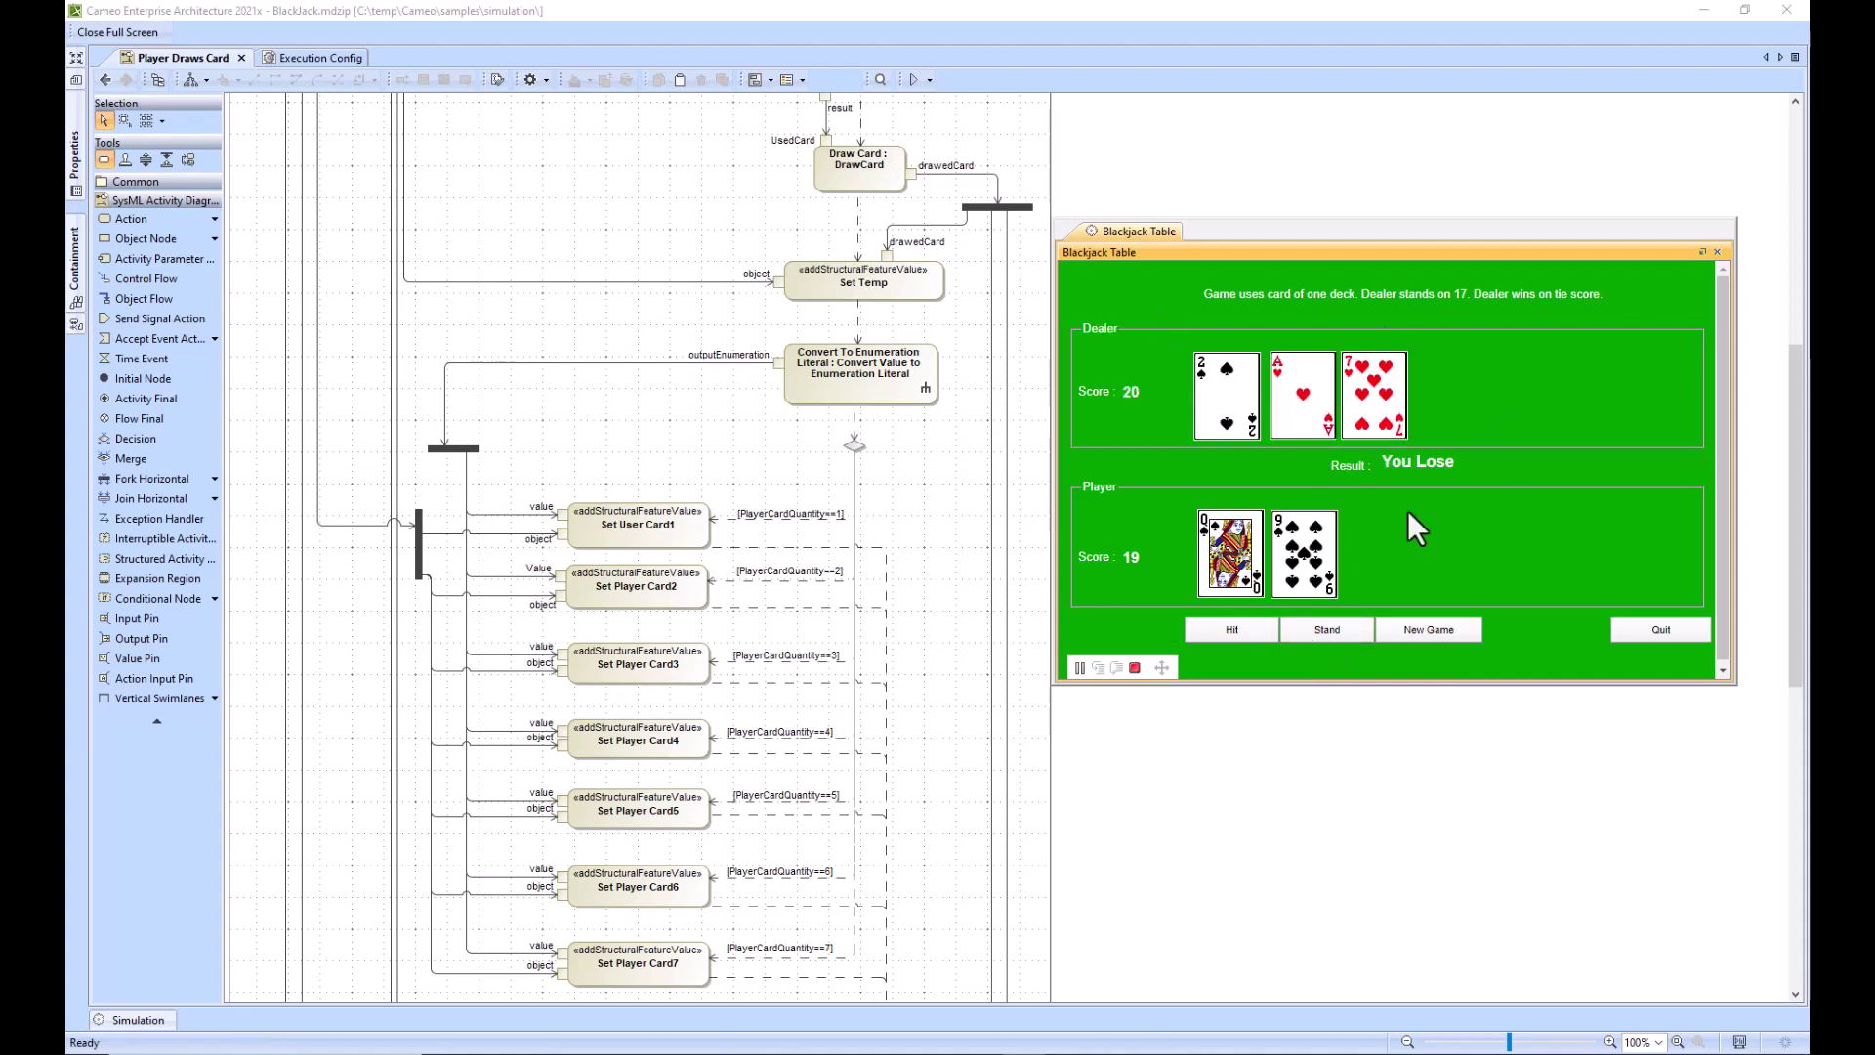
{"action": "left_click", "coordinate": [107, 80]}
Drill from Player Draws First Card into the Player Draws Card activity, then back to the state machine
{"action": "left_click", "coordinate": [107, 80]}
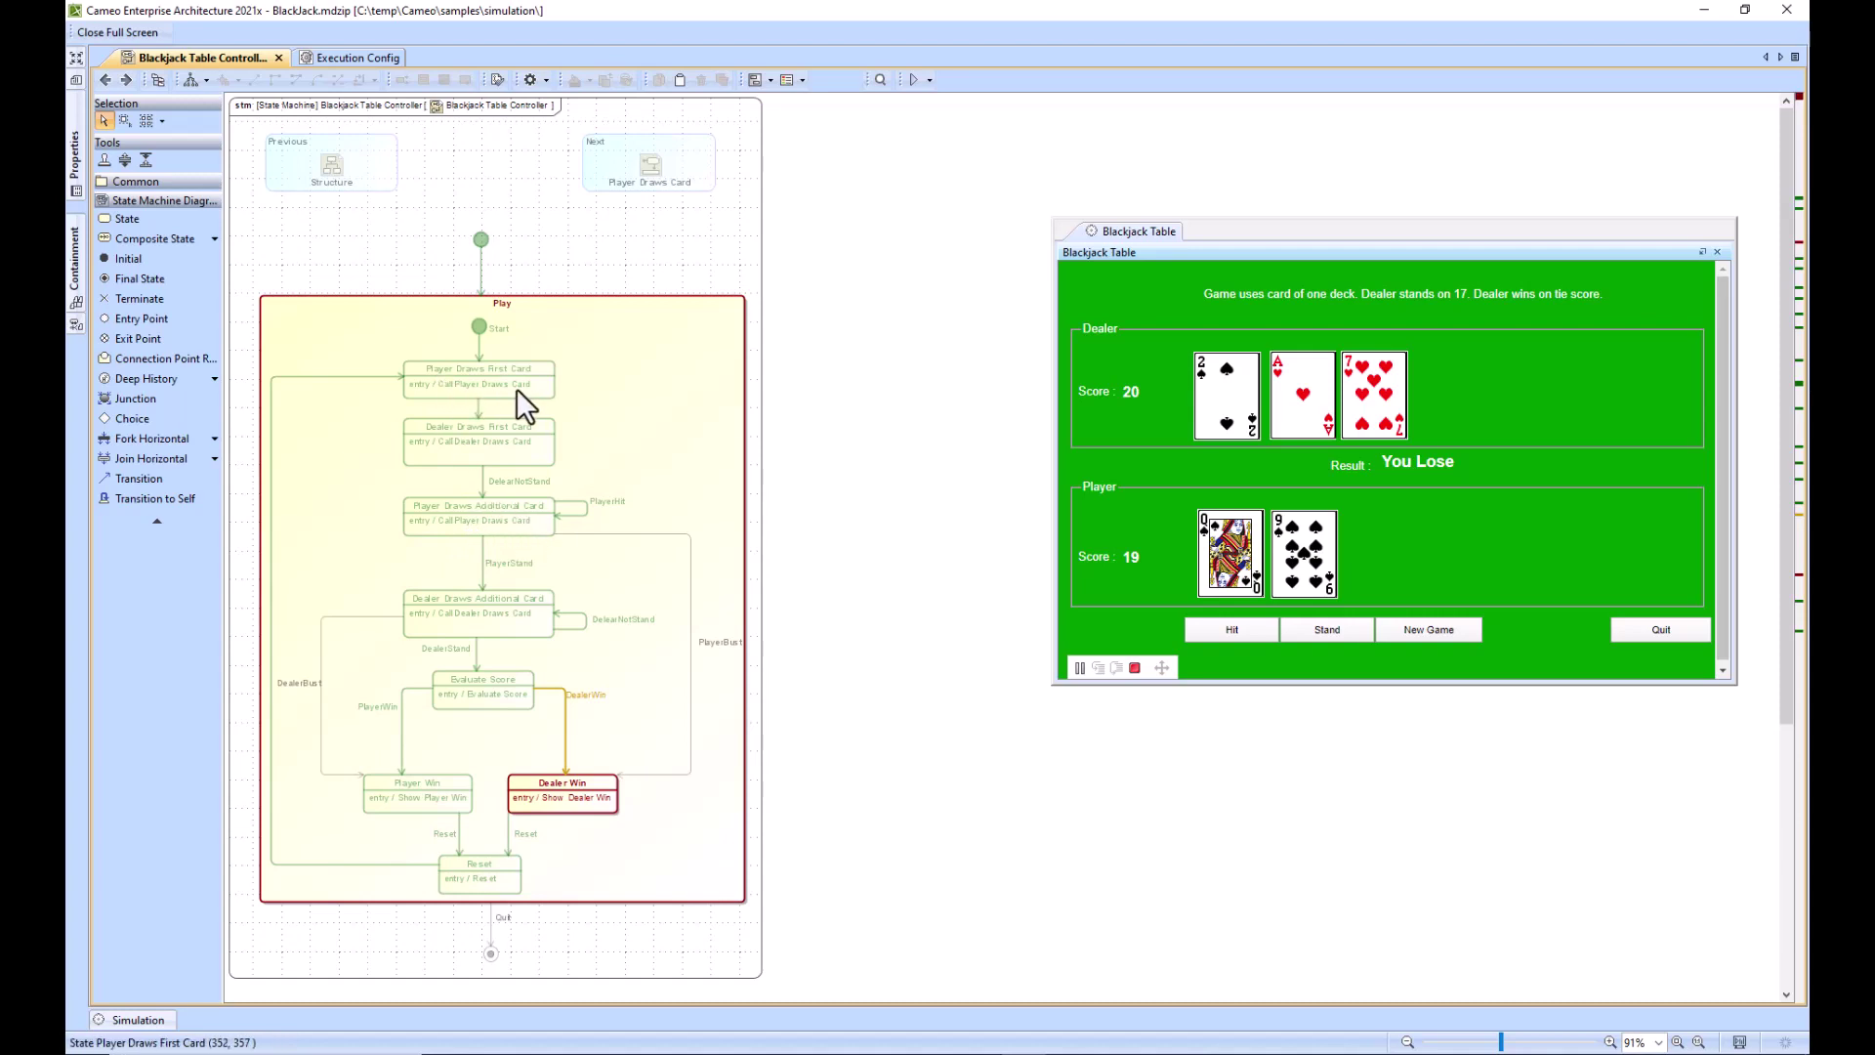
{"action": "left_click", "coordinate": [459, 387]}
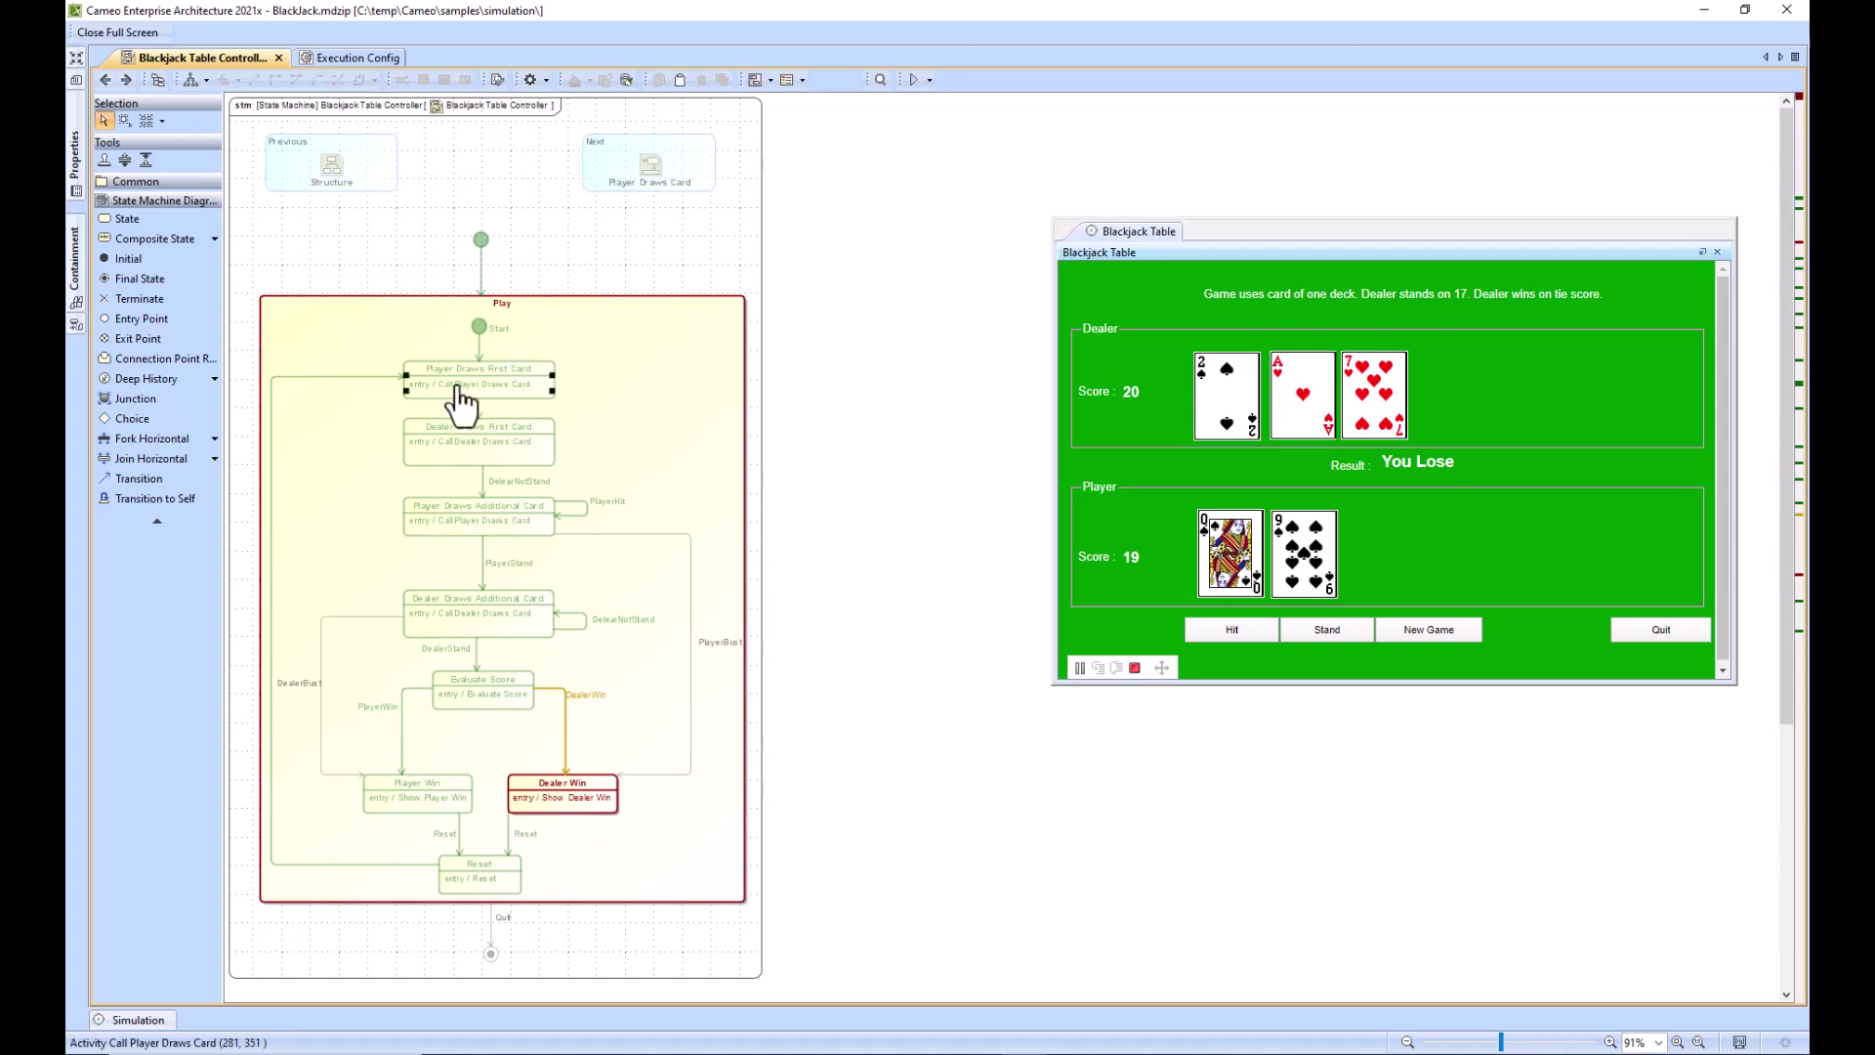
{"action": "double_click", "coordinate": [466, 519]}
{"action": "double_click", "coordinate": [400, 228]}
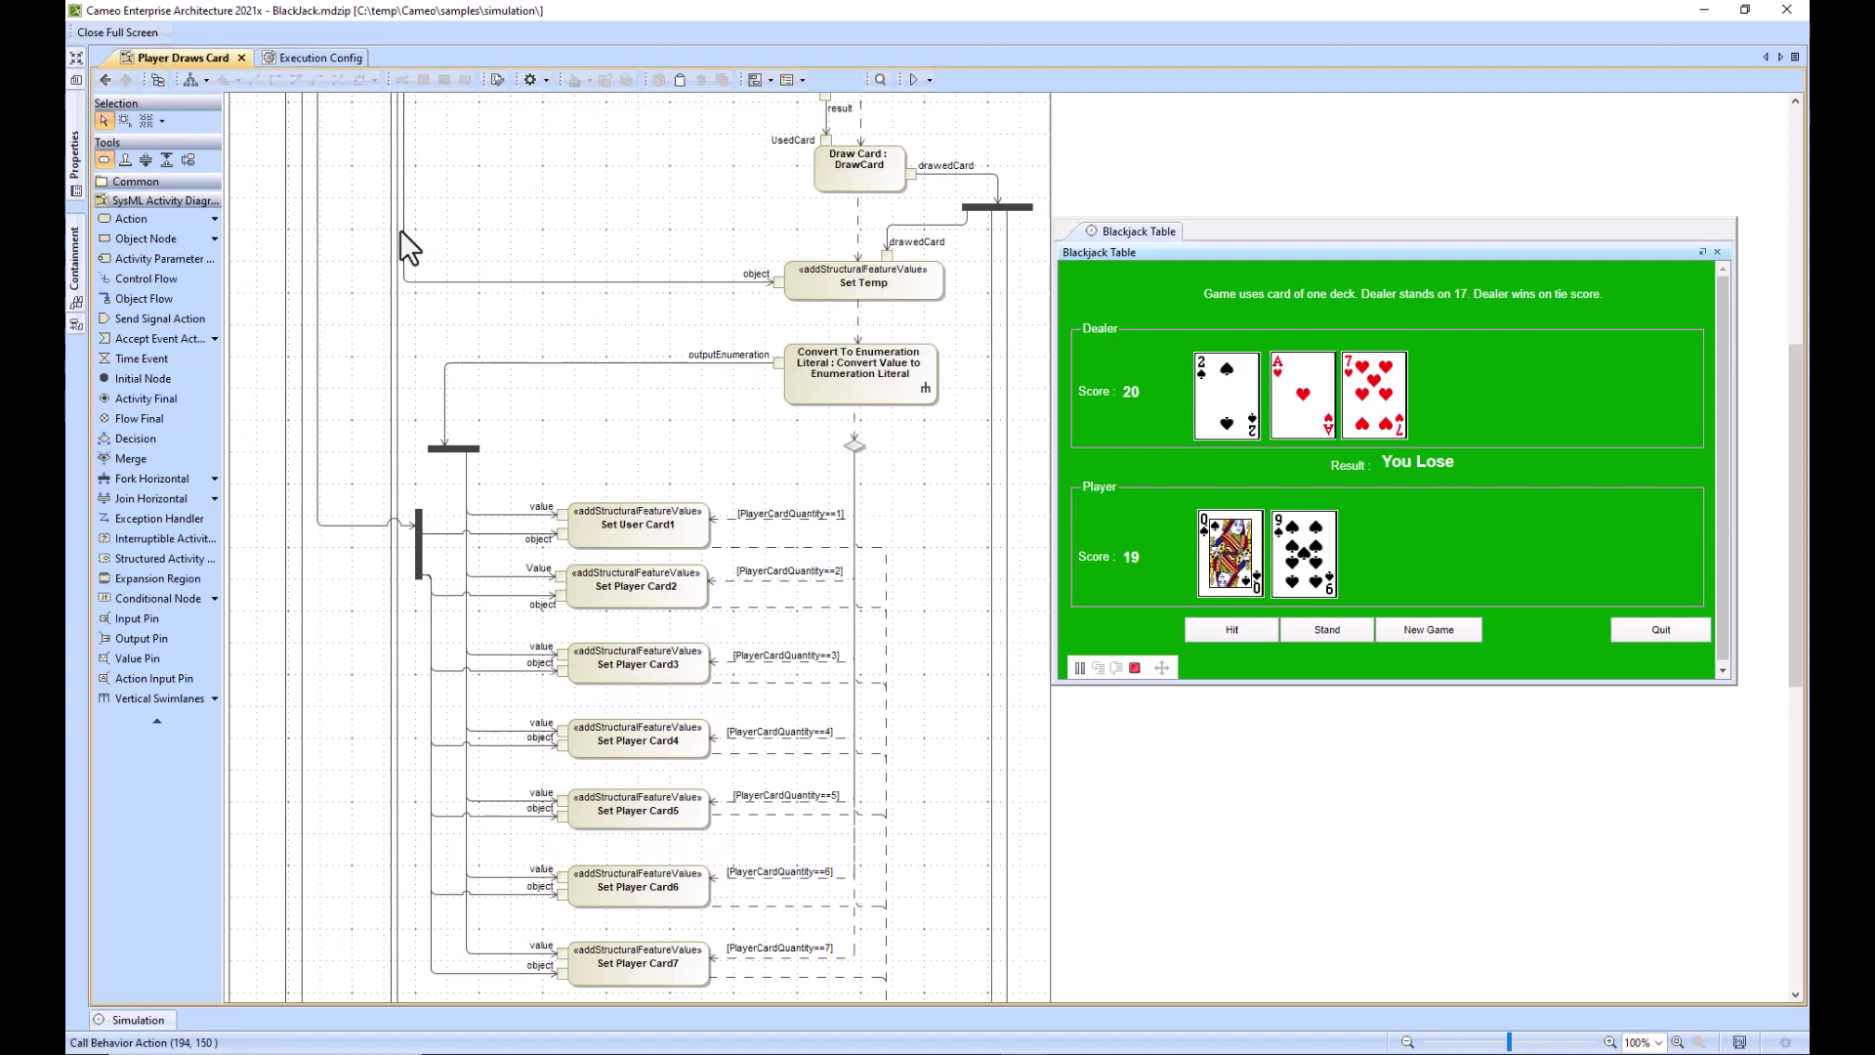
{"action": "scroll", "coordinate": [678, 494], "scroll_direction": "up", "scroll_amount": 3}
{"action": "scroll", "coordinate": [678, 488], "scroll_direction": "up", "scroll_amount": 5}
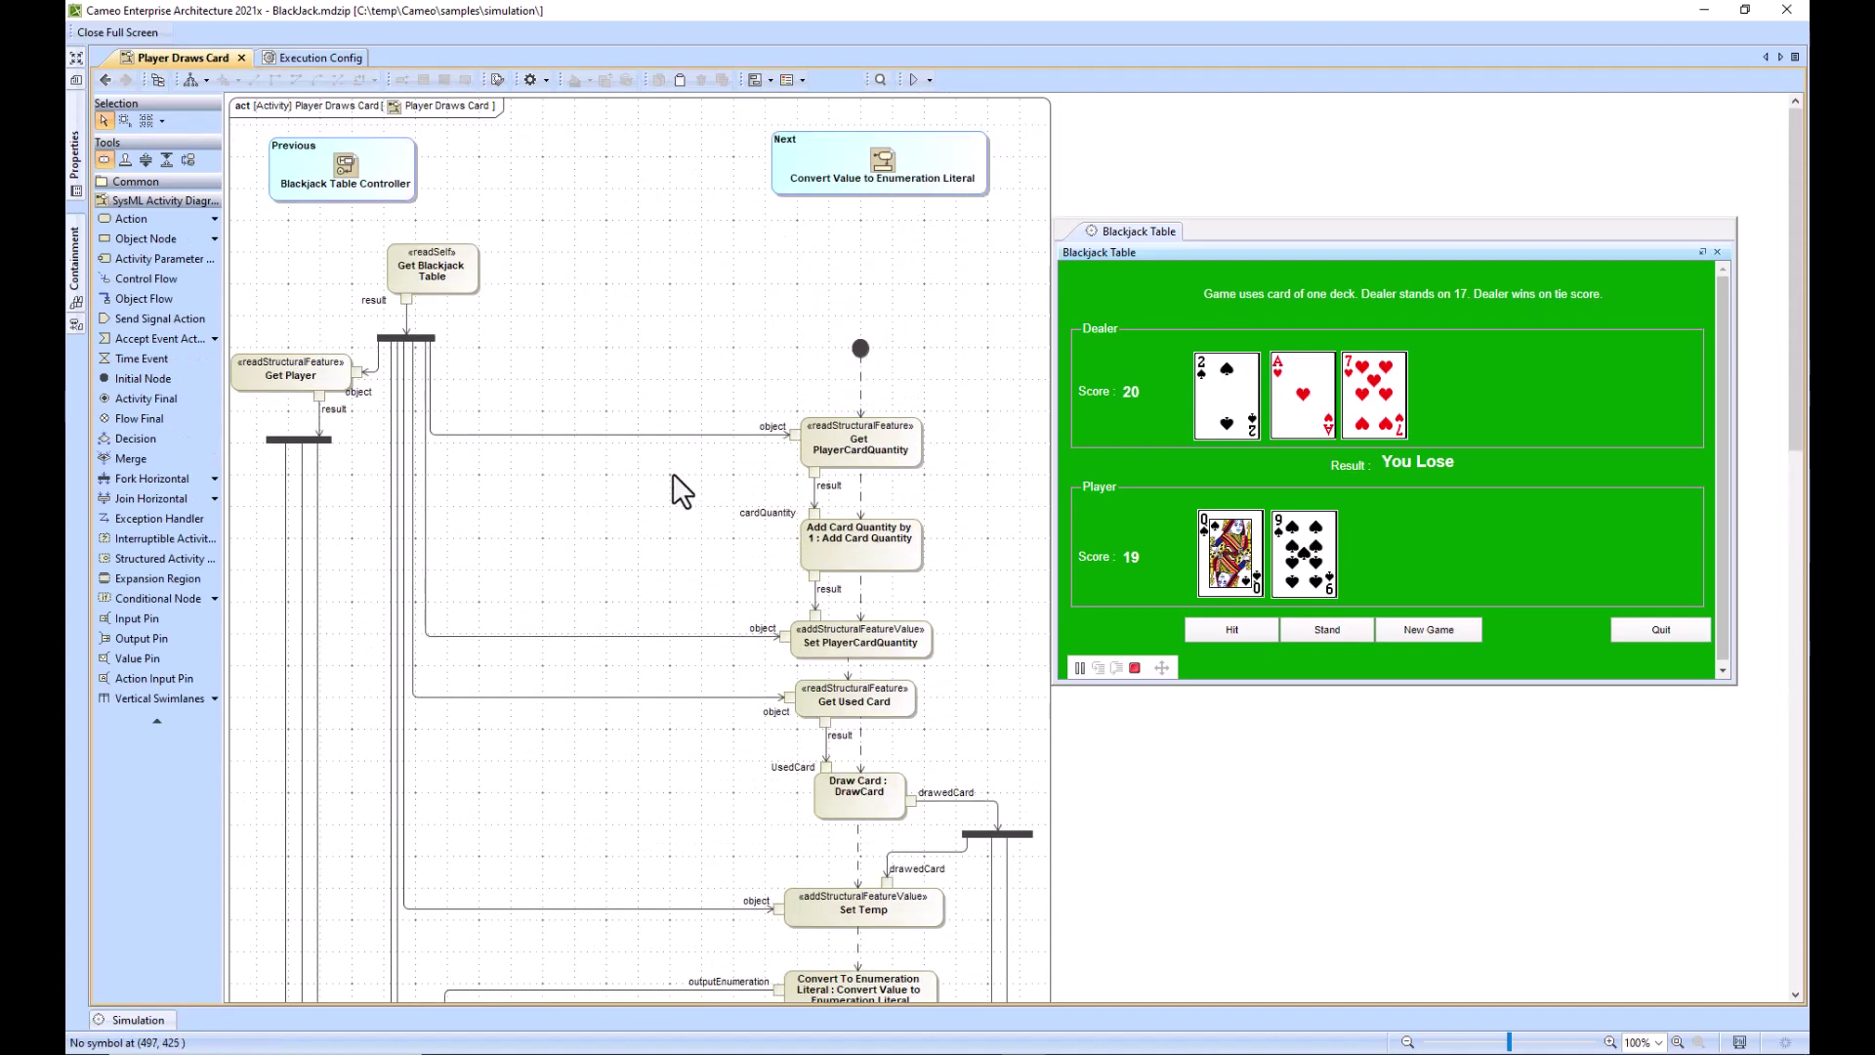
{"action": "left_click", "coordinate": [103, 79]}
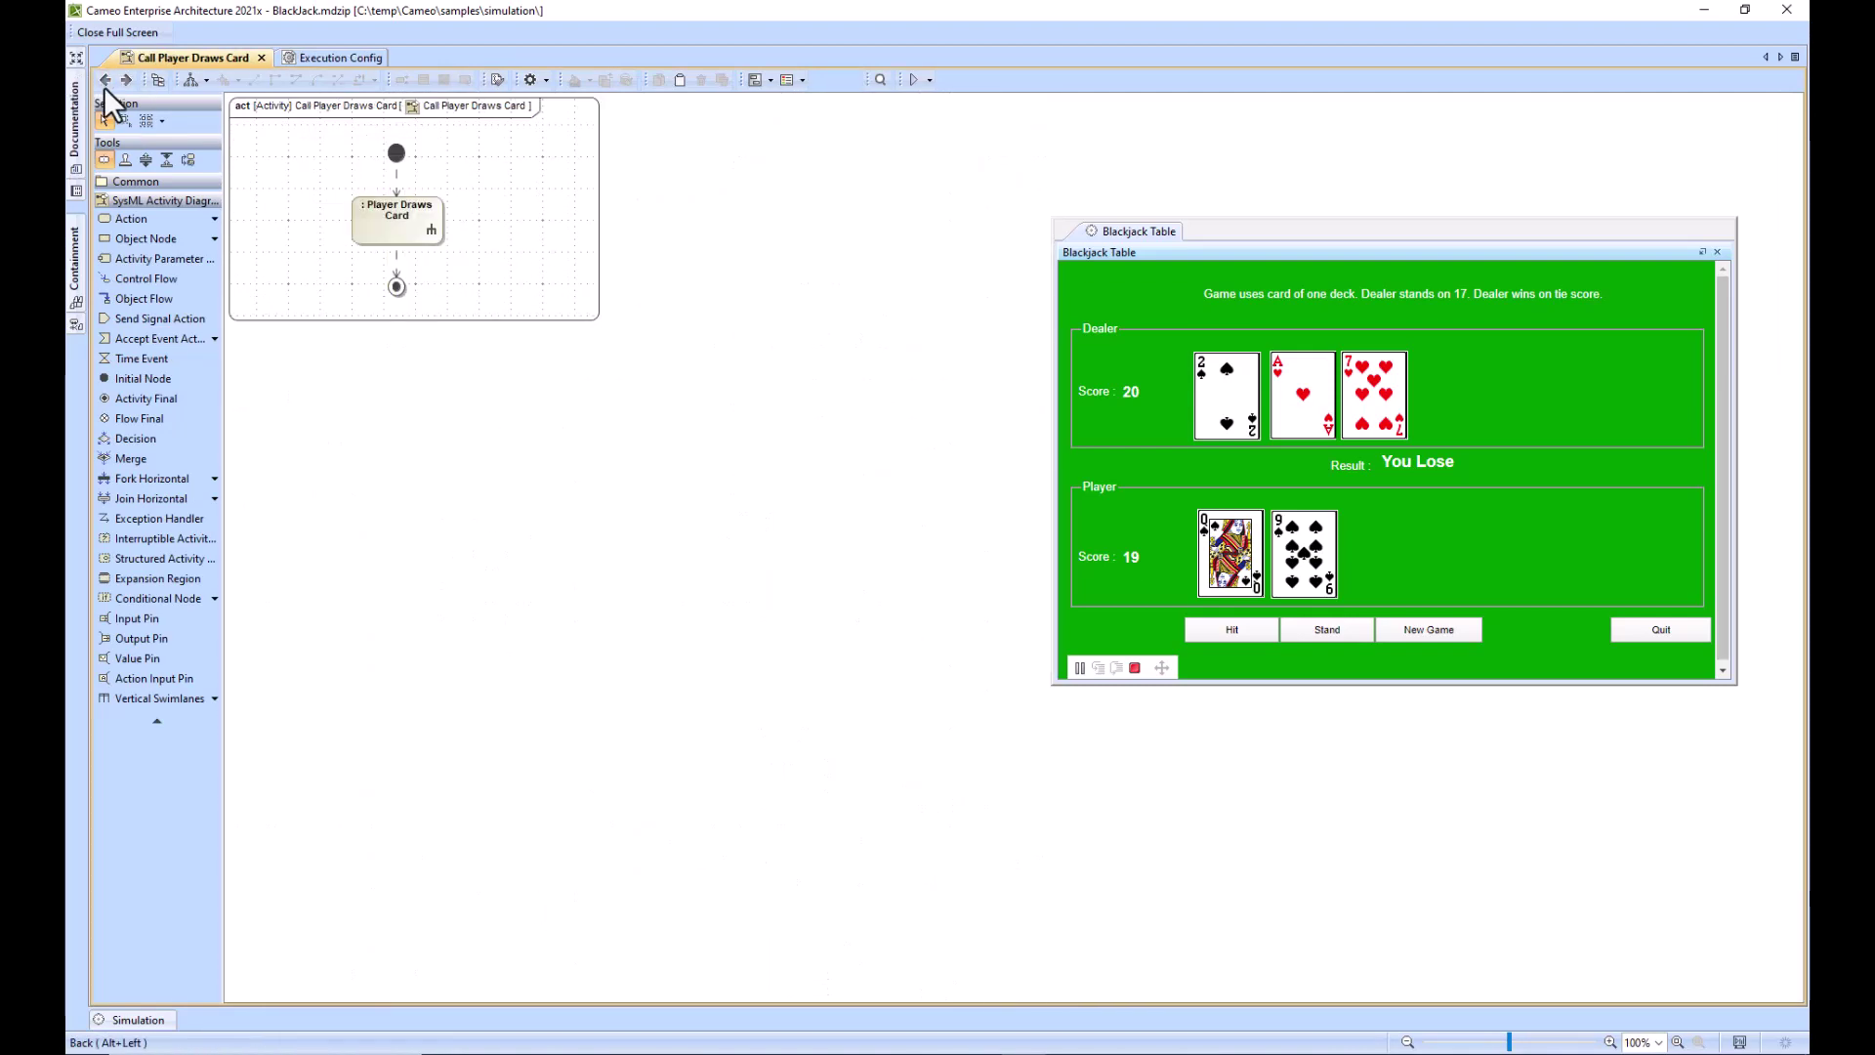
{"action": "left_click", "coordinate": [102, 79]}
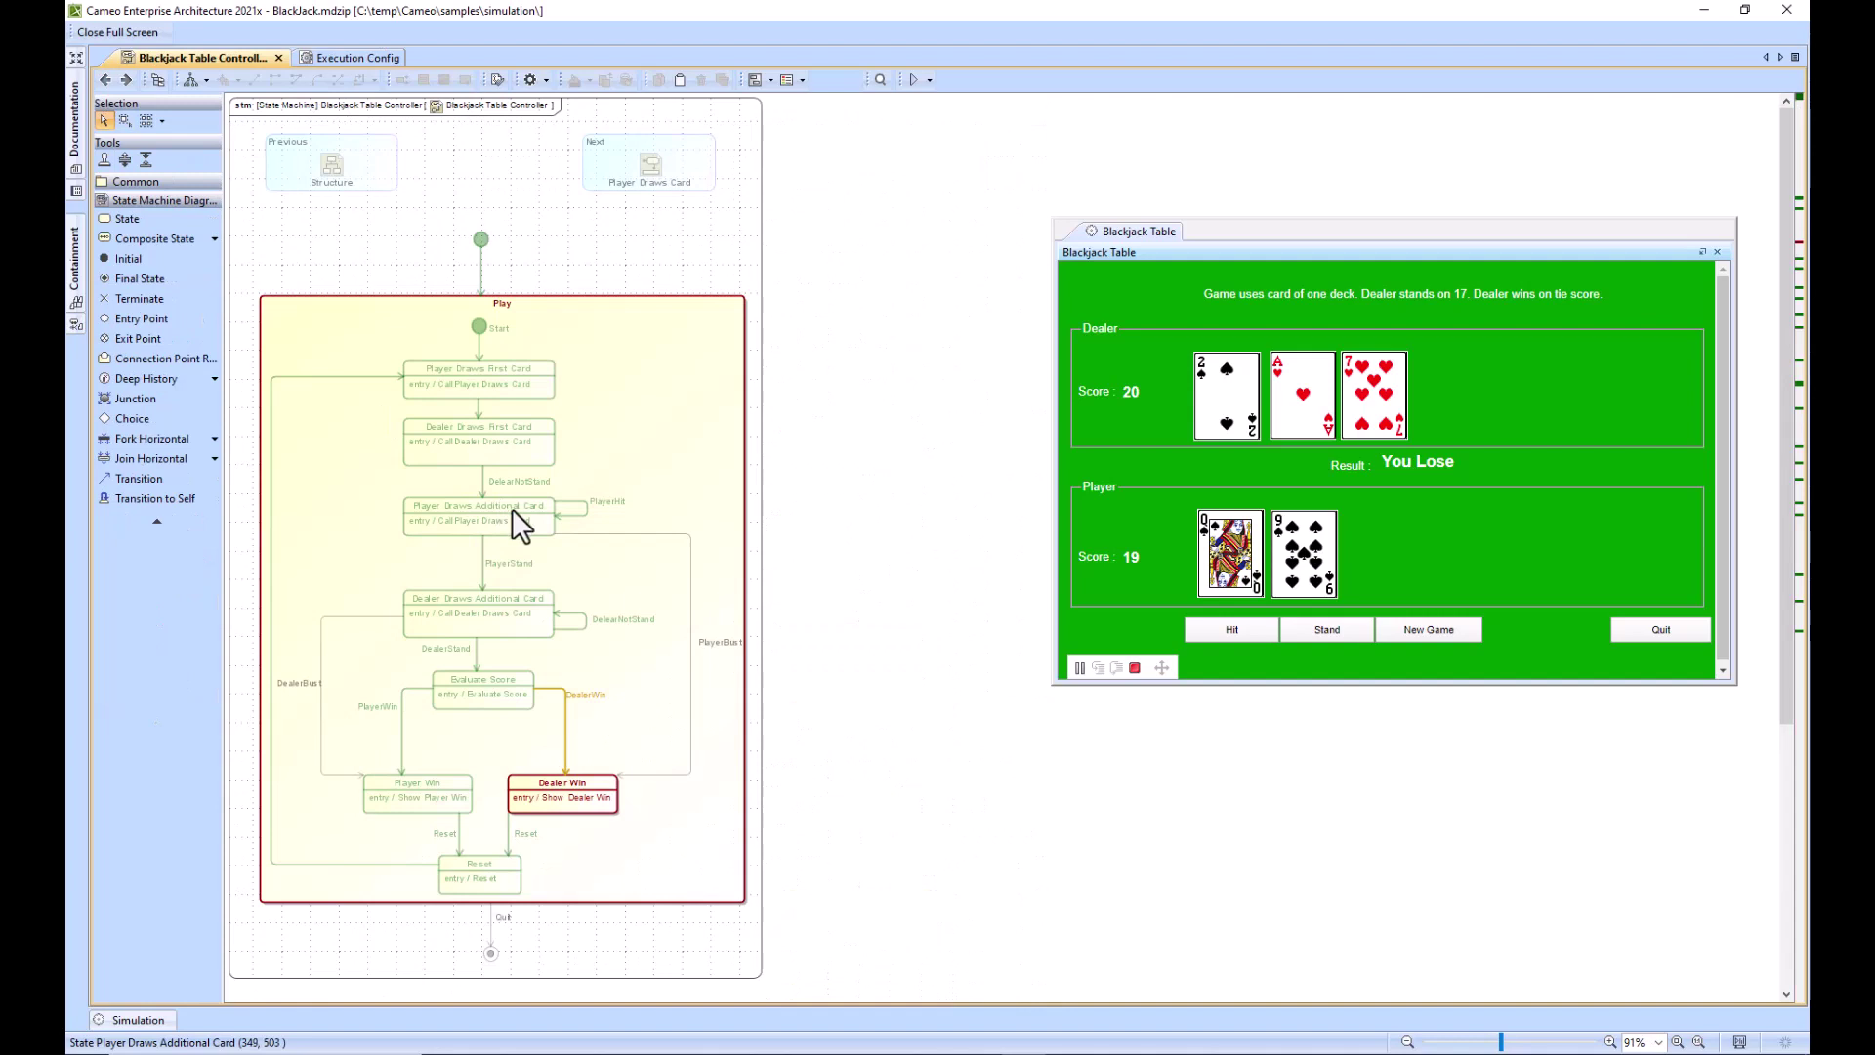
With Dealer Draws Card open, deal a new round and stand, winning 20 to 18
{"action": "double_click", "coordinate": [468, 443]}
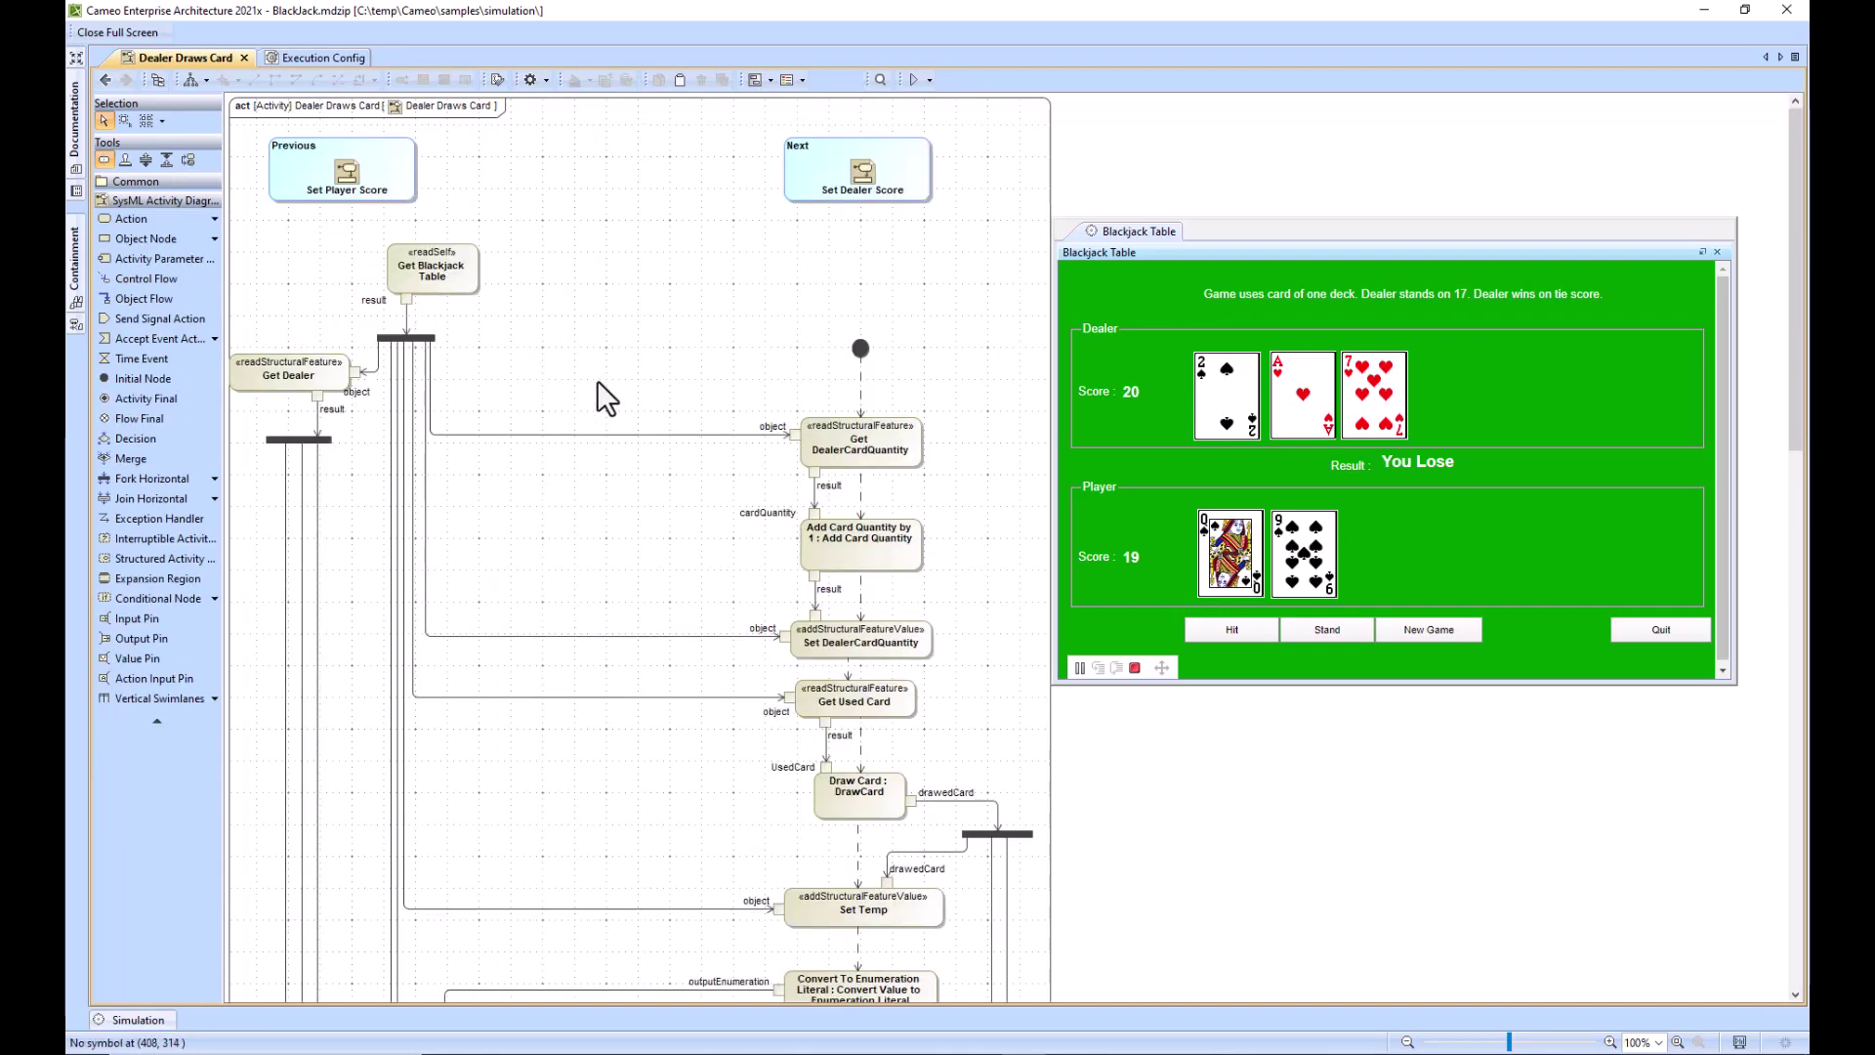
{"action": "scroll", "coordinate": [612, 404], "scroll_direction": "down", "scroll_amount": 15}
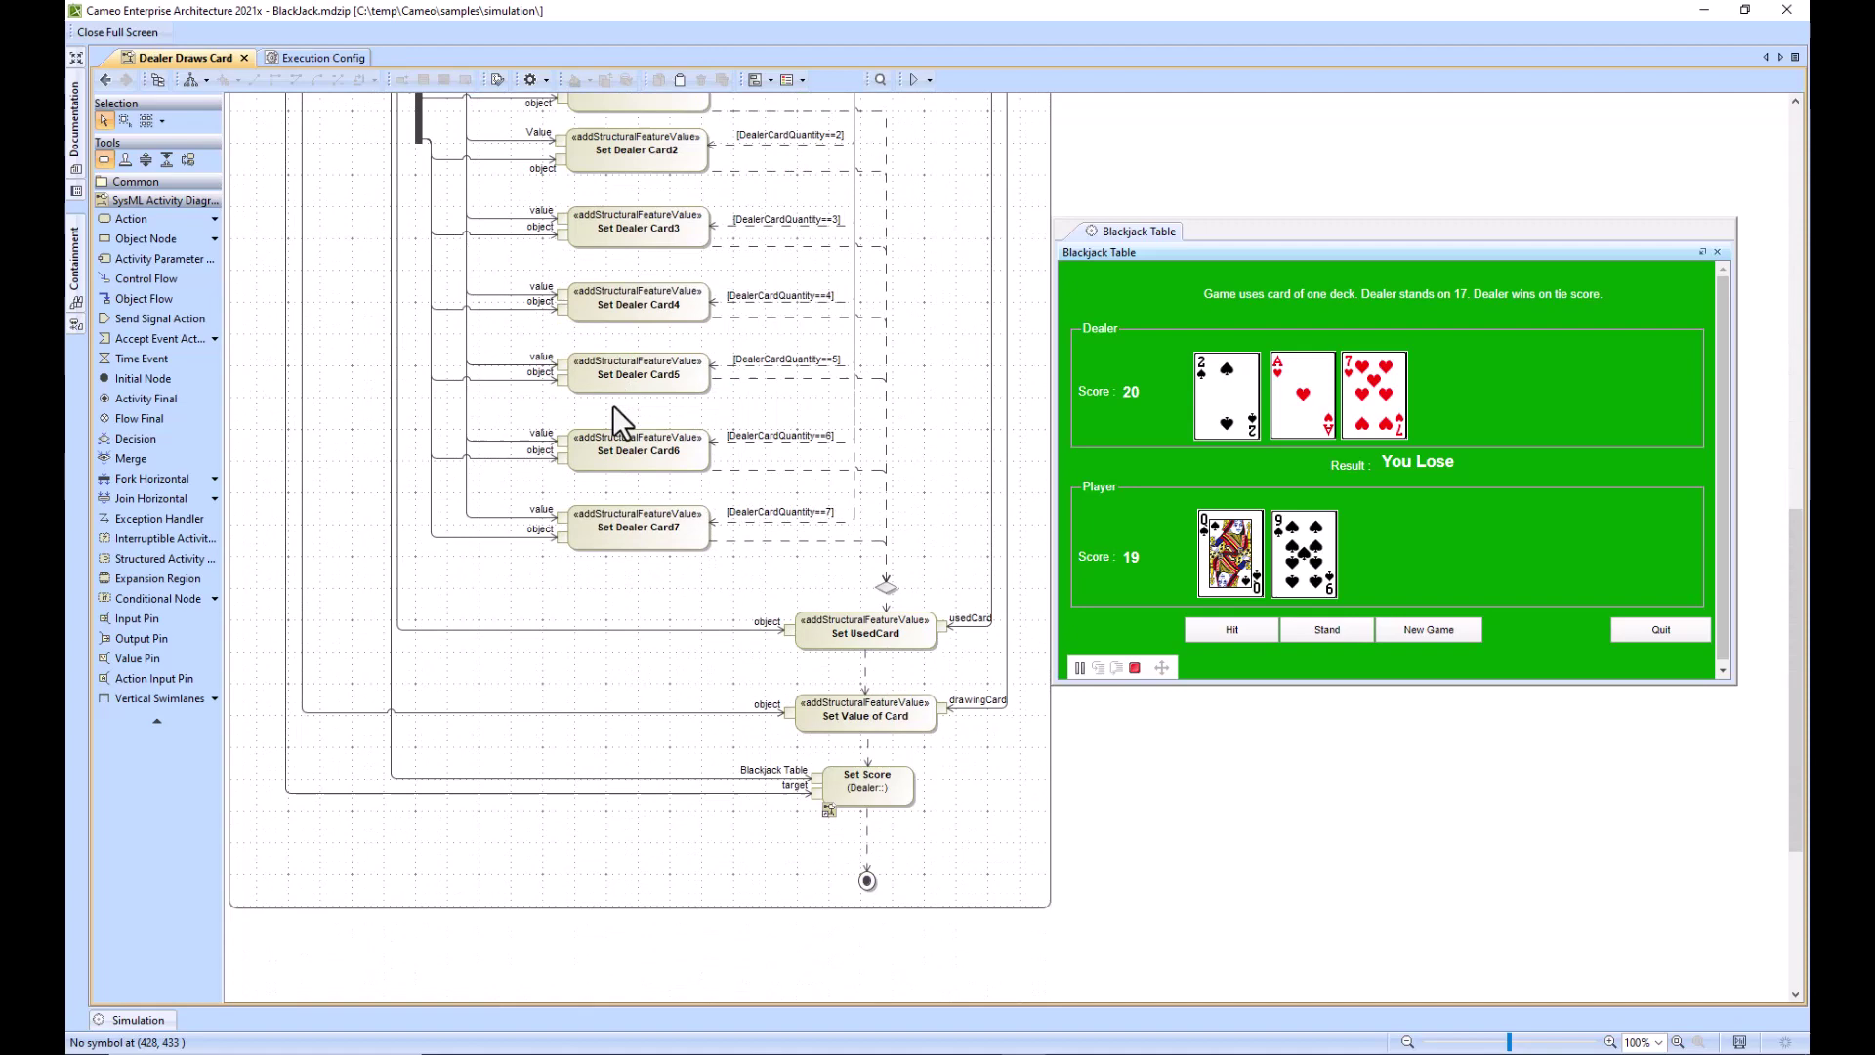
{"action": "scroll", "coordinate": [613, 404], "scroll_direction": "up", "scroll_amount": 3}
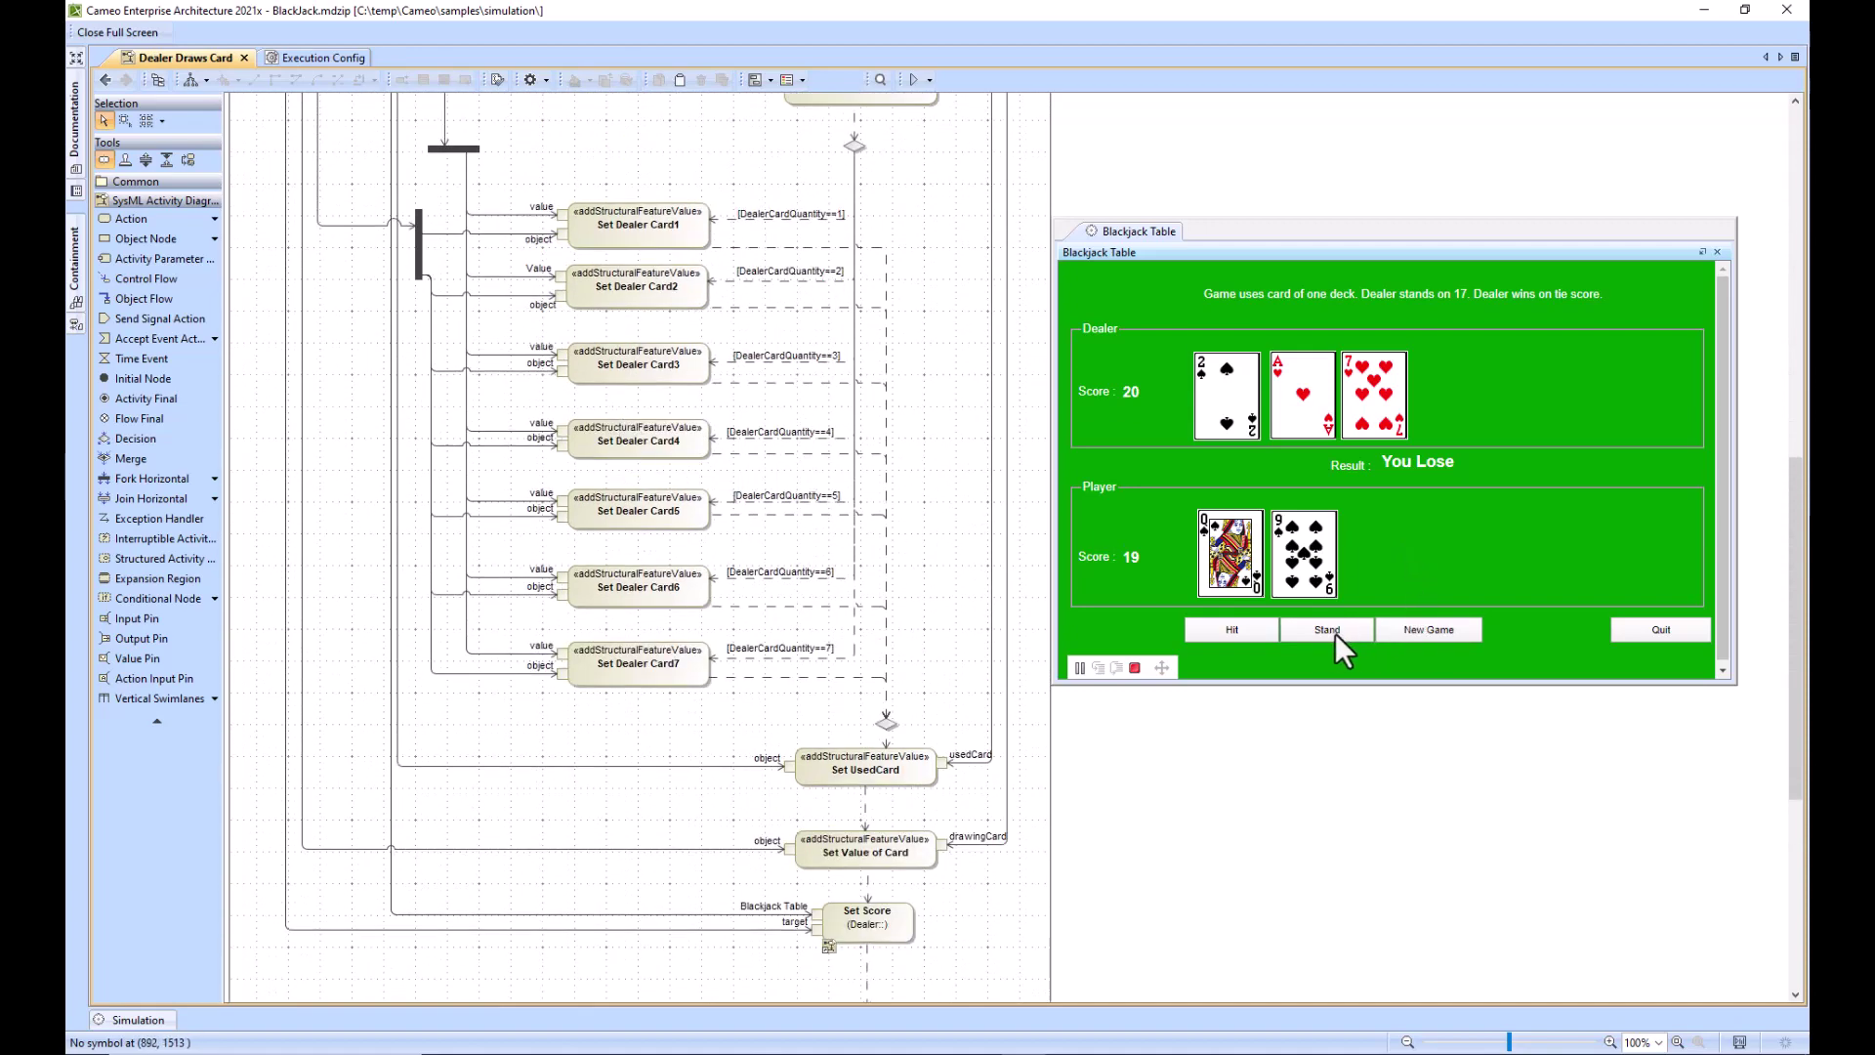
{"action": "left_click", "coordinate": [1422, 632]}
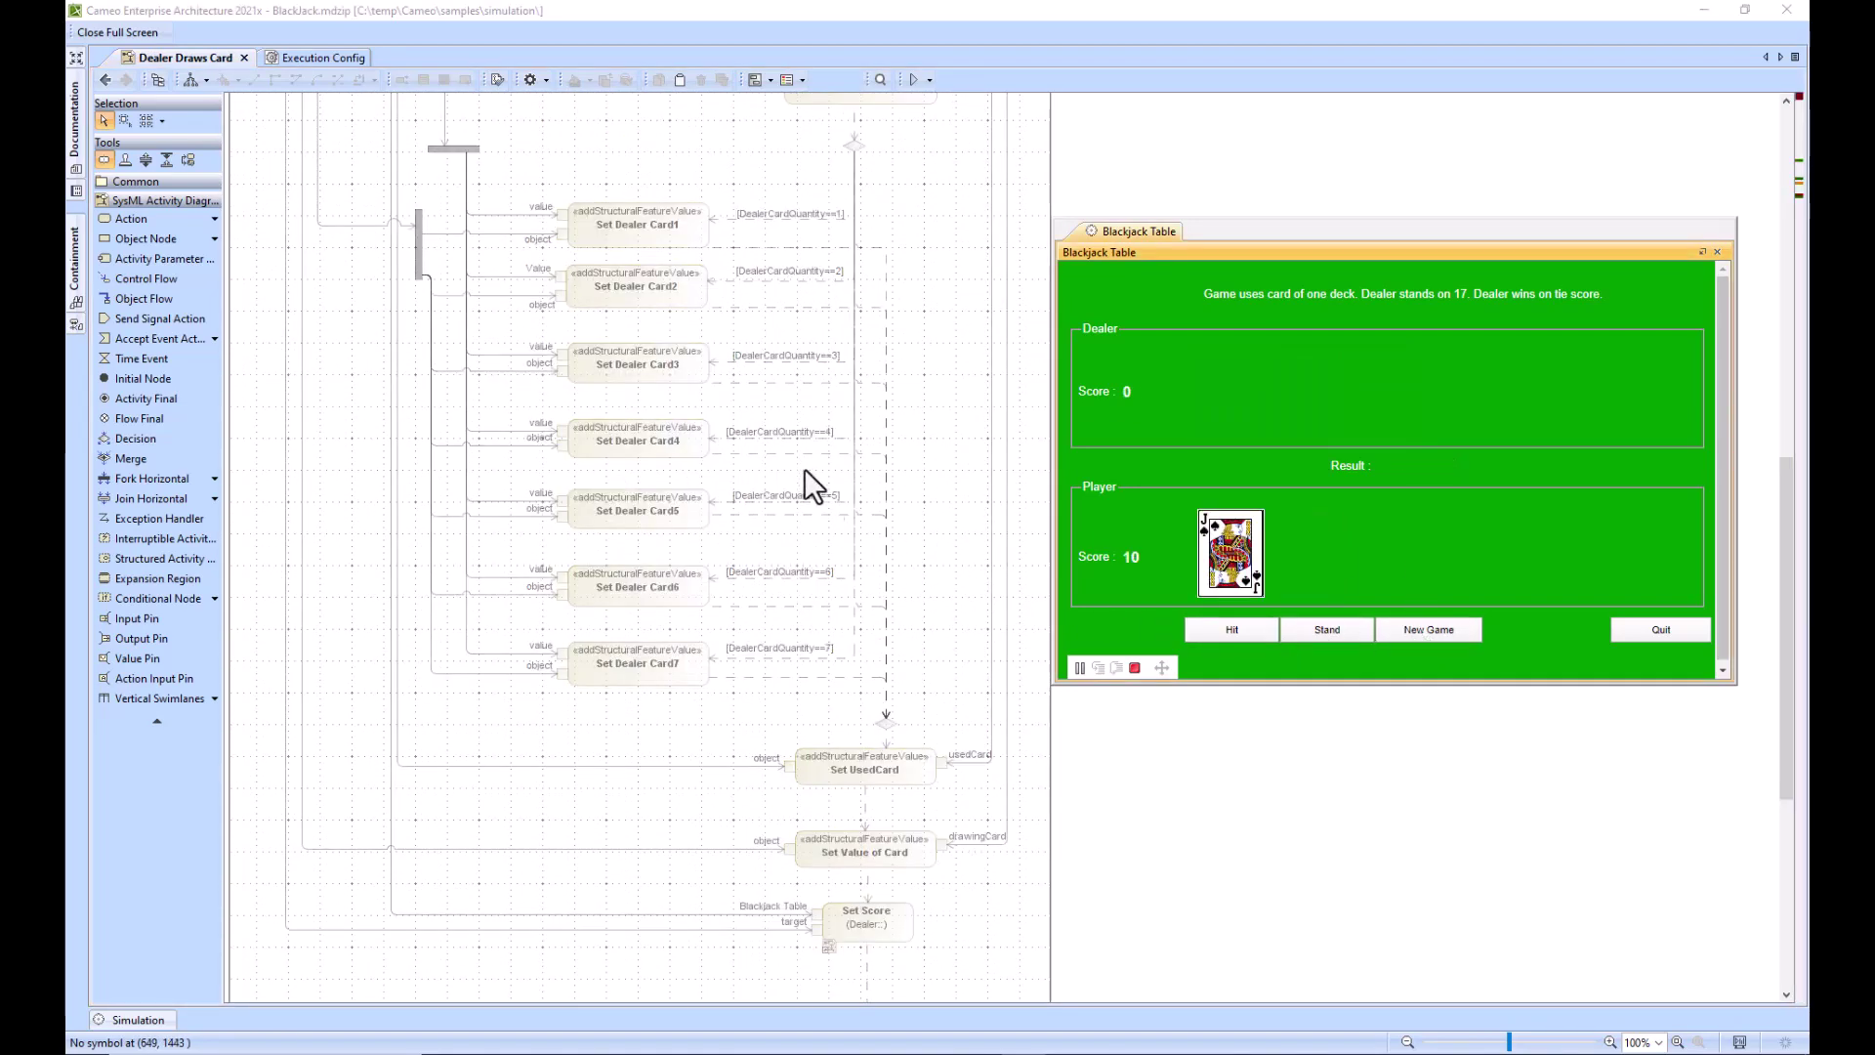
{"action": "scroll", "coordinate": [802, 466], "scroll_direction": "up", "scroll_amount": 6}
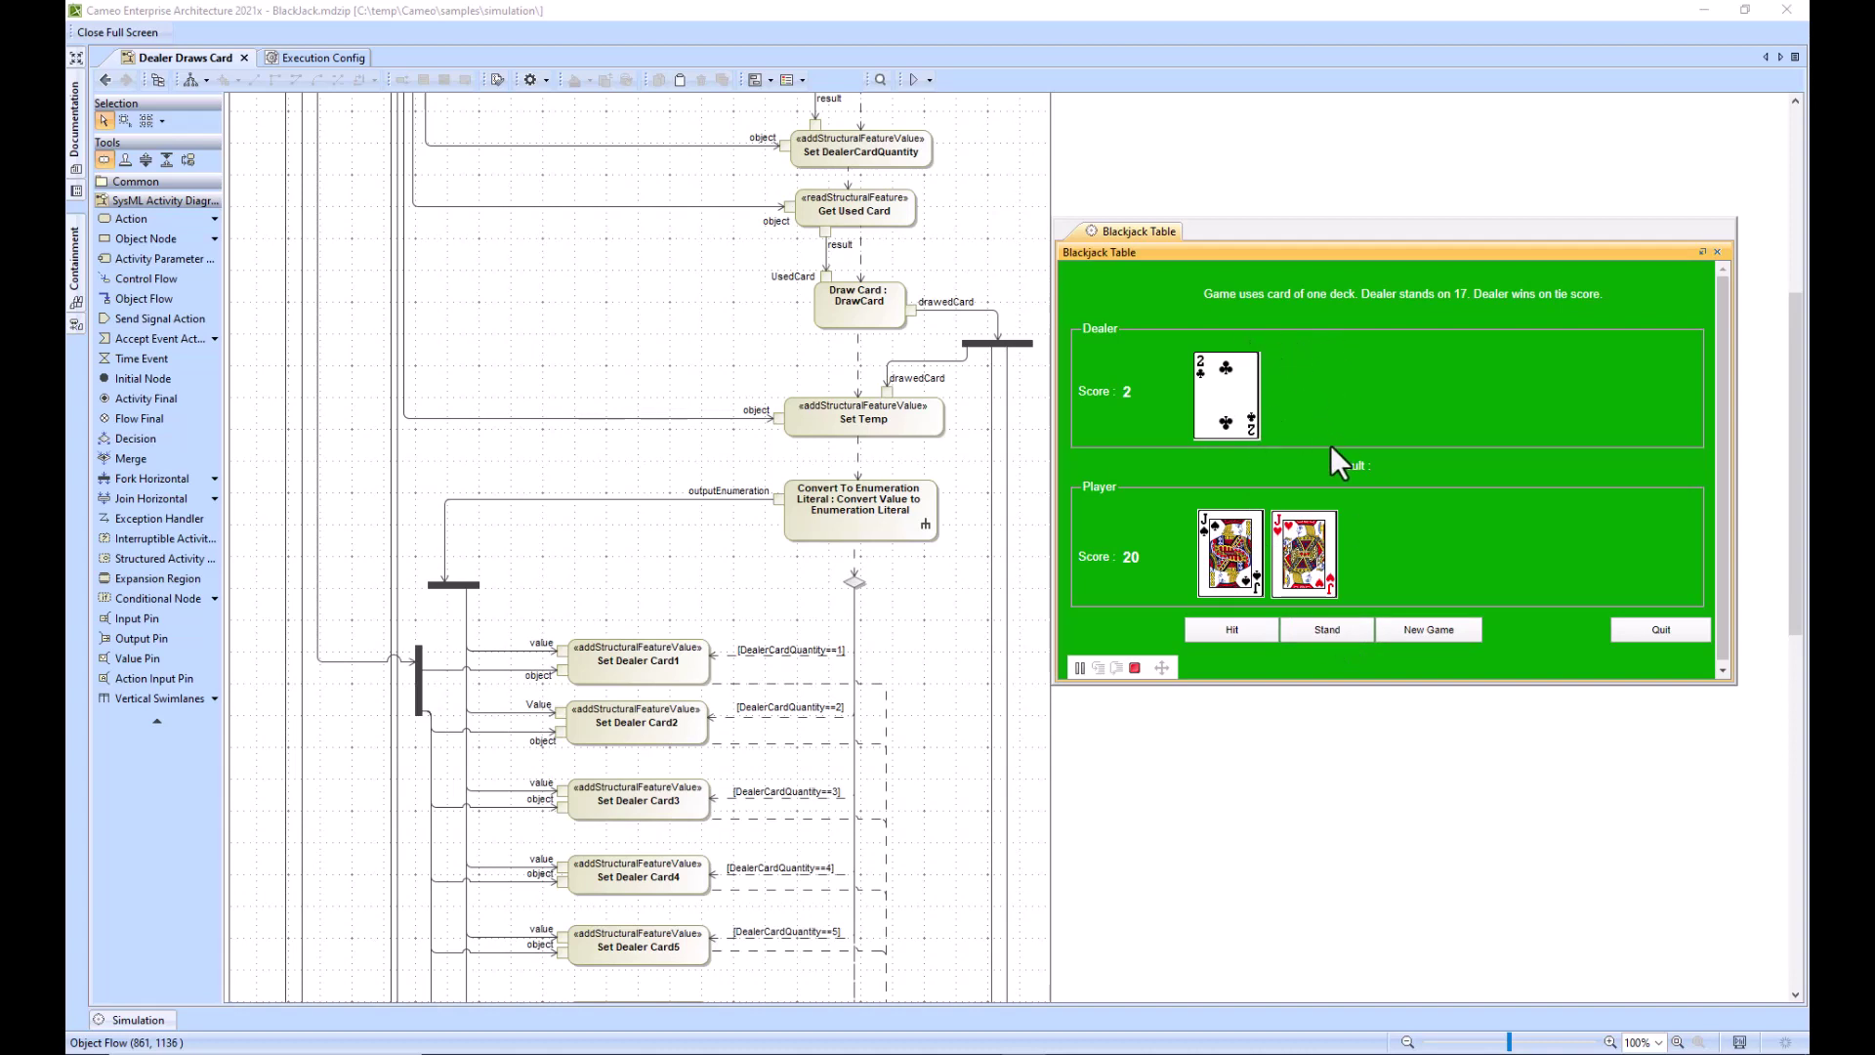
{"action": "left_click", "coordinate": [1321, 630]}
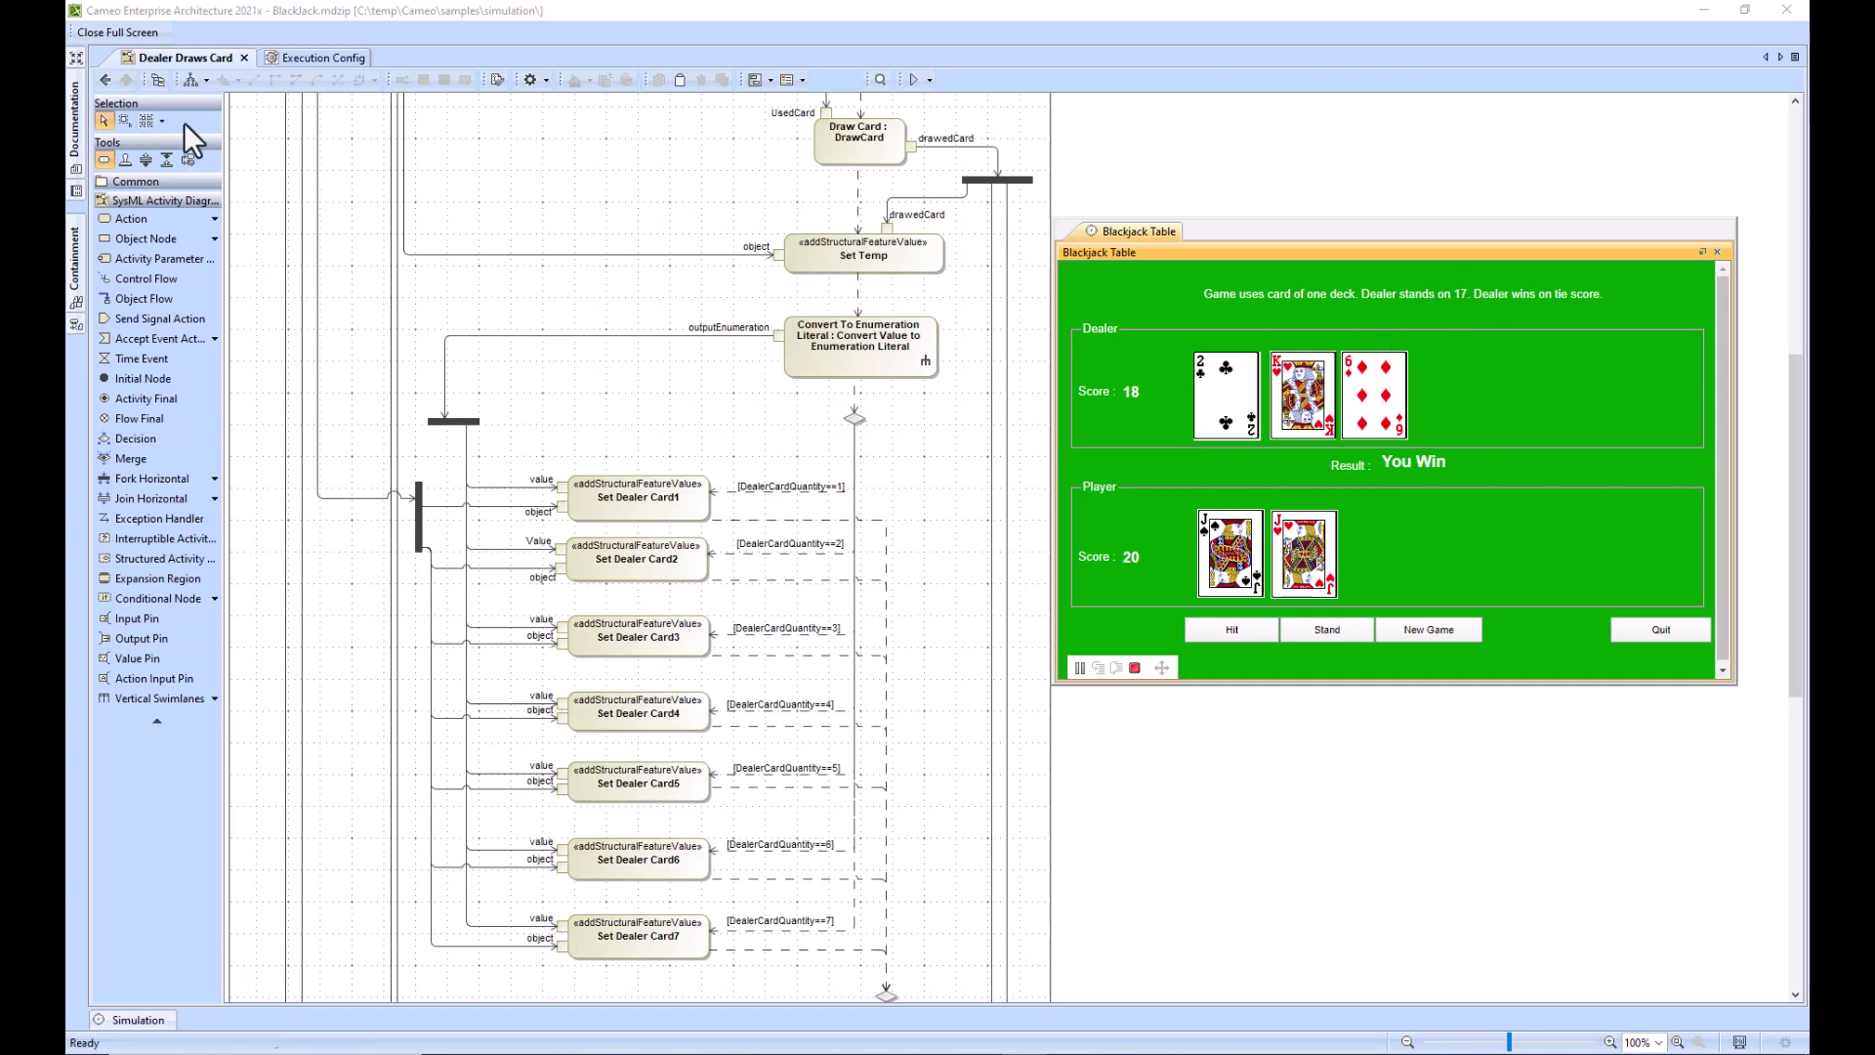
{"action": "left_click", "coordinate": [105, 78]}
Open the Evaluate Score activity and win a new round by standing on 19
{"action": "left_click", "coordinate": [106, 78]}
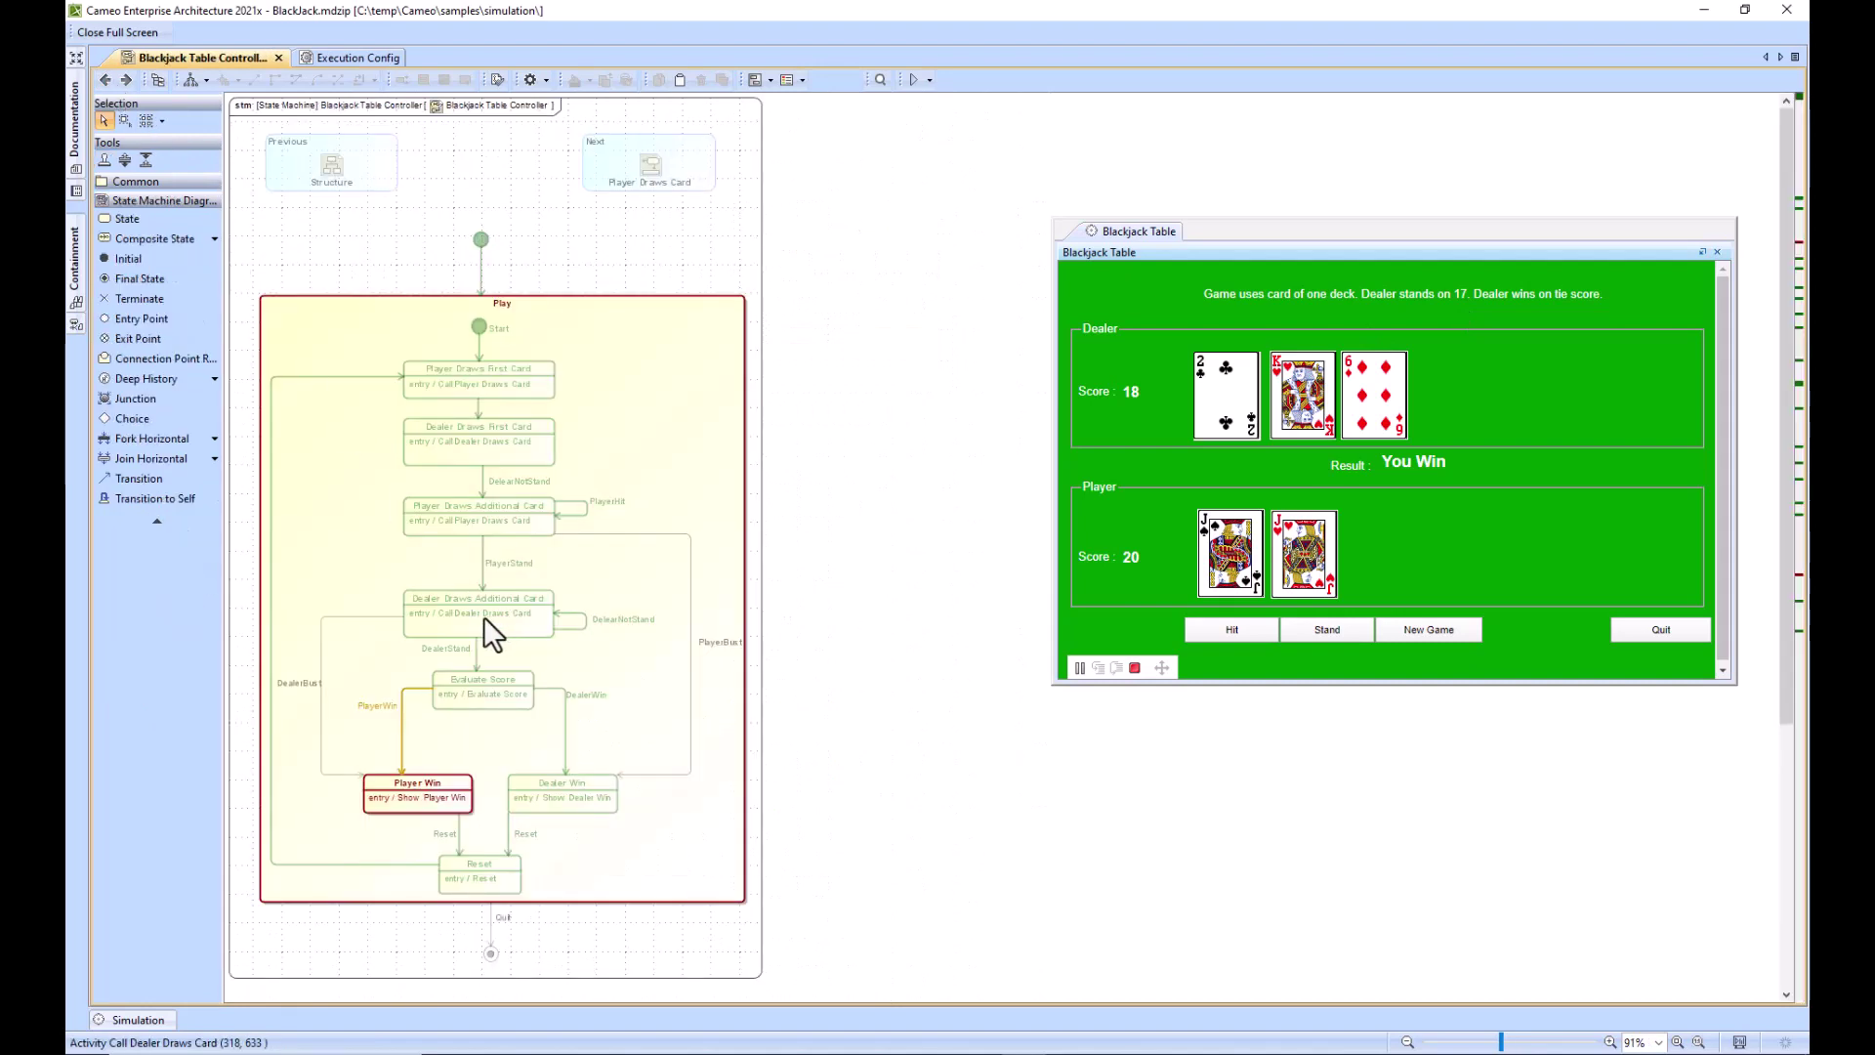
{"action": "double_click", "coordinate": [488, 694]}
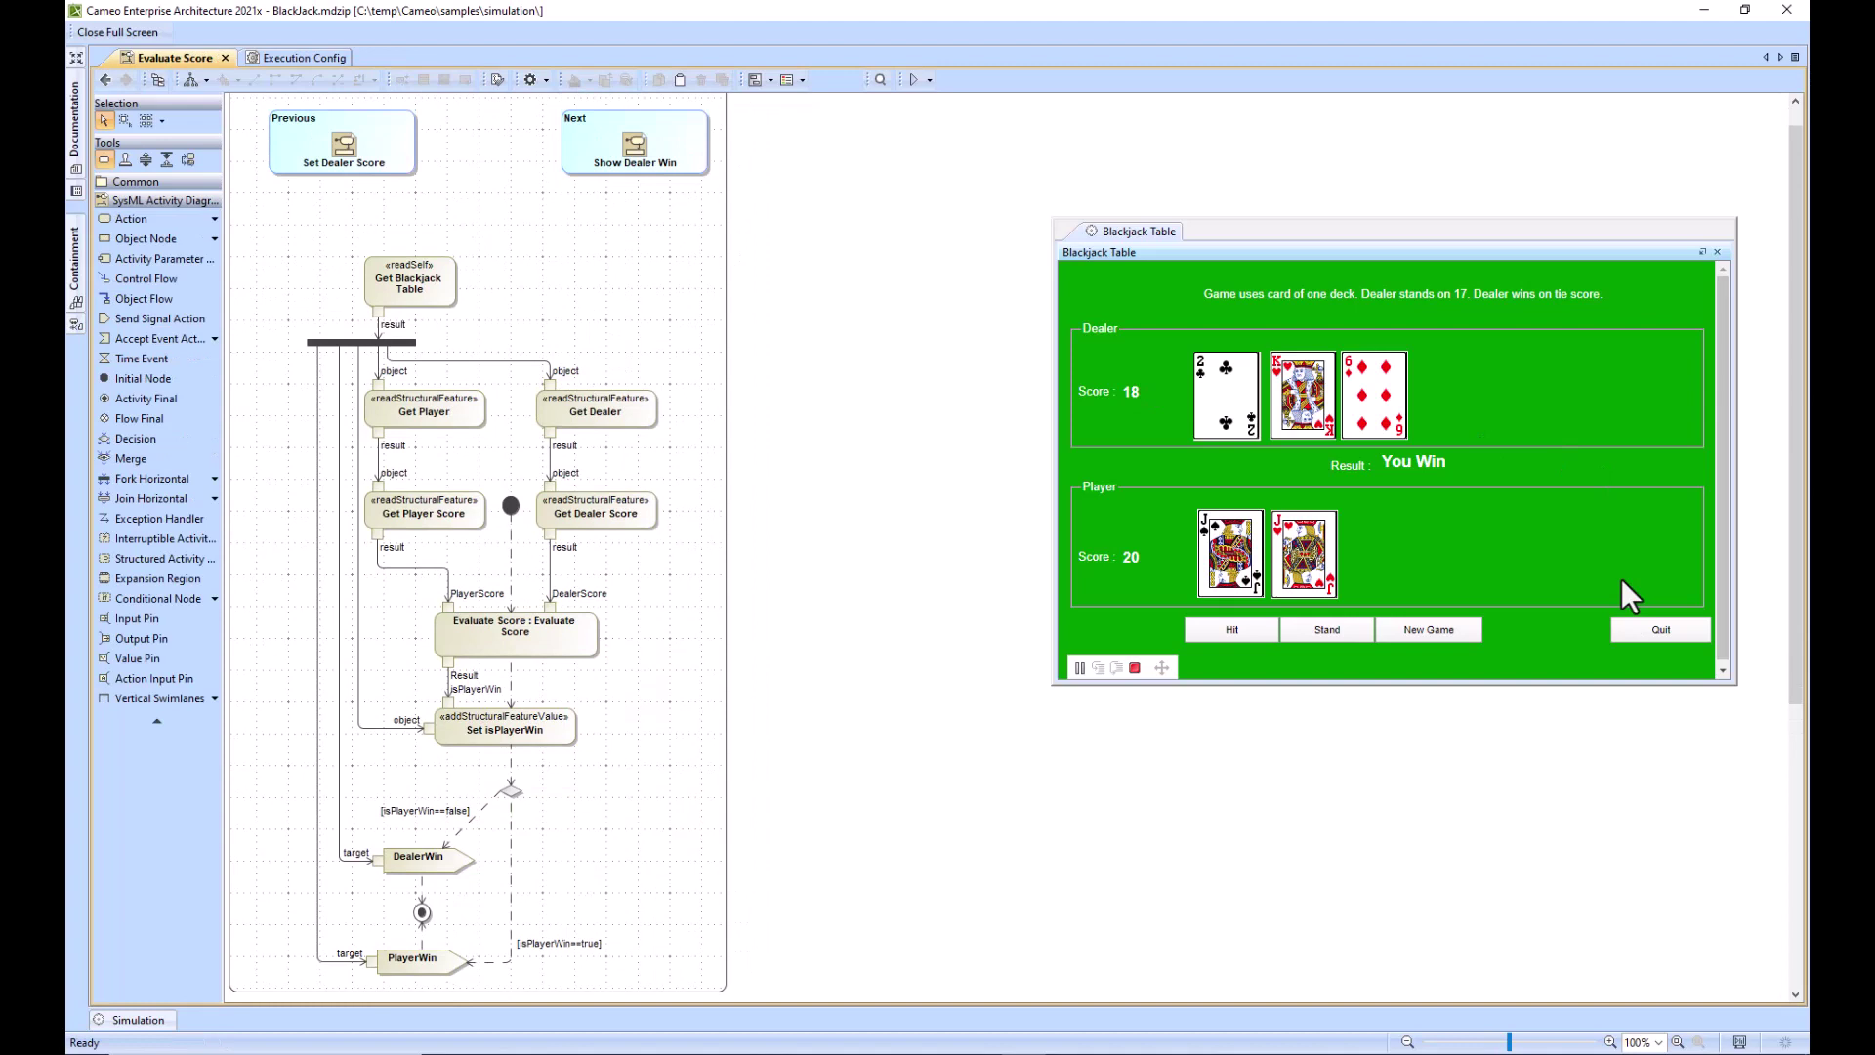
{"action": "left_click", "coordinate": [1422, 632]}
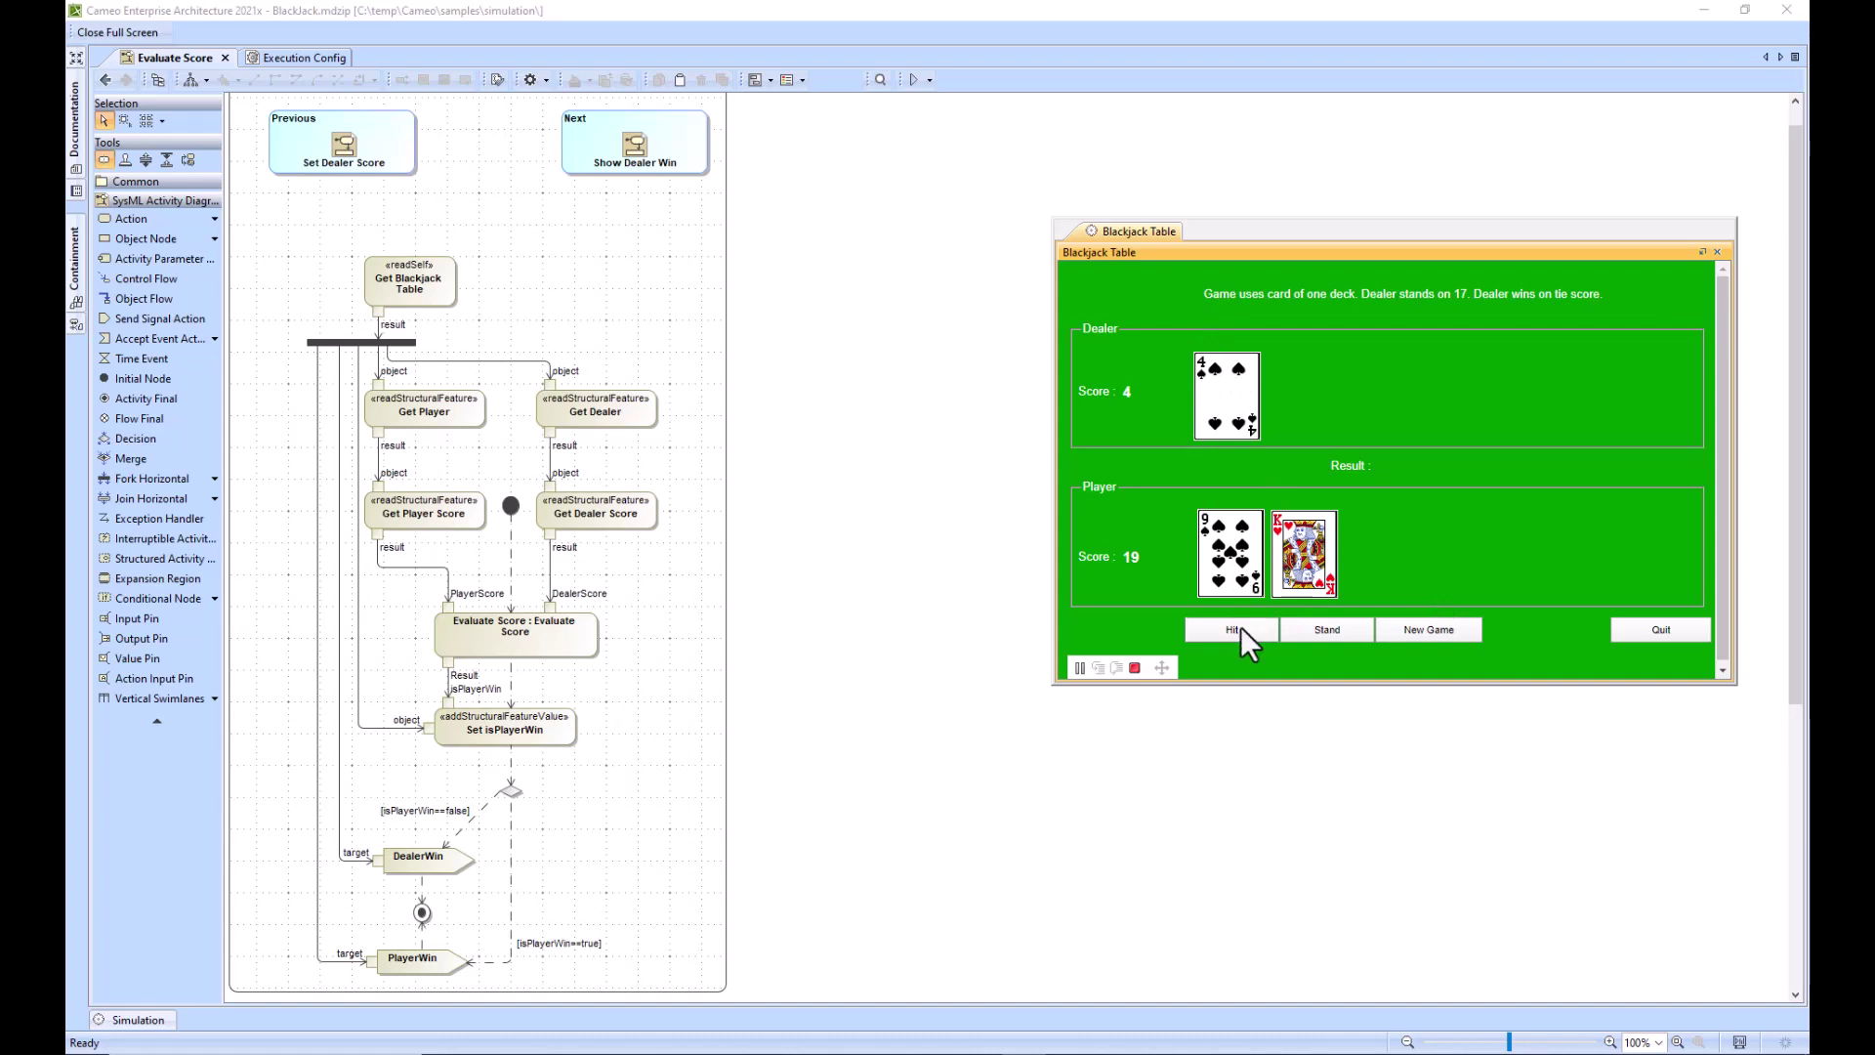
{"action": "left_click", "coordinate": [1321, 630]}
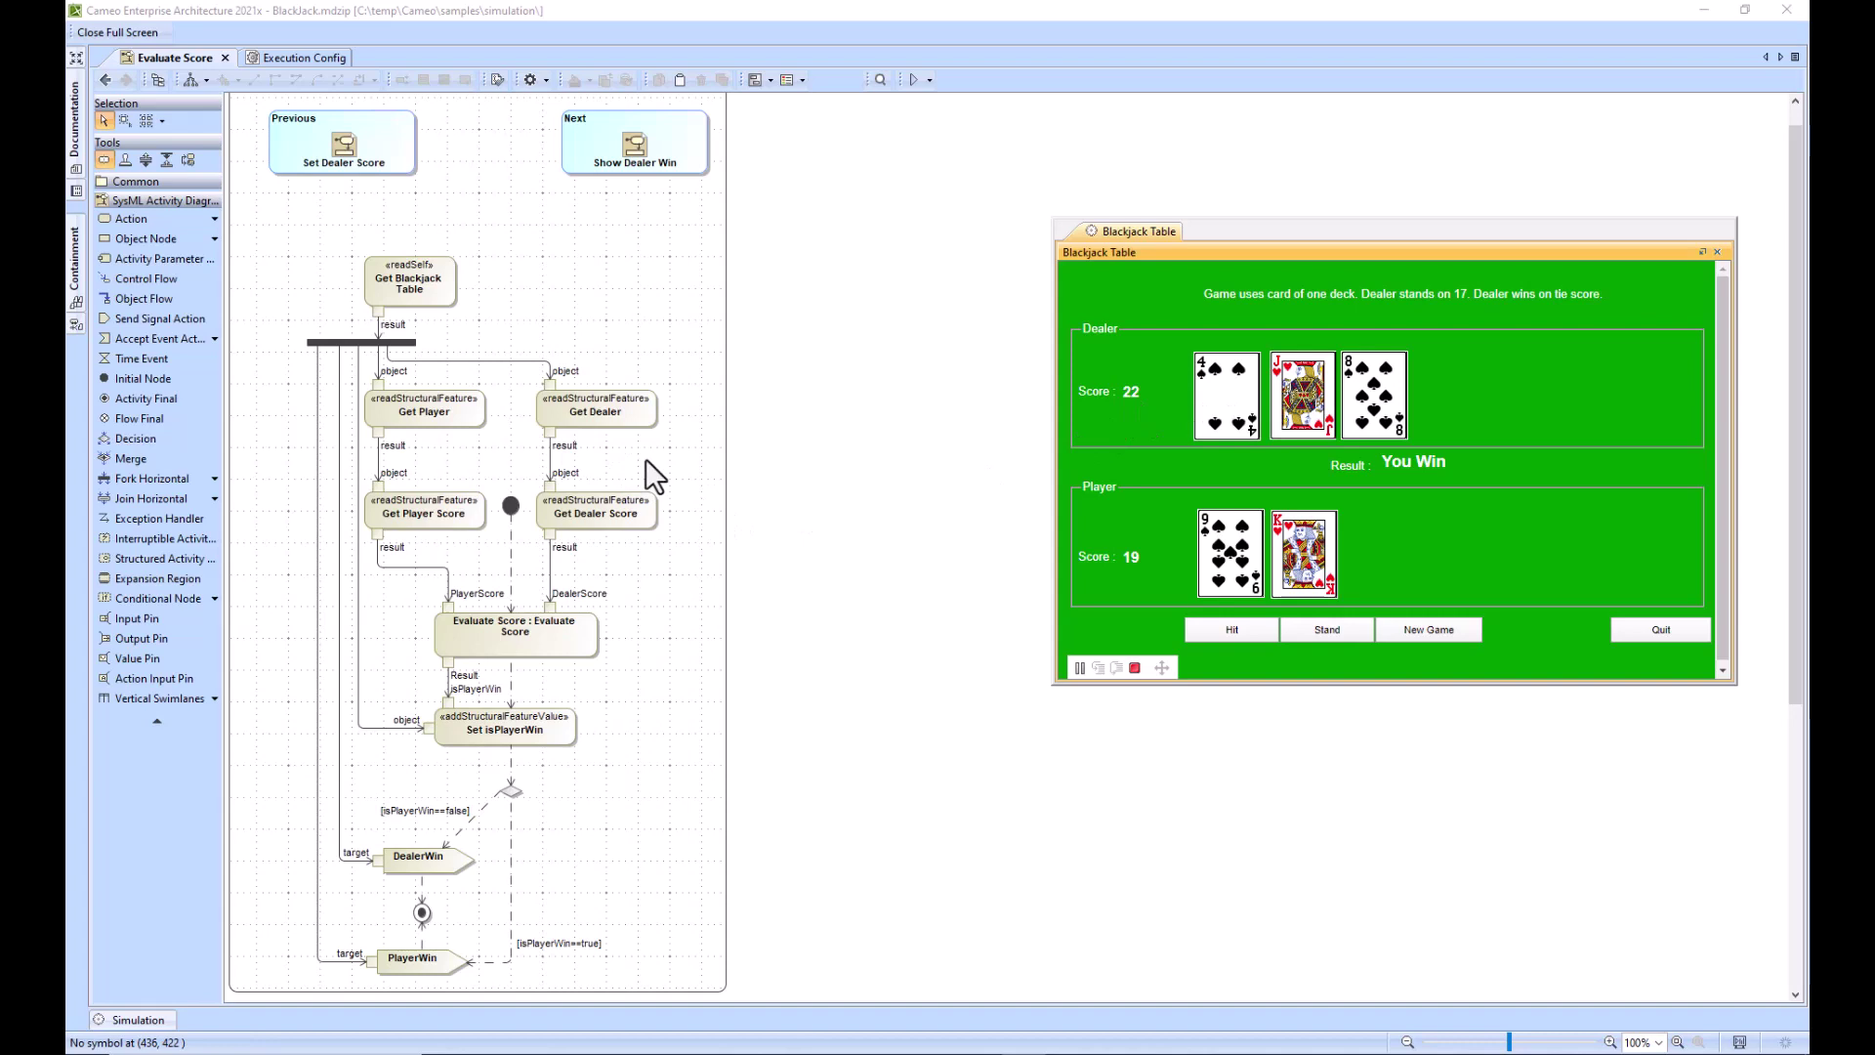
Deal again, hit twice and stand on 17; the dealer busts at 24
{"action": "left_click", "coordinate": [1427, 631]}
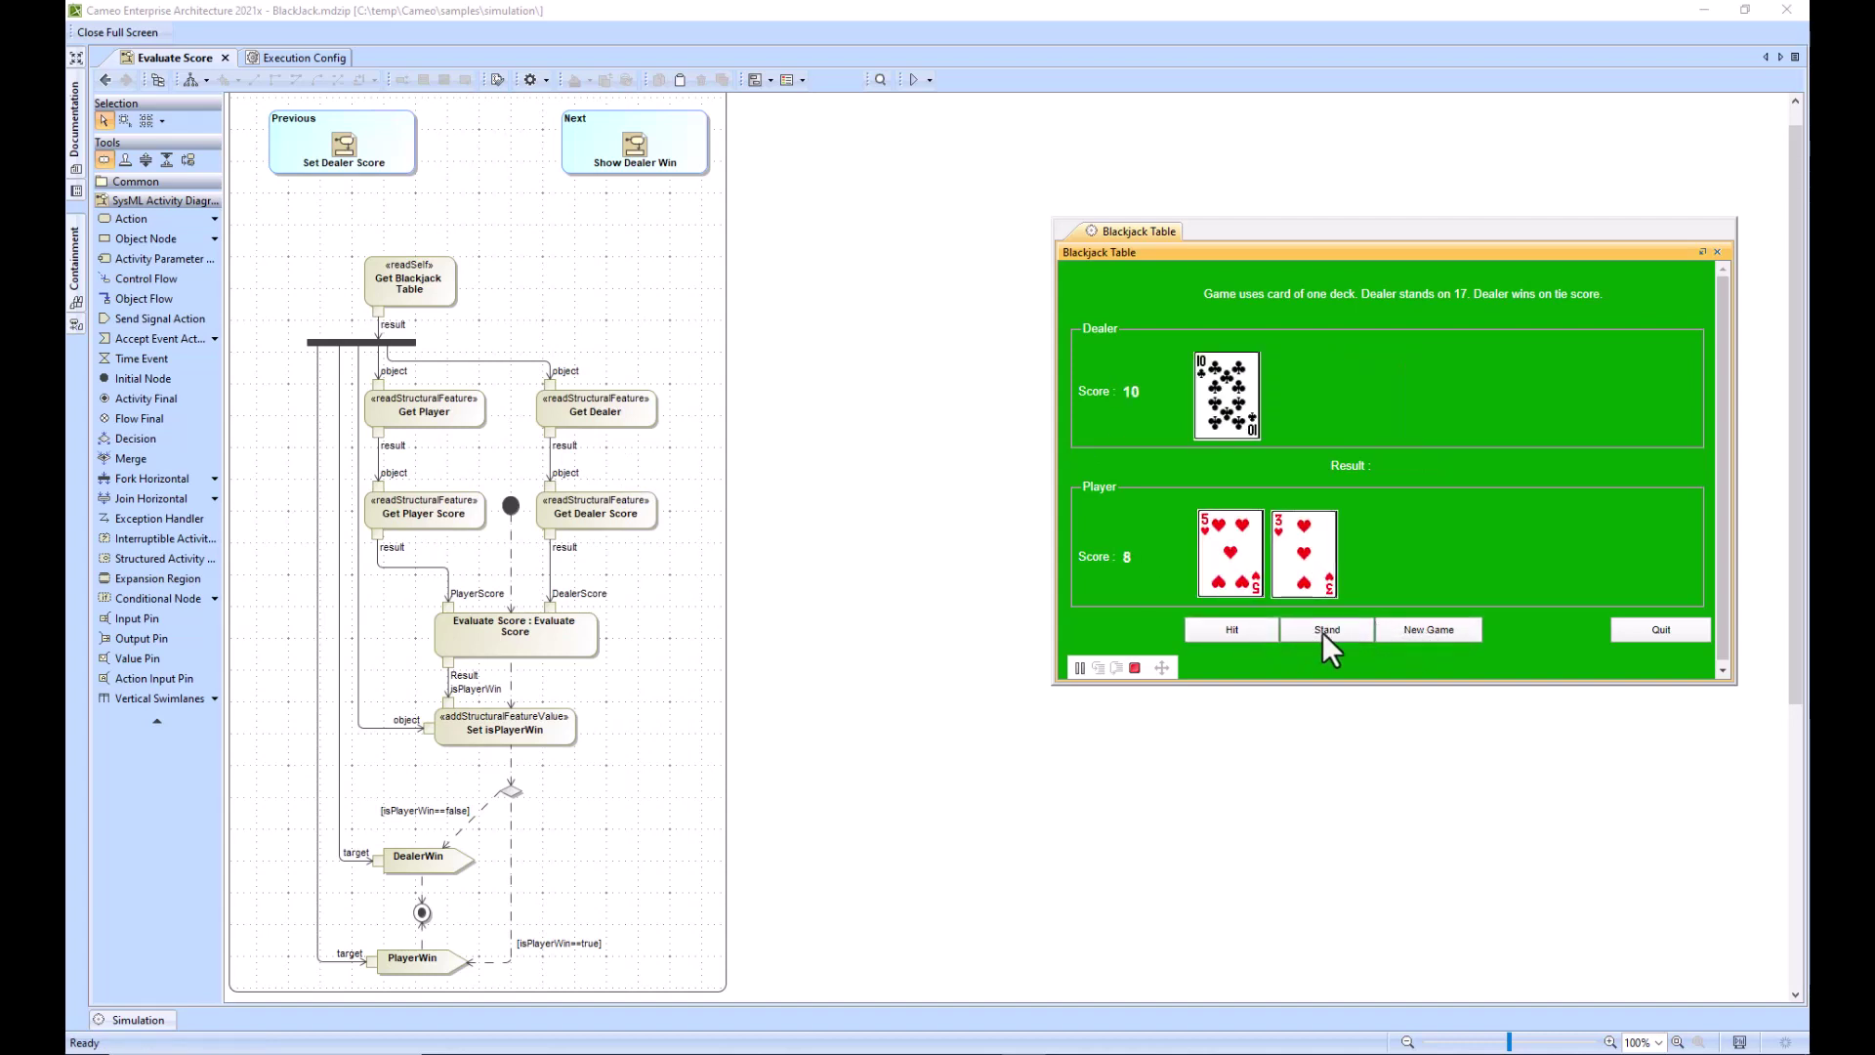
{"action": "left_click", "coordinate": [1238, 631]}
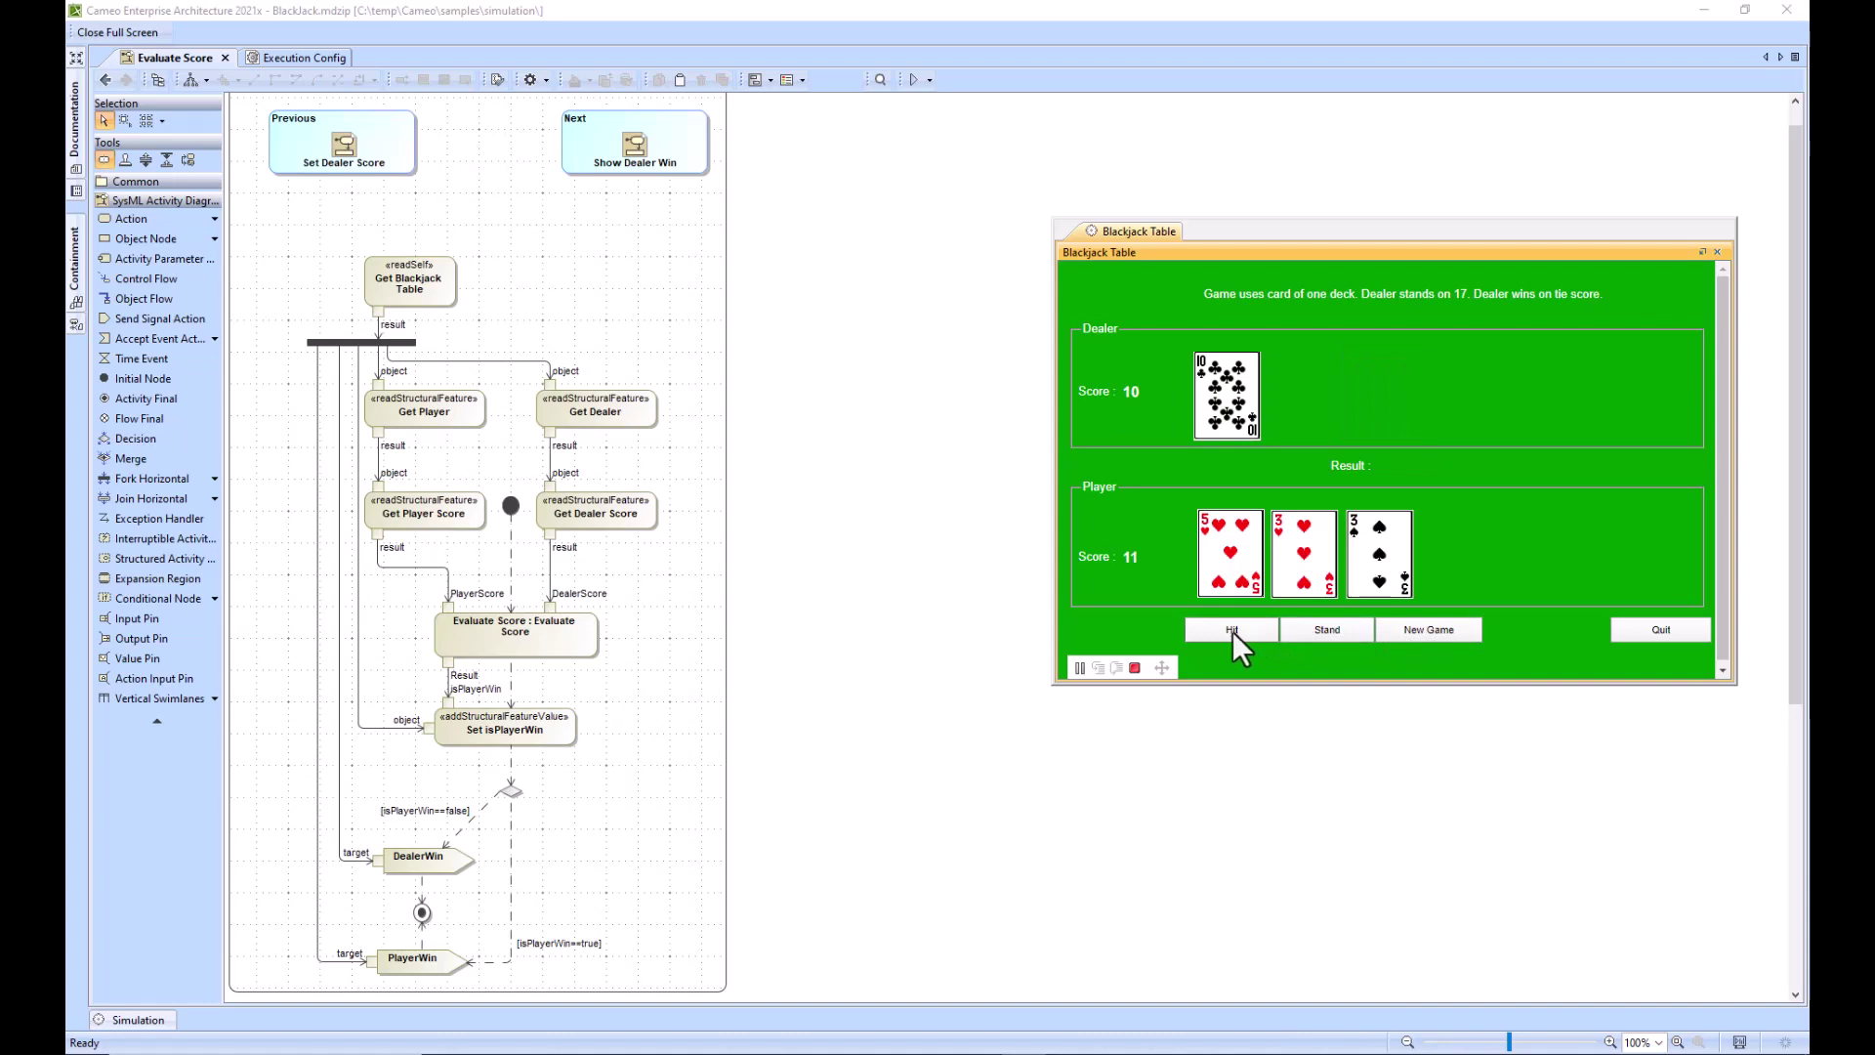
{"action": "left_click", "coordinate": [1230, 631]}
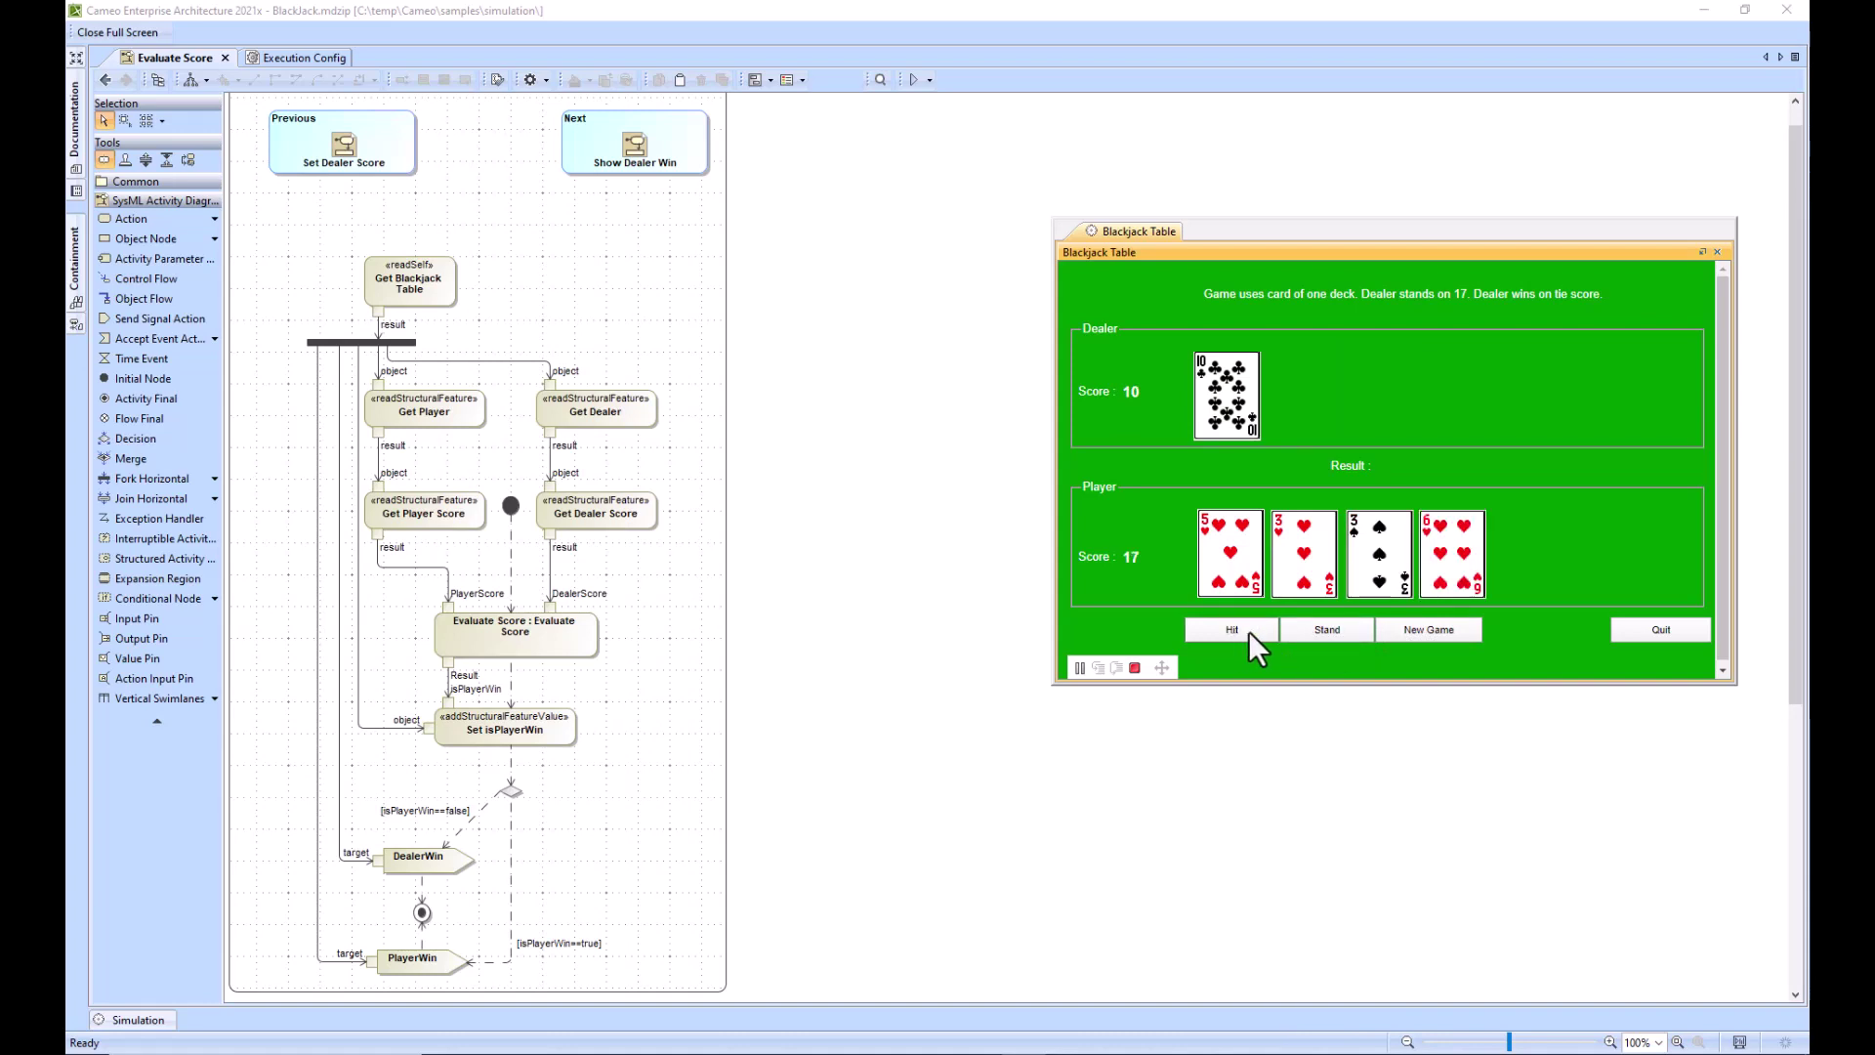
{"action": "left_click", "coordinate": [1340, 630]}
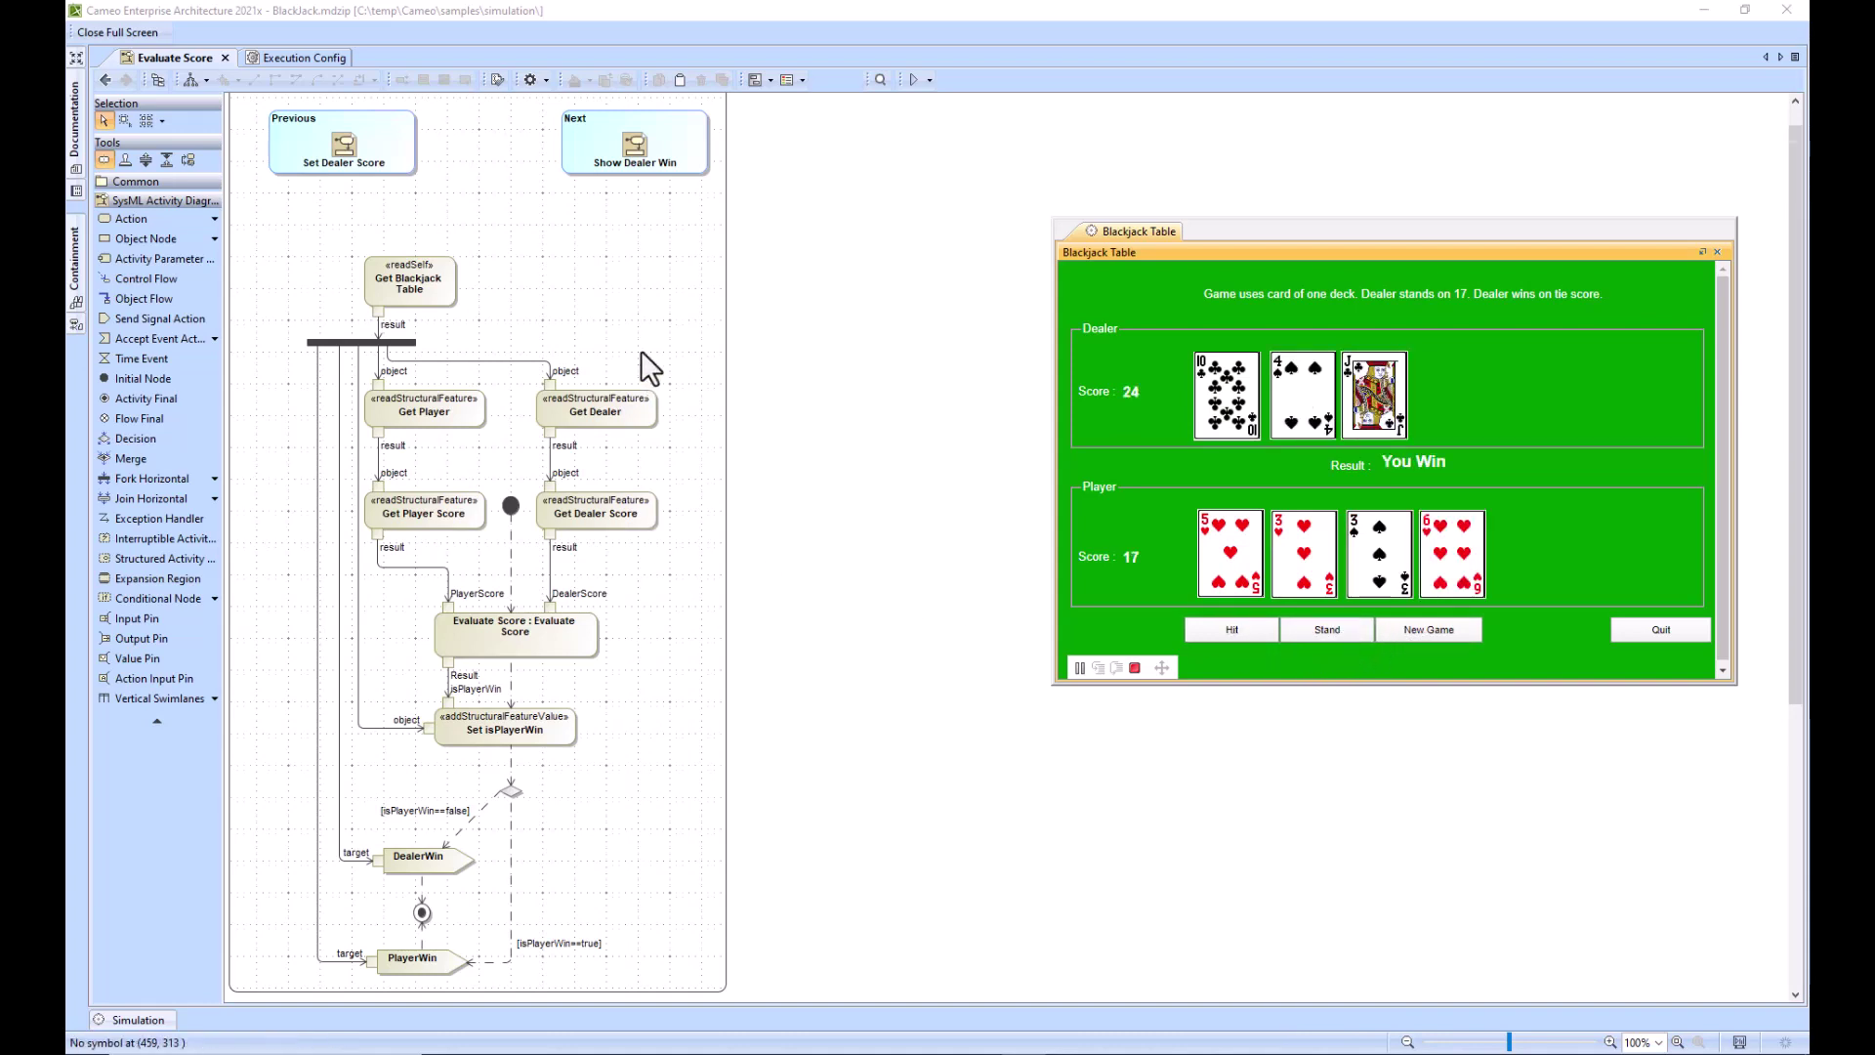
{"action": "scroll", "coordinate": [643, 354], "scroll_direction": "down", "scroll_amount": 1}
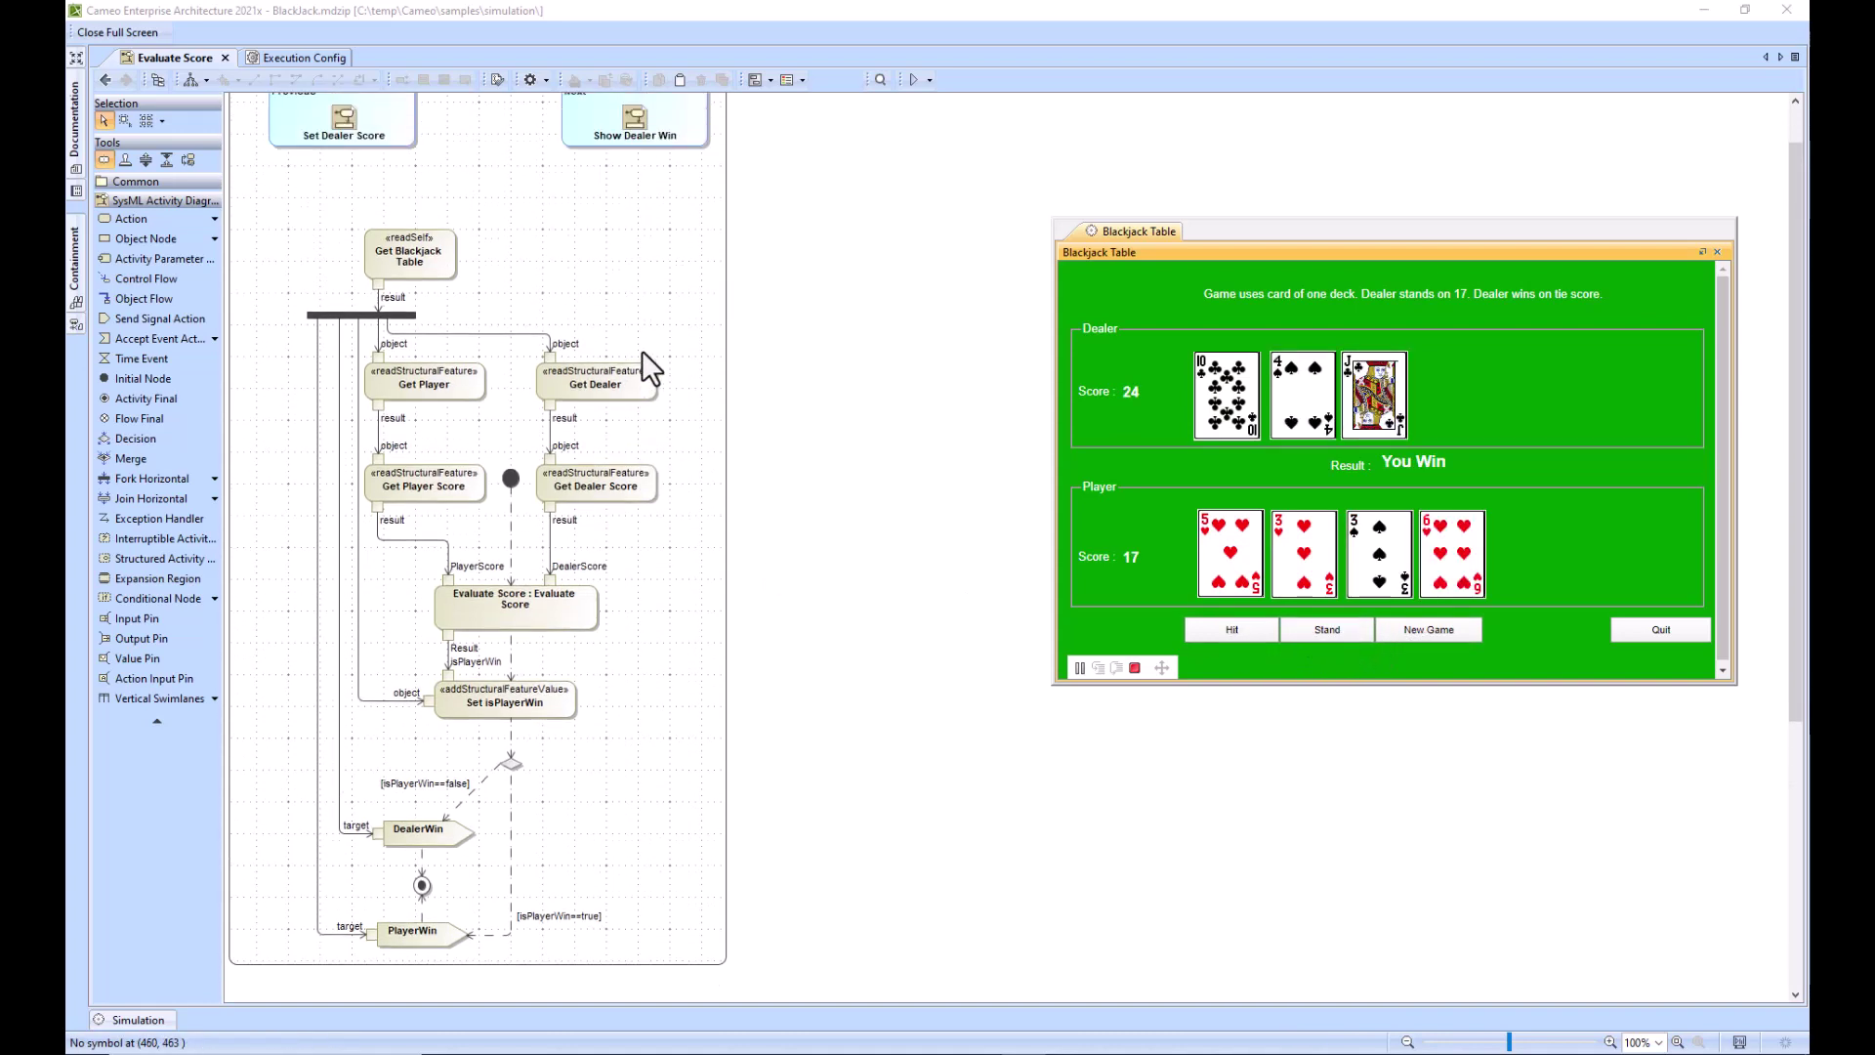
From the state machine, stand on 18 and lose the 18–18 tie, then open Evaluate Score
{"action": "left_click", "coordinate": [105, 80]}
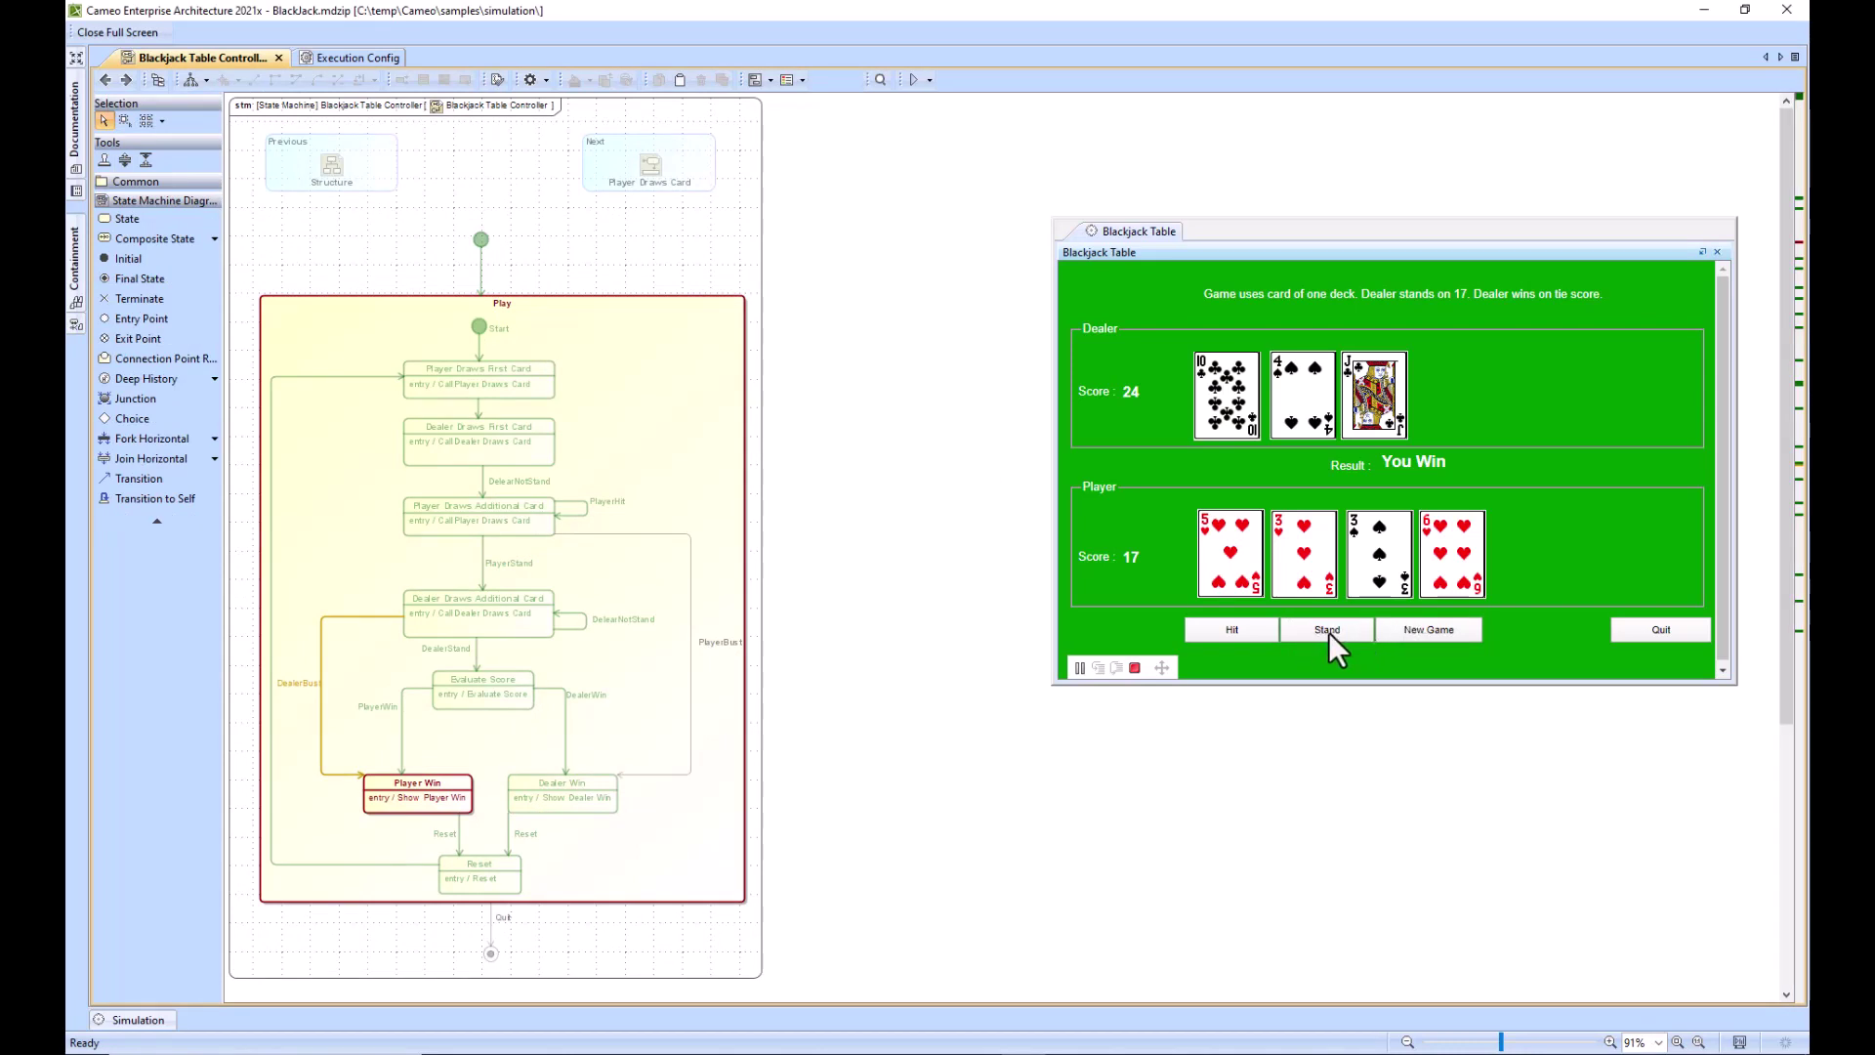
{"action": "left_click", "coordinate": [1407, 640]}
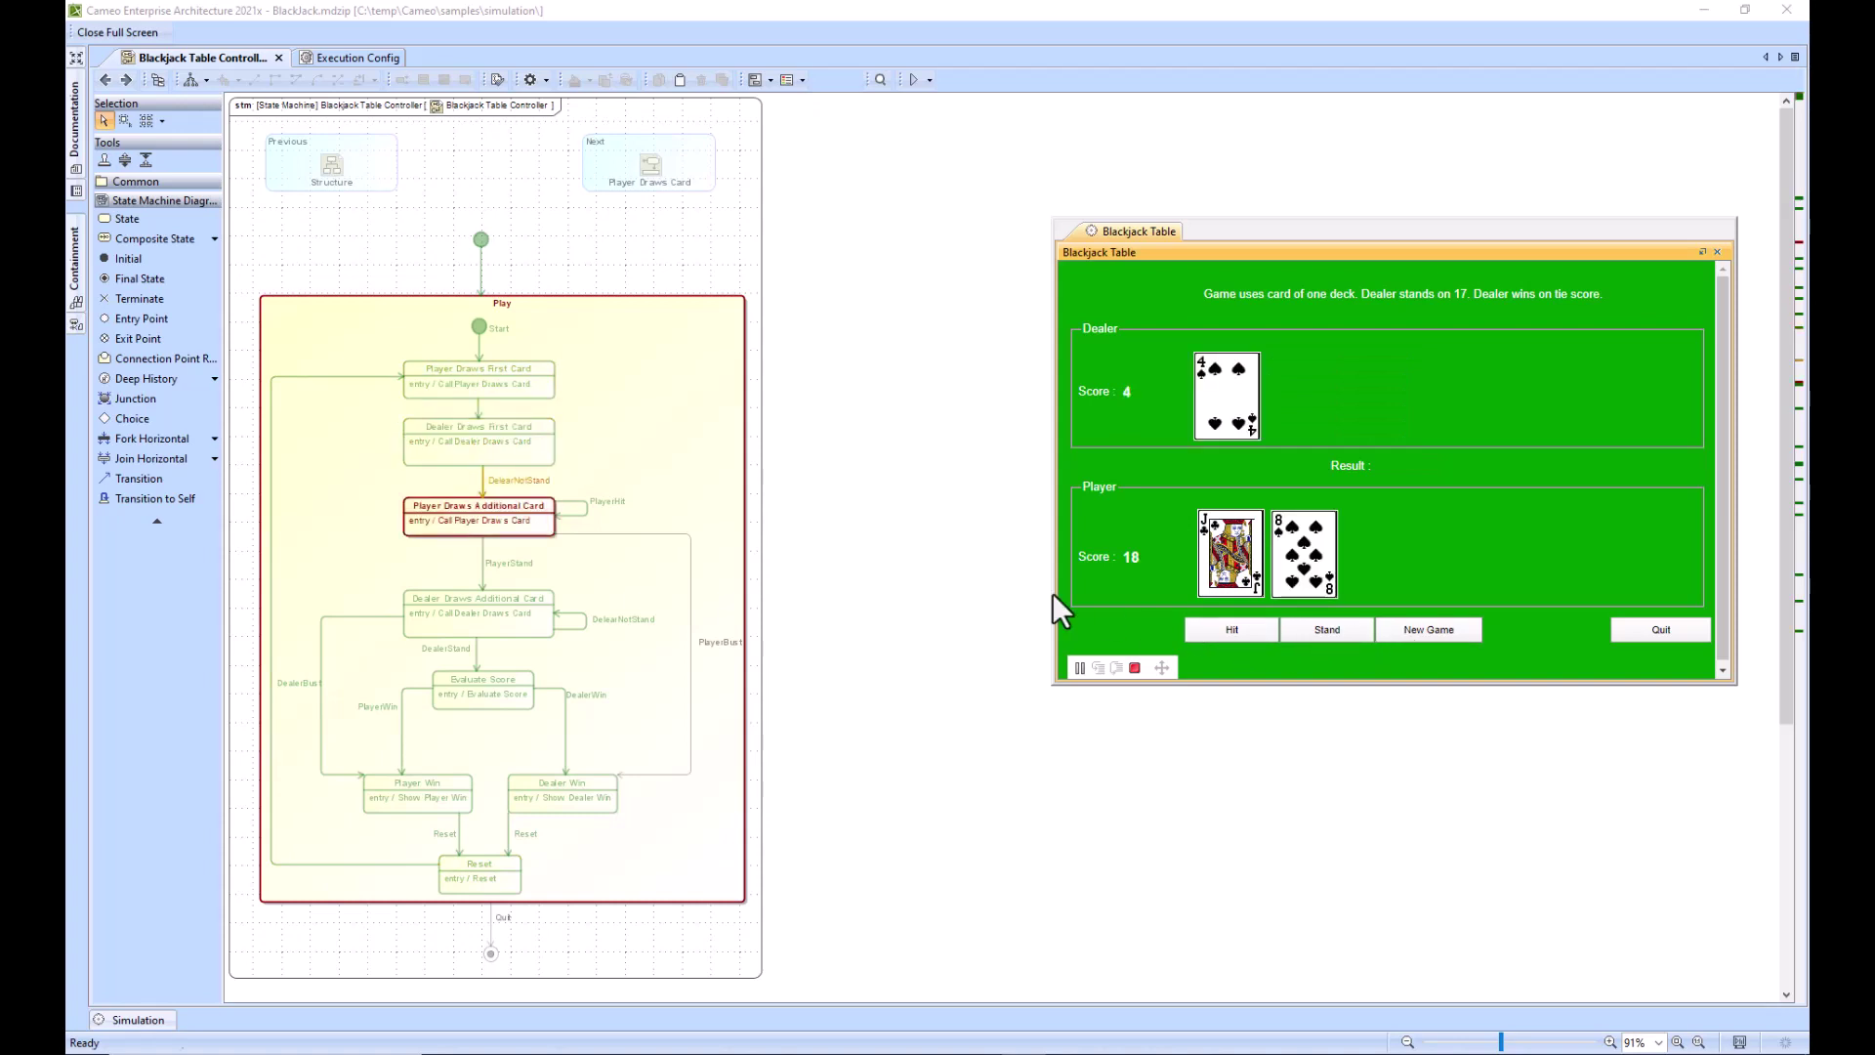
{"action": "left_click", "coordinate": [1328, 630]}
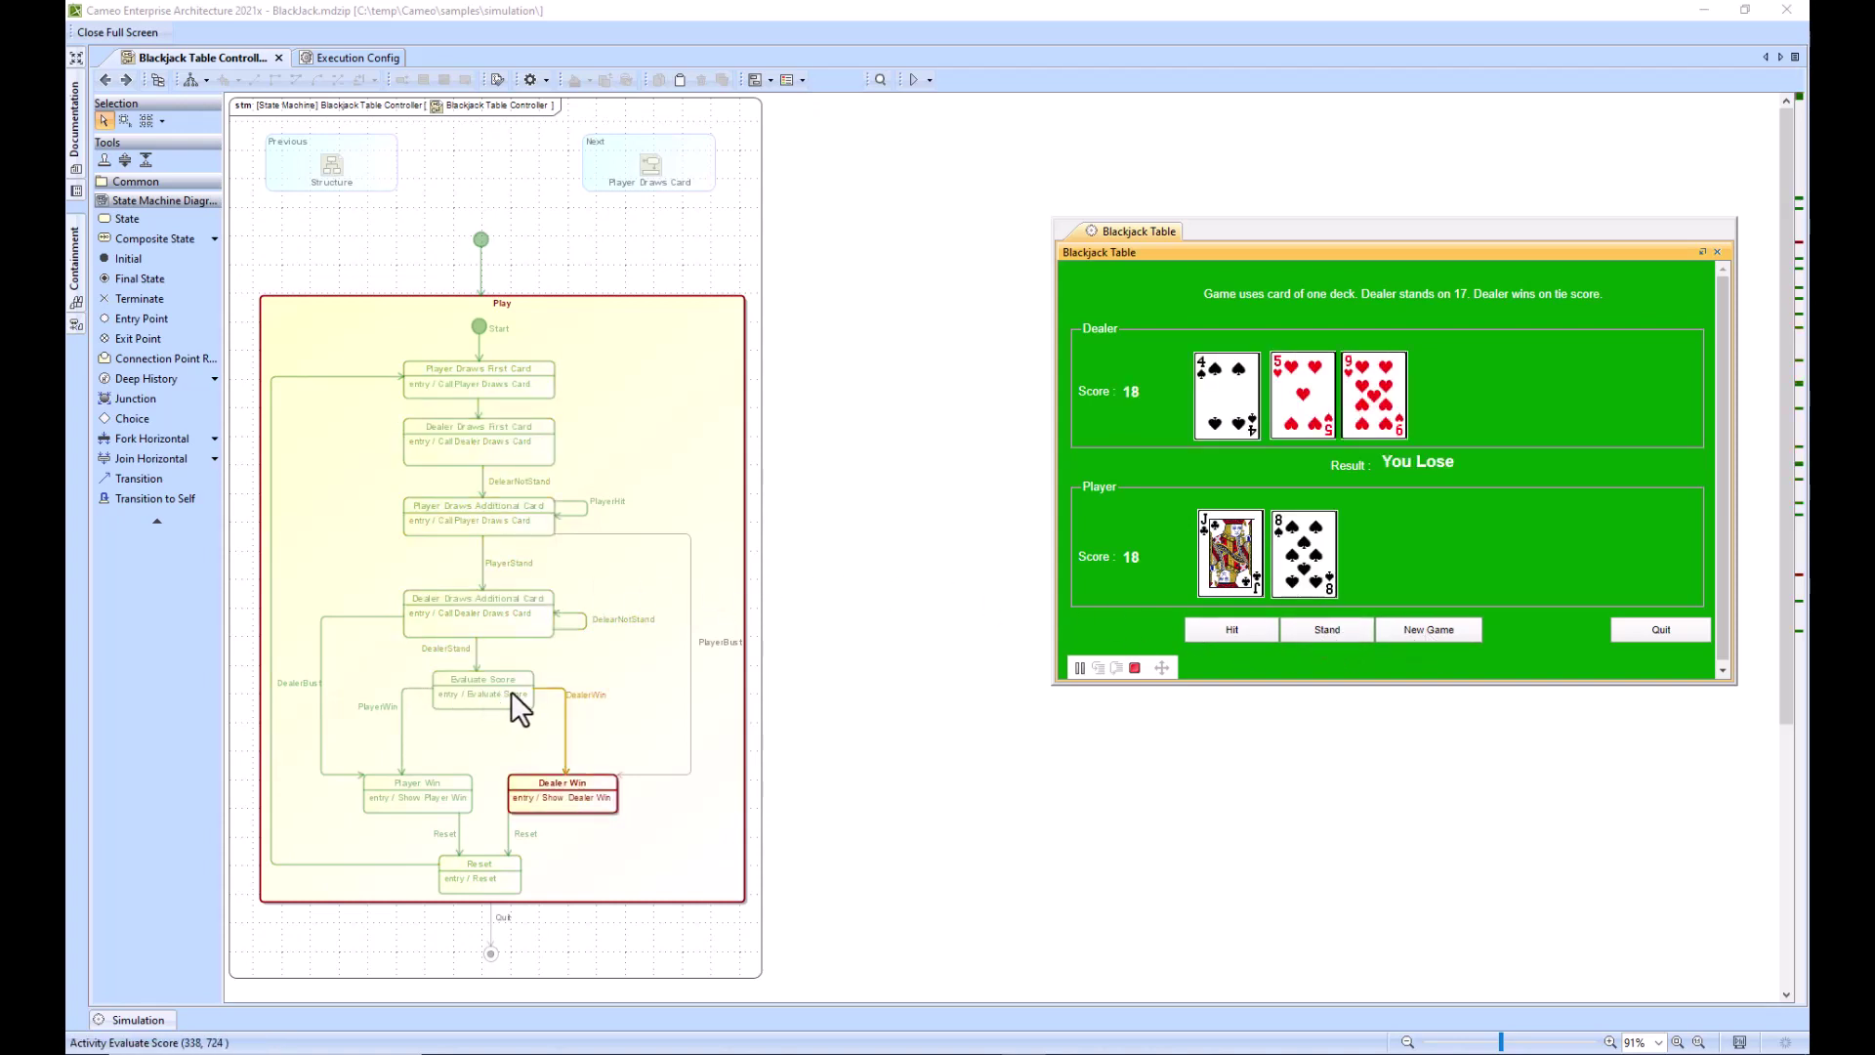
{"action": "double_click", "coordinate": [485, 693]}
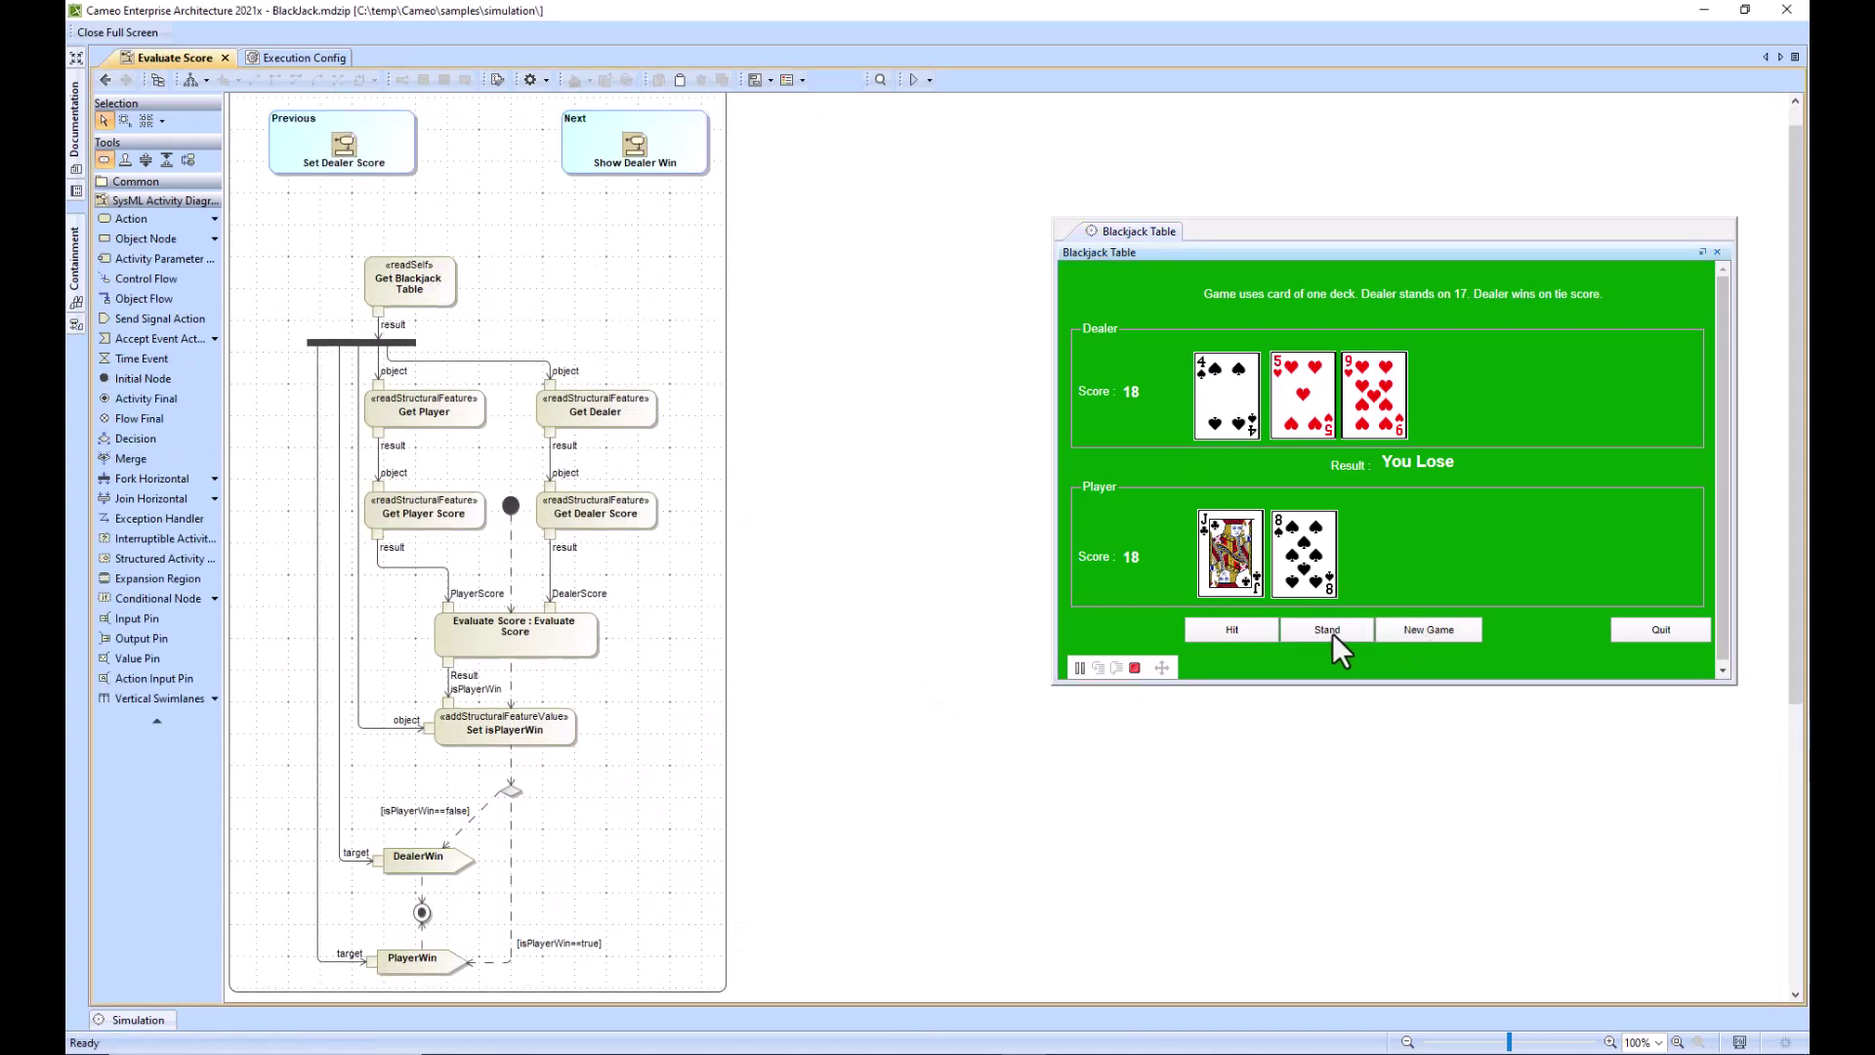
Play two rounds by standing, both won as the dealer busts at 22
{"action": "left_click", "coordinate": [1417, 631]}
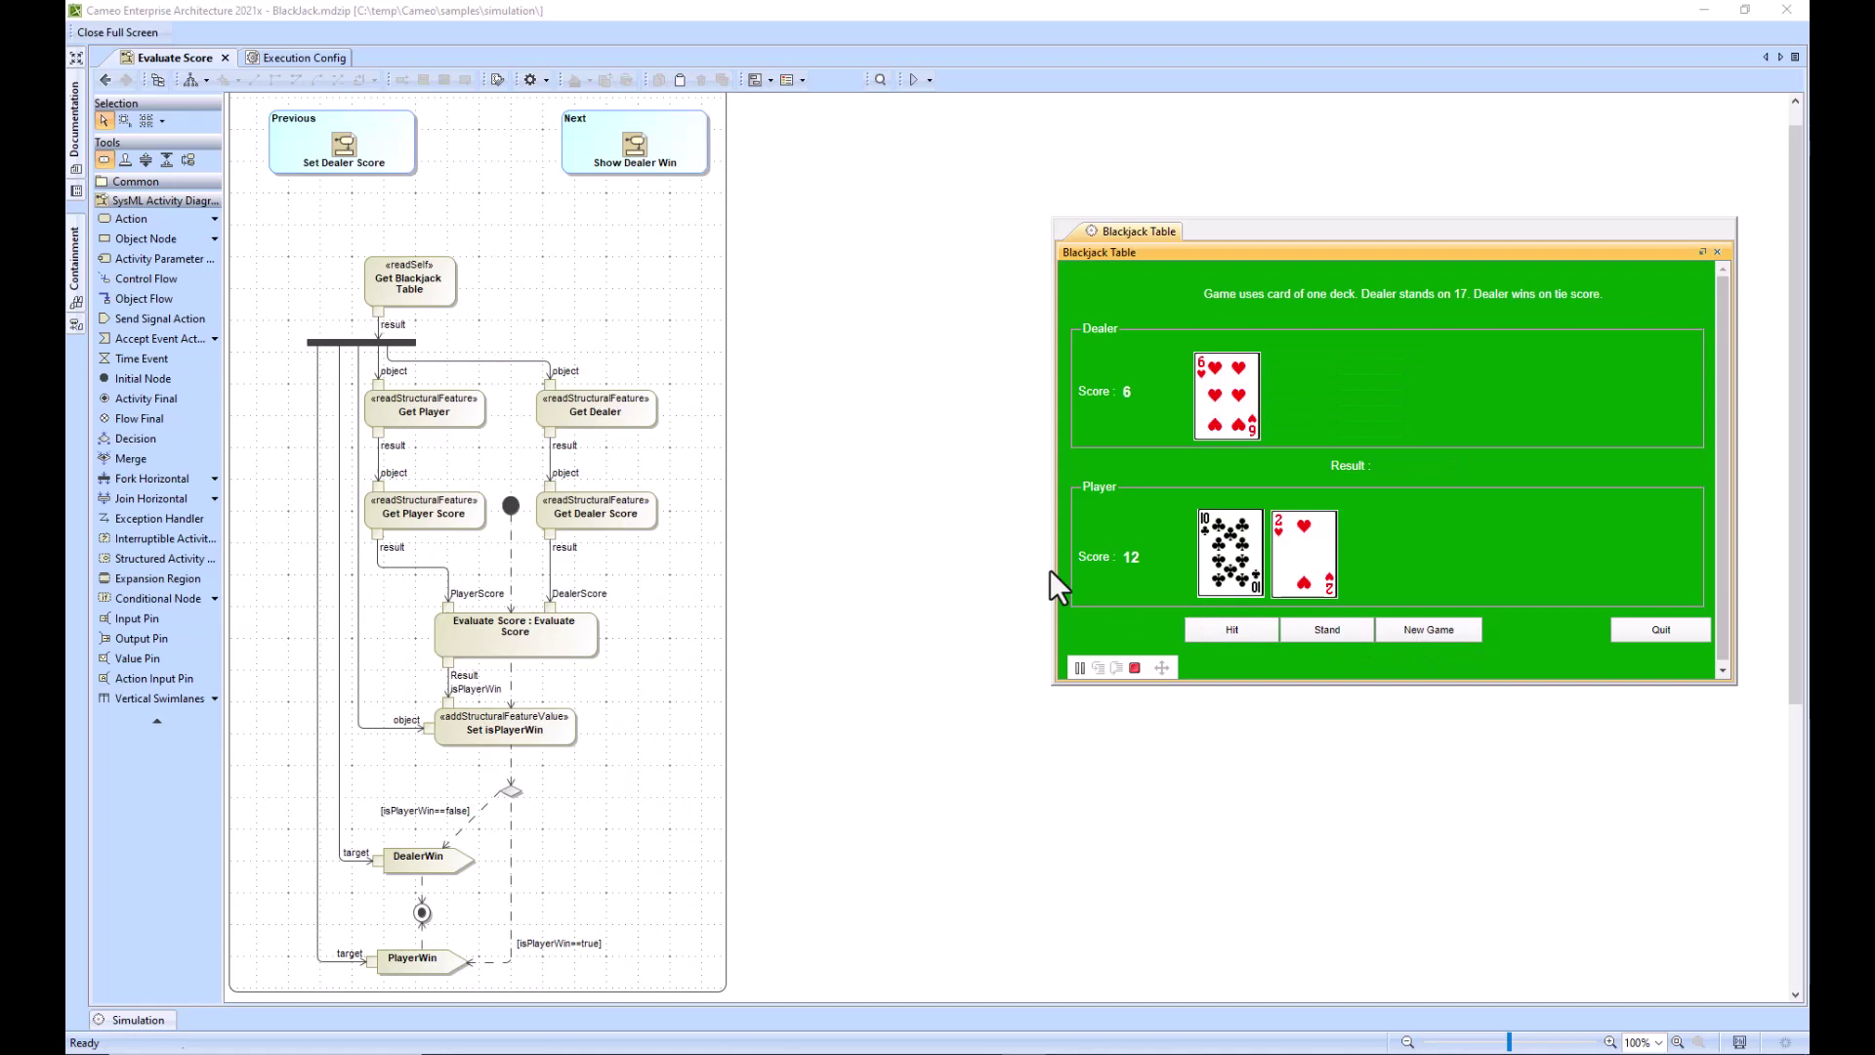
{"action": "left_click", "coordinate": [1320, 630]}
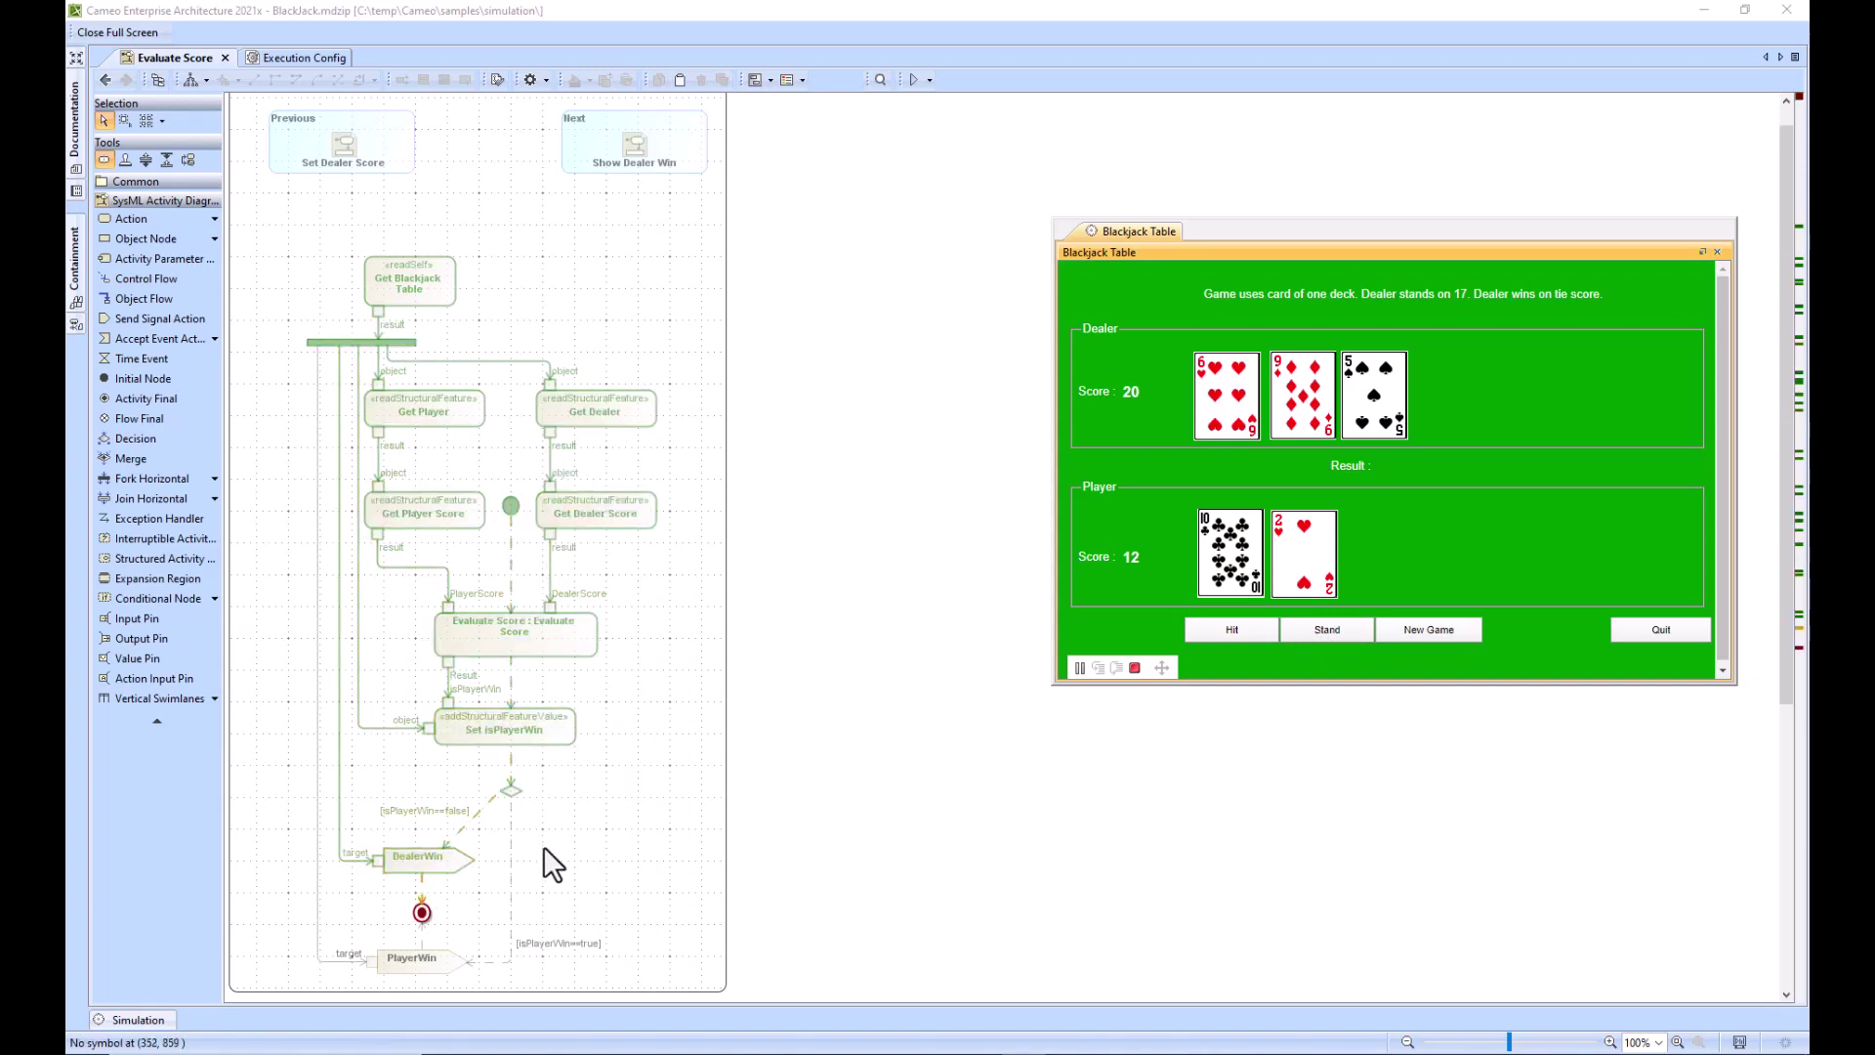
{"action": "left_click", "coordinate": [1444, 631]}
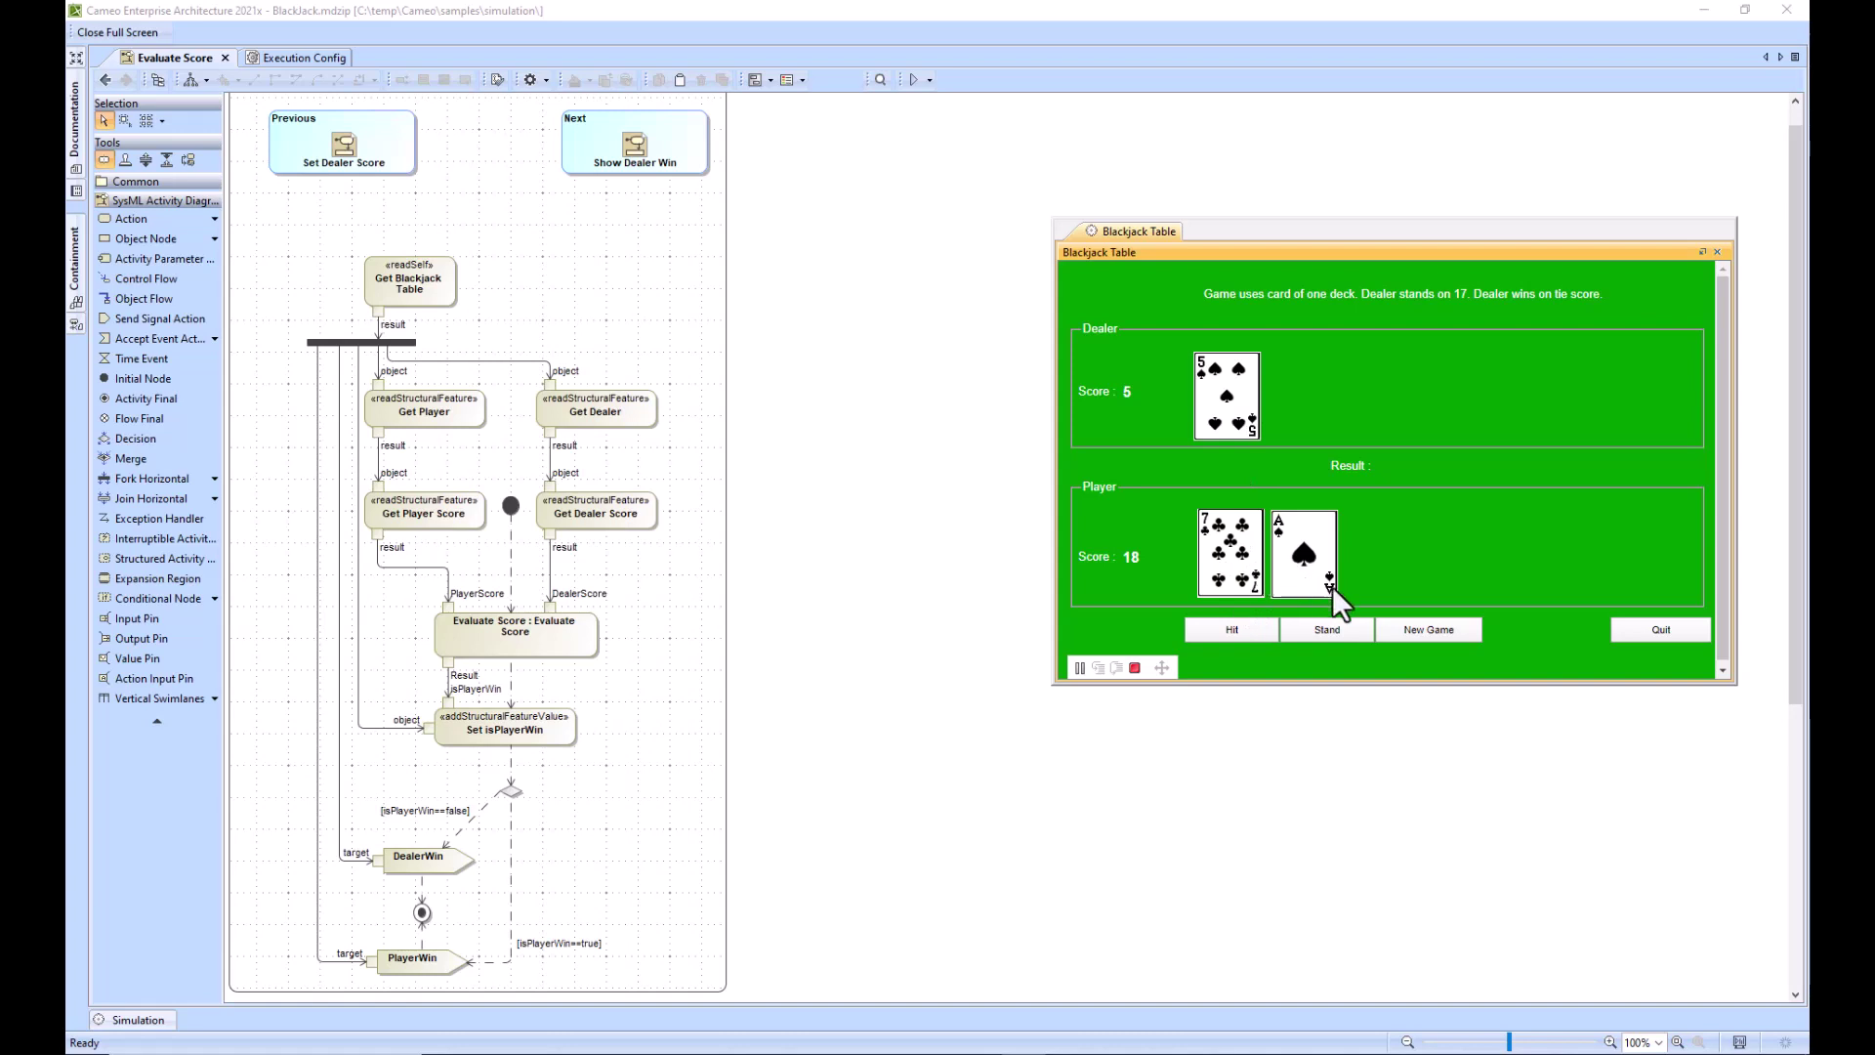
{"action": "left_click", "coordinate": [1322, 629]}
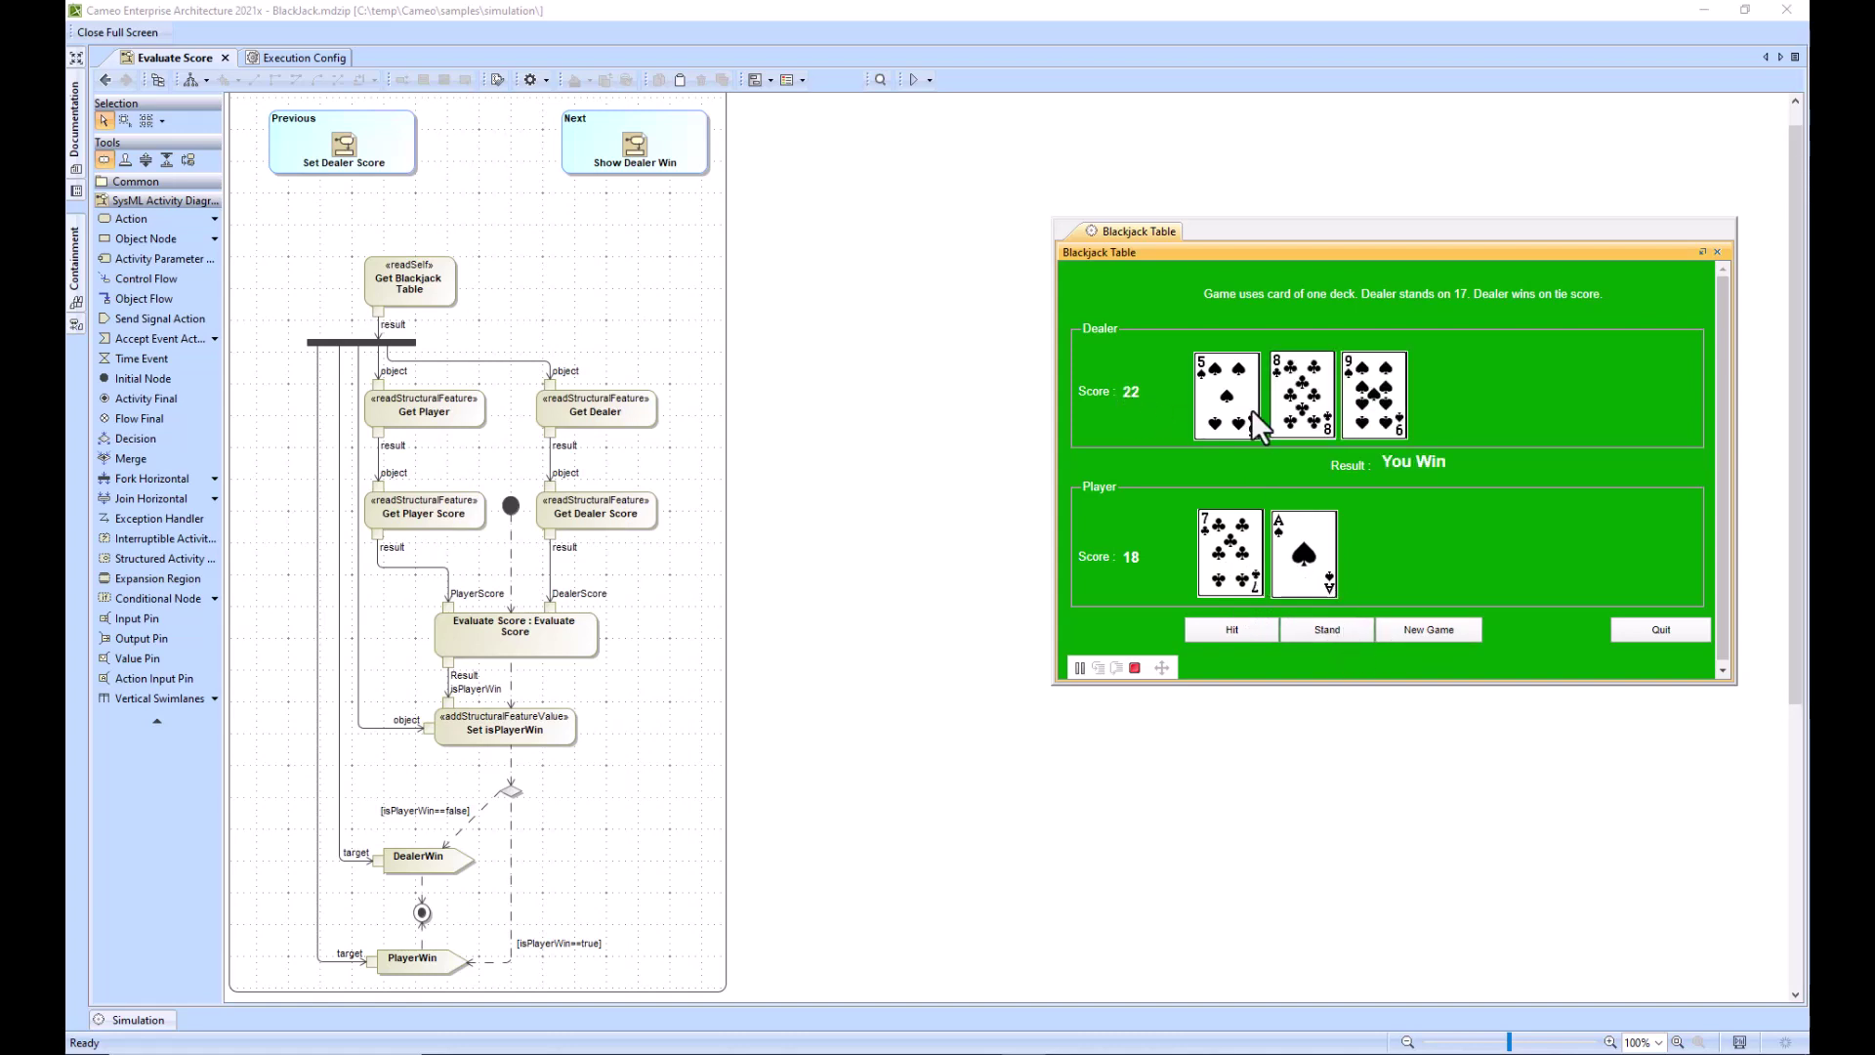
Stand on 21 in another round, then deal a fresh hand (20 vs 10) from the state machine
{"action": "left_click", "coordinate": [1418, 633]}
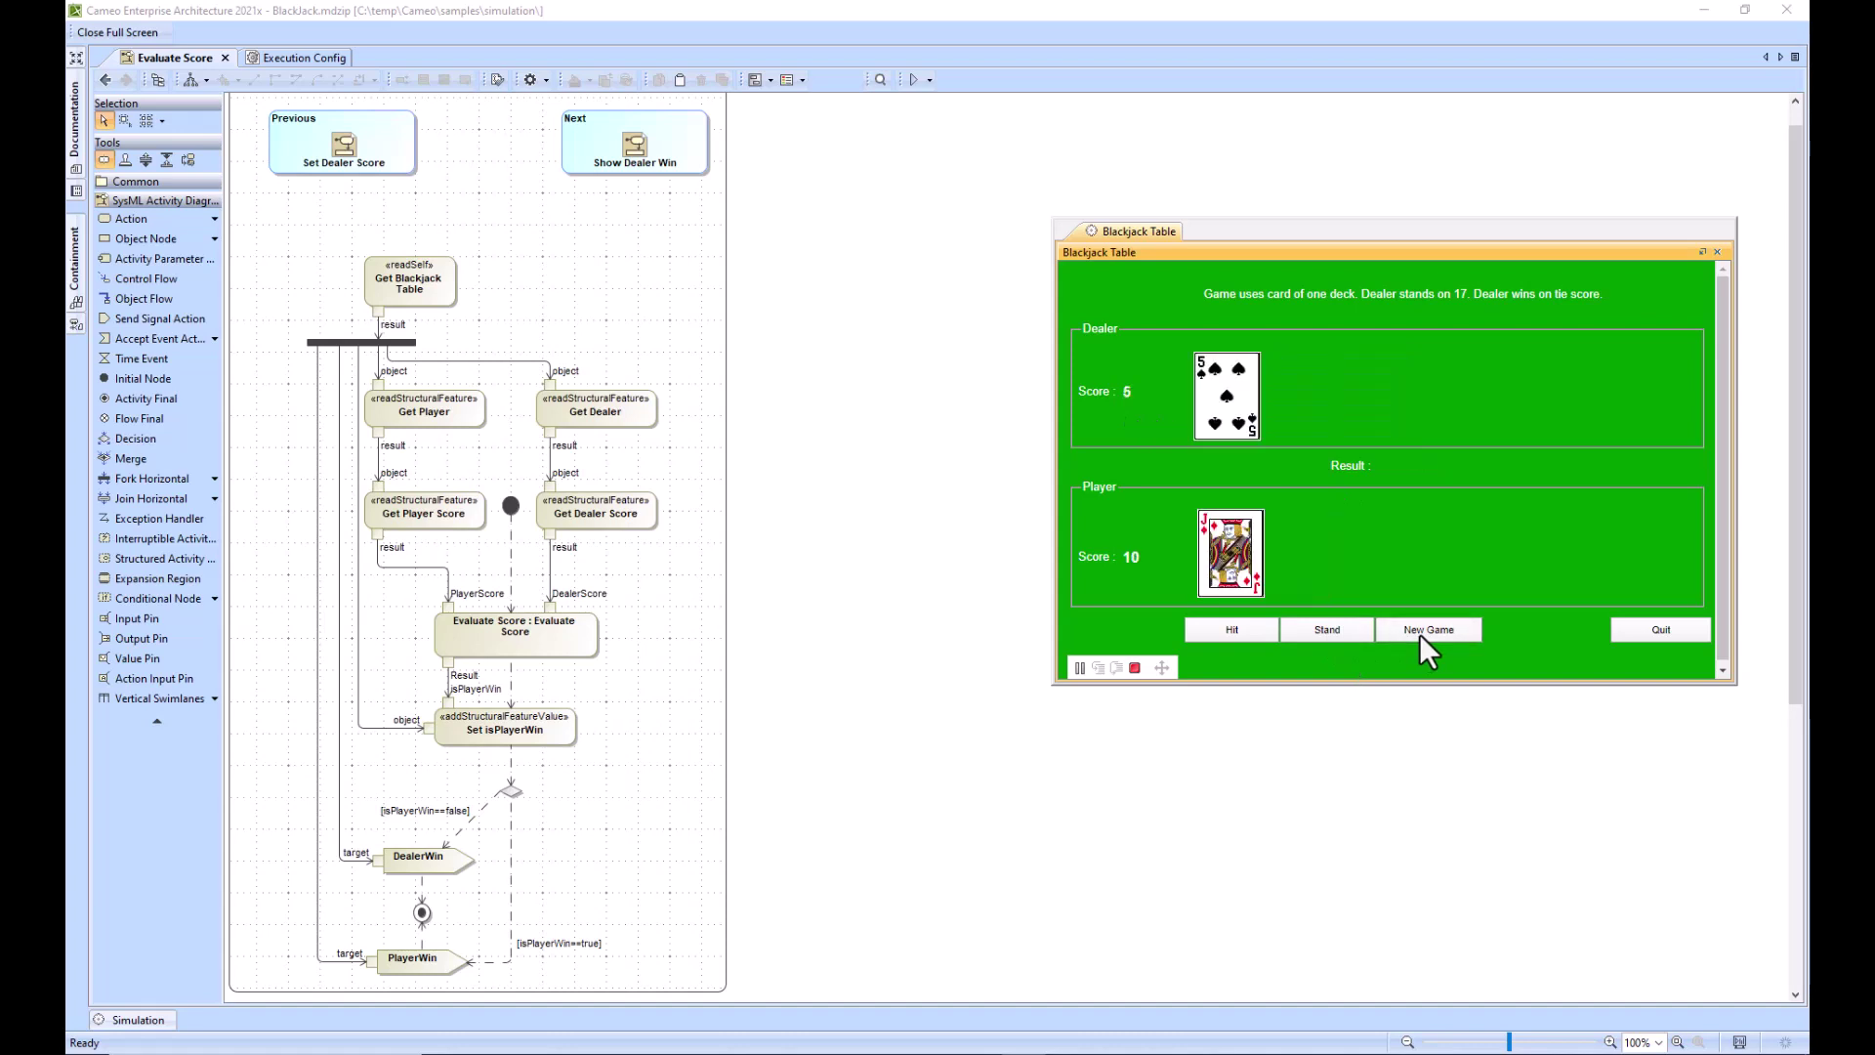
{"action": "left_click", "coordinate": [1320, 631]}
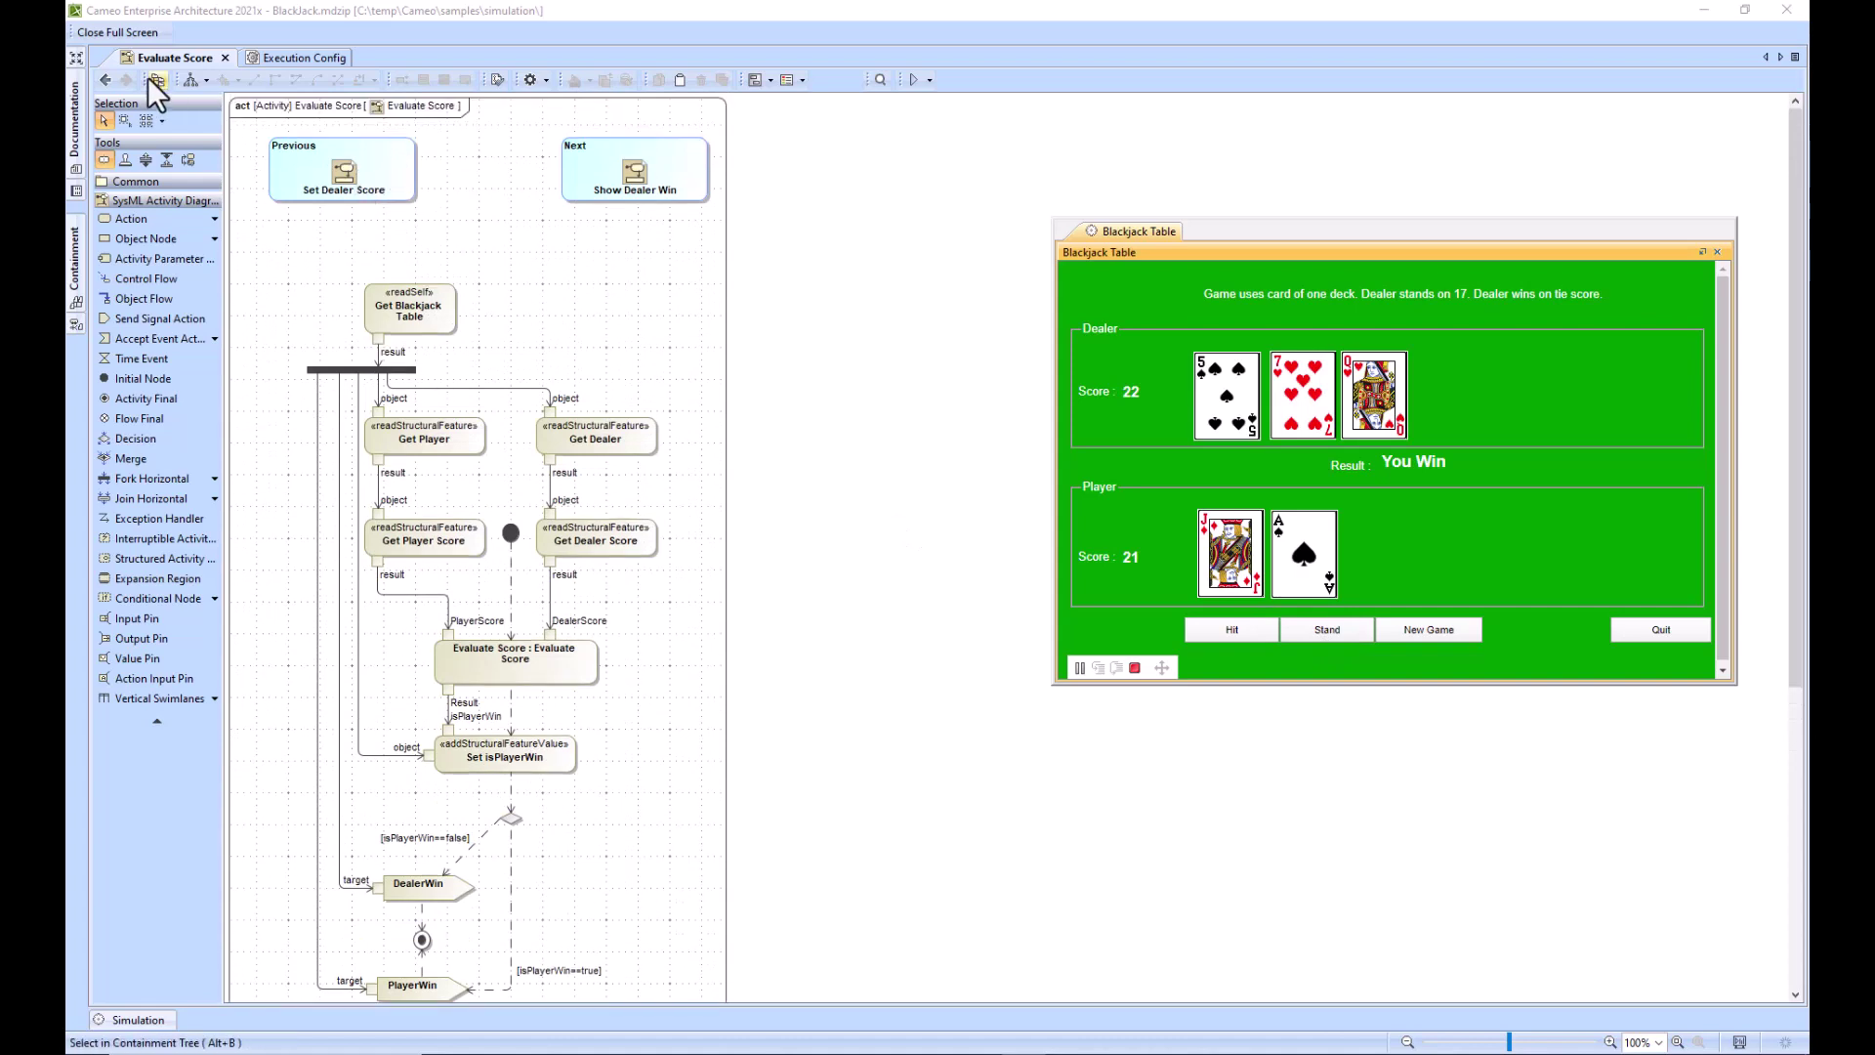
{"action": "left_click", "coordinate": [105, 80]}
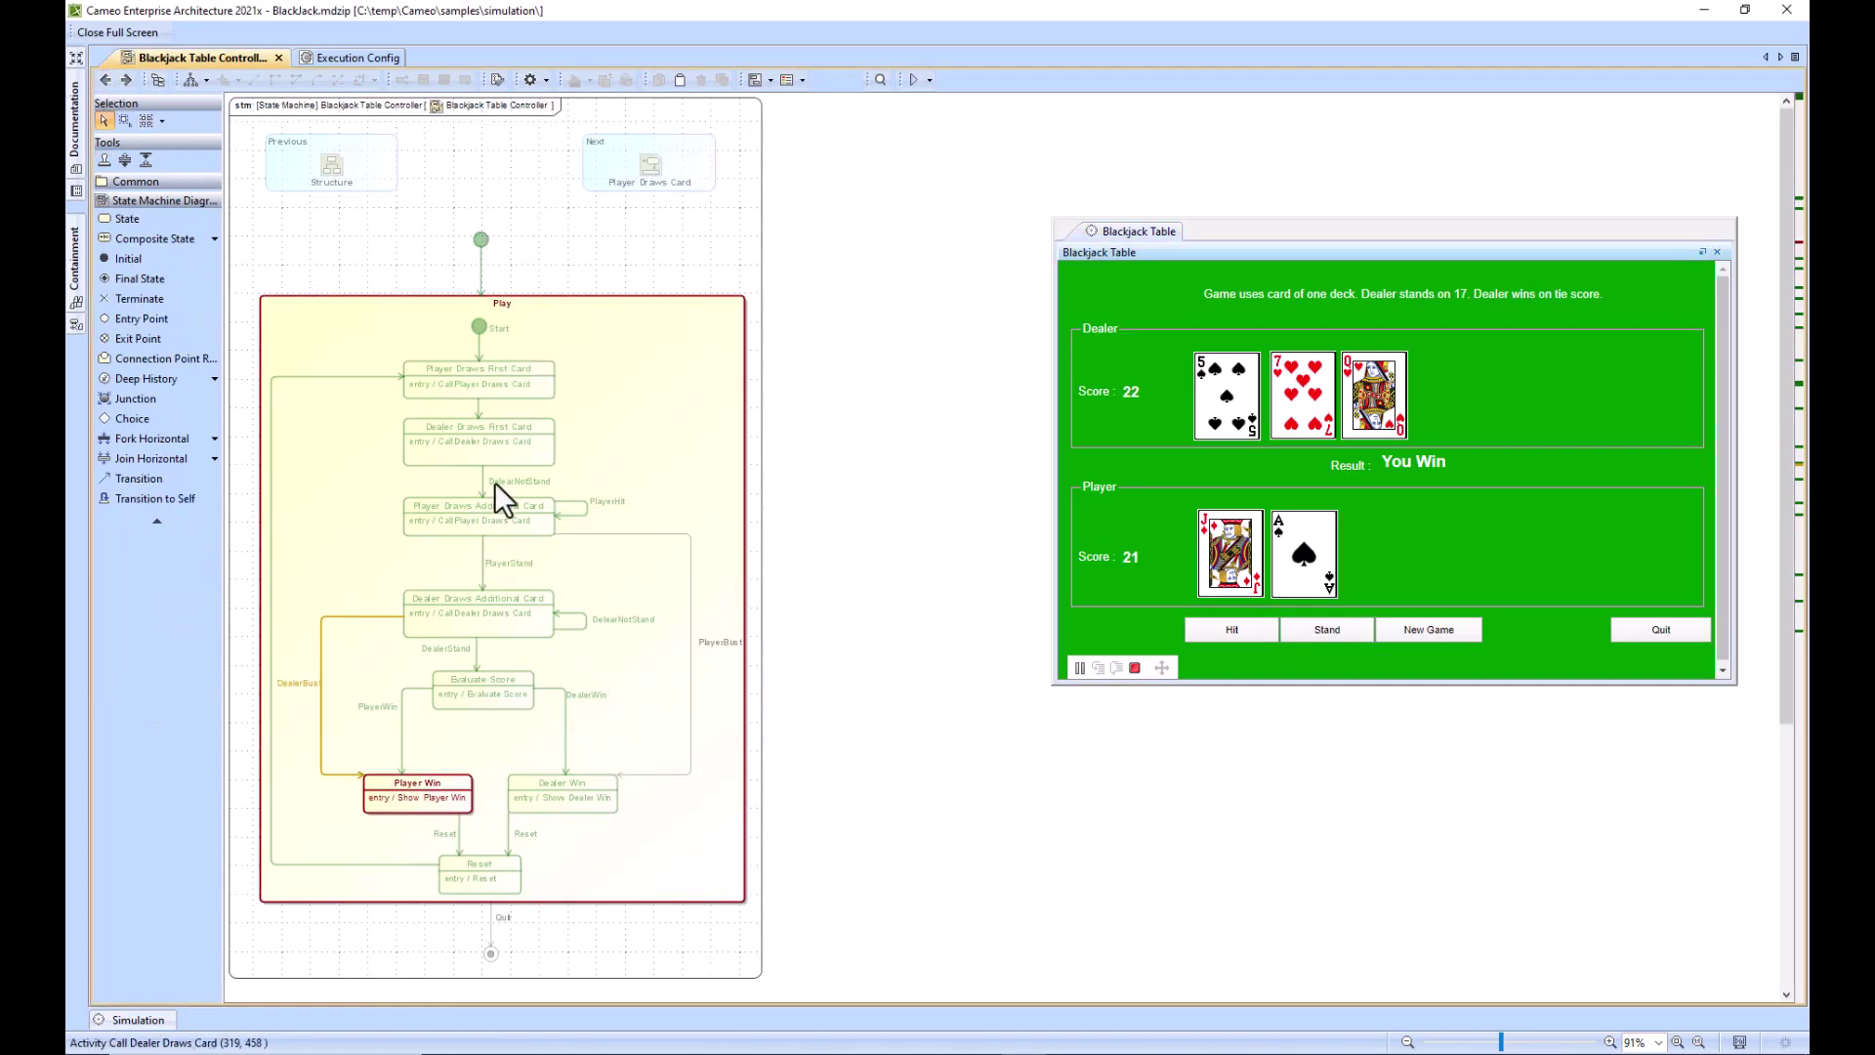
{"action": "left_click", "coordinate": [1420, 630]}
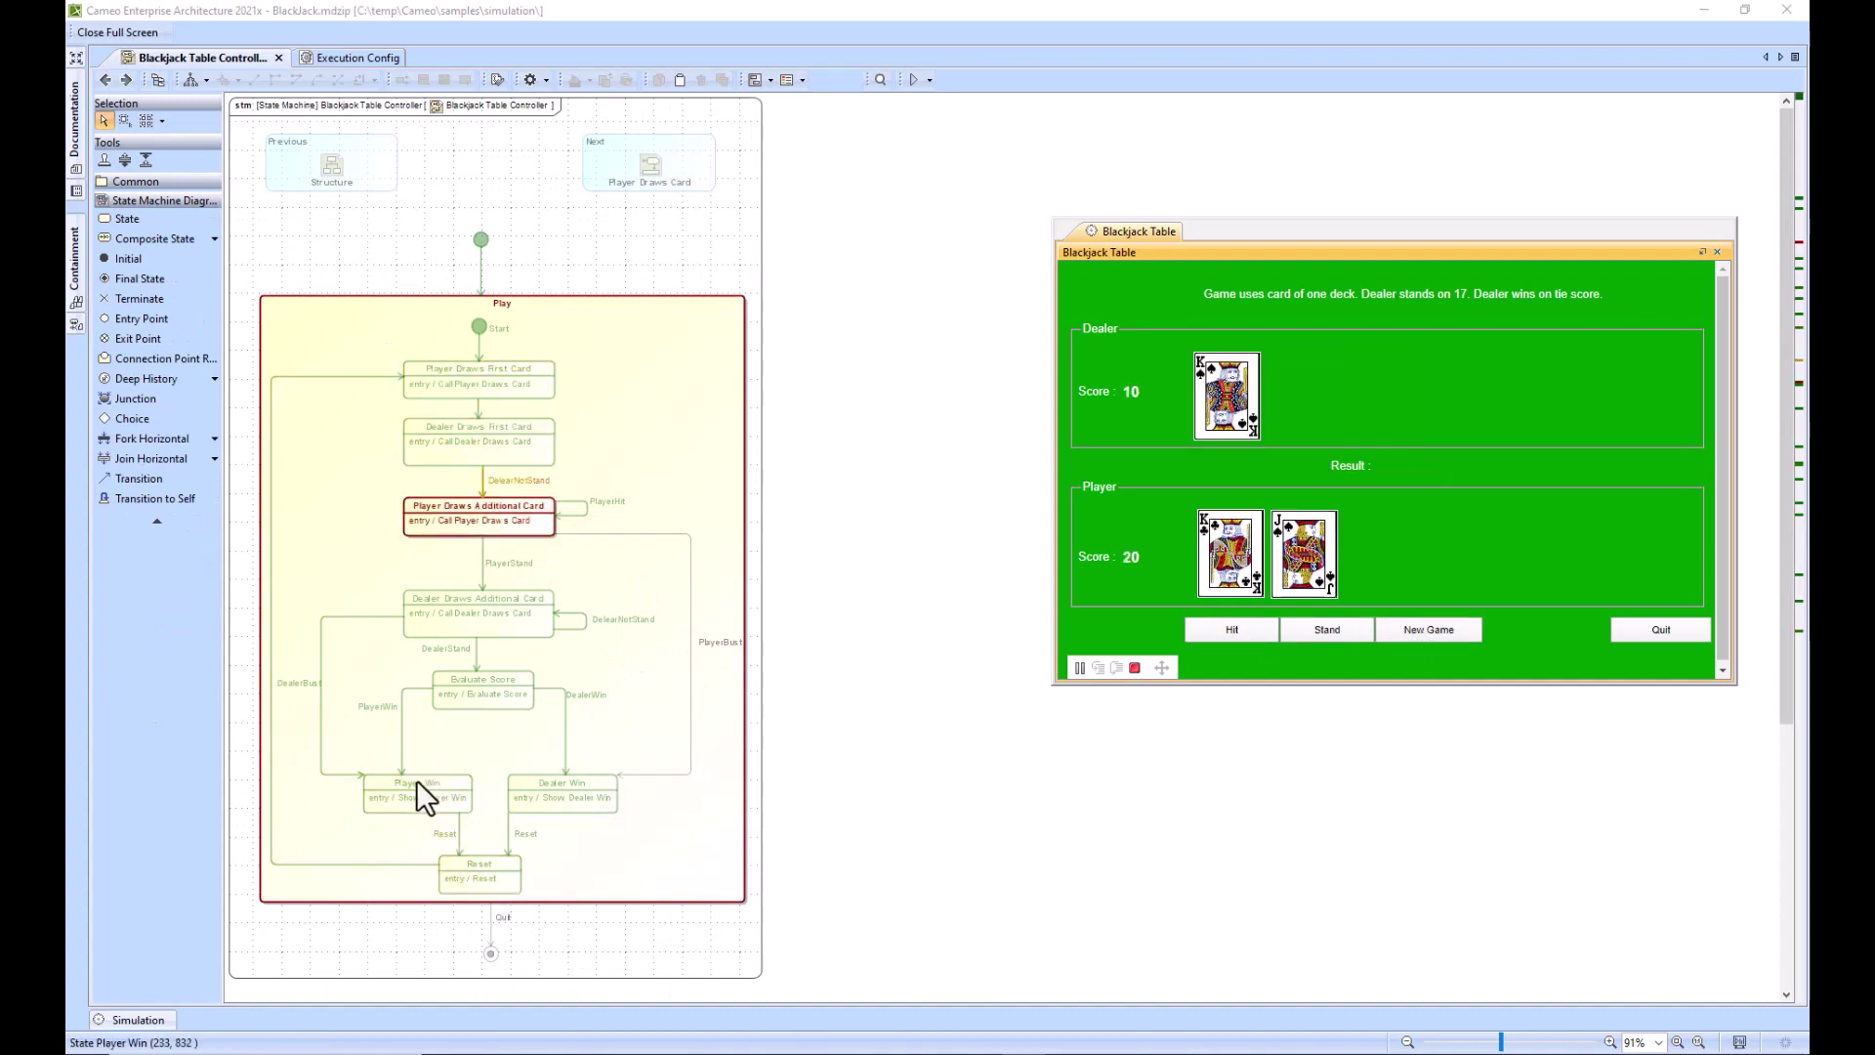
Open Evaluate Score, stand as the dealer busts at 23, deal again and nudge Get Blackjack Table
{"action": "double_click", "coordinate": [482, 695]}
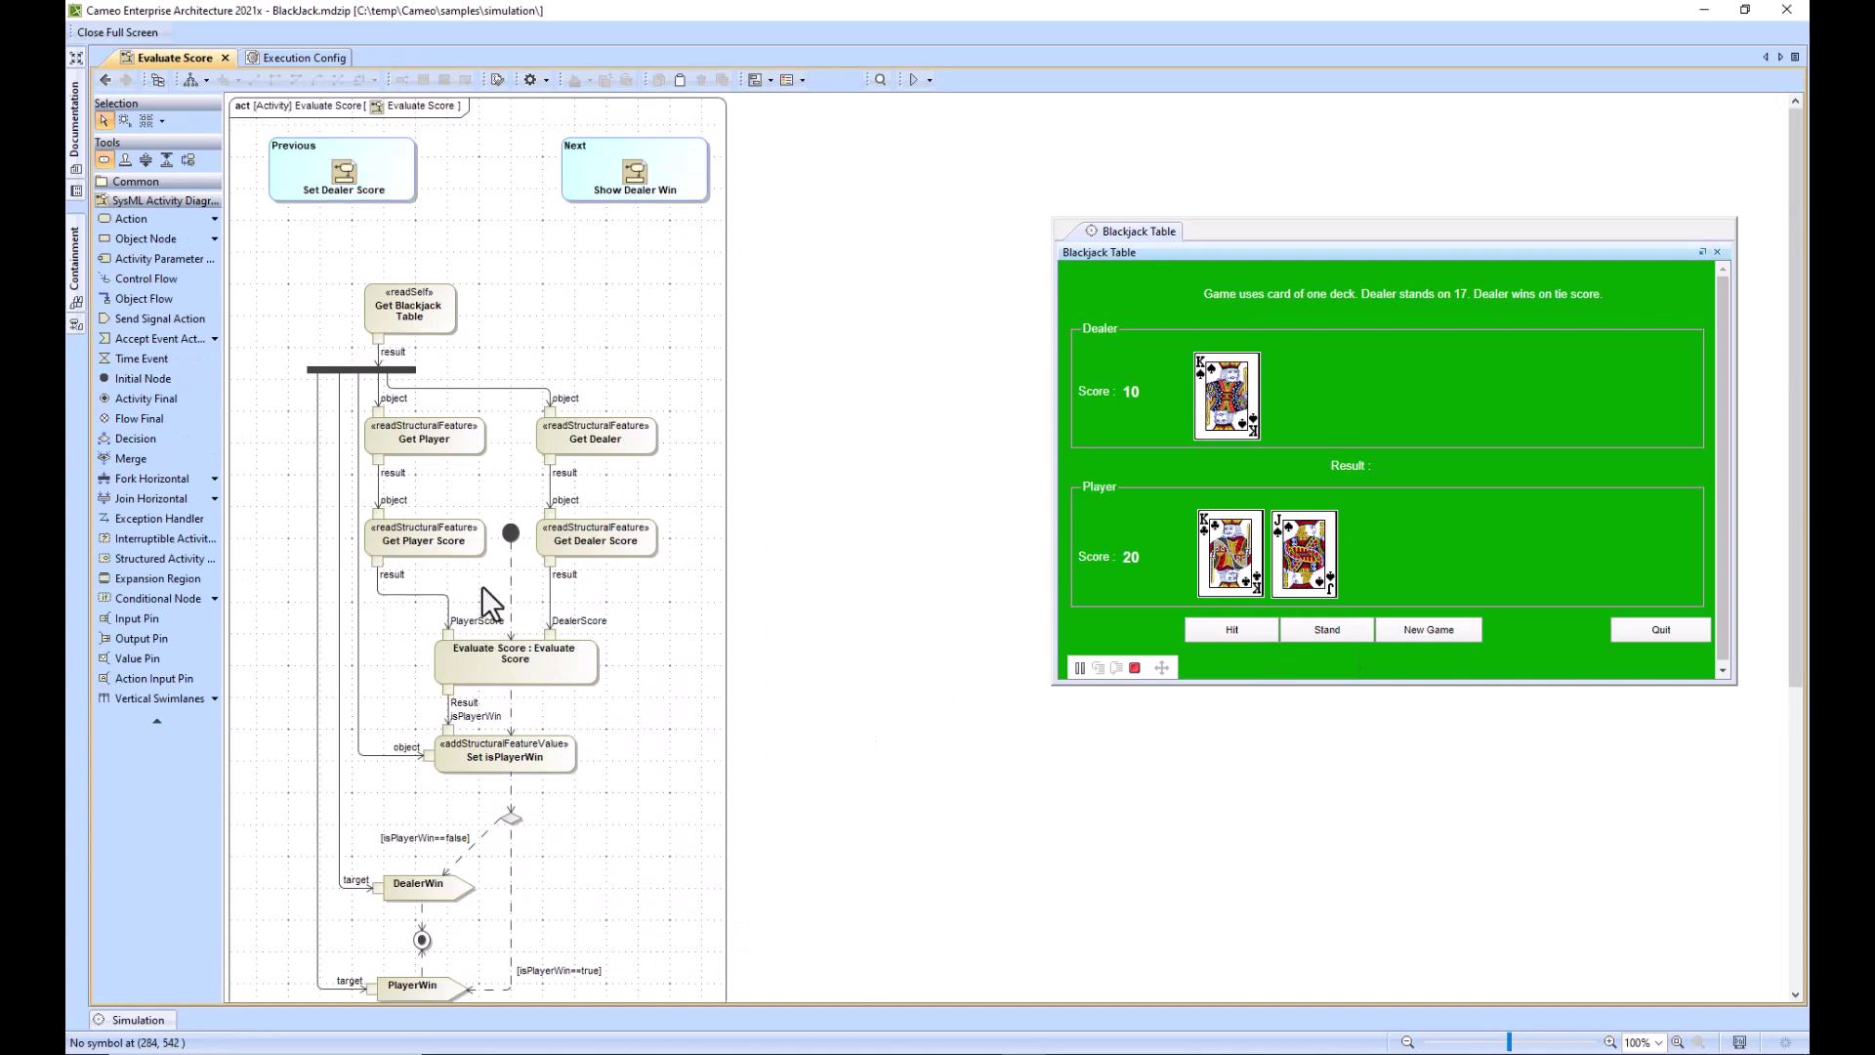
{"action": "left_click", "coordinate": [1321, 629]}
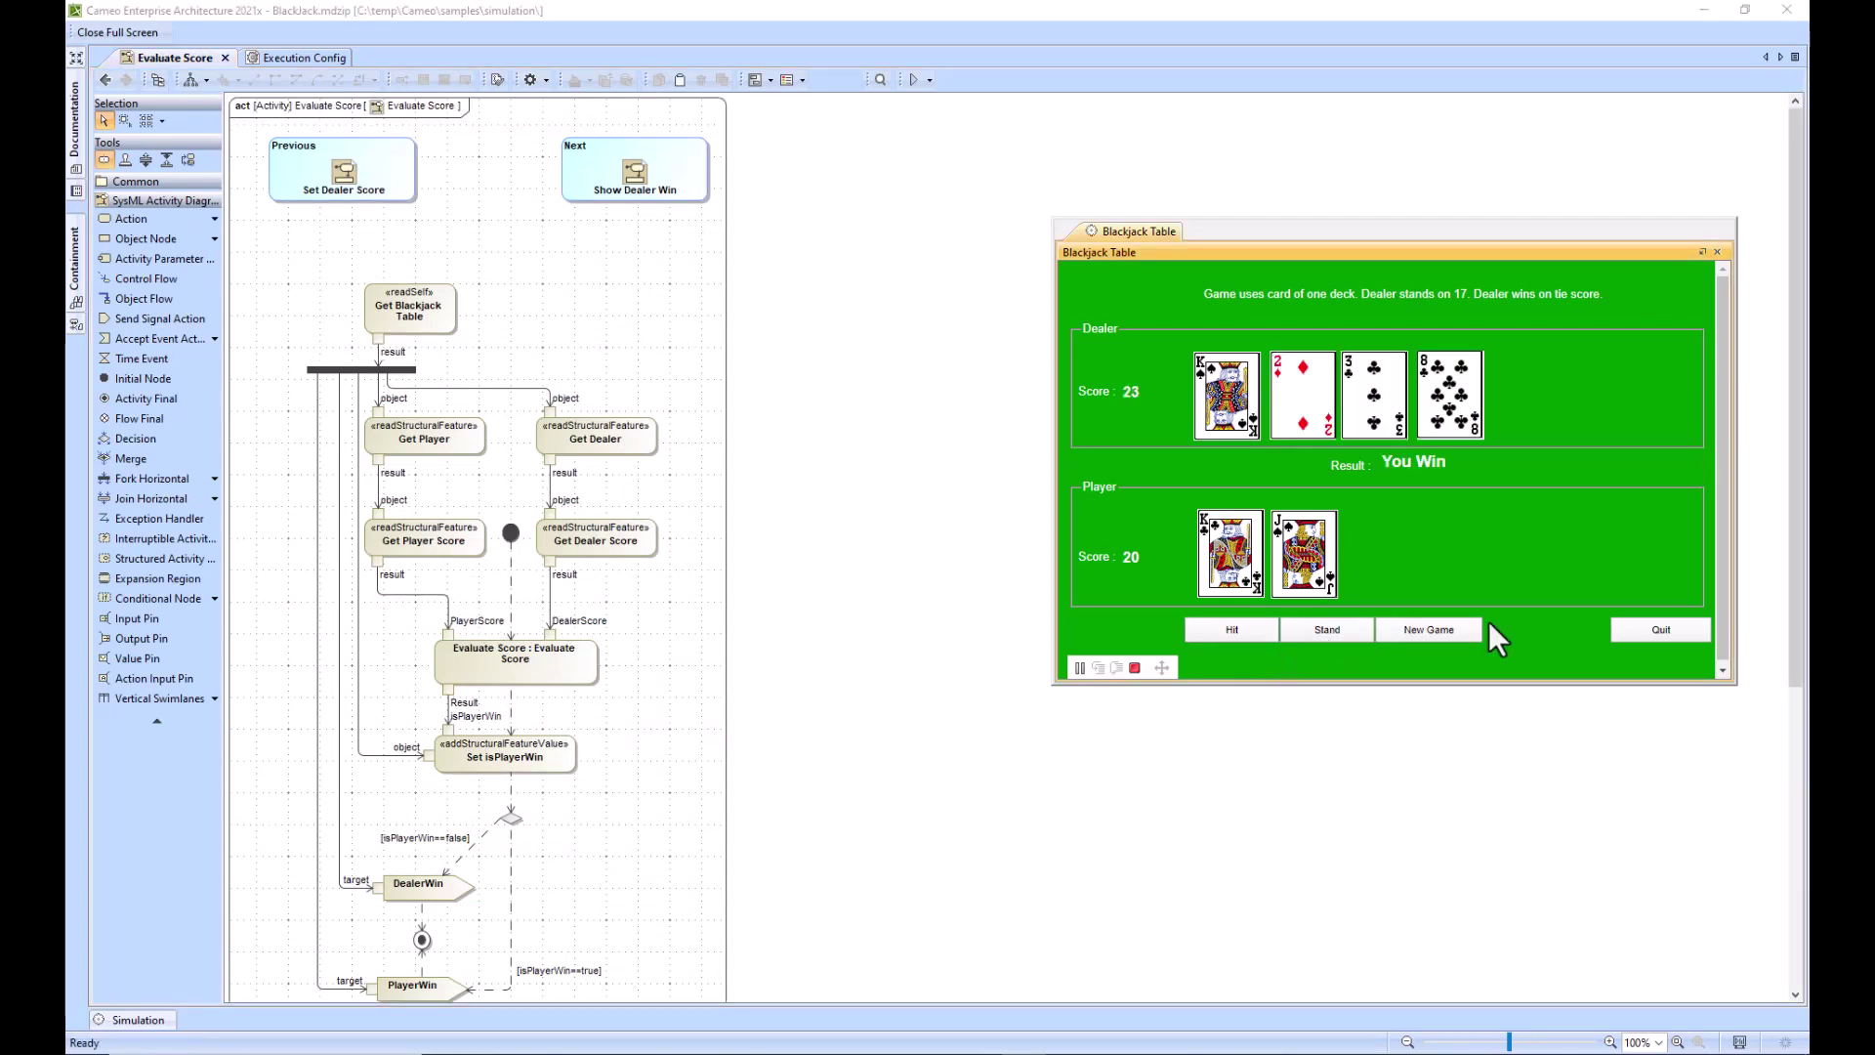
{"action": "left_click", "coordinate": [1428, 631]}
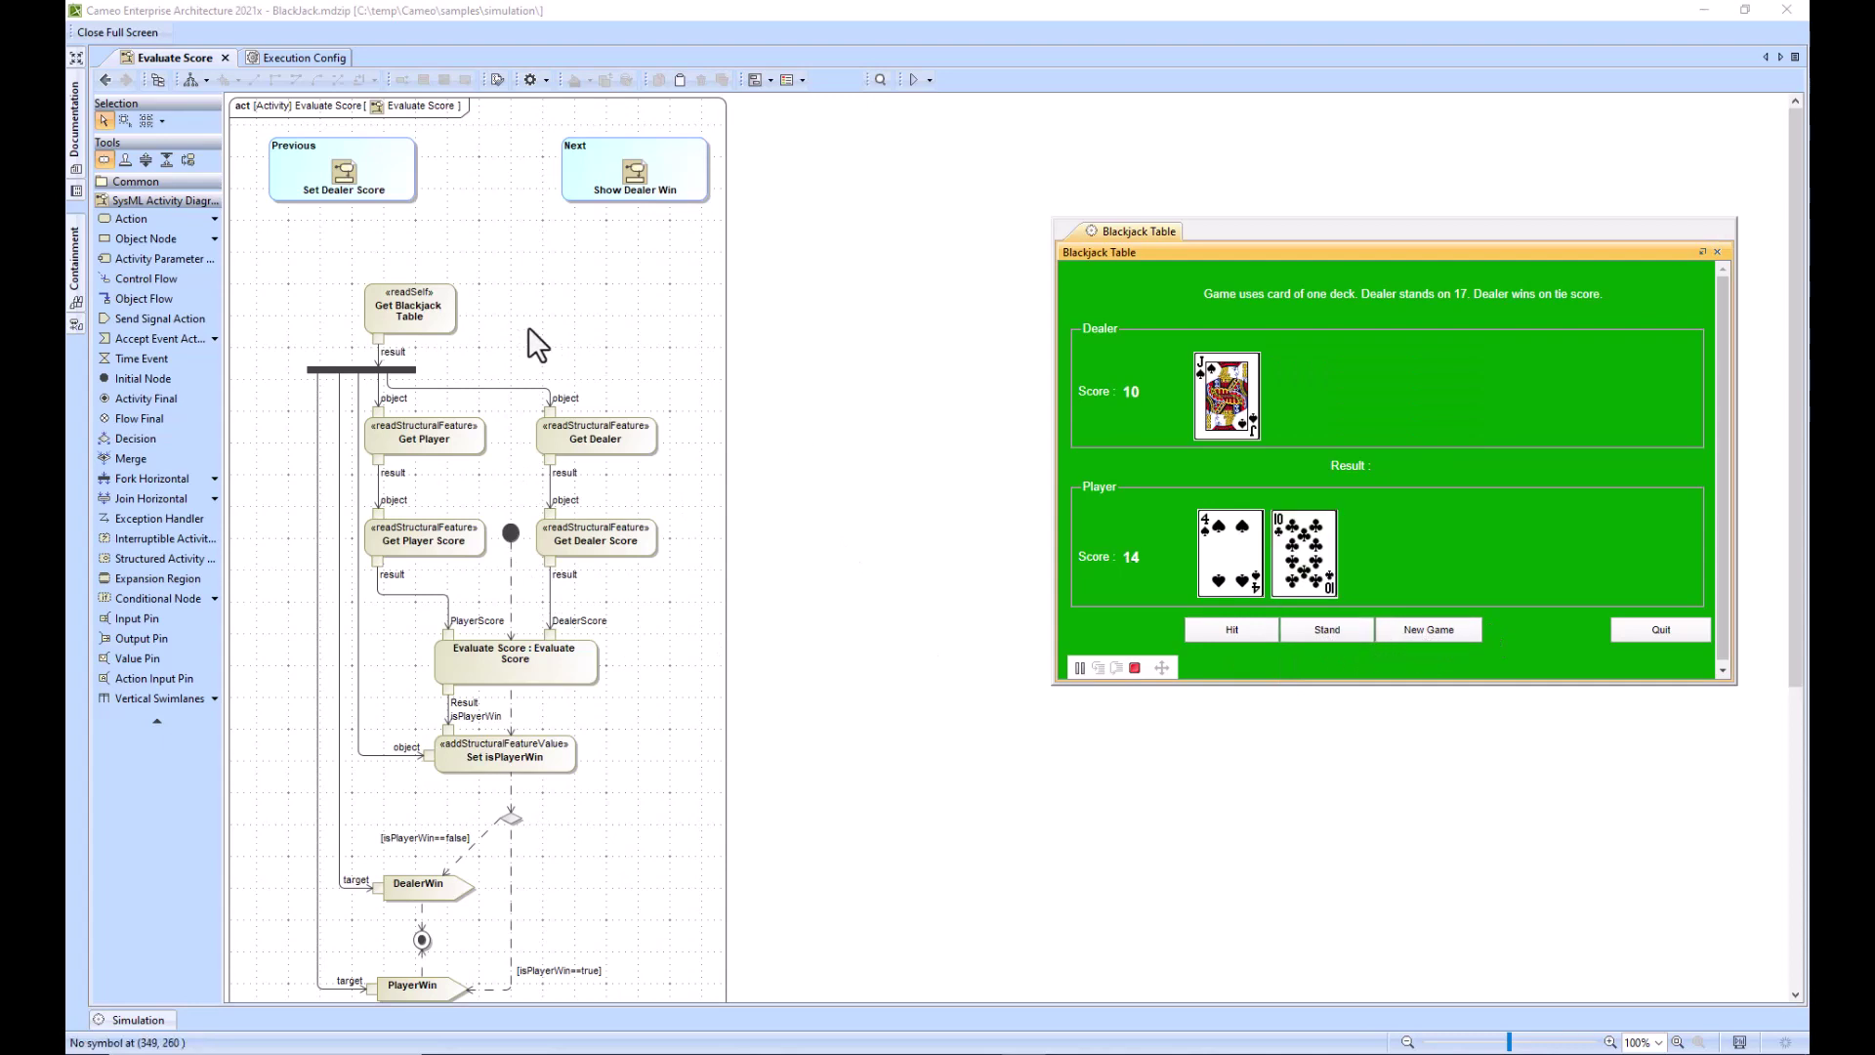
{"action": "mouse_move", "coordinate": [426, 330]}
{"action": "left_mouse_down"}
{"action": "mouse_move", "coordinate": [426, 305]}
{"action": "mouse_move", "coordinate": [420, 326]}
{"action": "left_mouse_up"}
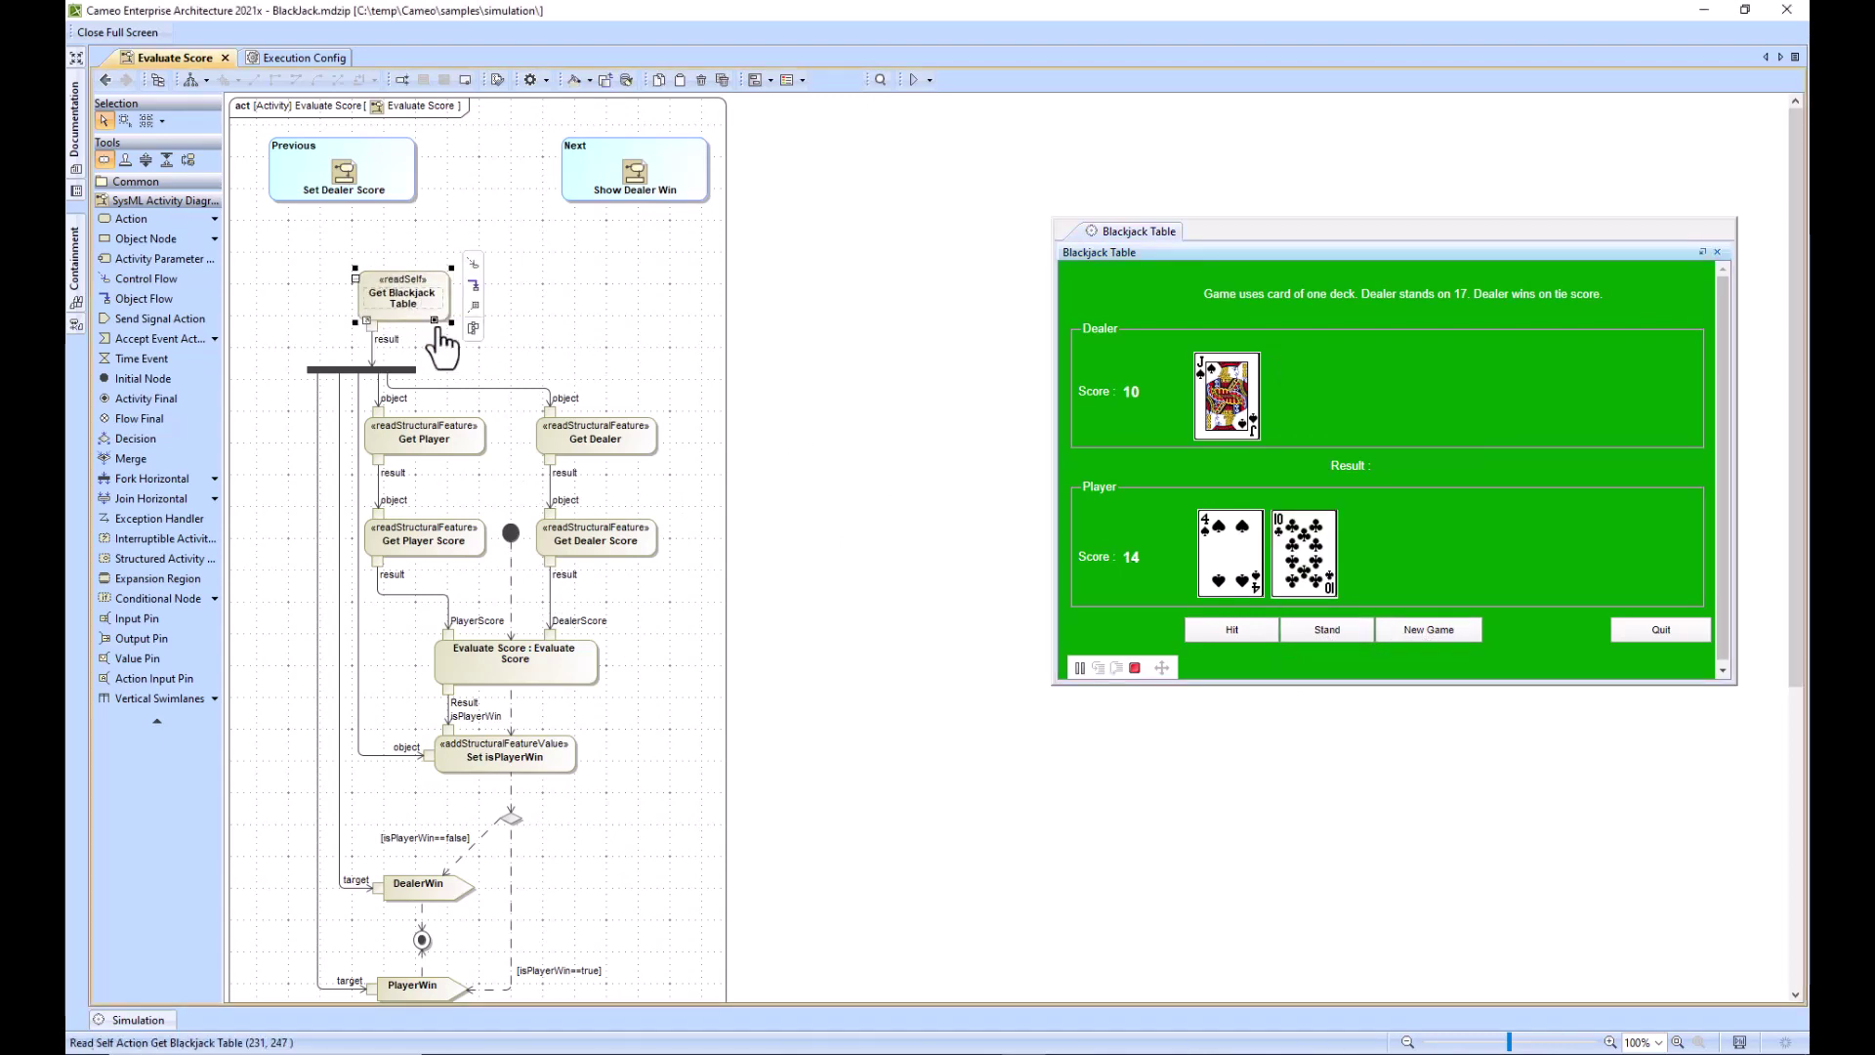
{"action": "scroll", "coordinate": [549, 430], "scroll_direction": "down", "scroll_amount": 3}
{"action": "scroll", "coordinate": [554, 432], "scroll_direction": "up", "scroll_amount": 3}
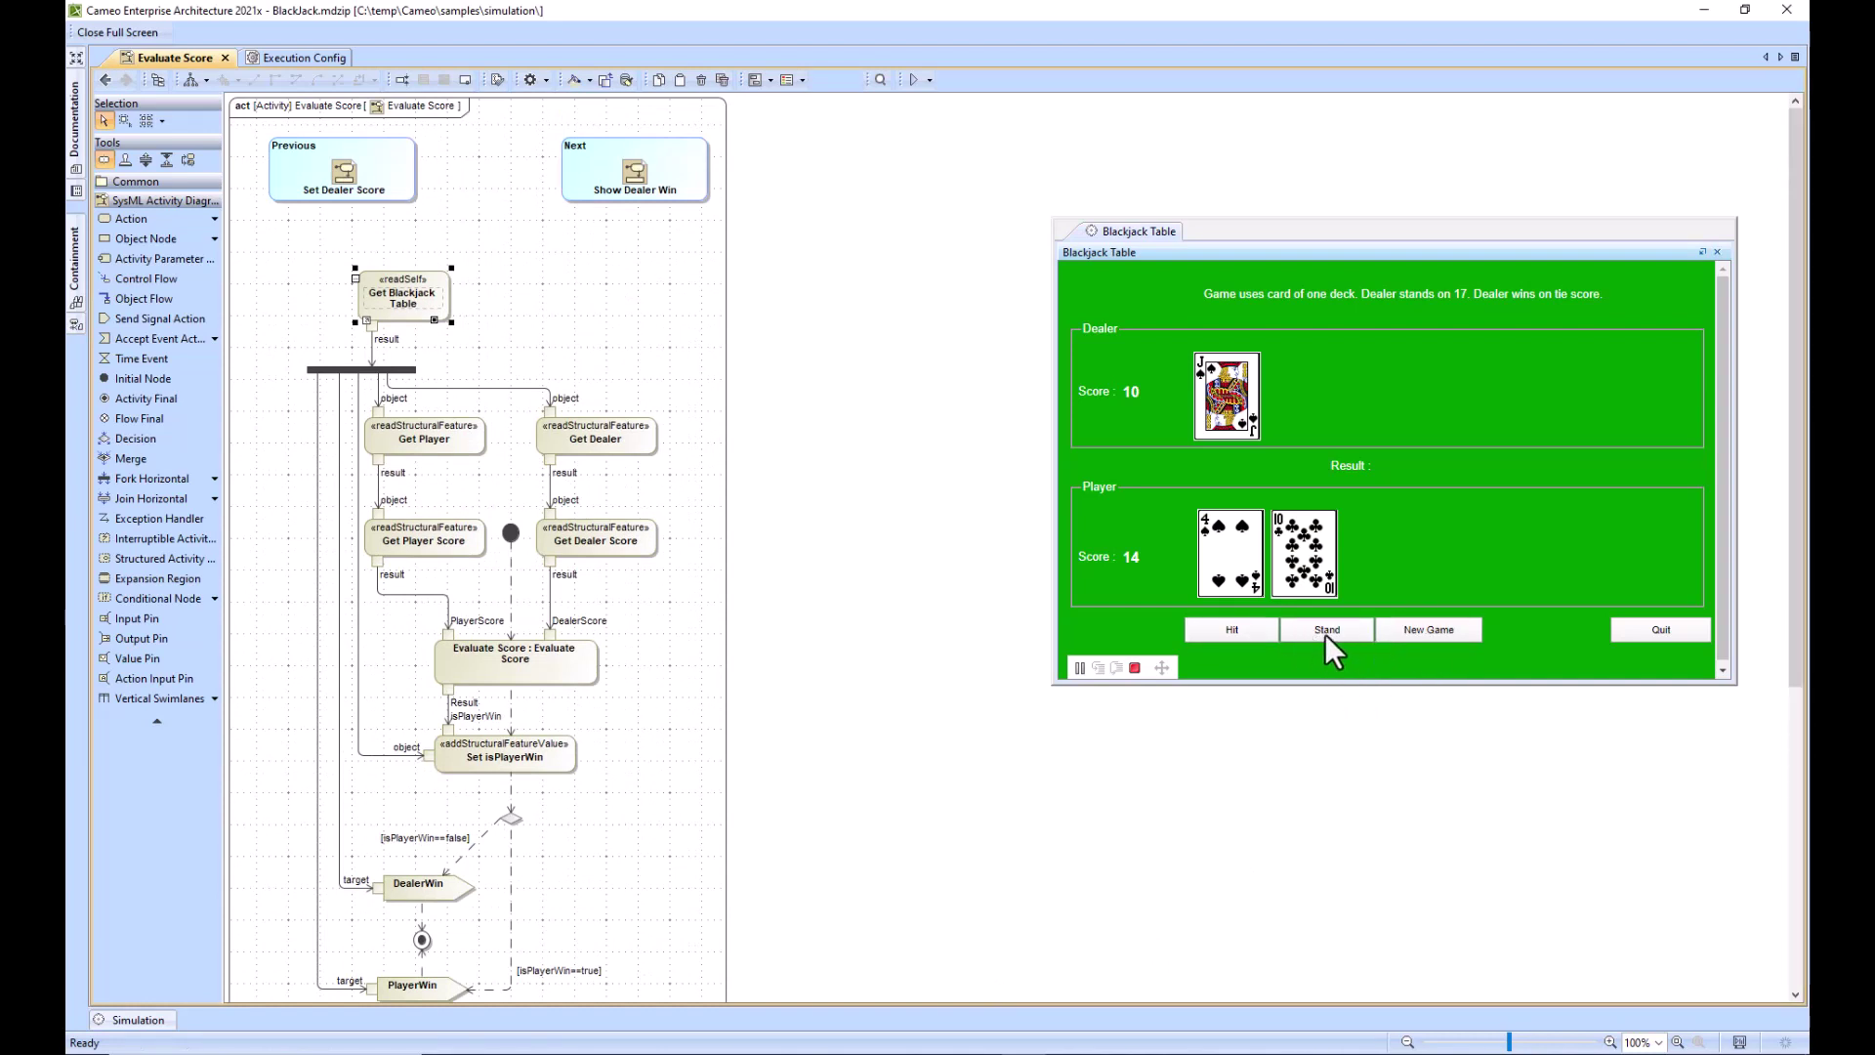
Hit and bust at 24, deal once more, then close the Blackjack Table window
{"action": "left_click", "coordinate": [1220, 631]}
{"action": "left_click", "coordinate": [1414, 629]}
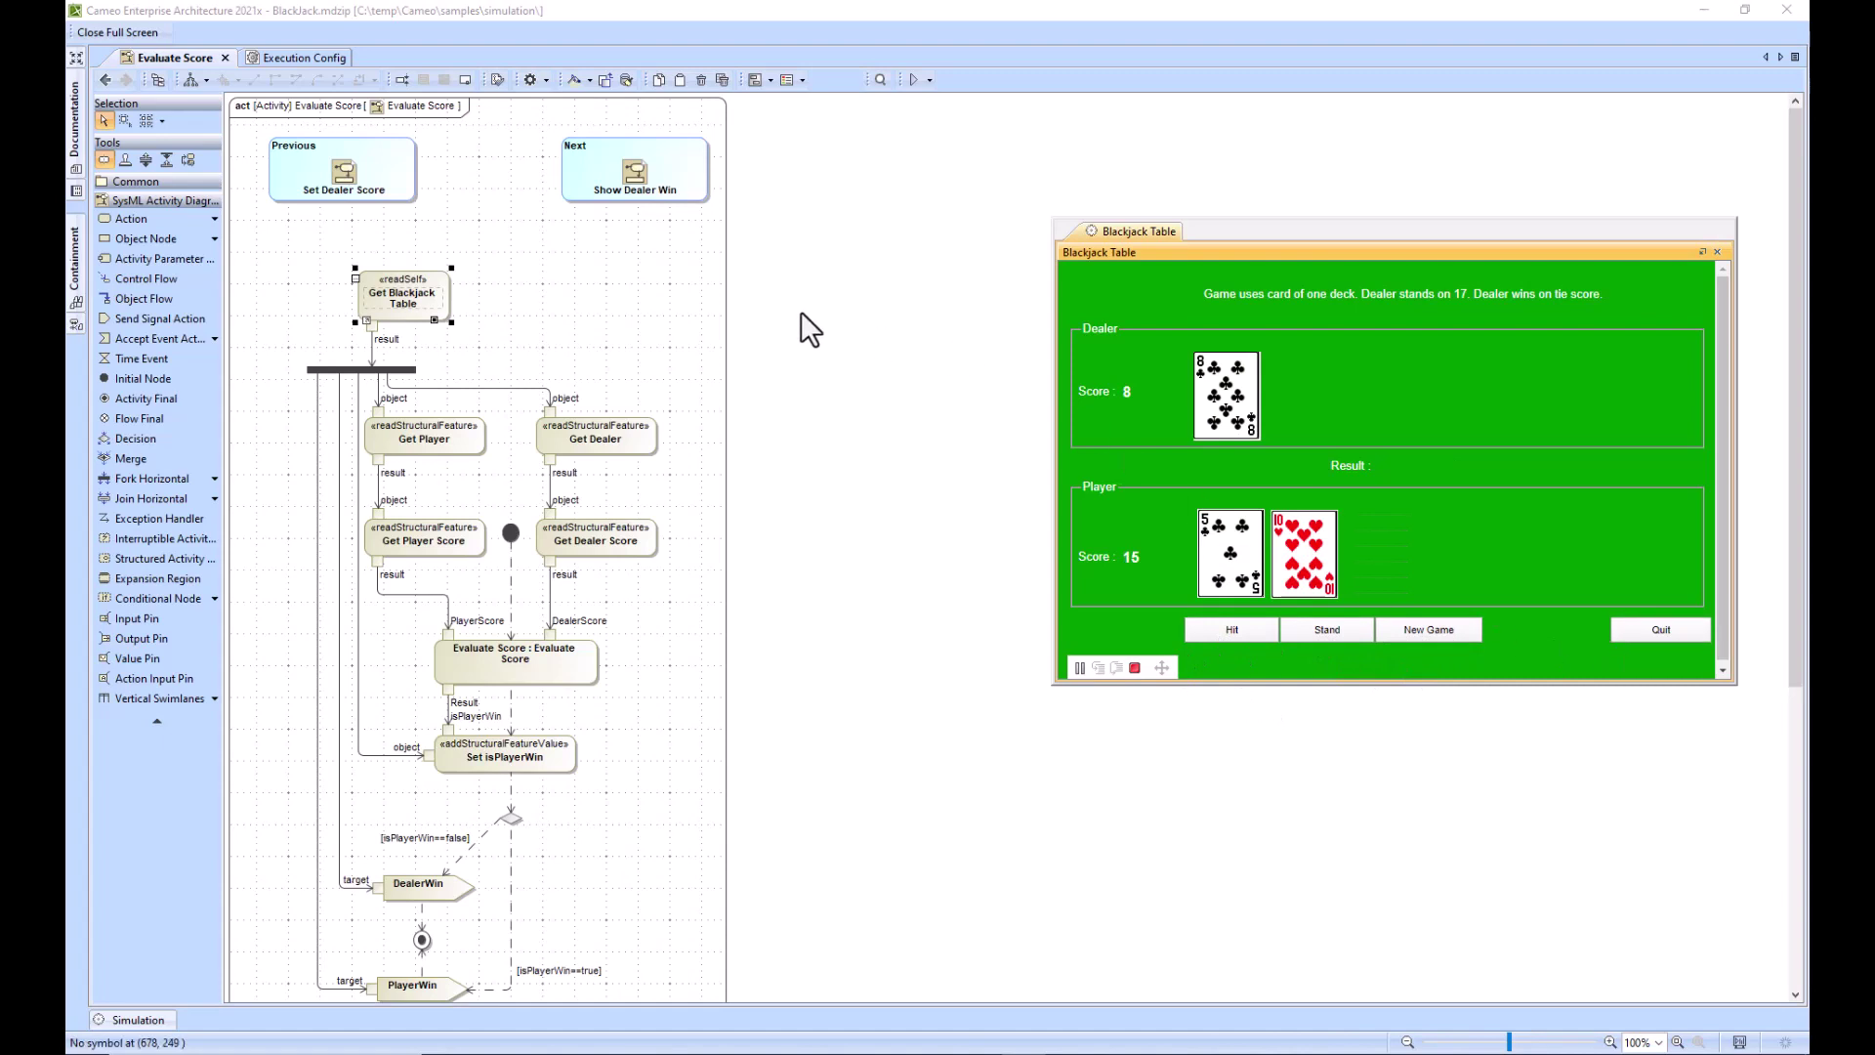
{"action": "left_click", "coordinate": [1662, 633]}
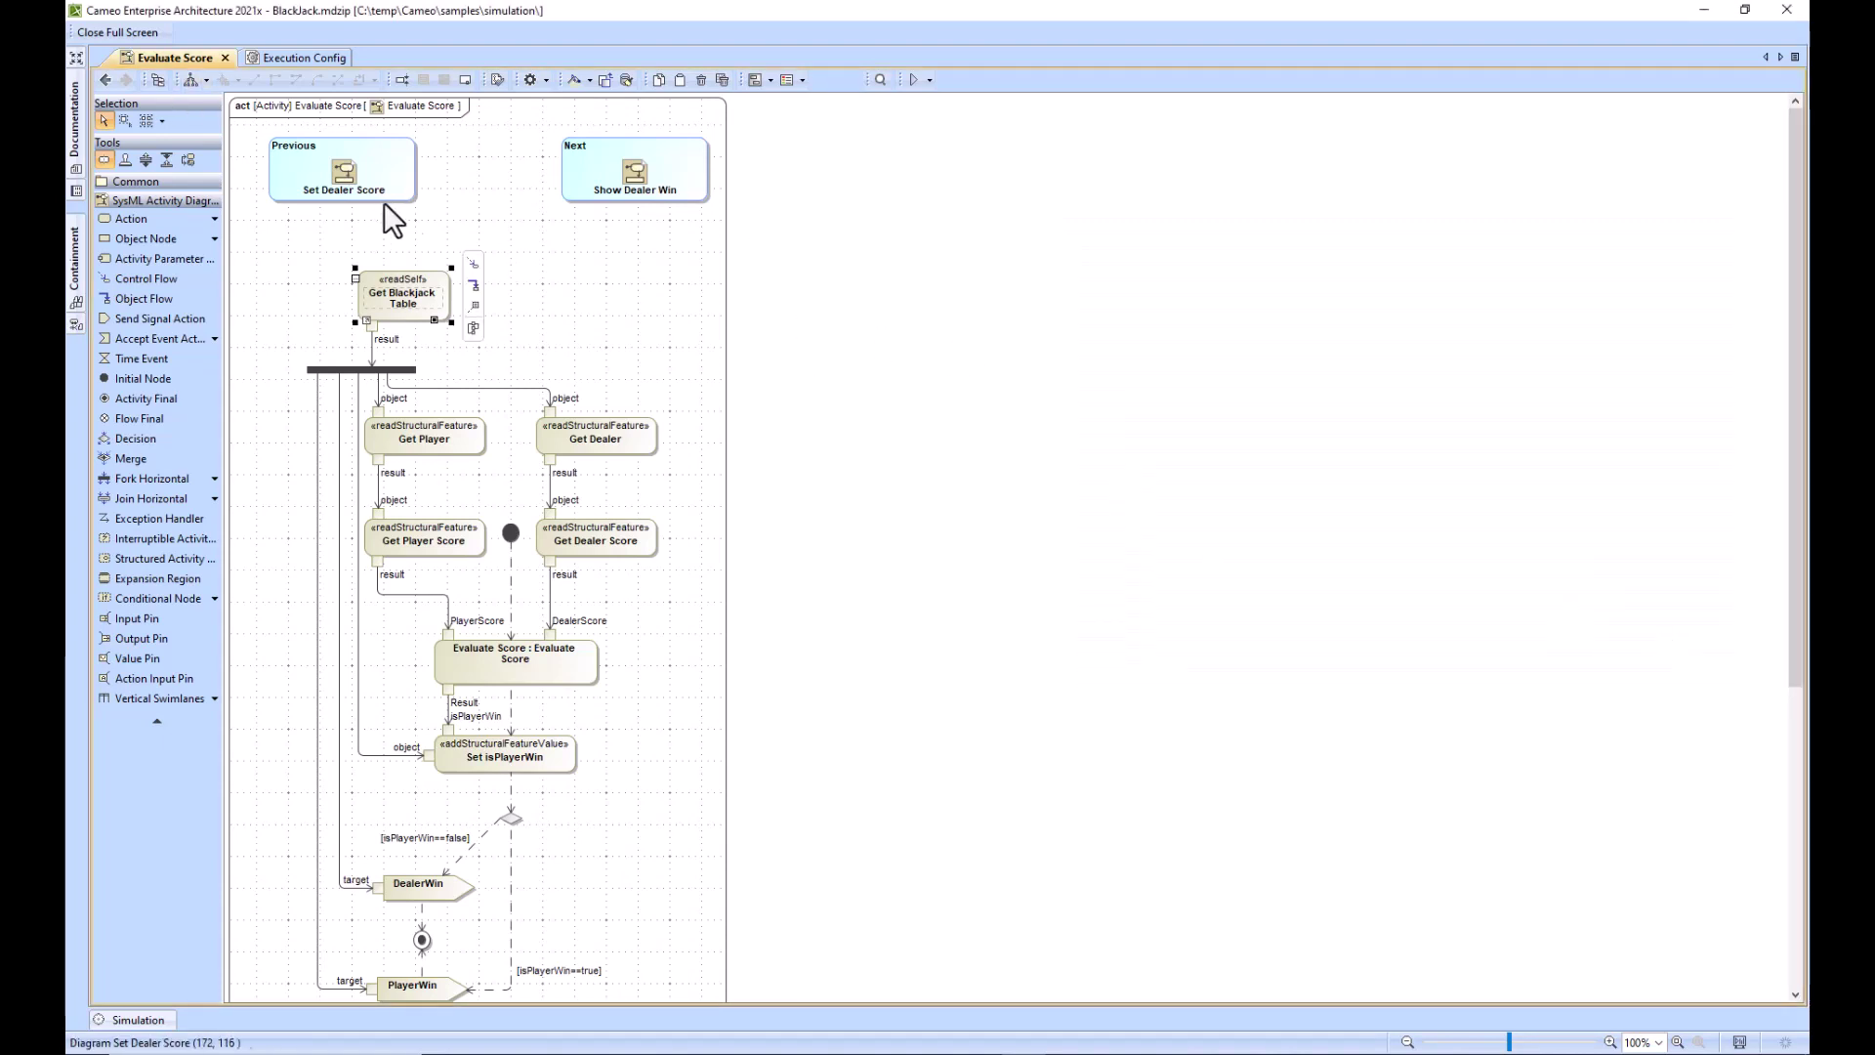
Flip between the Execution Config and Evaluate Score diagram tabs
{"action": "left_click", "coordinate": [284, 57]}
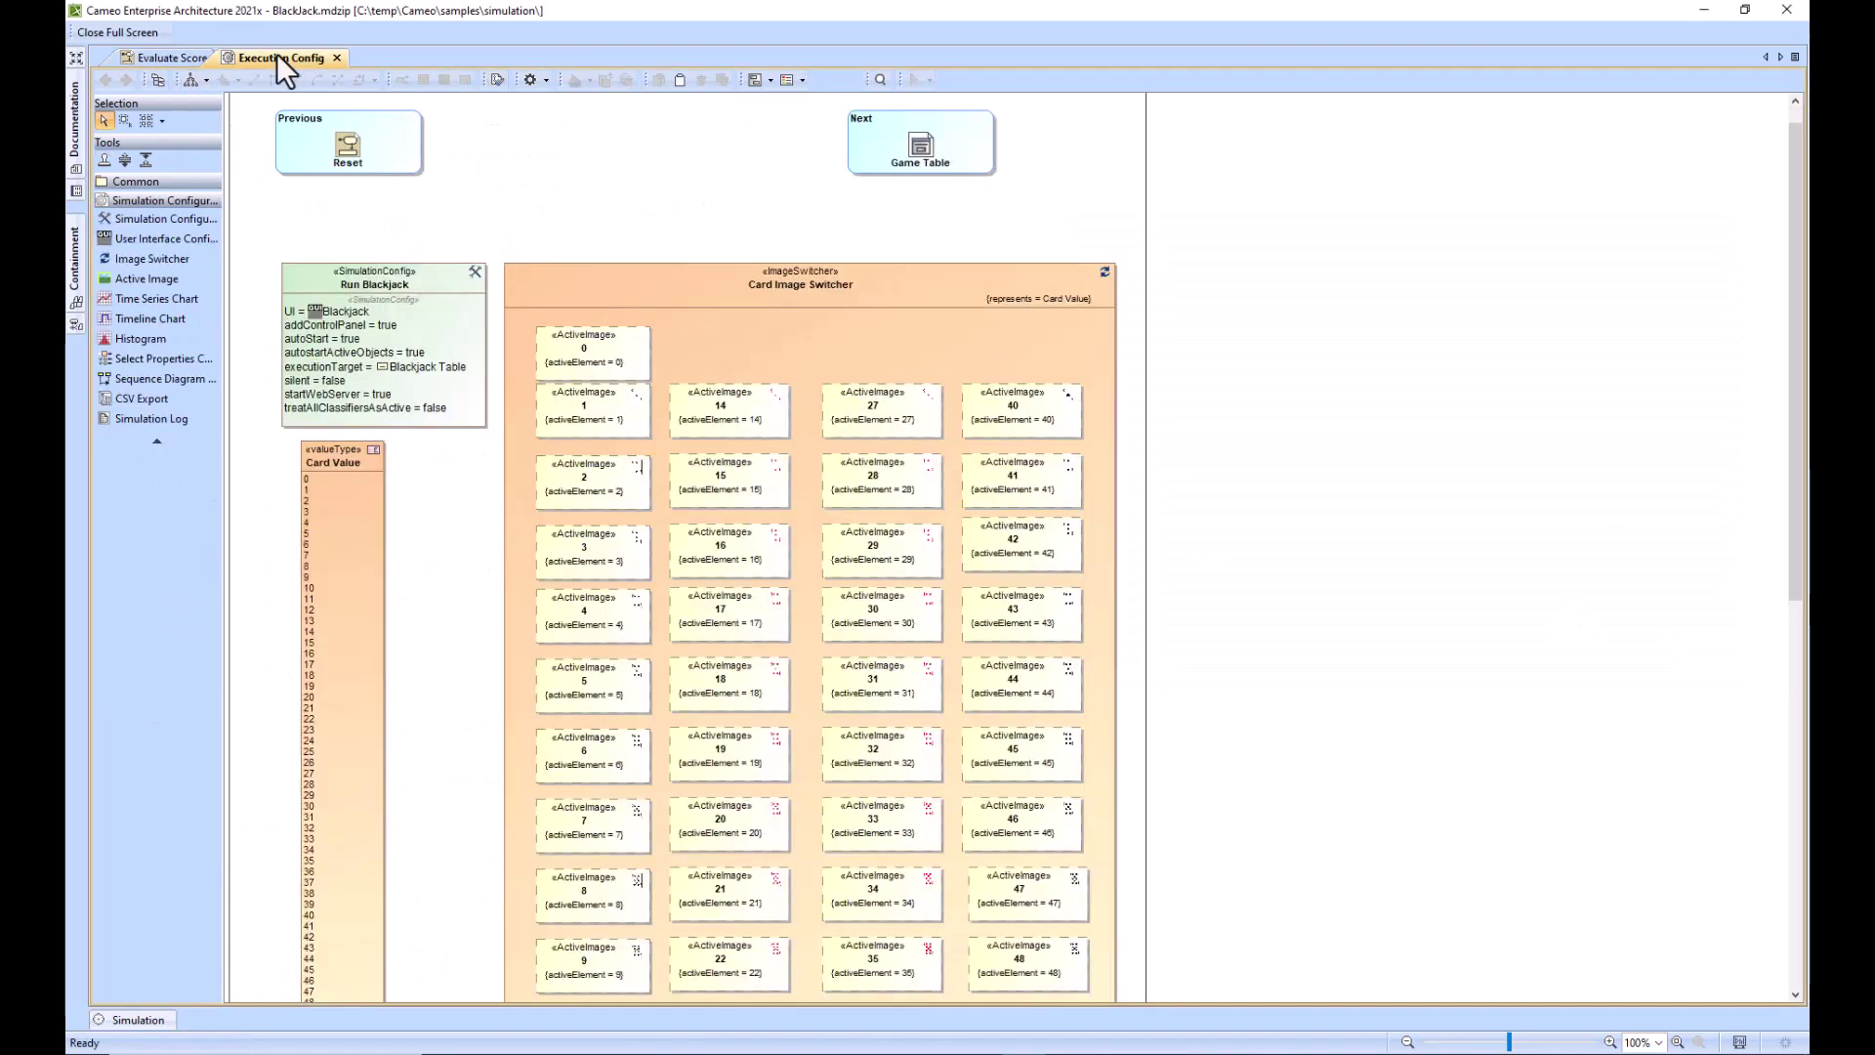
{"action": "left_click", "coordinate": [166, 57]}
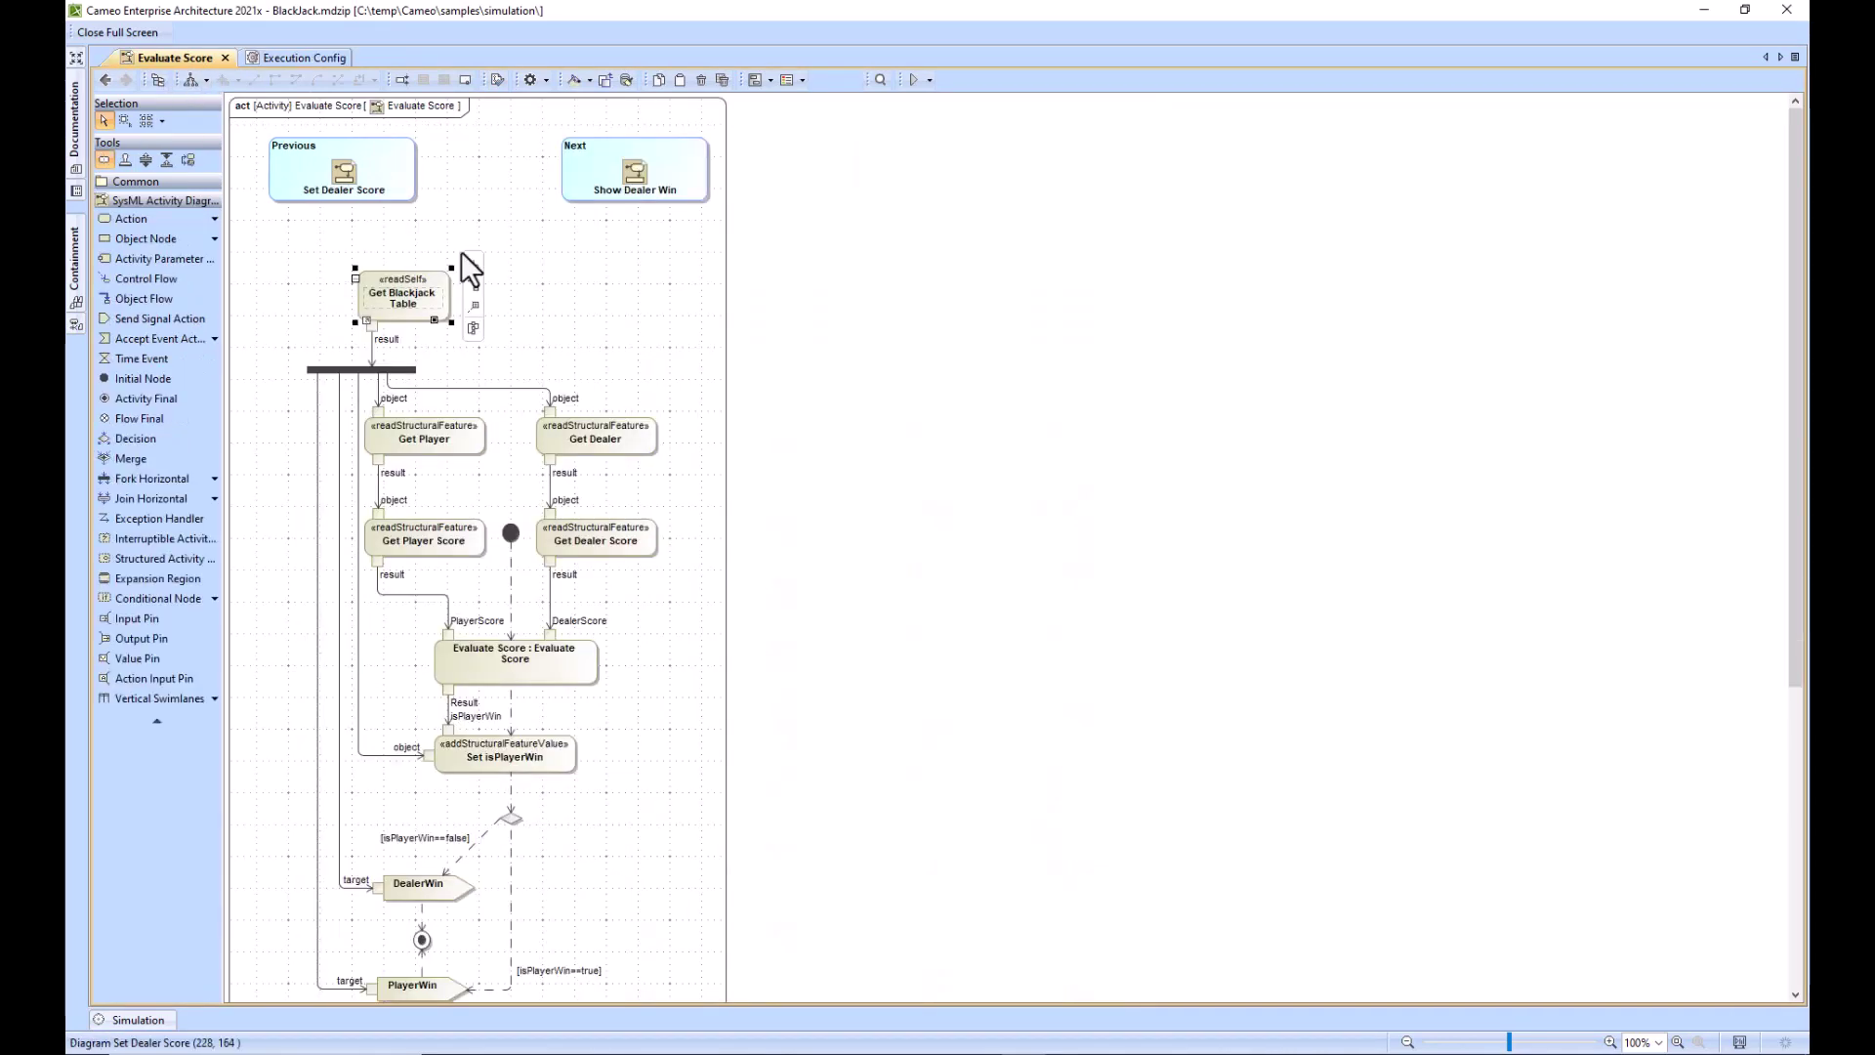
{"action": "left_click", "coordinate": [106, 82]}
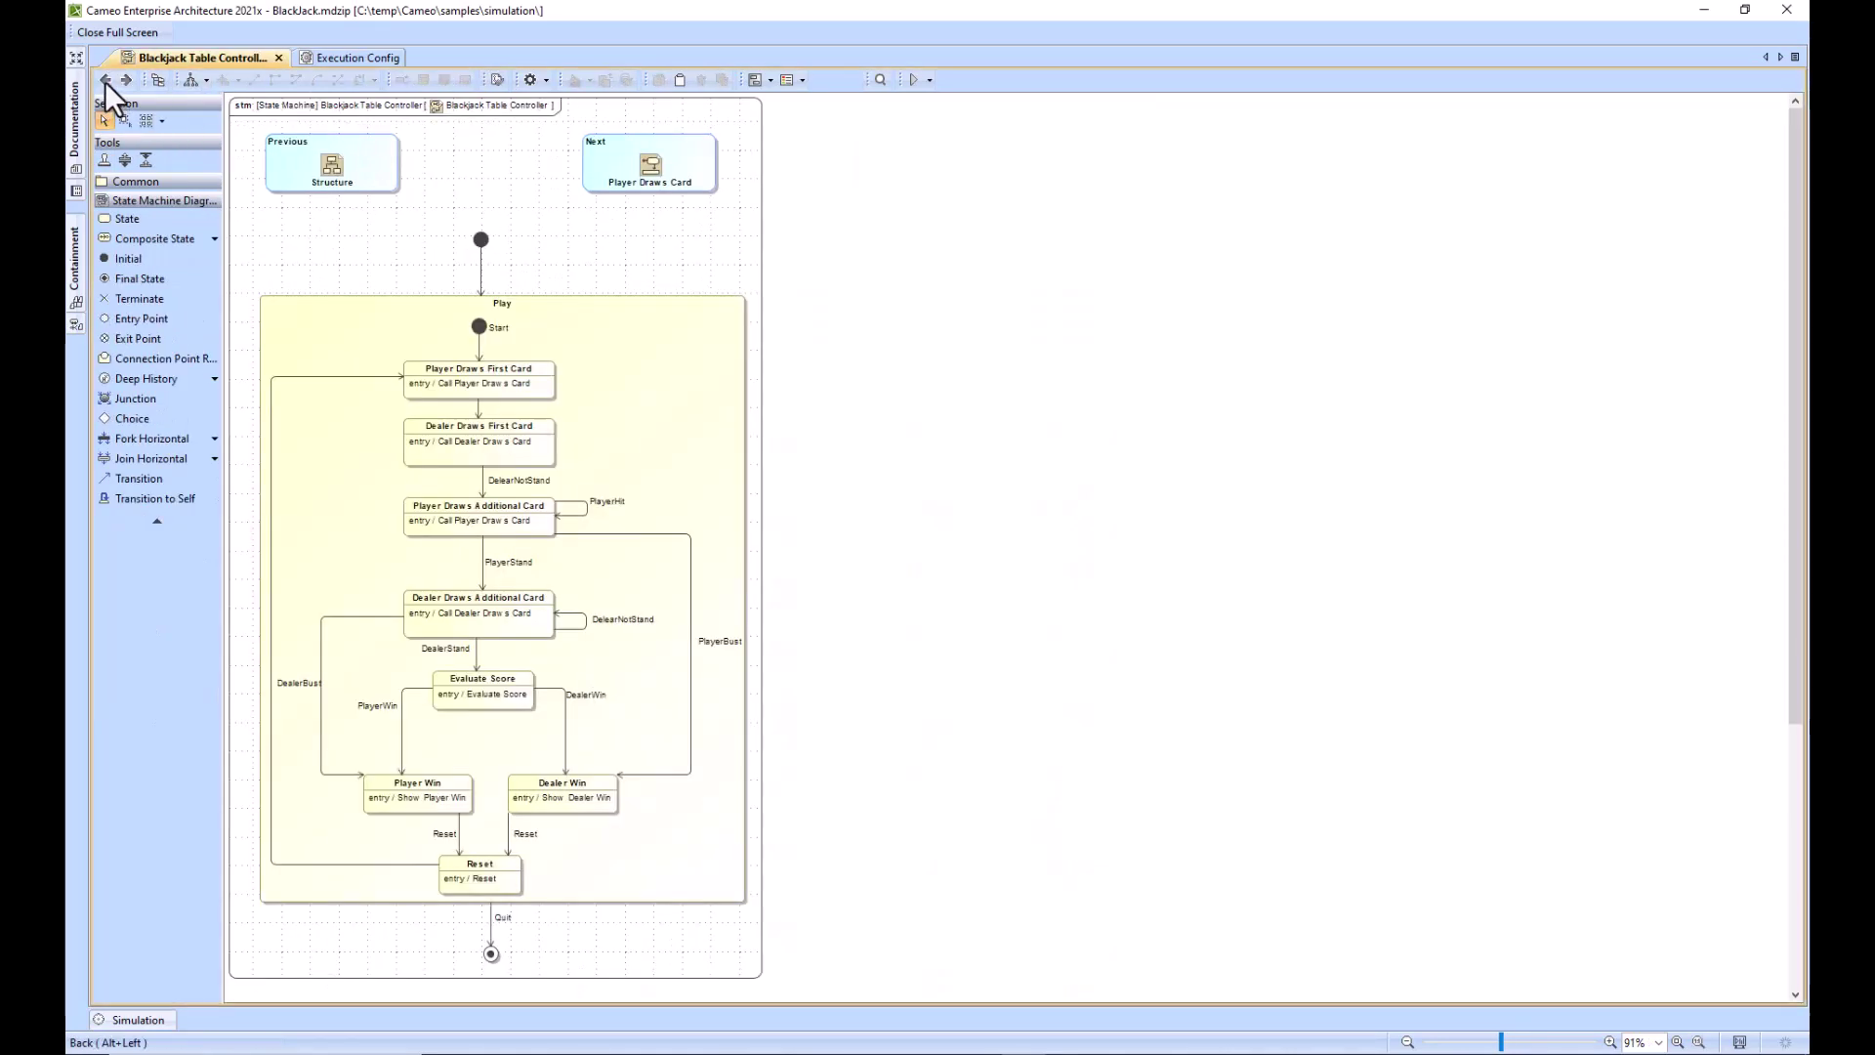
{"action": "left_click", "coordinate": [330, 57]}
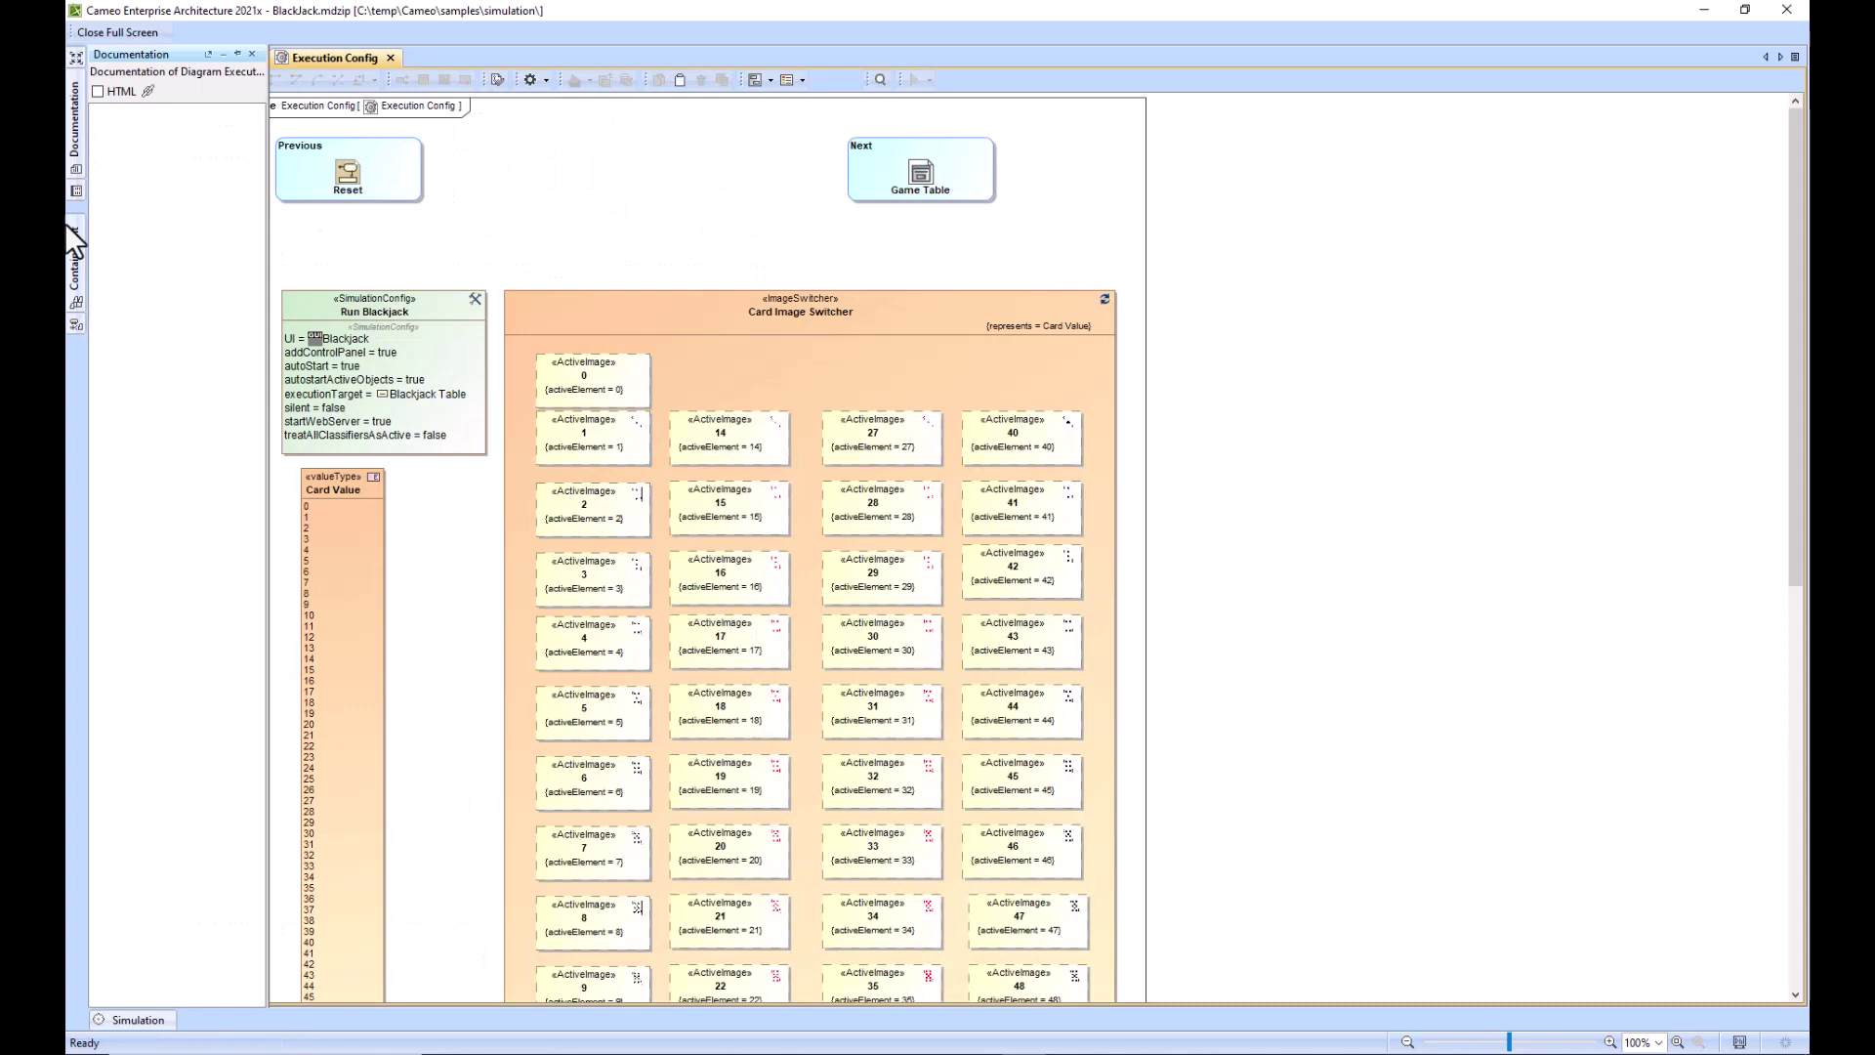
Open the Start diagram from the Containment tree and leave full-screen mode
{"action": "mouse_move", "coordinate": [76, 256]}
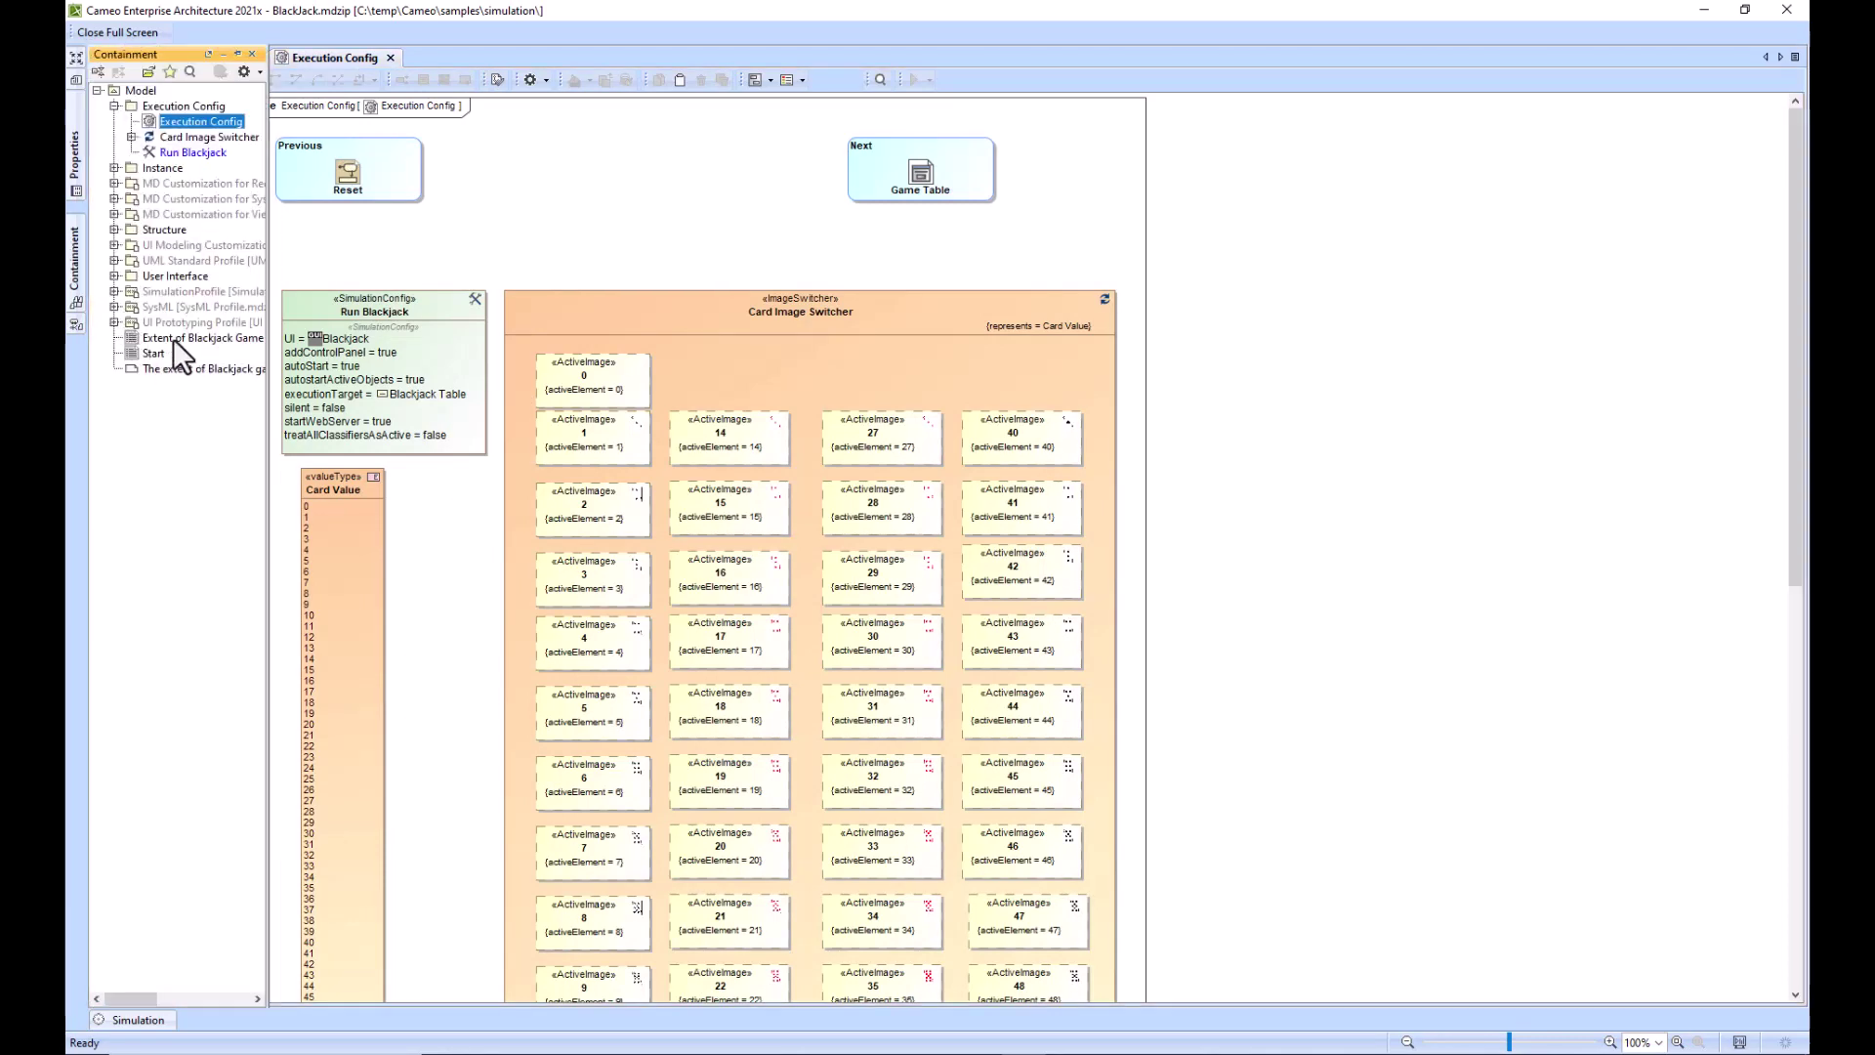
{"action": "left_click", "coordinate": [179, 338]}
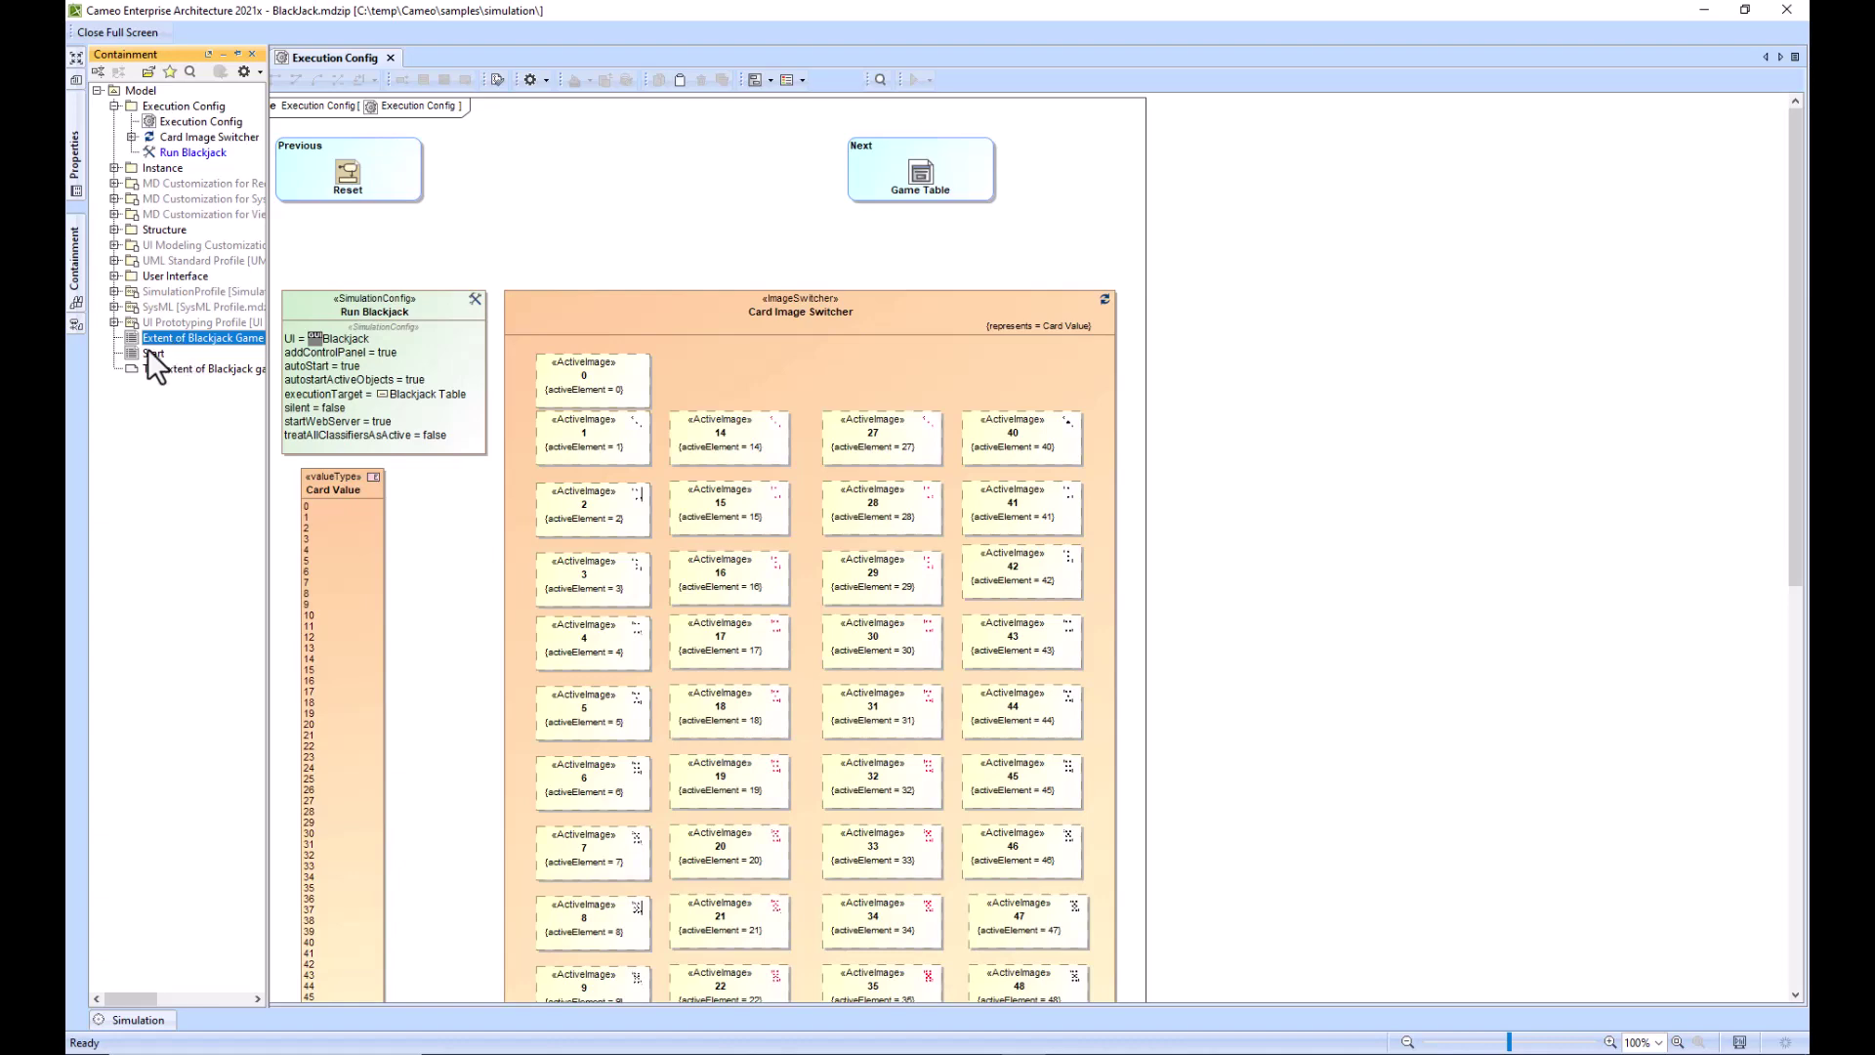
{"action": "left_click", "coordinate": [148, 350]}
{"action": "double_click", "coordinate": [149, 349]}
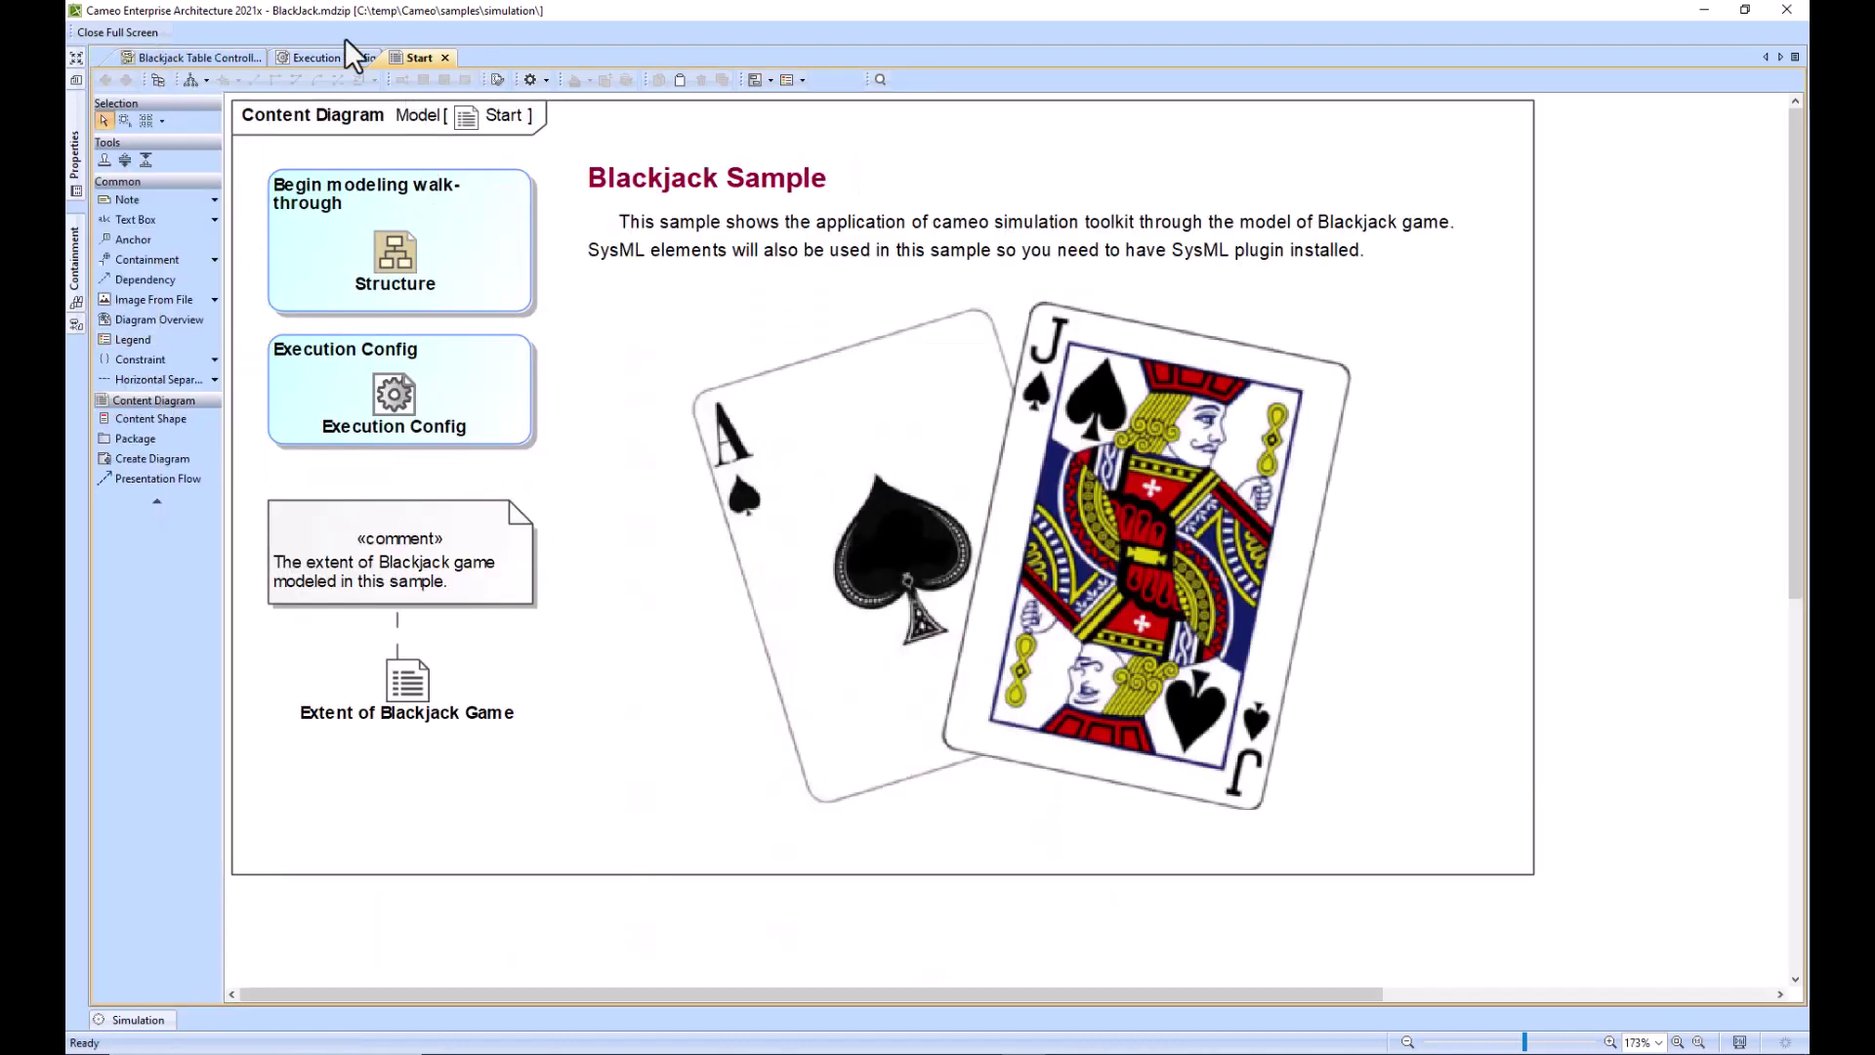
{"action": "left_click", "coordinate": [139, 31]}
Restart the simulation and open Evaluate Score from the full-screen Blackjack Table Controller diagram
{"action": "left_click", "coordinate": [1093, 54]}
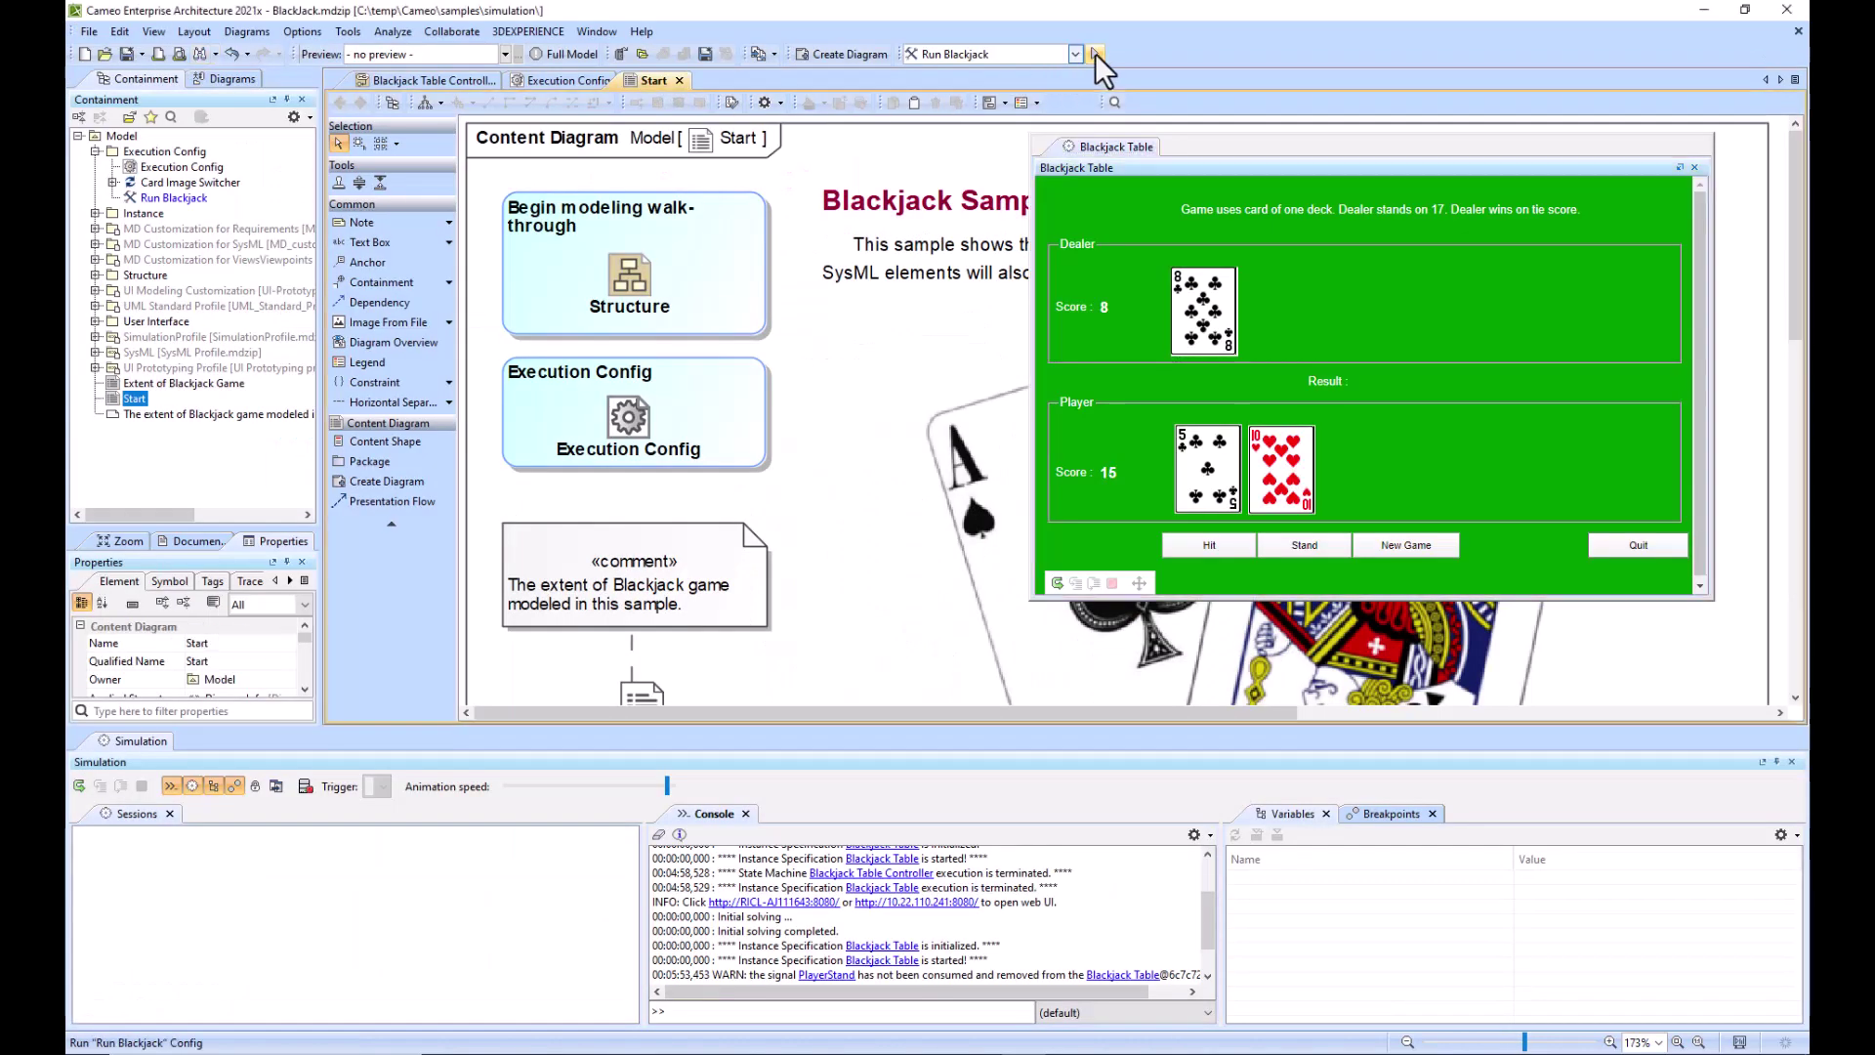
{"action": "left_click", "coordinate": [555, 78]}
{"action": "left_click", "coordinate": [443, 80]}
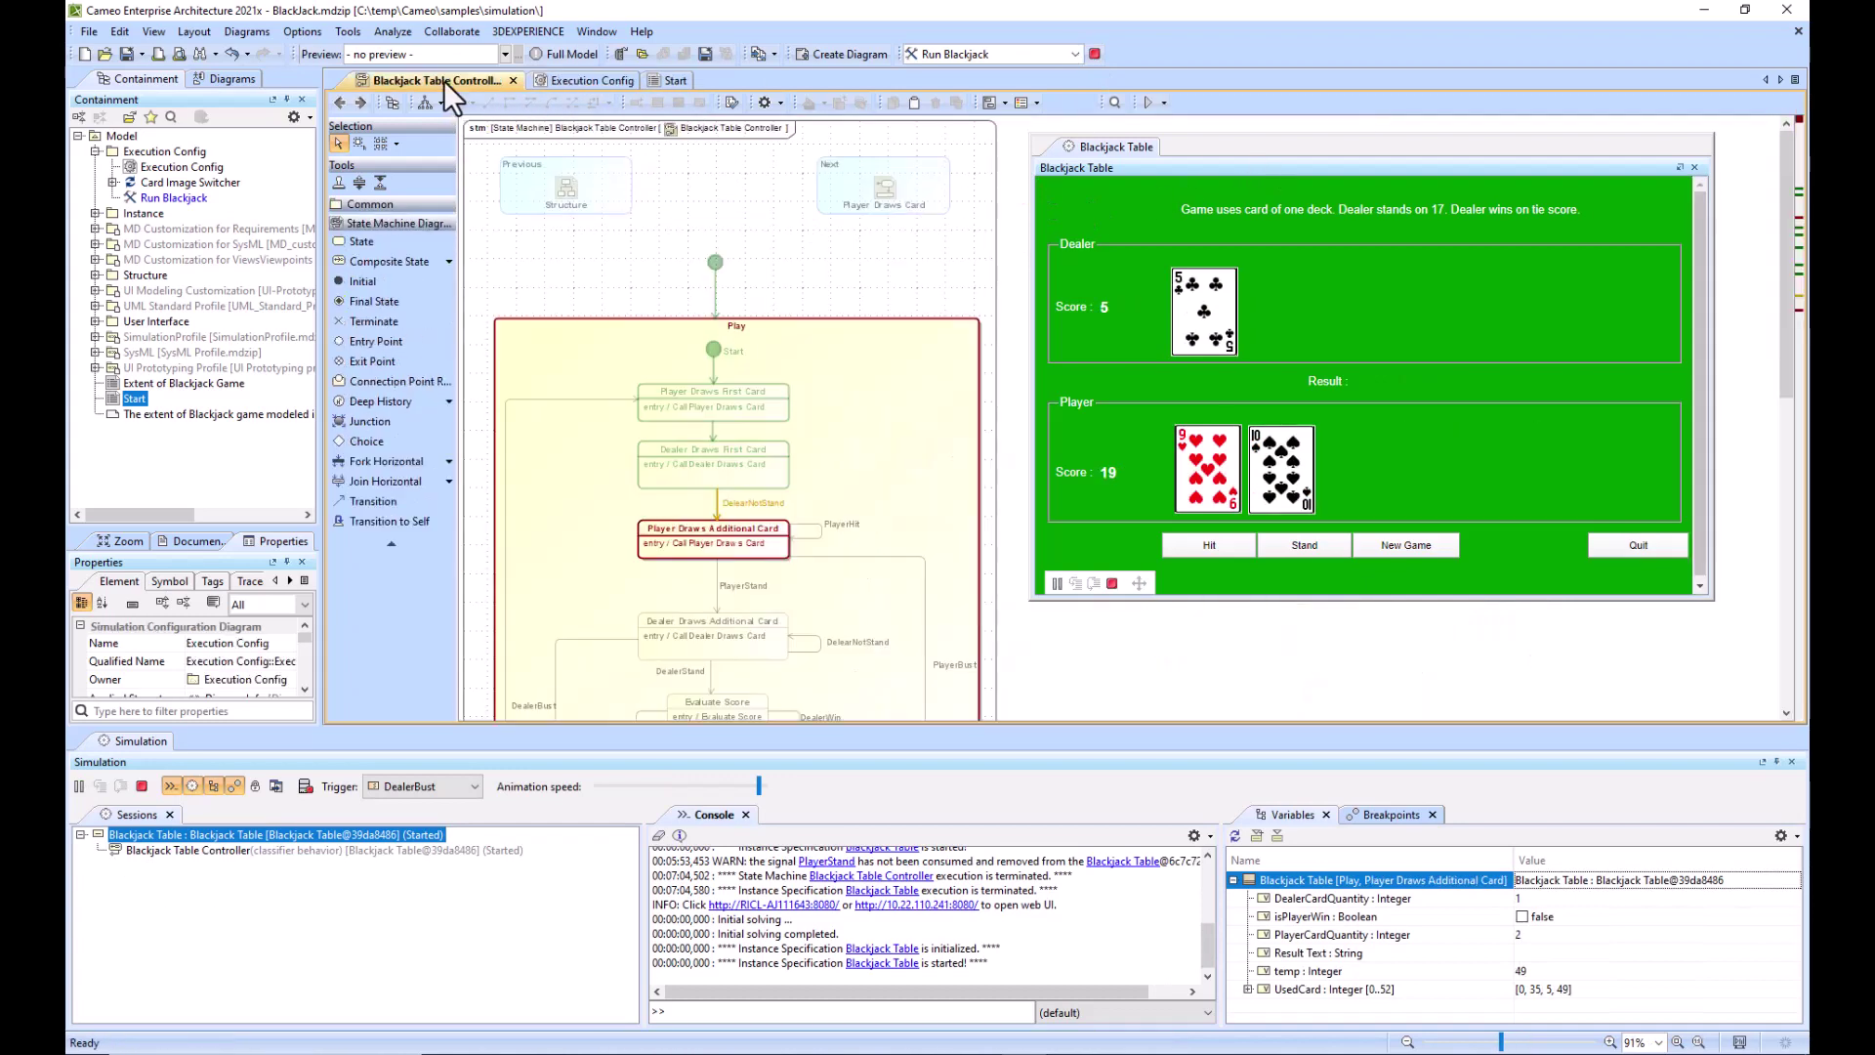
{"action": "double_click", "coordinate": [455, 78]}
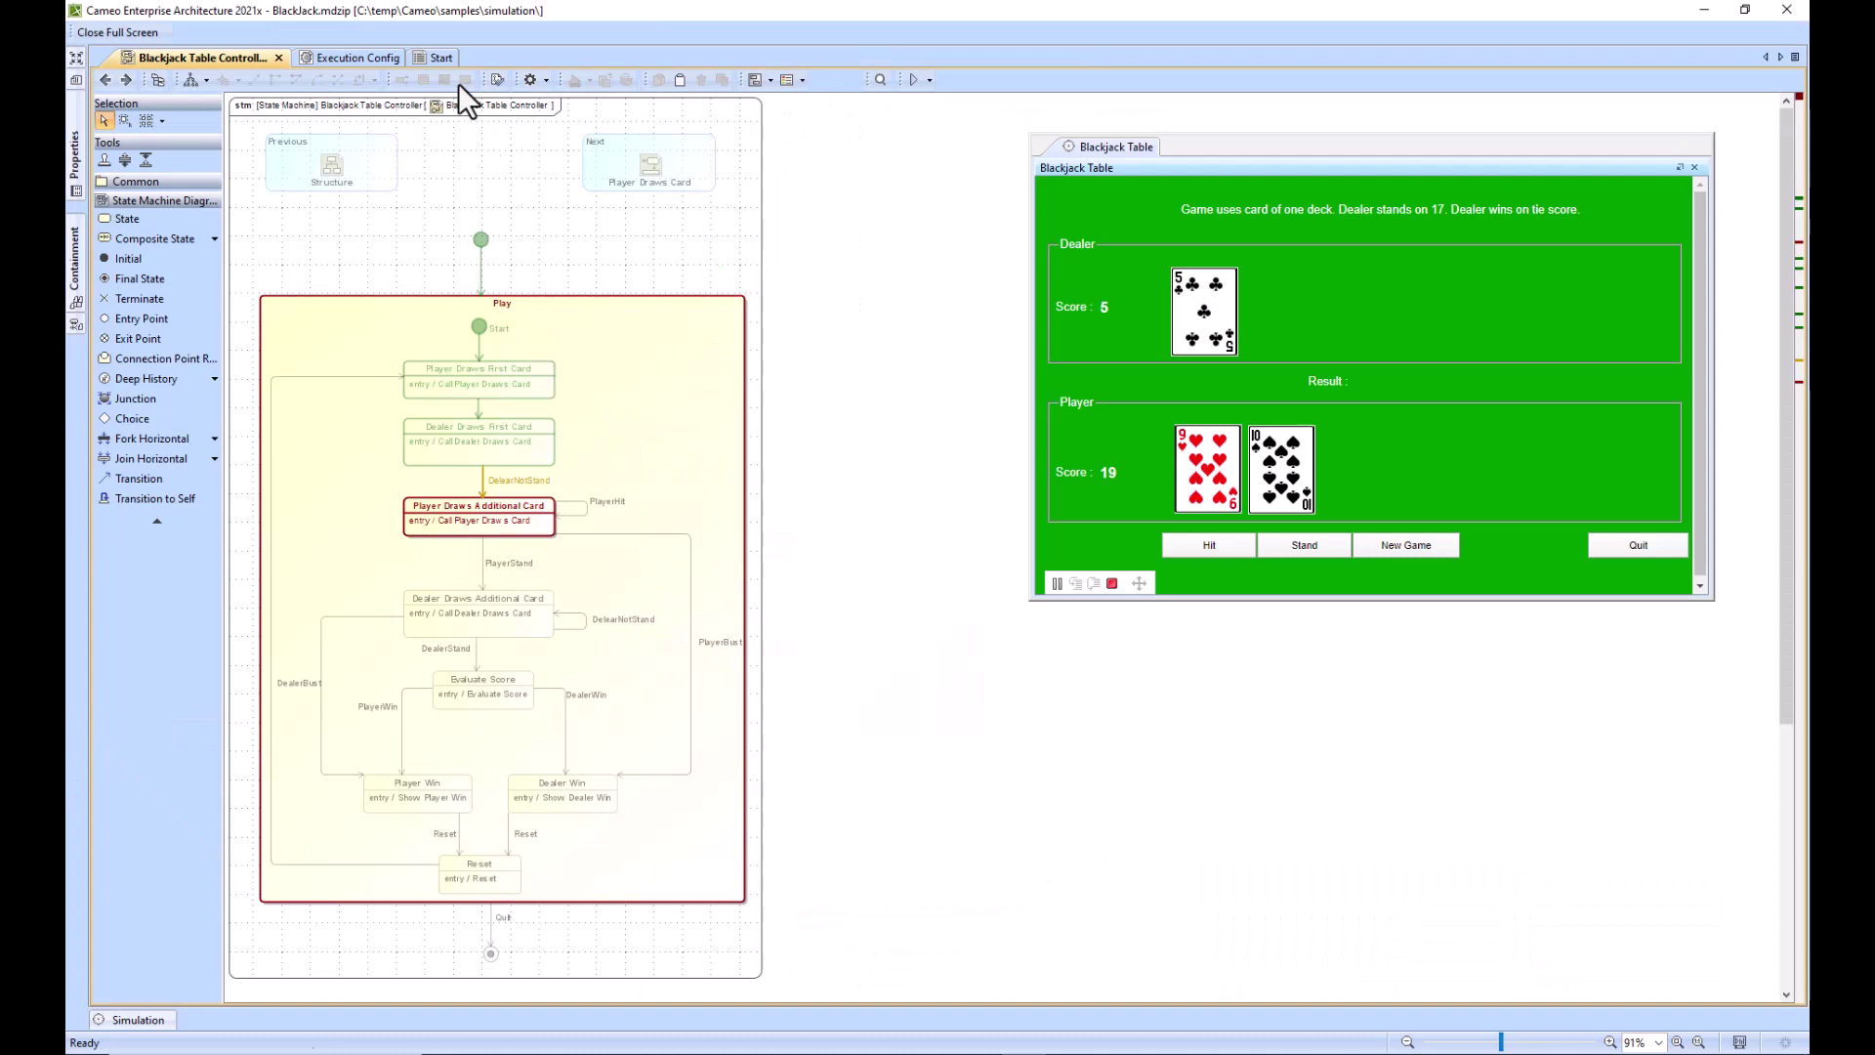
{"action": "double_click", "coordinate": [476, 596]}
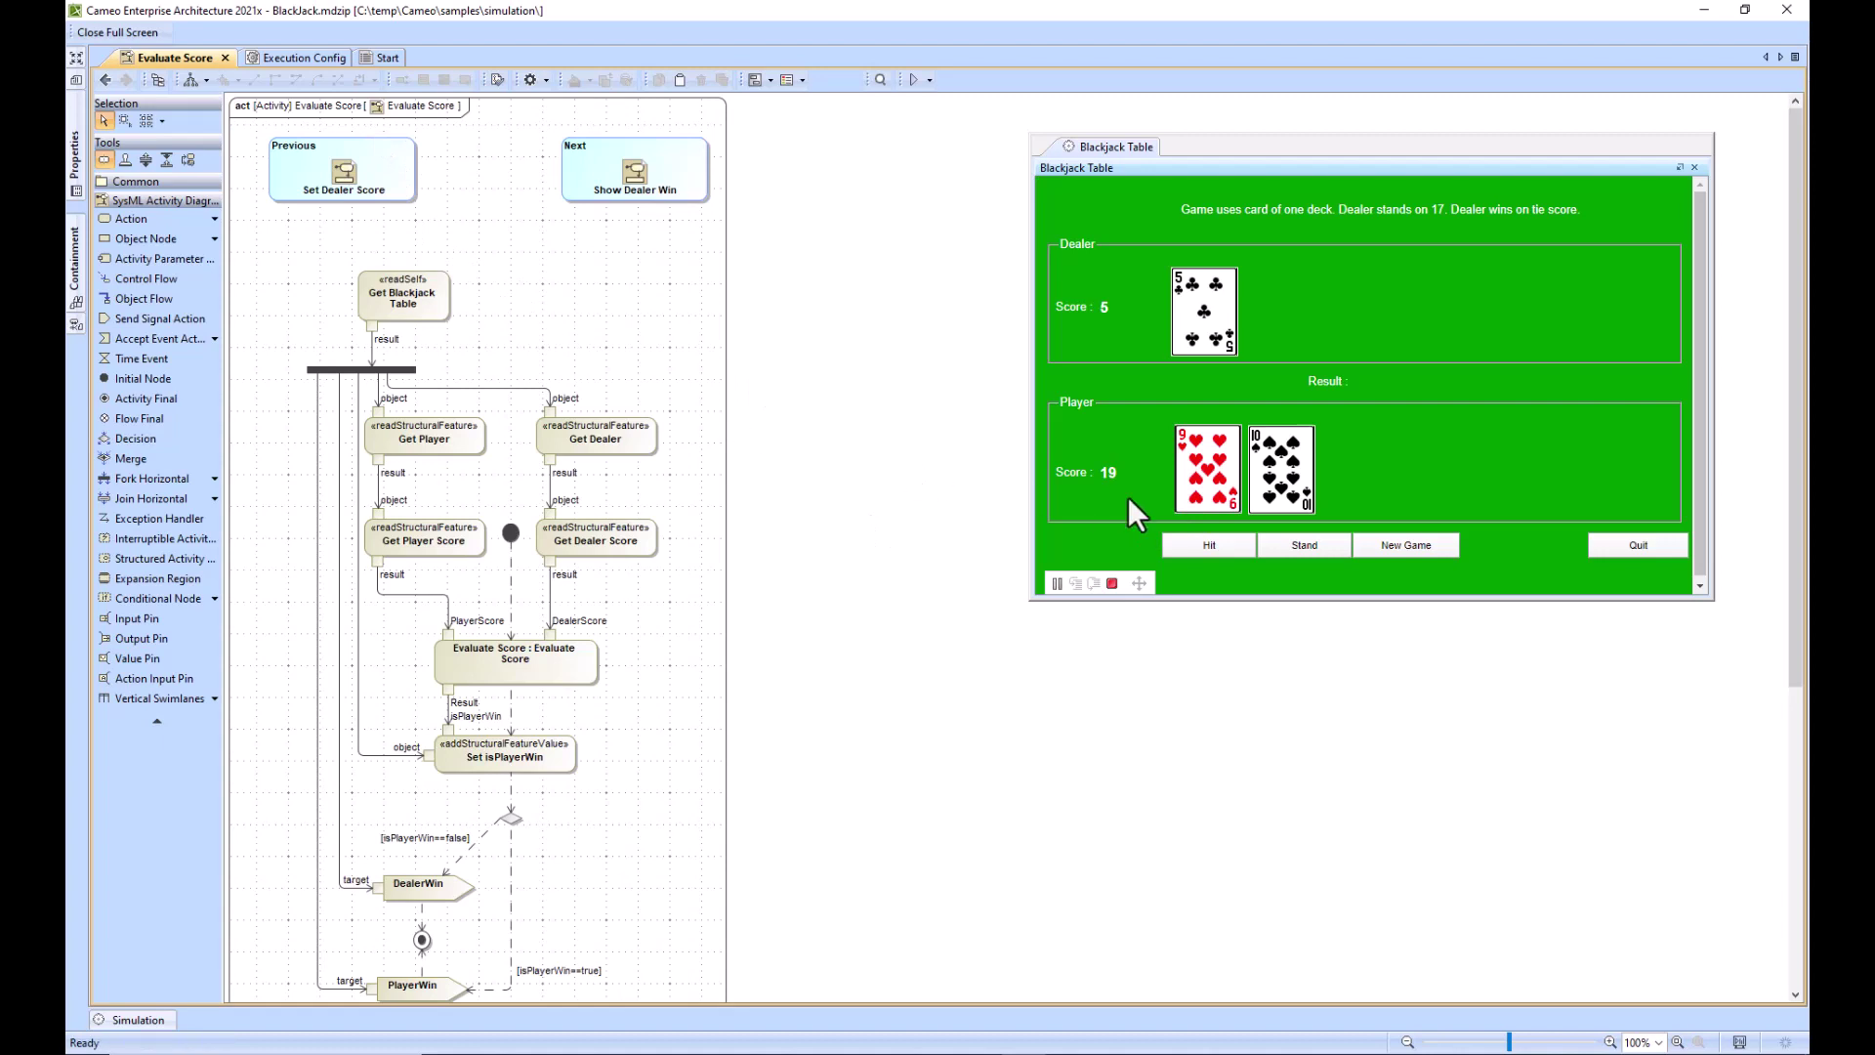
Lose two rounds by standing, the second on 6 against the dealer's 18
{"action": "left_click", "coordinate": [1306, 547]}
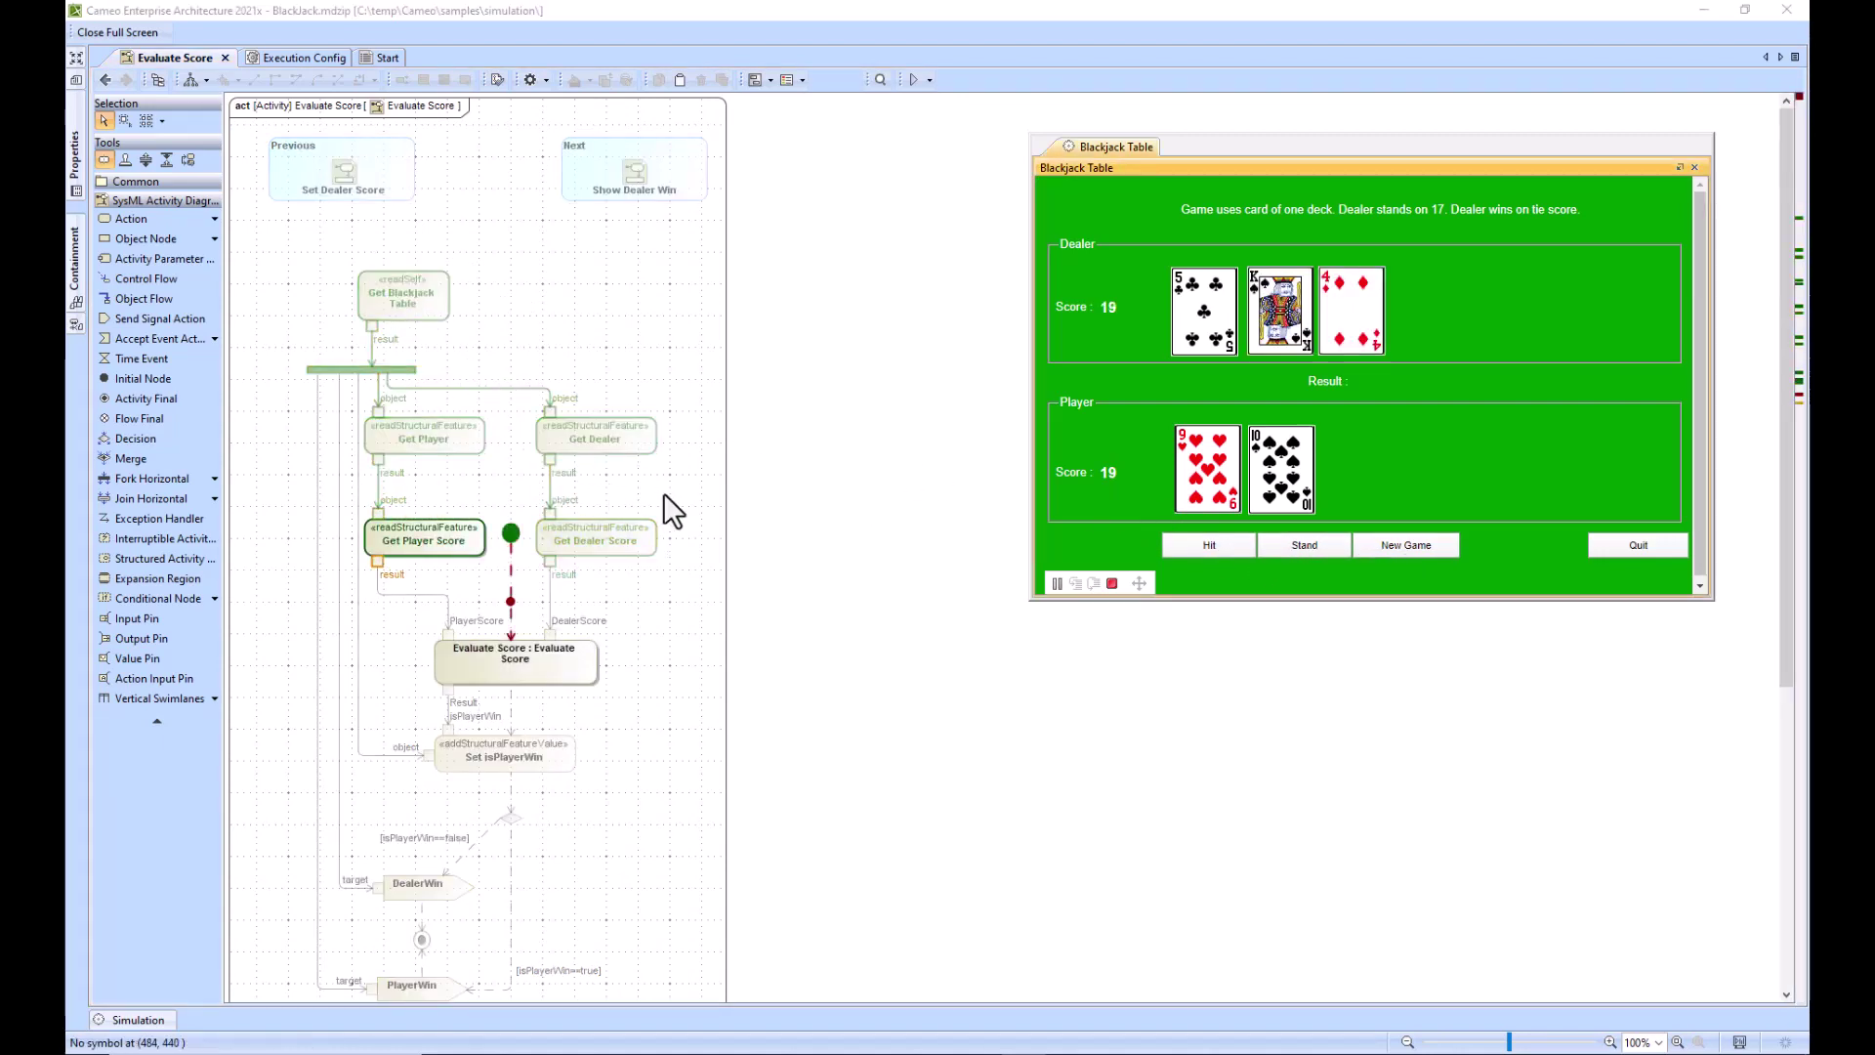
{"action": "scroll", "coordinate": [646, 500], "scroll_direction": "down", "scroll_amount": 3}
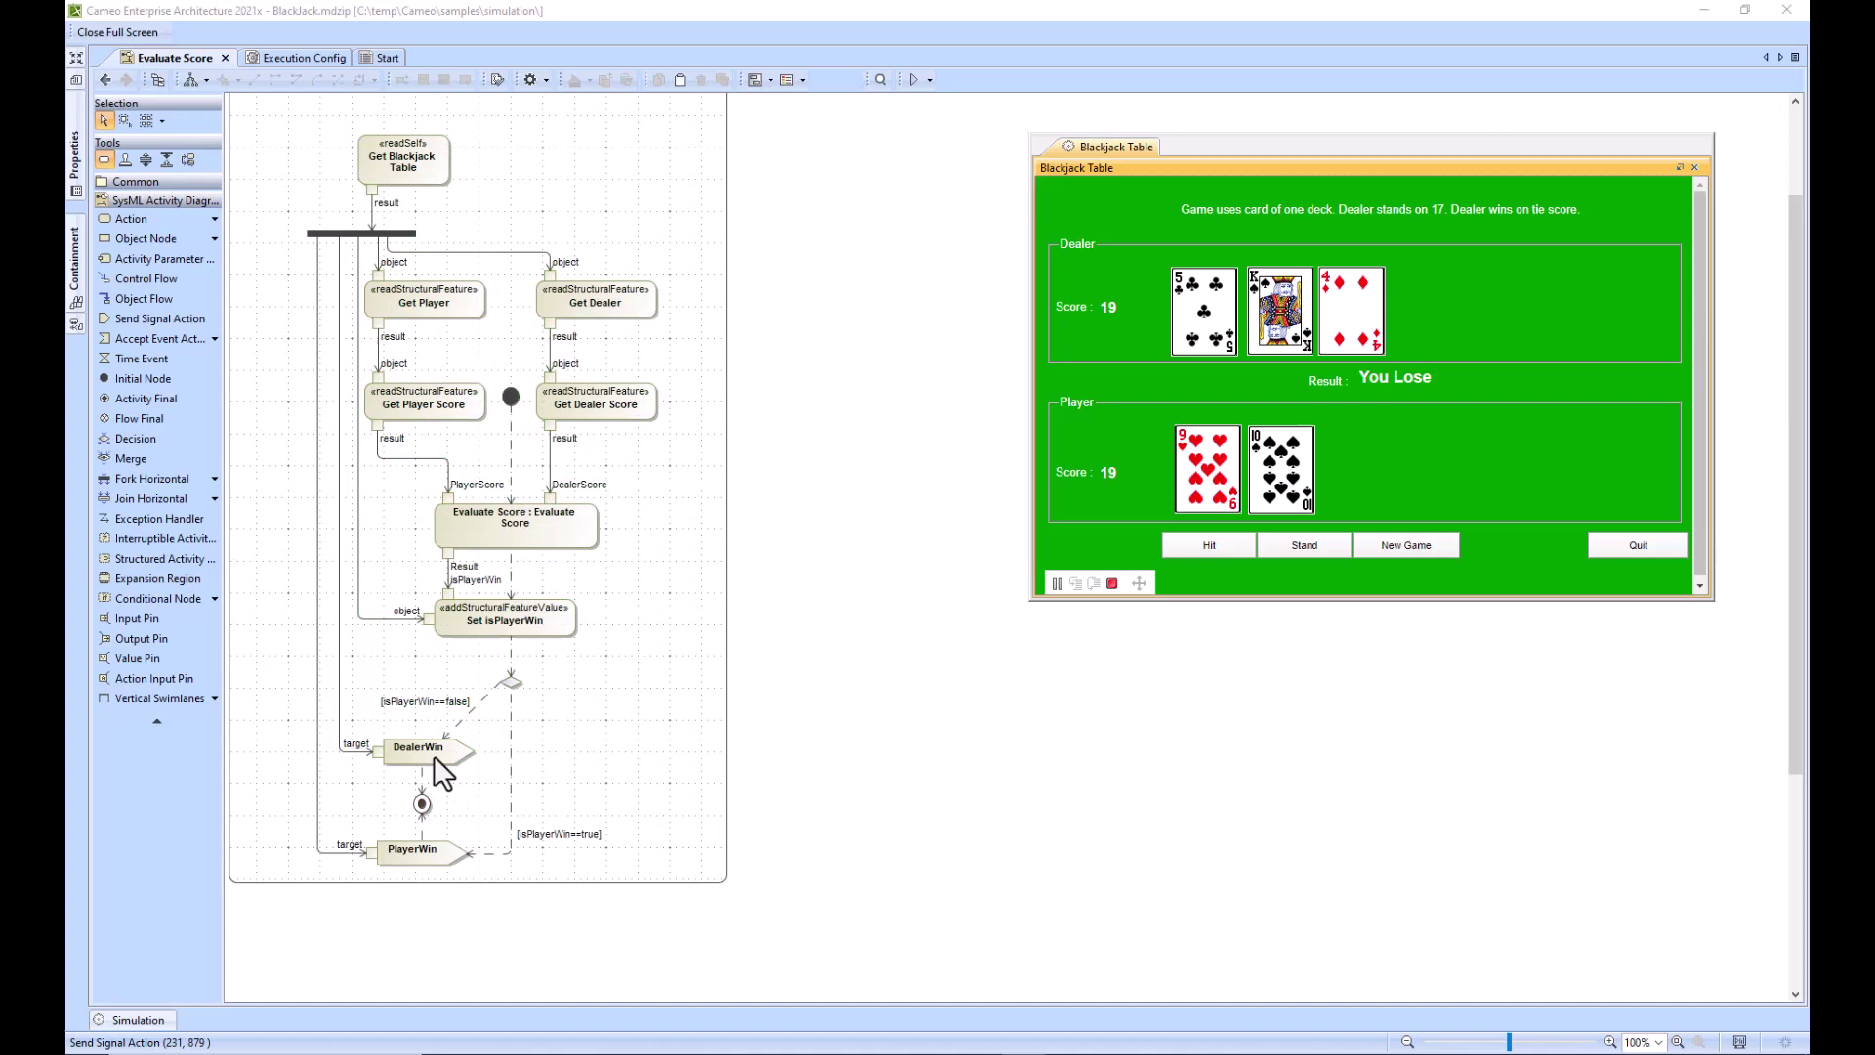
{"action": "left_click", "coordinate": [1397, 545]}
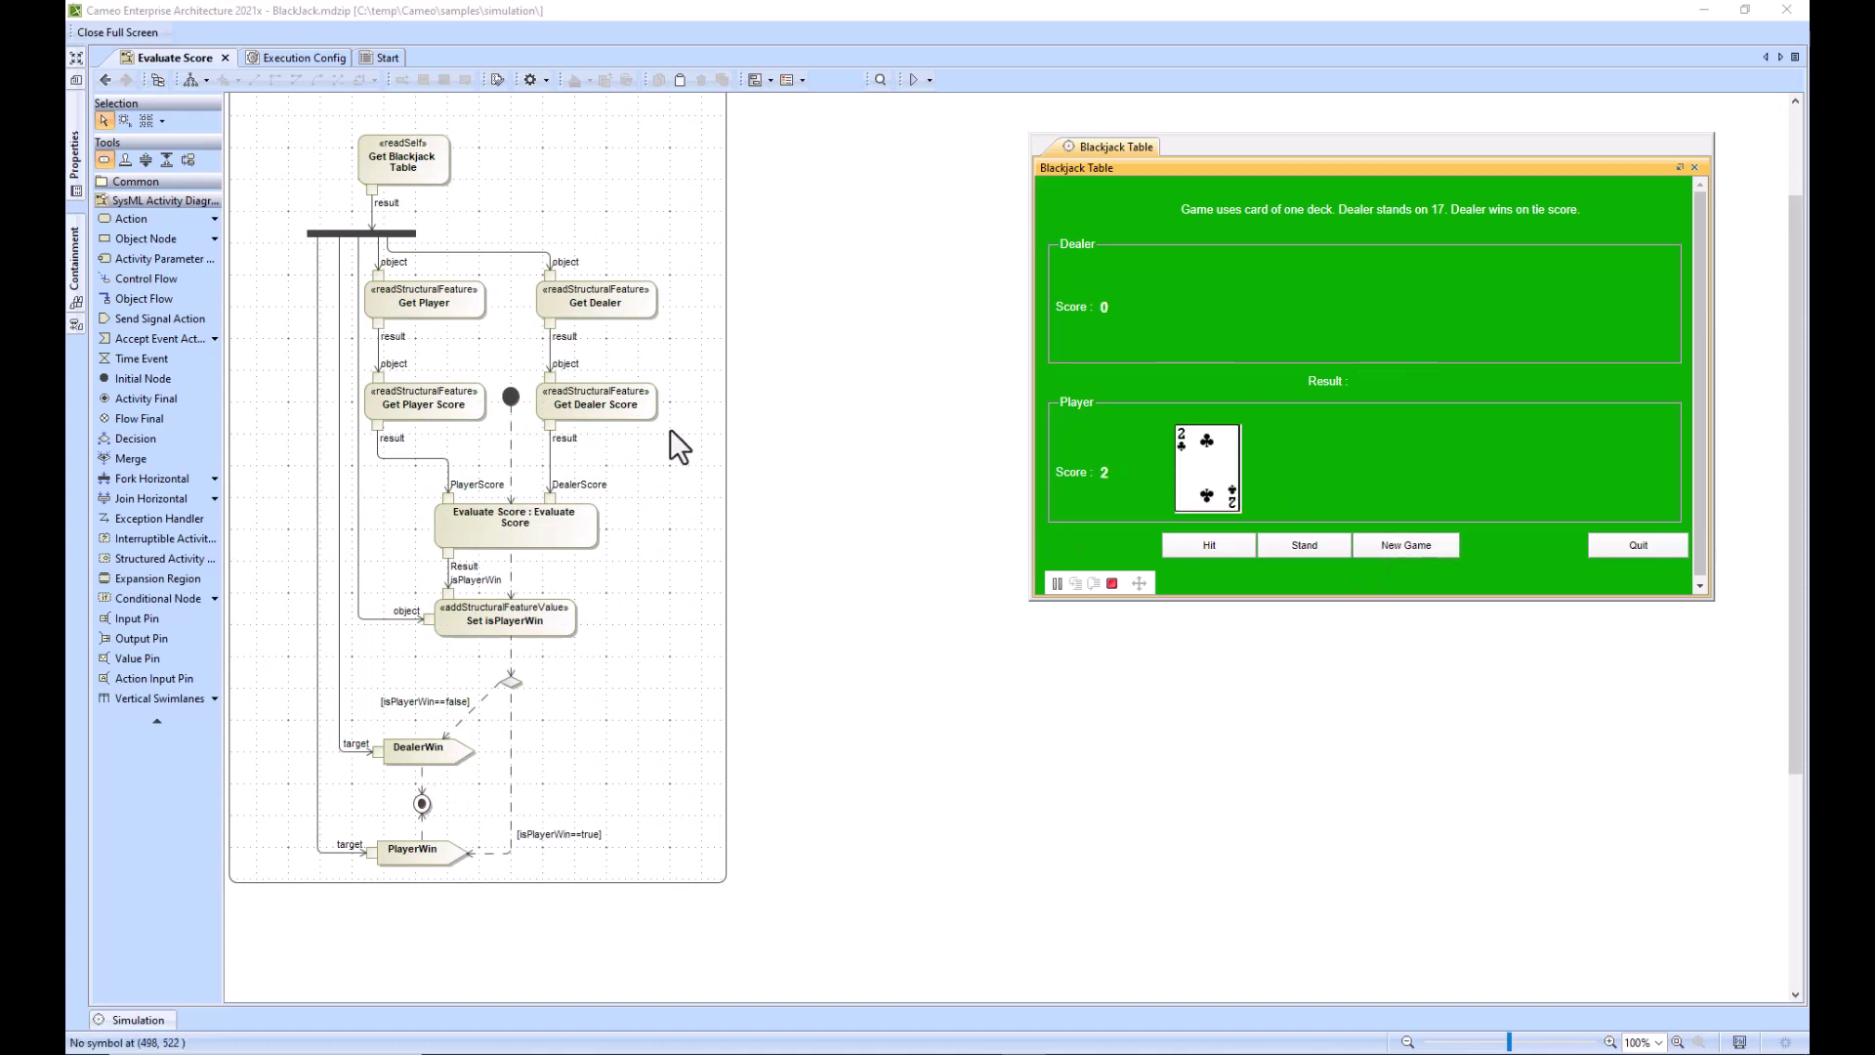
{"action": "left_click", "coordinate": [1305, 548]}
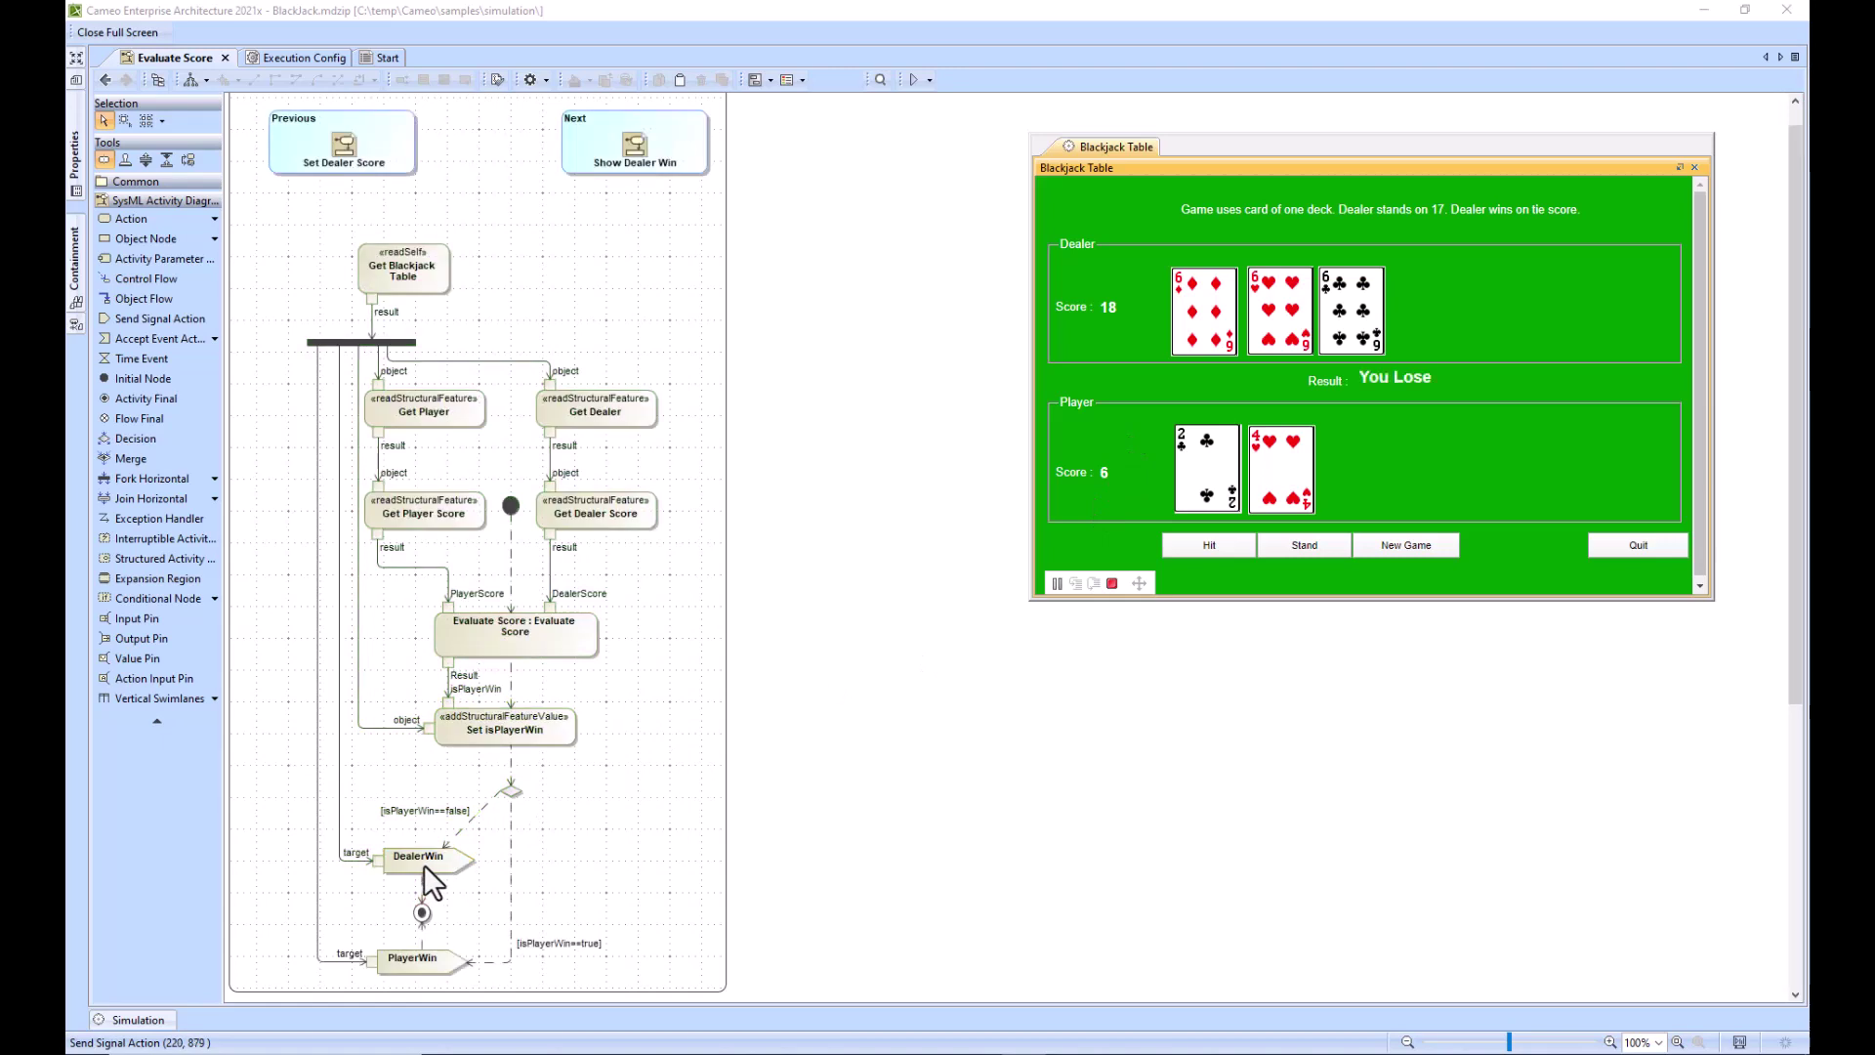
{"action": "left_click", "coordinate": [76, 84]}
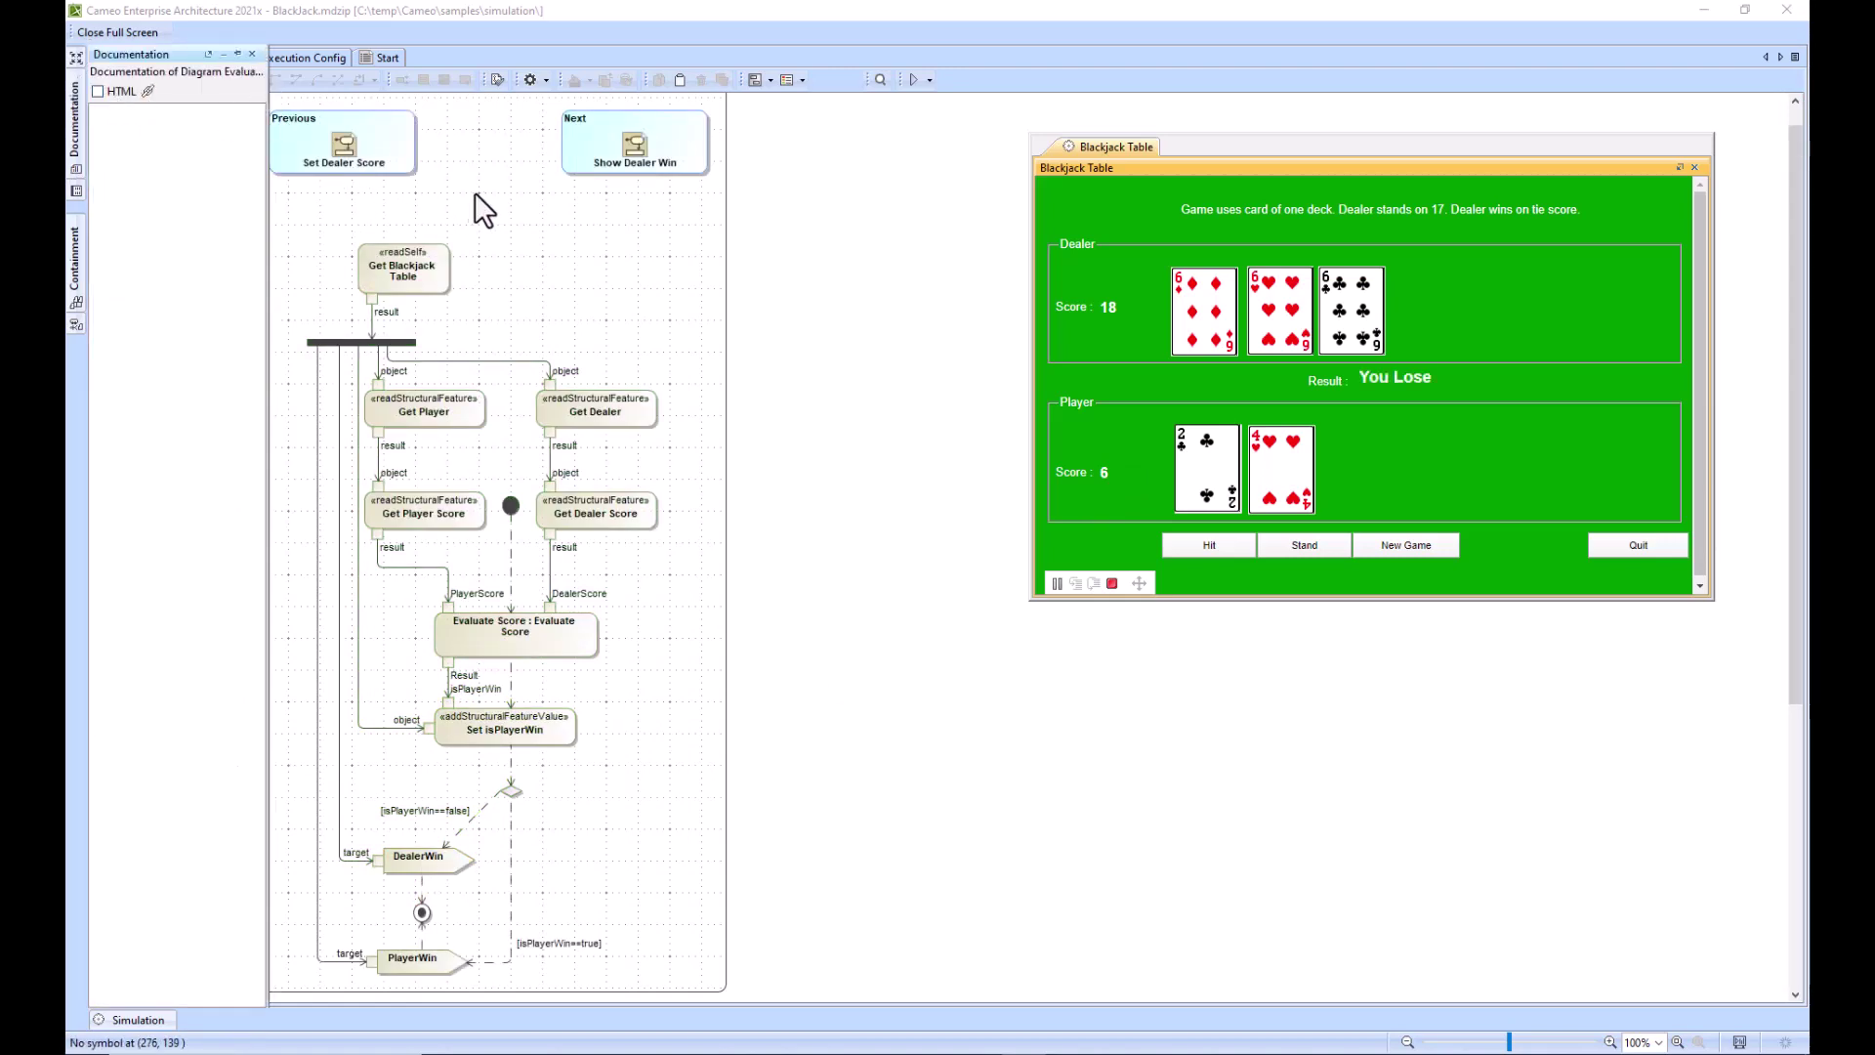
{"action": "left_click", "coordinate": [104, 81]}
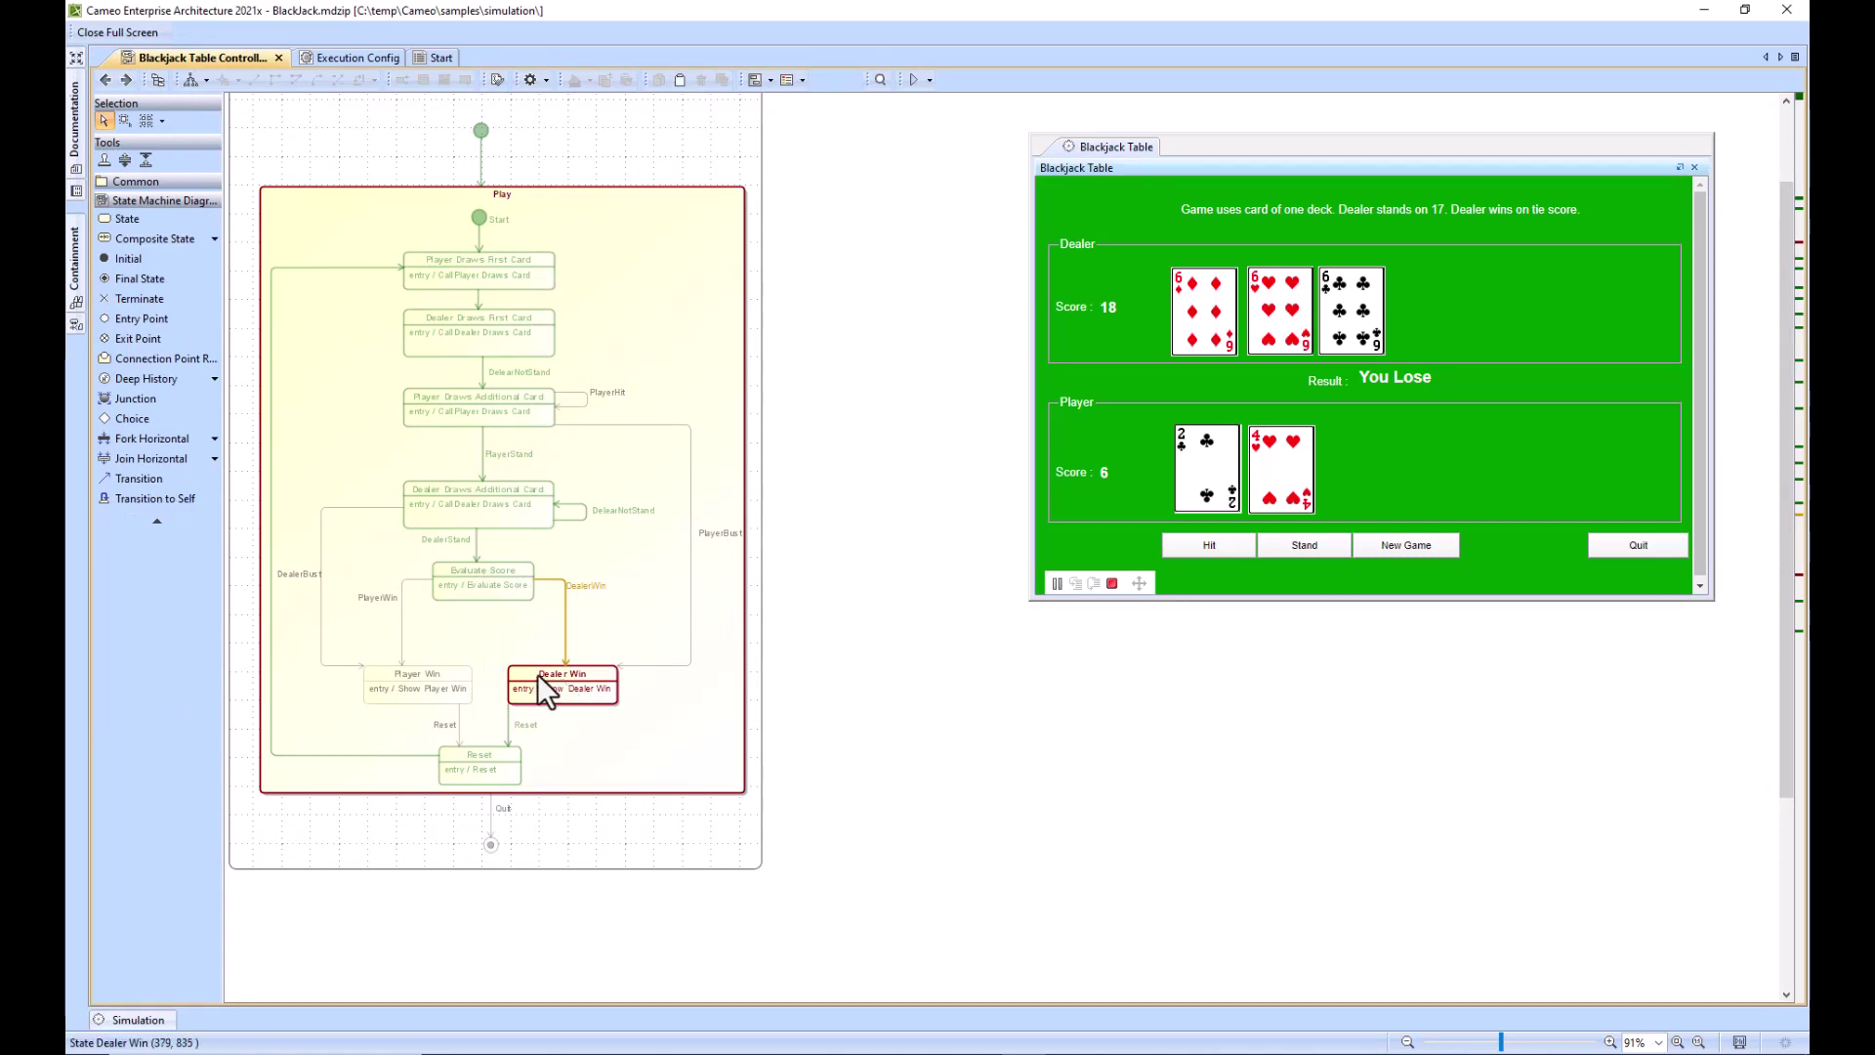
Open Show Dealer Win, lose a round standing on 12 against 18, then open Show Player Win
{"action": "double_click", "coordinate": [566, 689]}
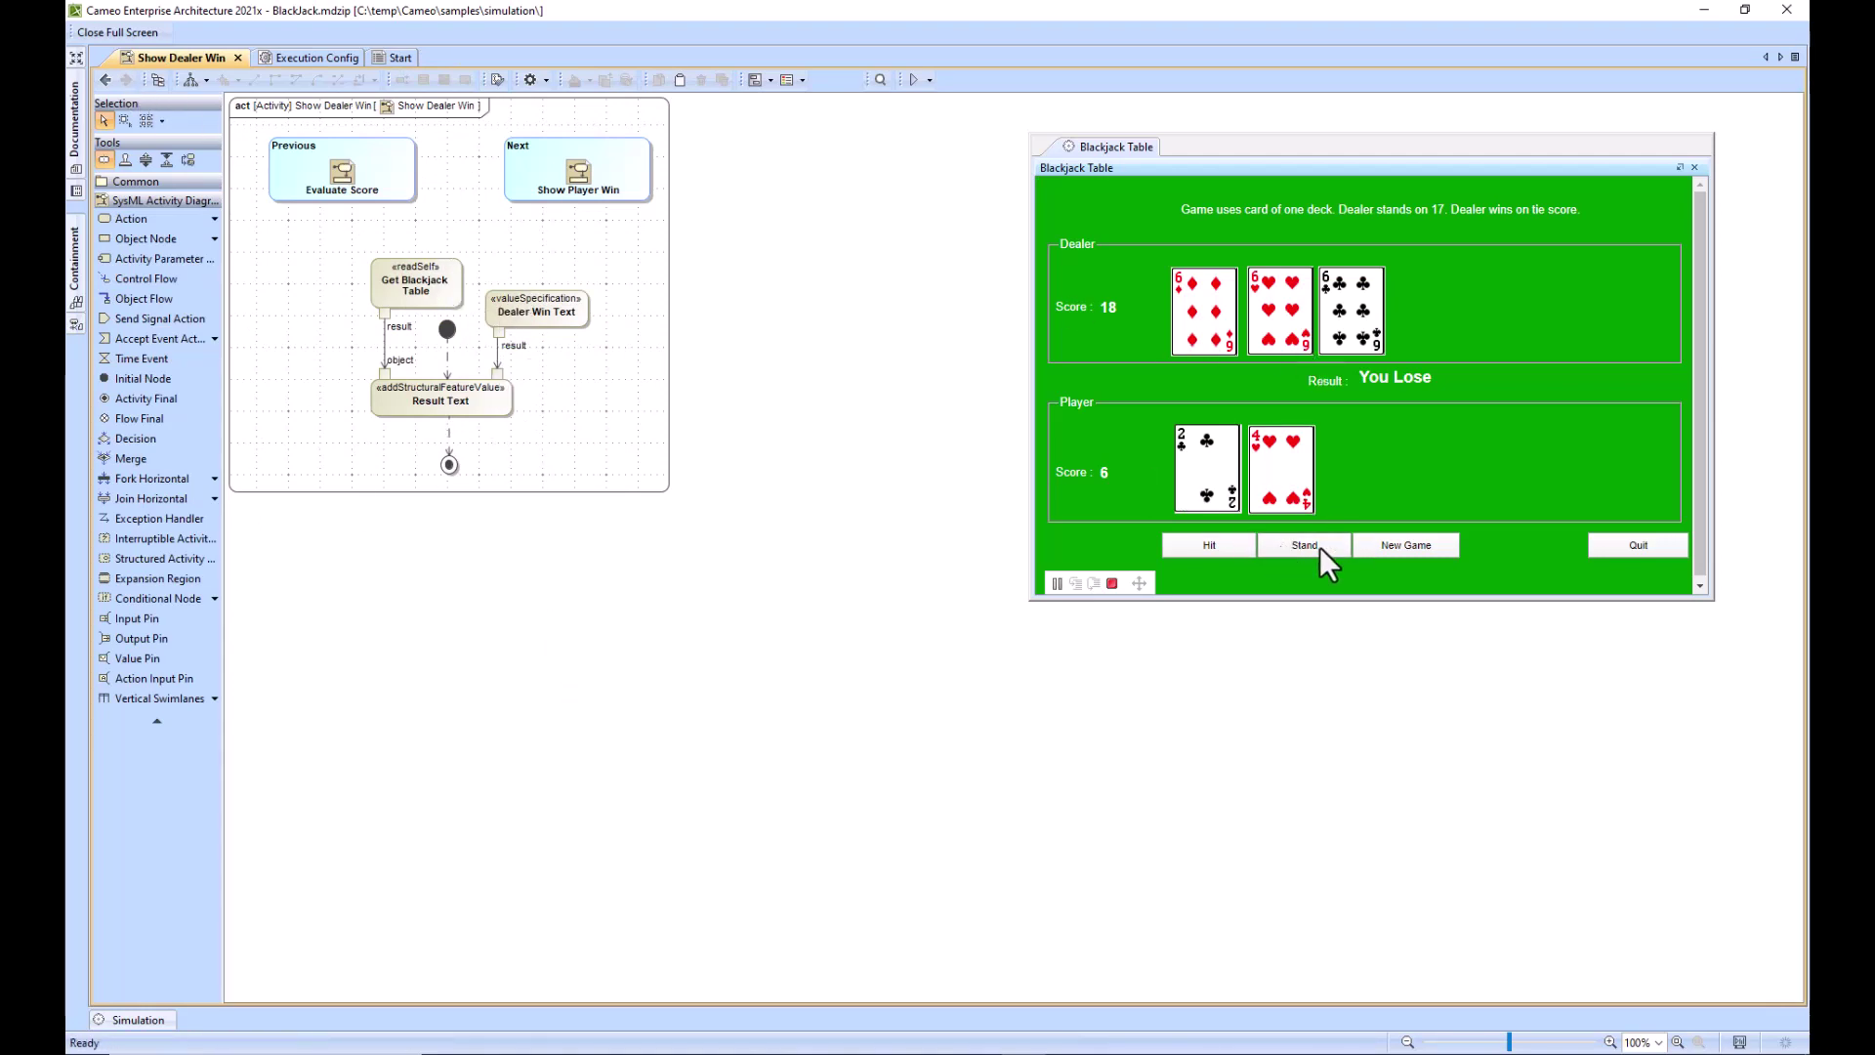
{"action": "left_click", "coordinate": [1413, 547]}
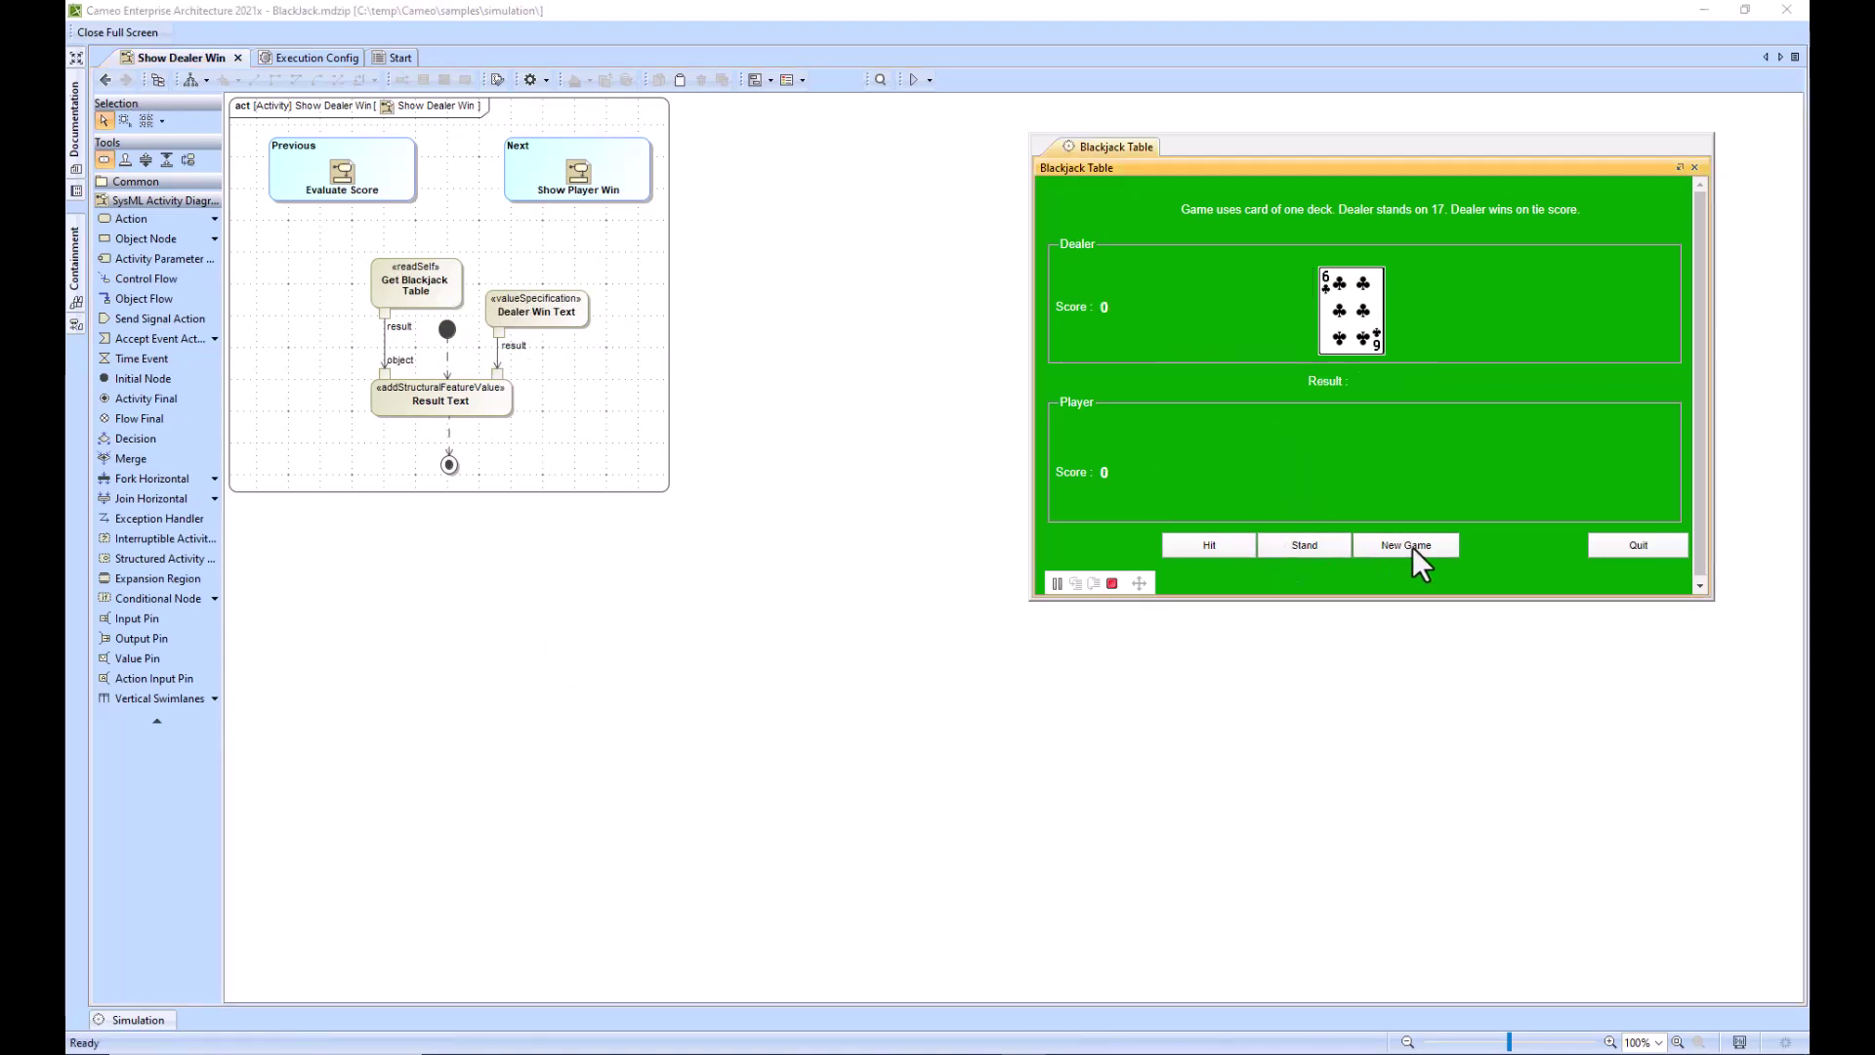
{"action": "left_click", "coordinate": [1304, 543]}
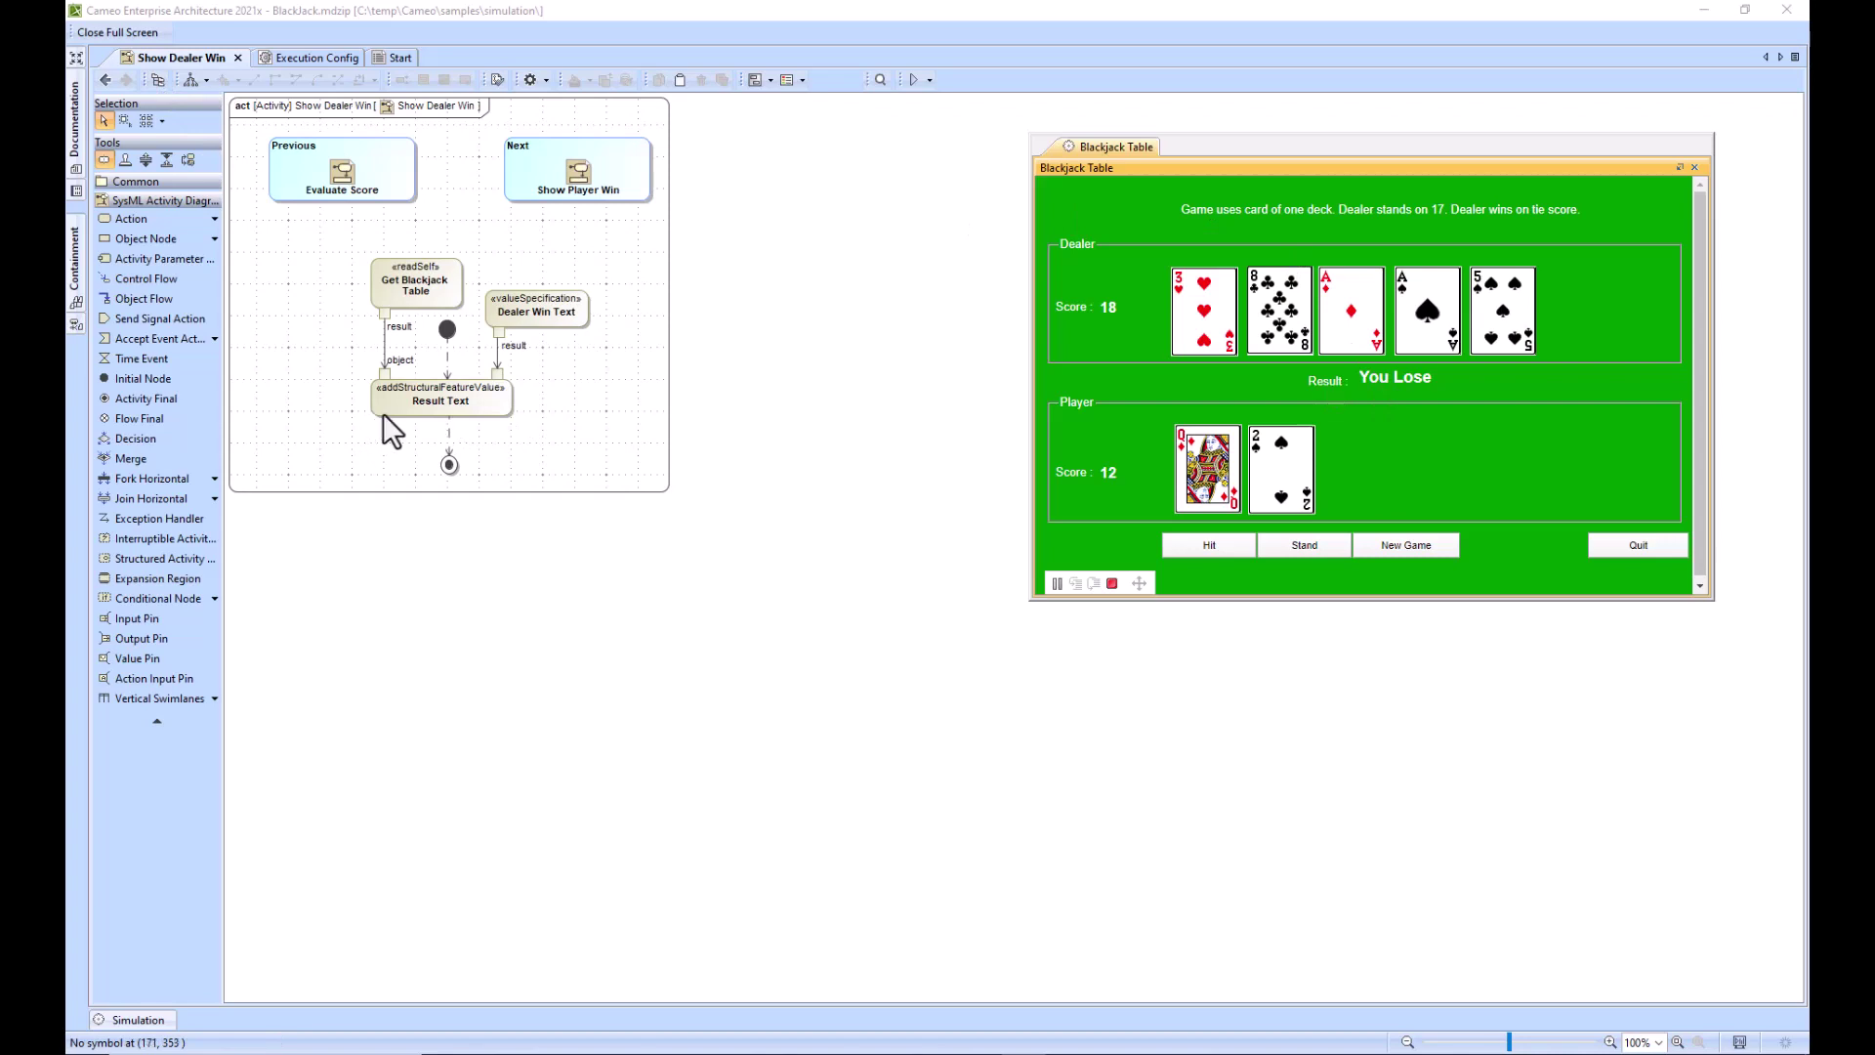
{"action": "left_click", "coordinate": [104, 79]}
{"action": "double_click", "coordinate": [413, 687]}
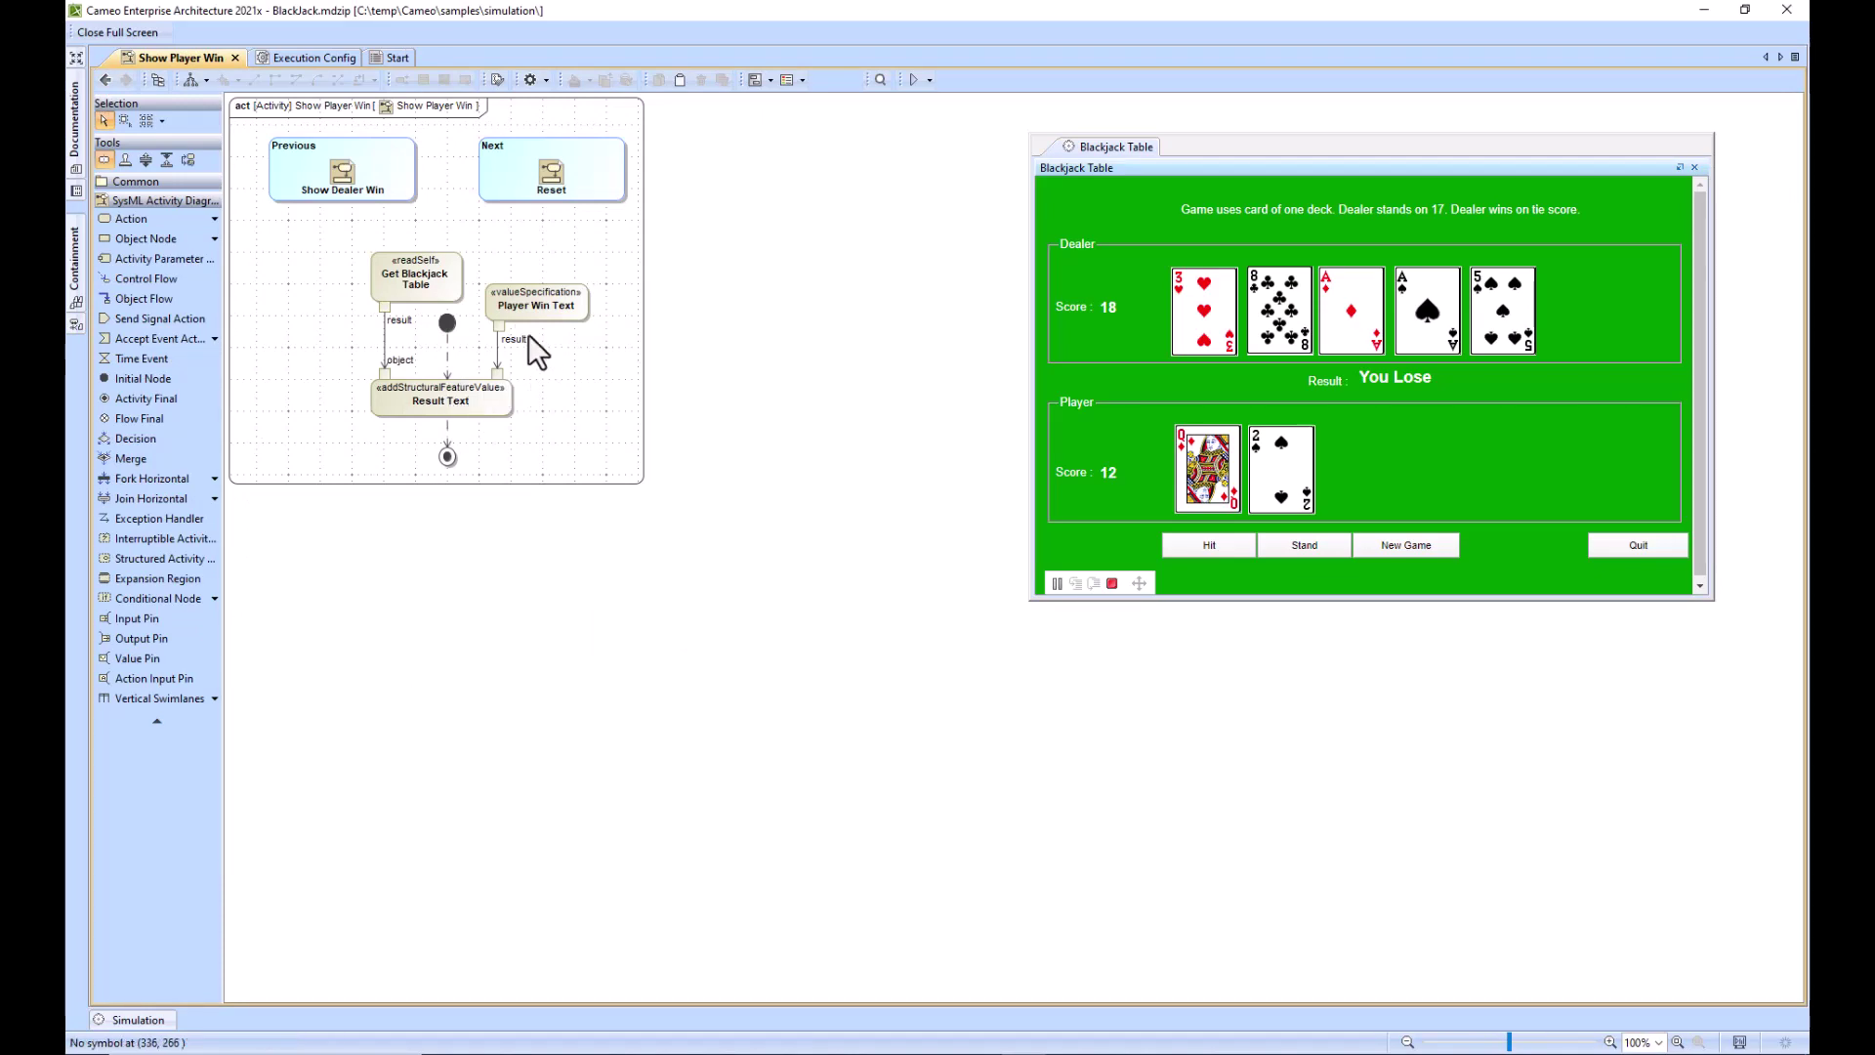
Return to the state machine and bring up the Reset activity diagram
{"action": "left_click", "coordinate": [107, 81]}
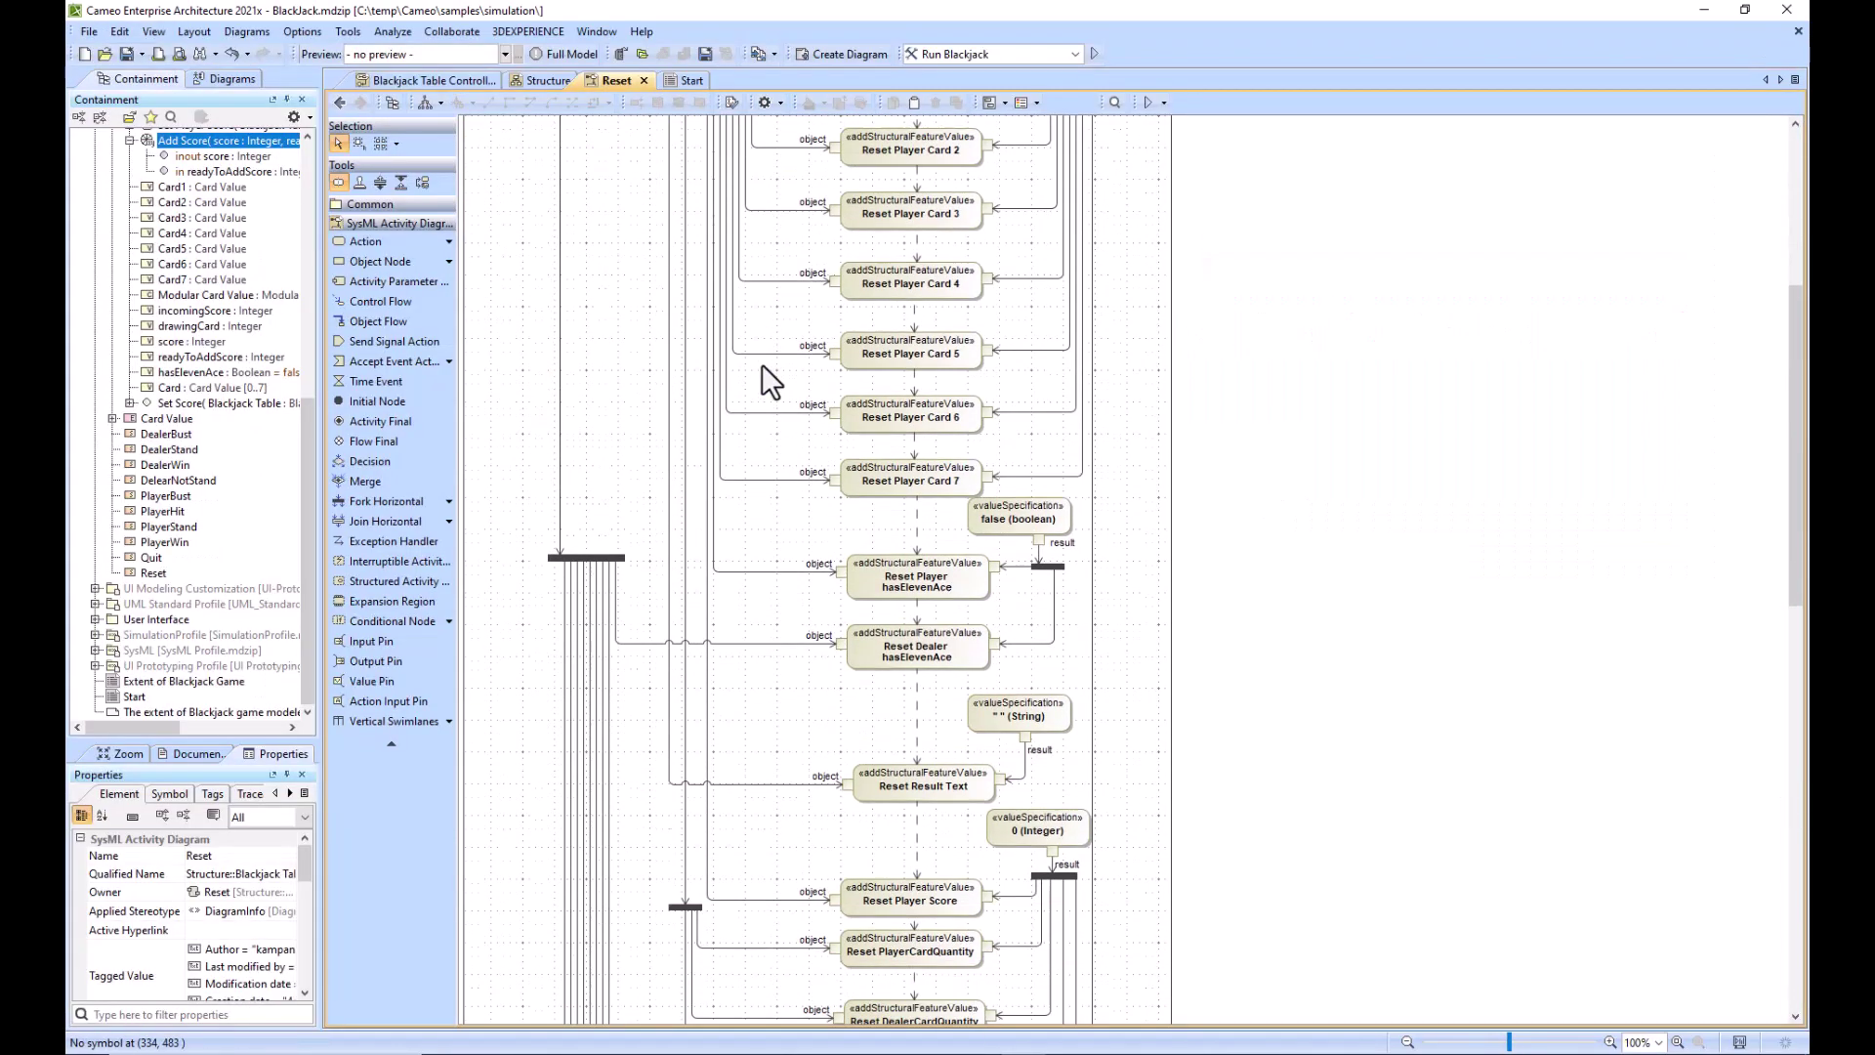
{"action": "scroll", "coordinate": [762, 366], "scroll_direction": "down", "scroll_amount": 5}
{"action": "scroll", "coordinate": [762, 365], "scroll_direction": "down", "scroll_amount": 5}
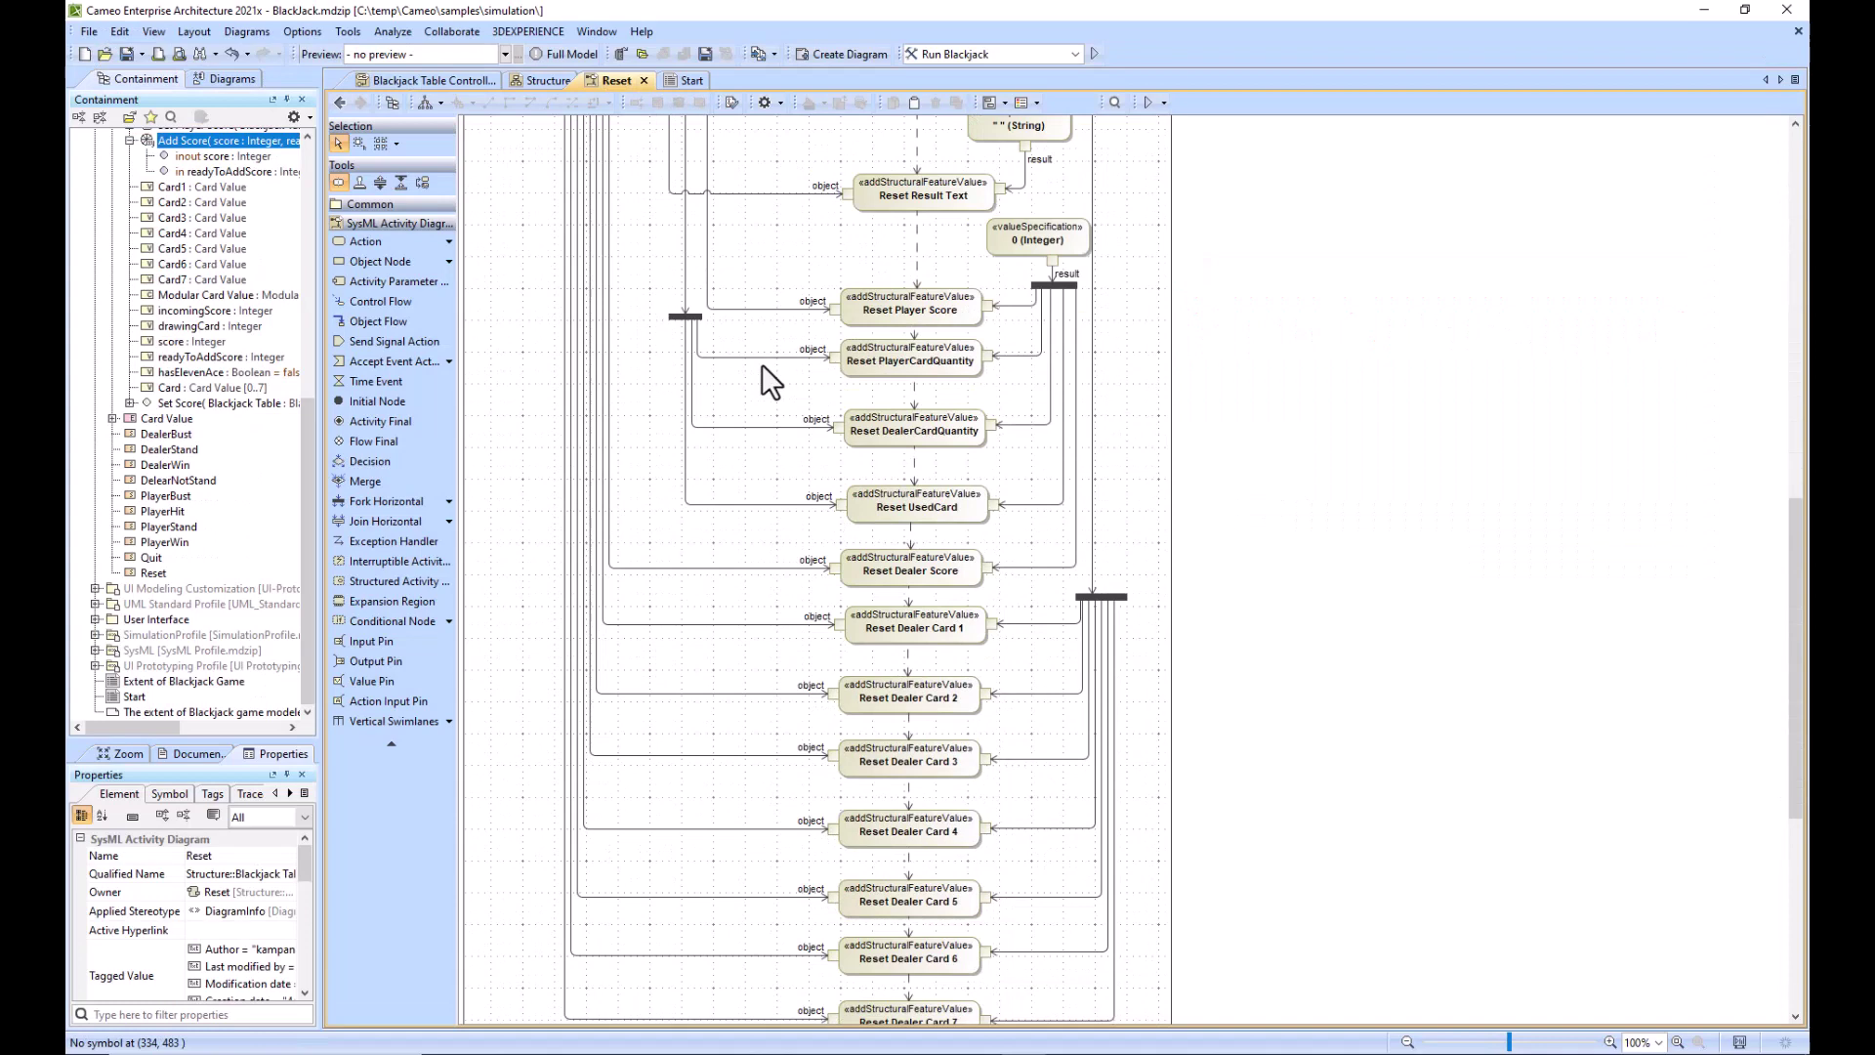
{"action": "scroll", "coordinate": [762, 365], "scroll_direction": "up", "scroll_amount": 1}
{"action": "scroll", "coordinate": [762, 365], "scroll_direction": "up", "scroll_amount": 10}
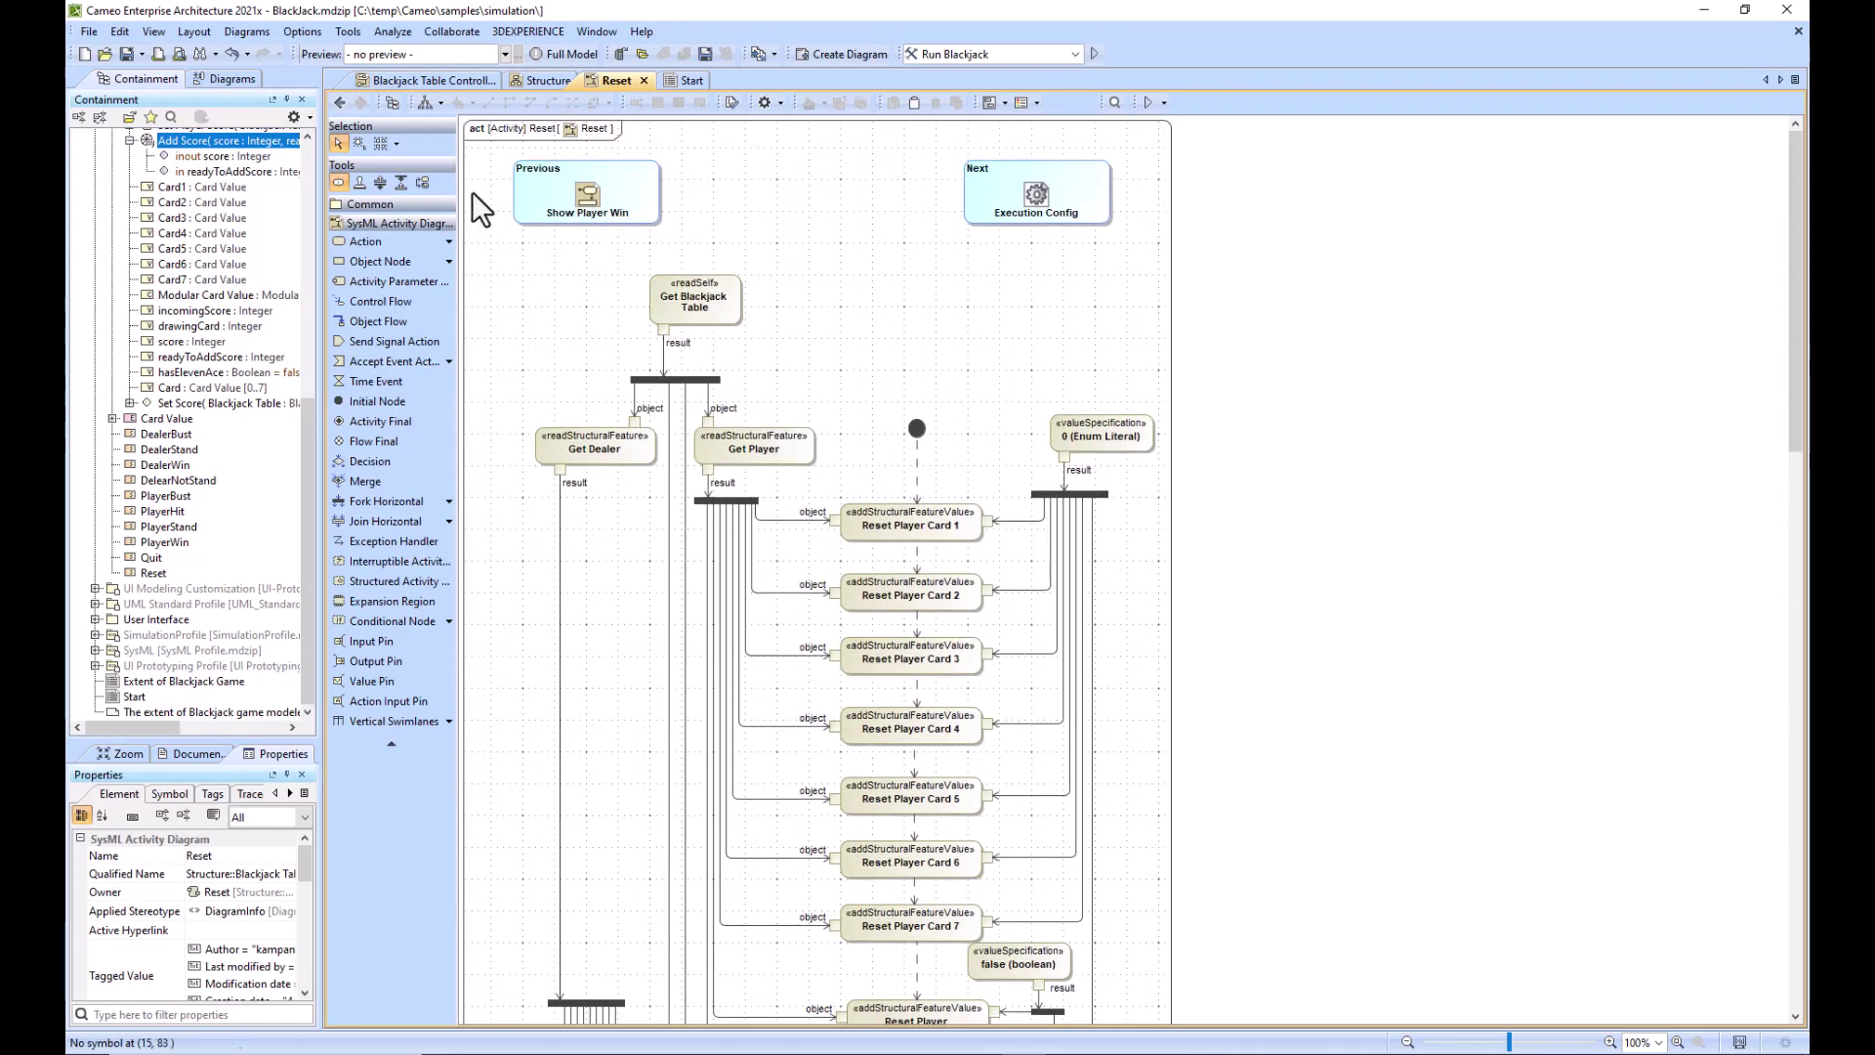
Relaunch Run Blackjack, open the game table via the web UI link, and lose standing on 13 against 19
{"action": "left_click", "coordinate": [1094, 53]}
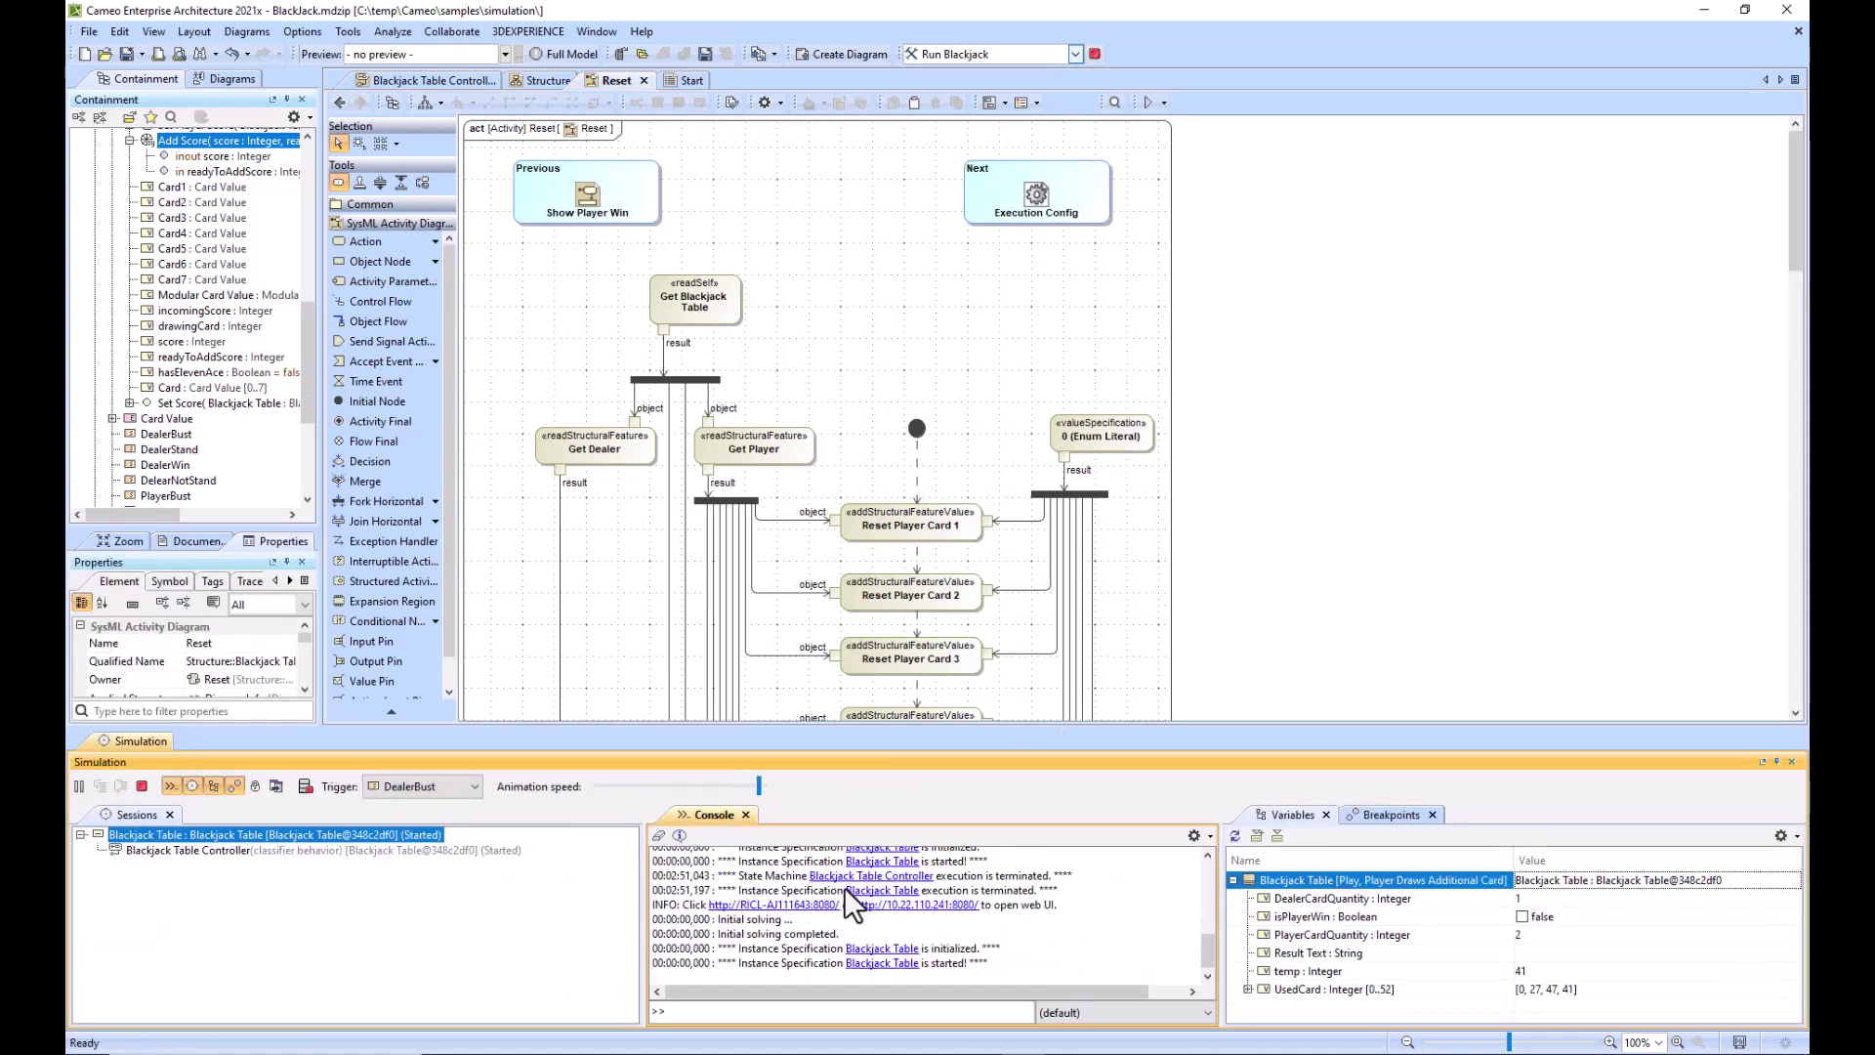
{"action": "left_click", "coordinate": [821, 904]}
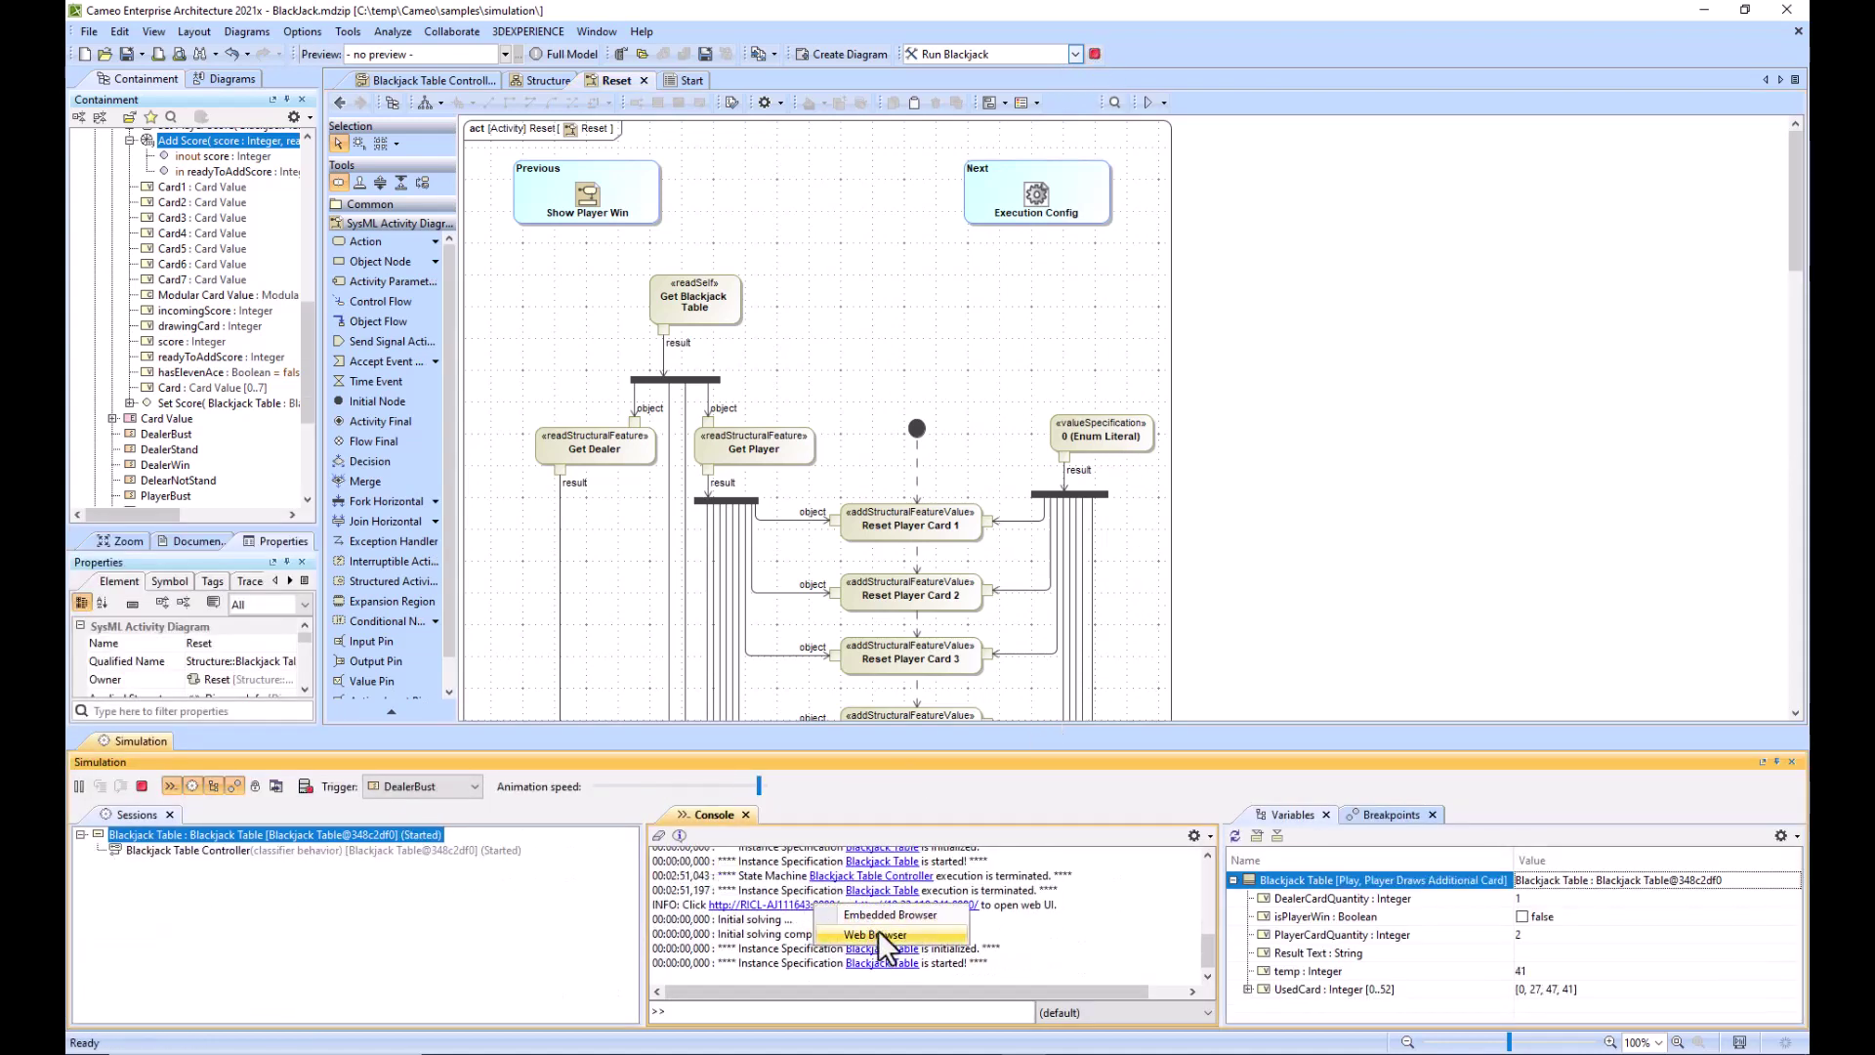
{"action": "left_click", "coordinate": [877, 934]}
{"action": "left_click_drag", "start_coordinate": [1403, 158], "coordinate": [1468, 136]}
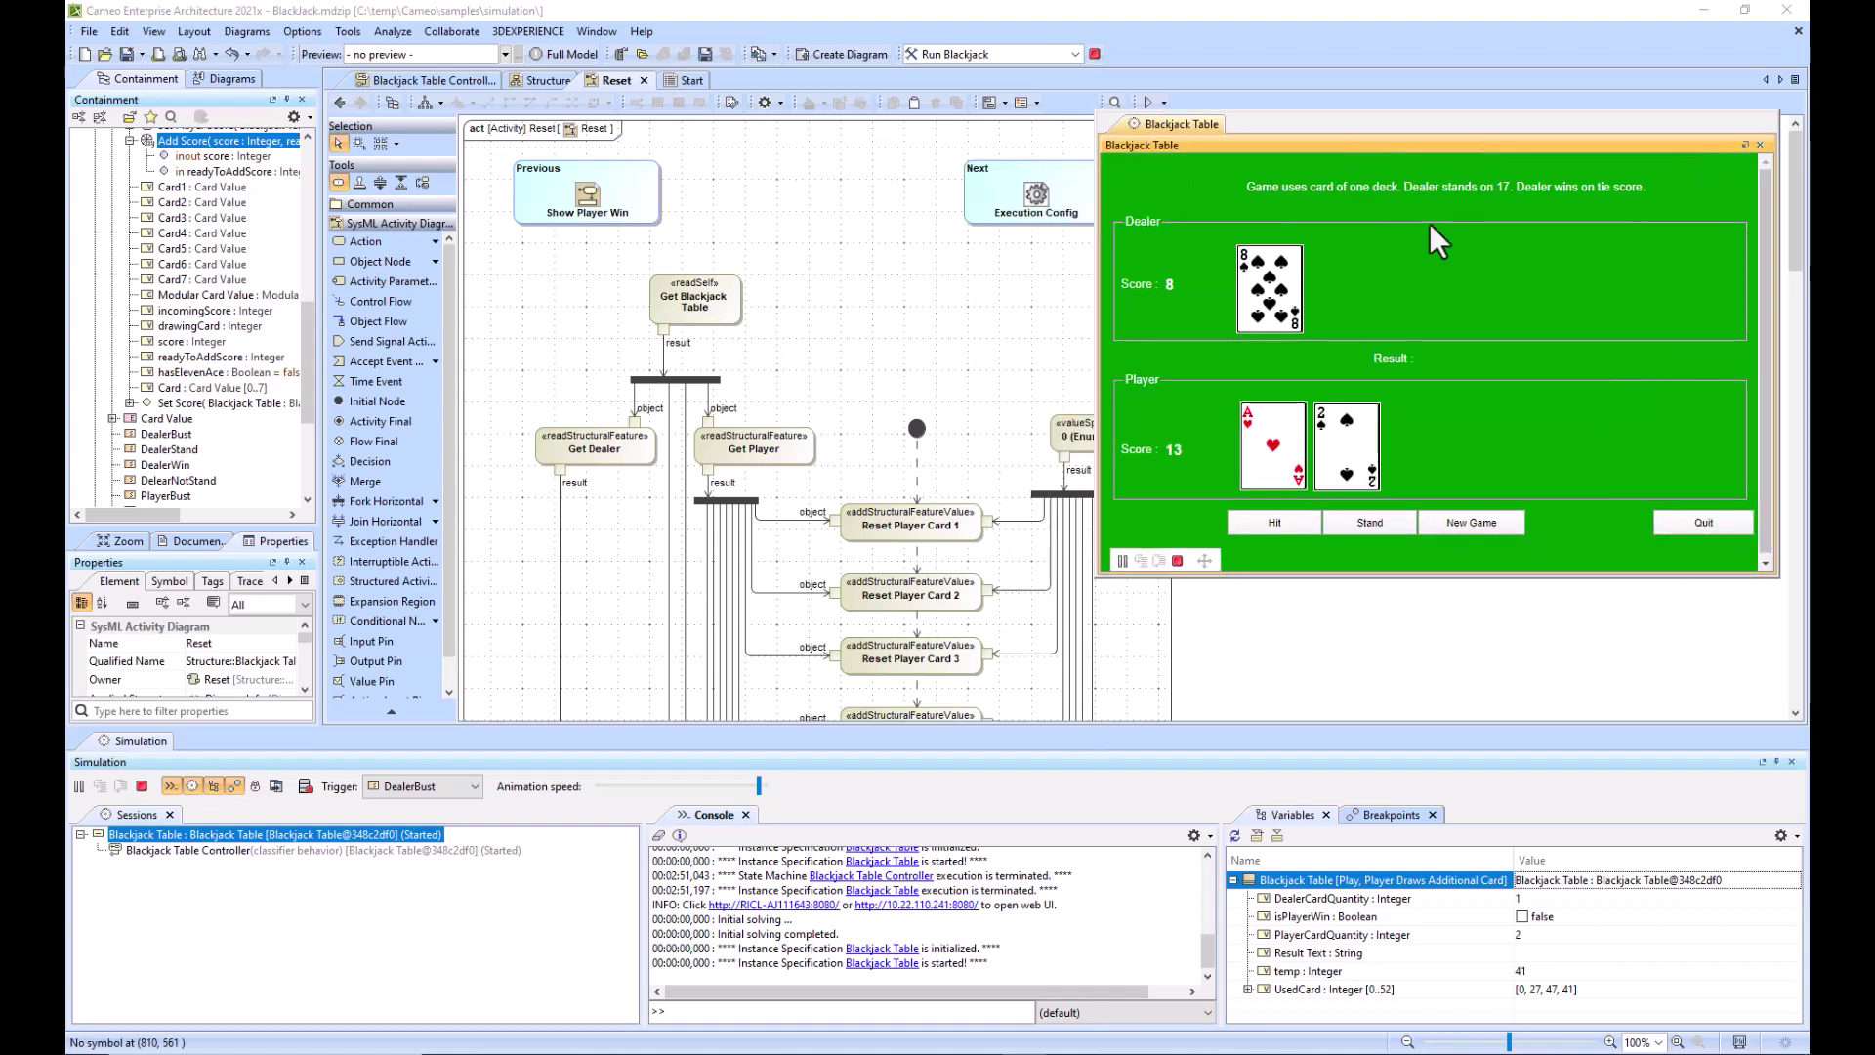
{"action": "left_click", "coordinate": [1368, 524]}
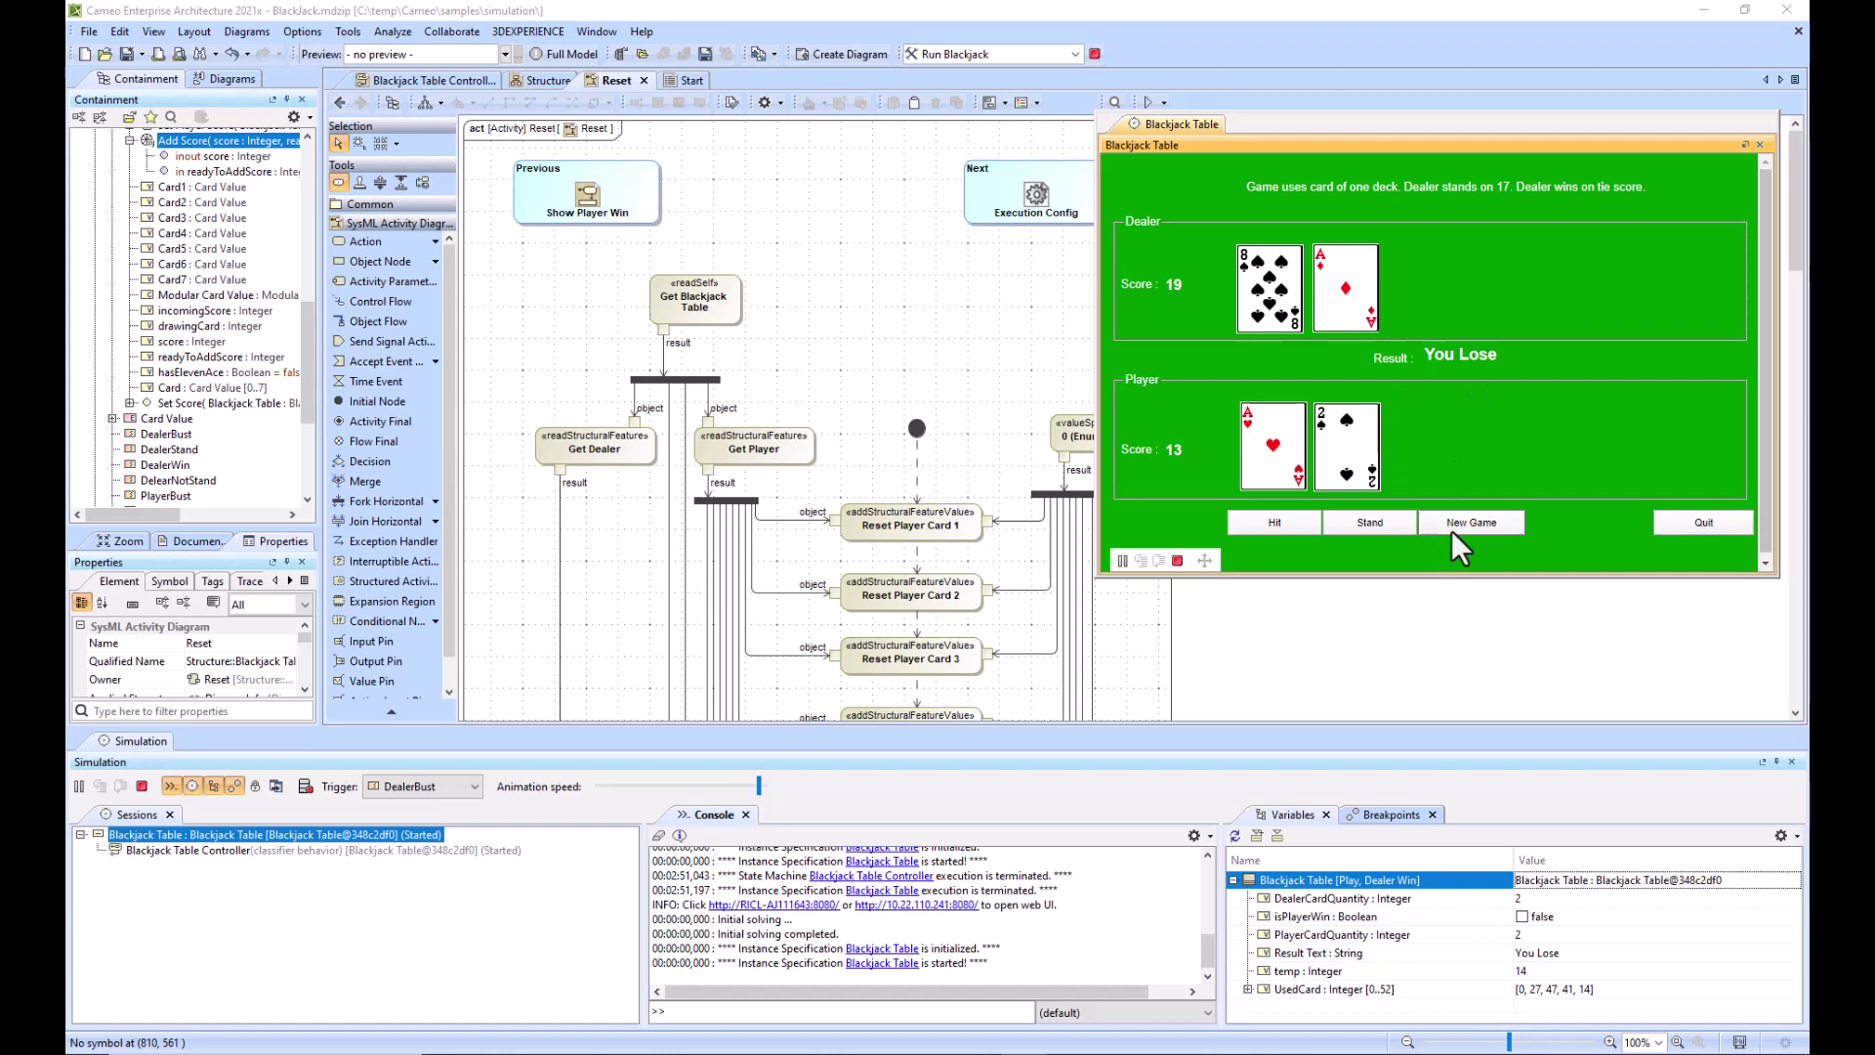
{"action": "left_click_drag", "start_coordinate": [1297, 131], "coordinate": [1326, 151]}
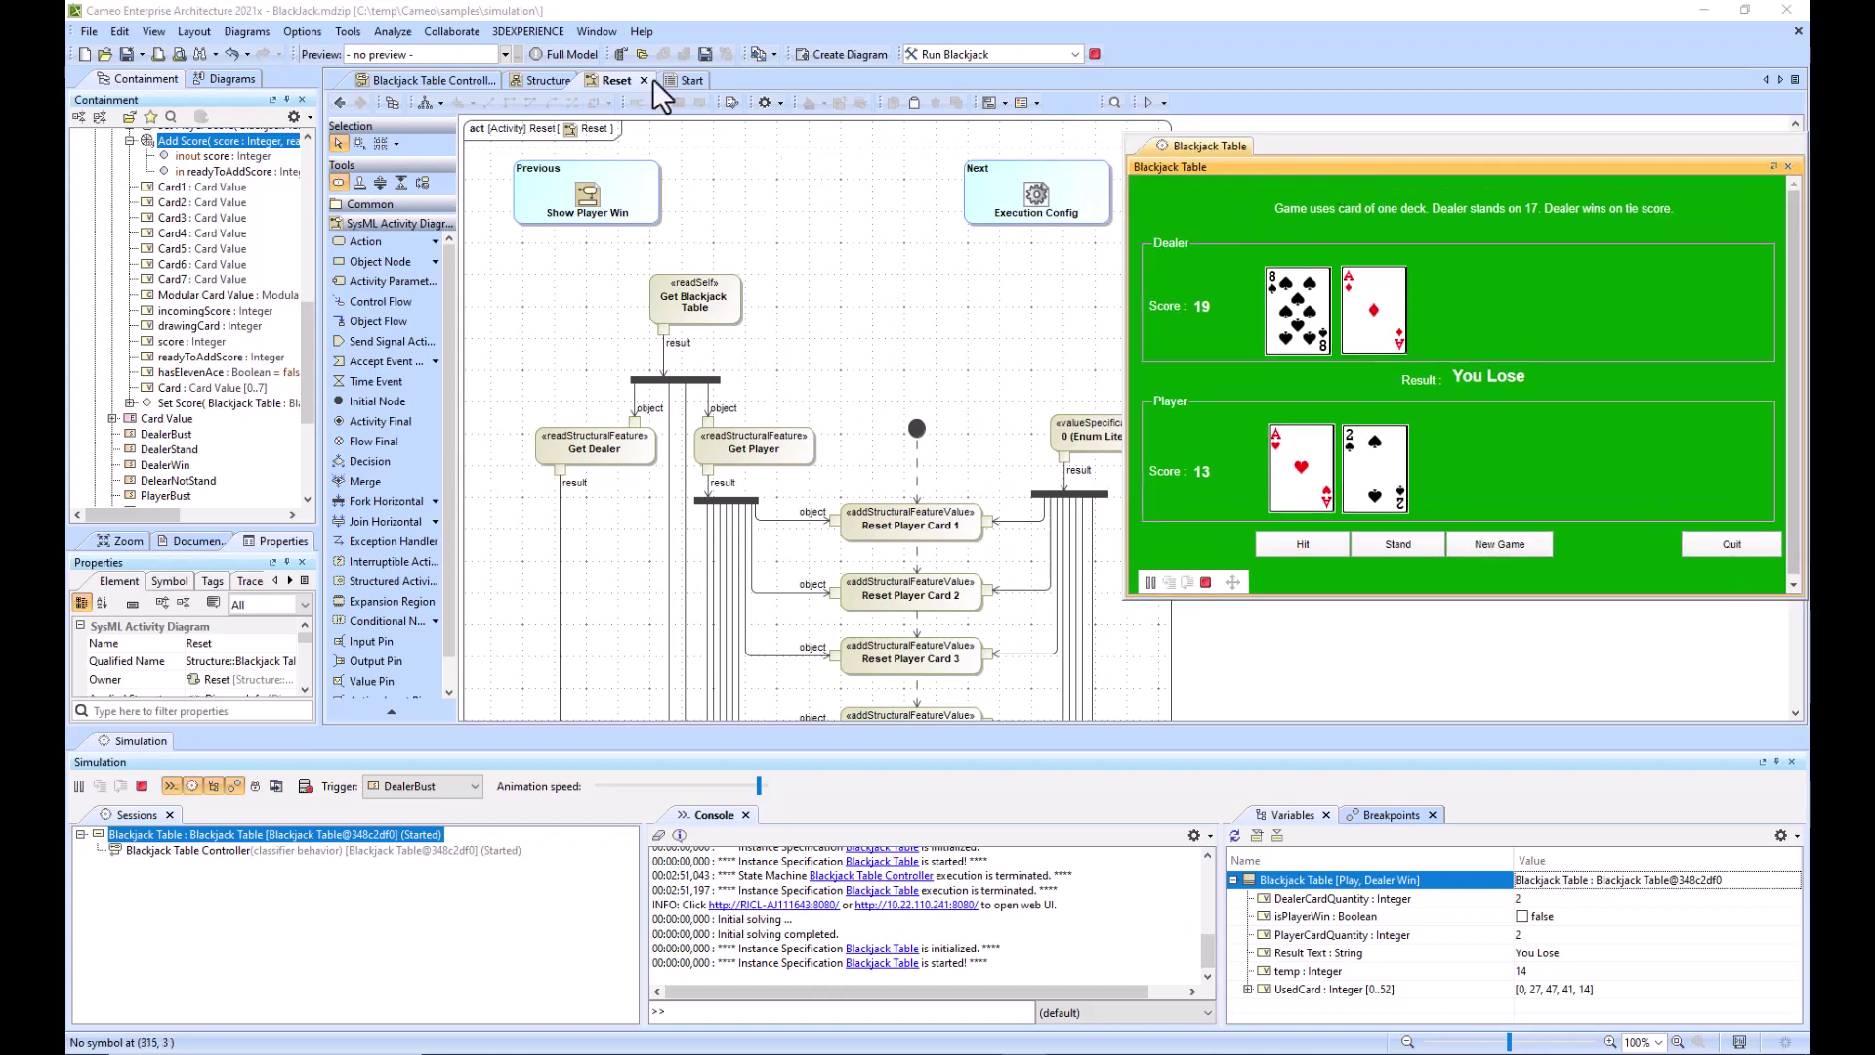
Maximize the Reset diagram and start a new game, redealing player 13 against dealer 4
{"action": "double_click", "coordinate": [611, 78]}
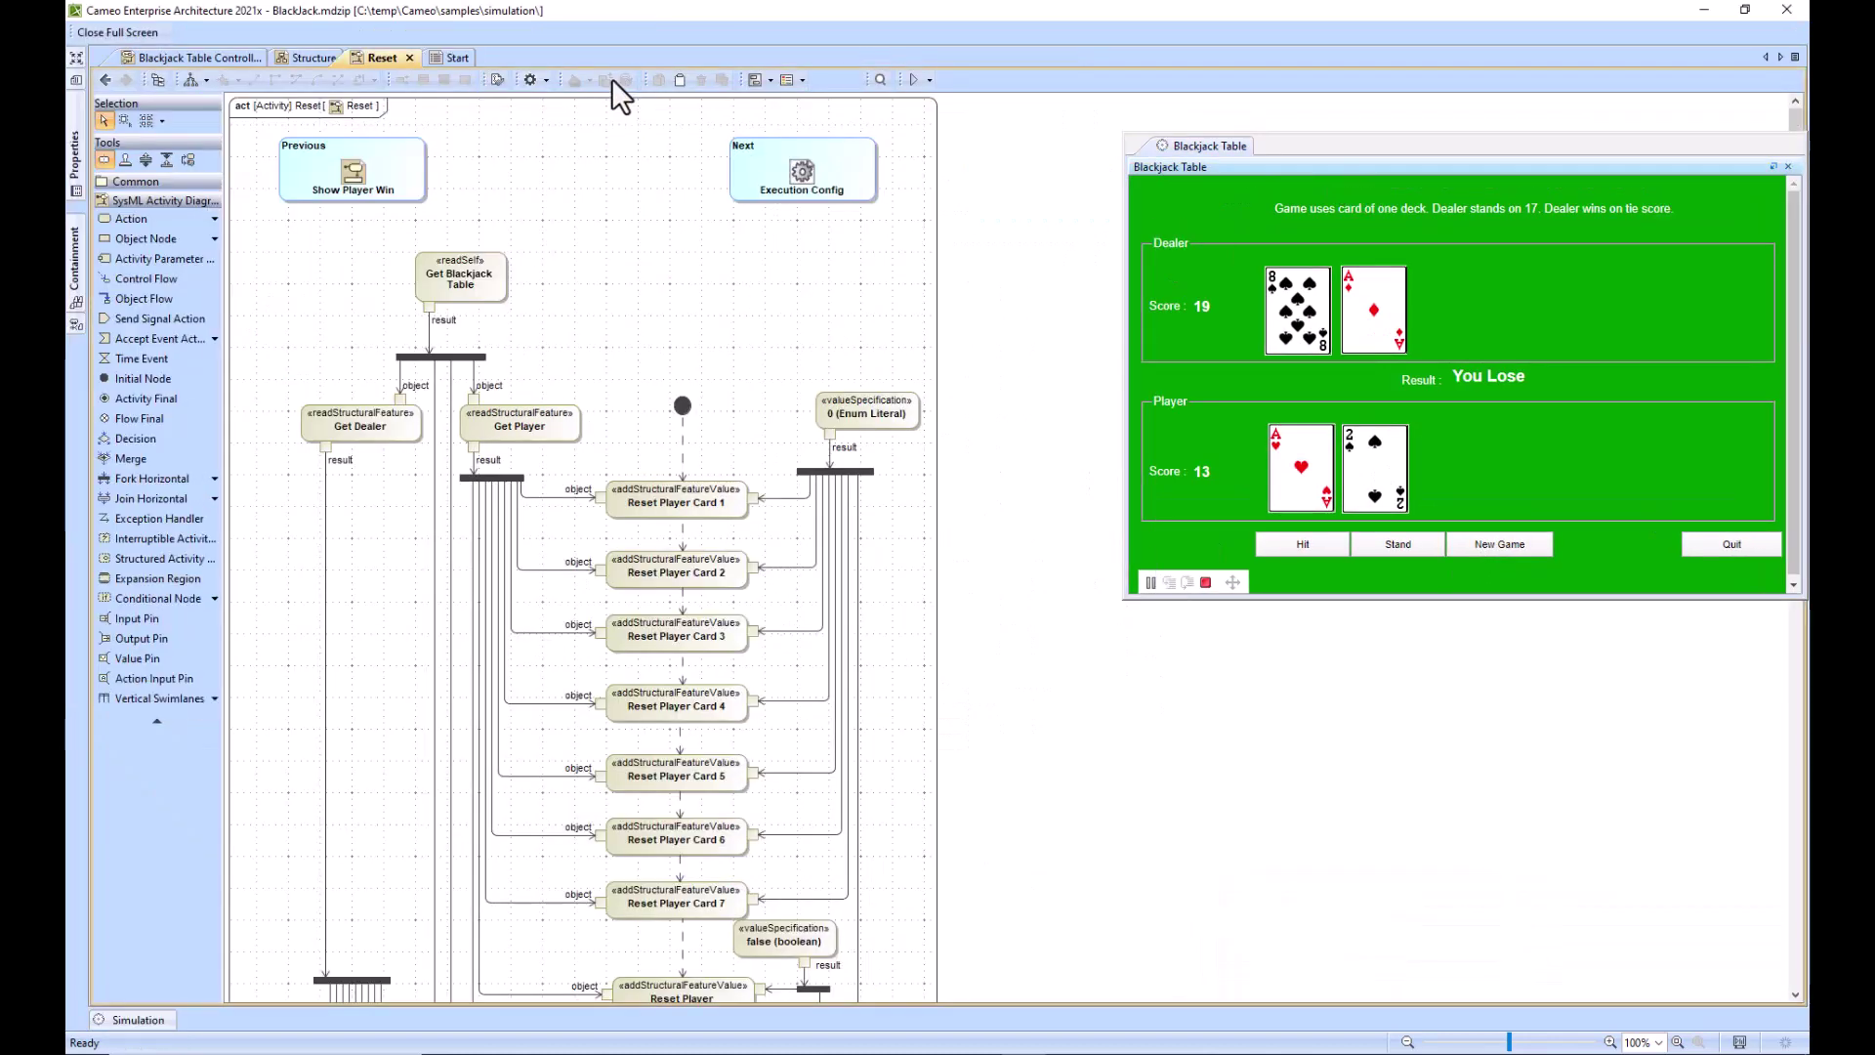
{"action": "left_click", "coordinate": [1490, 542]}
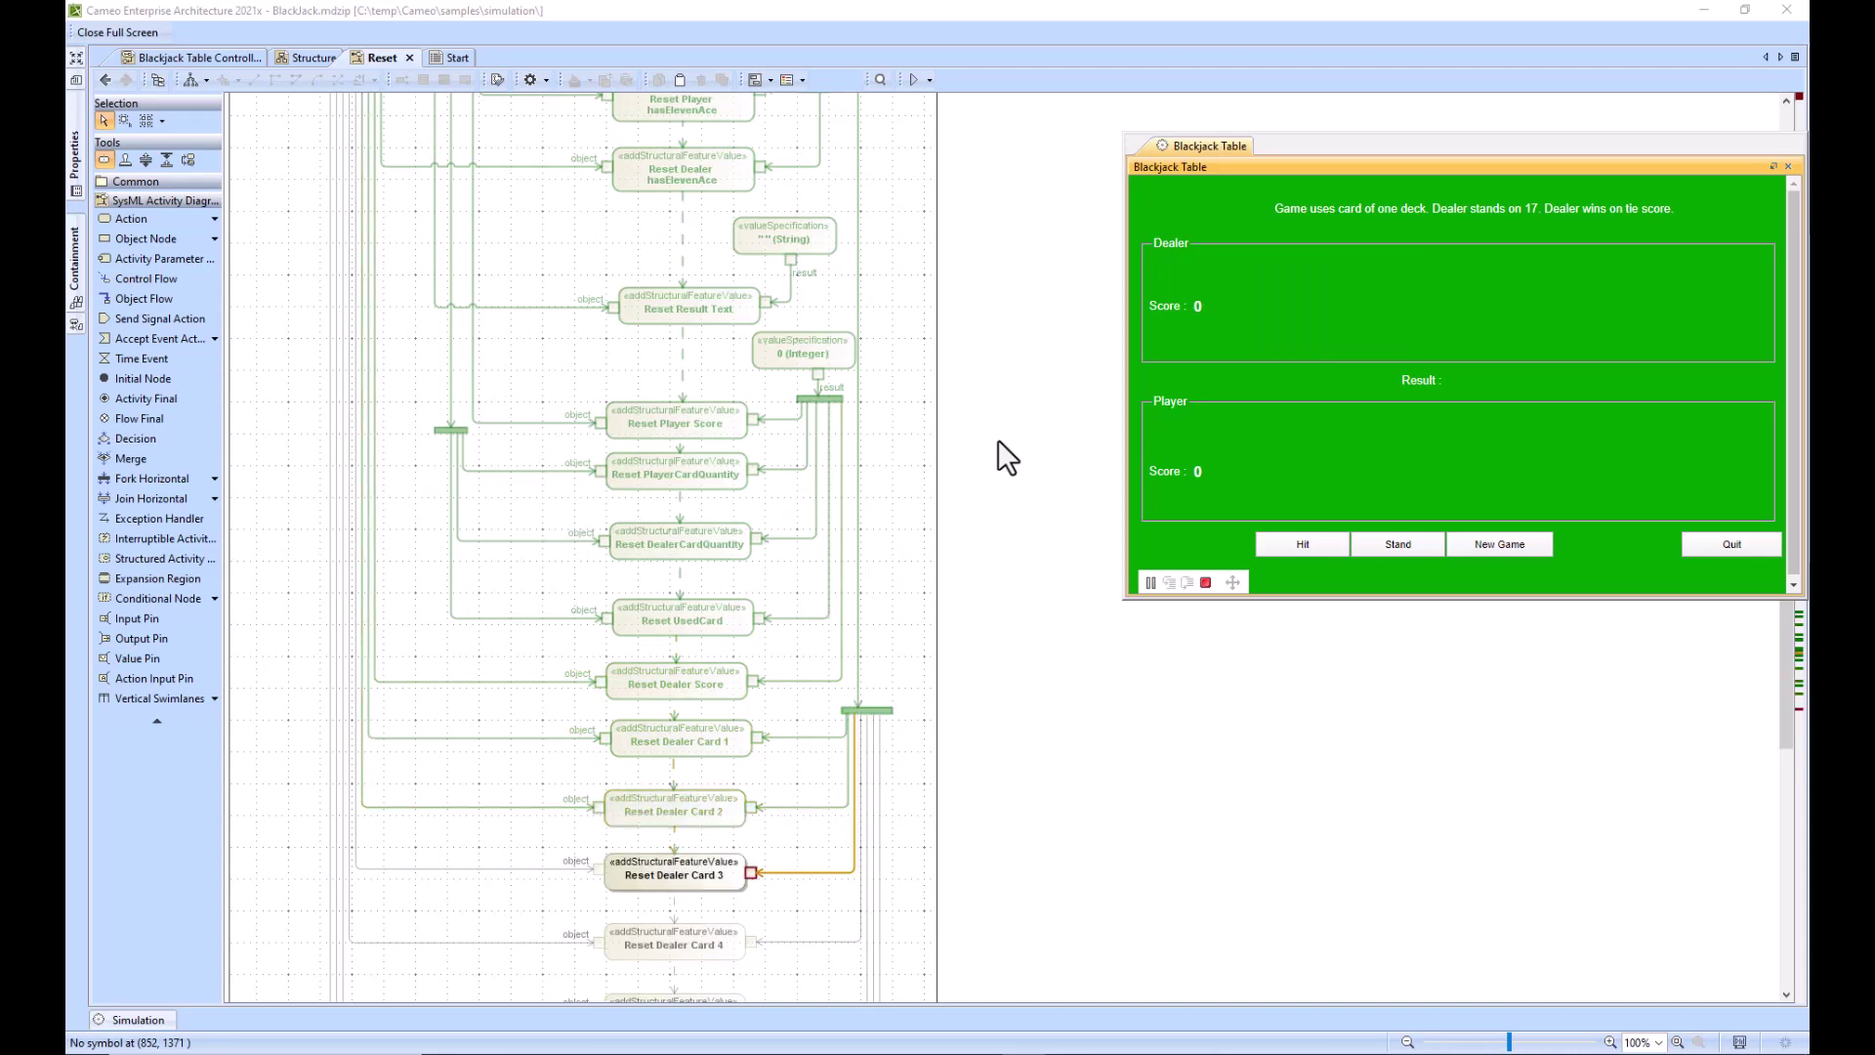
{"action": "scroll", "coordinate": [923, 437], "scroll_direction": "down", "scroll_amount": 5}
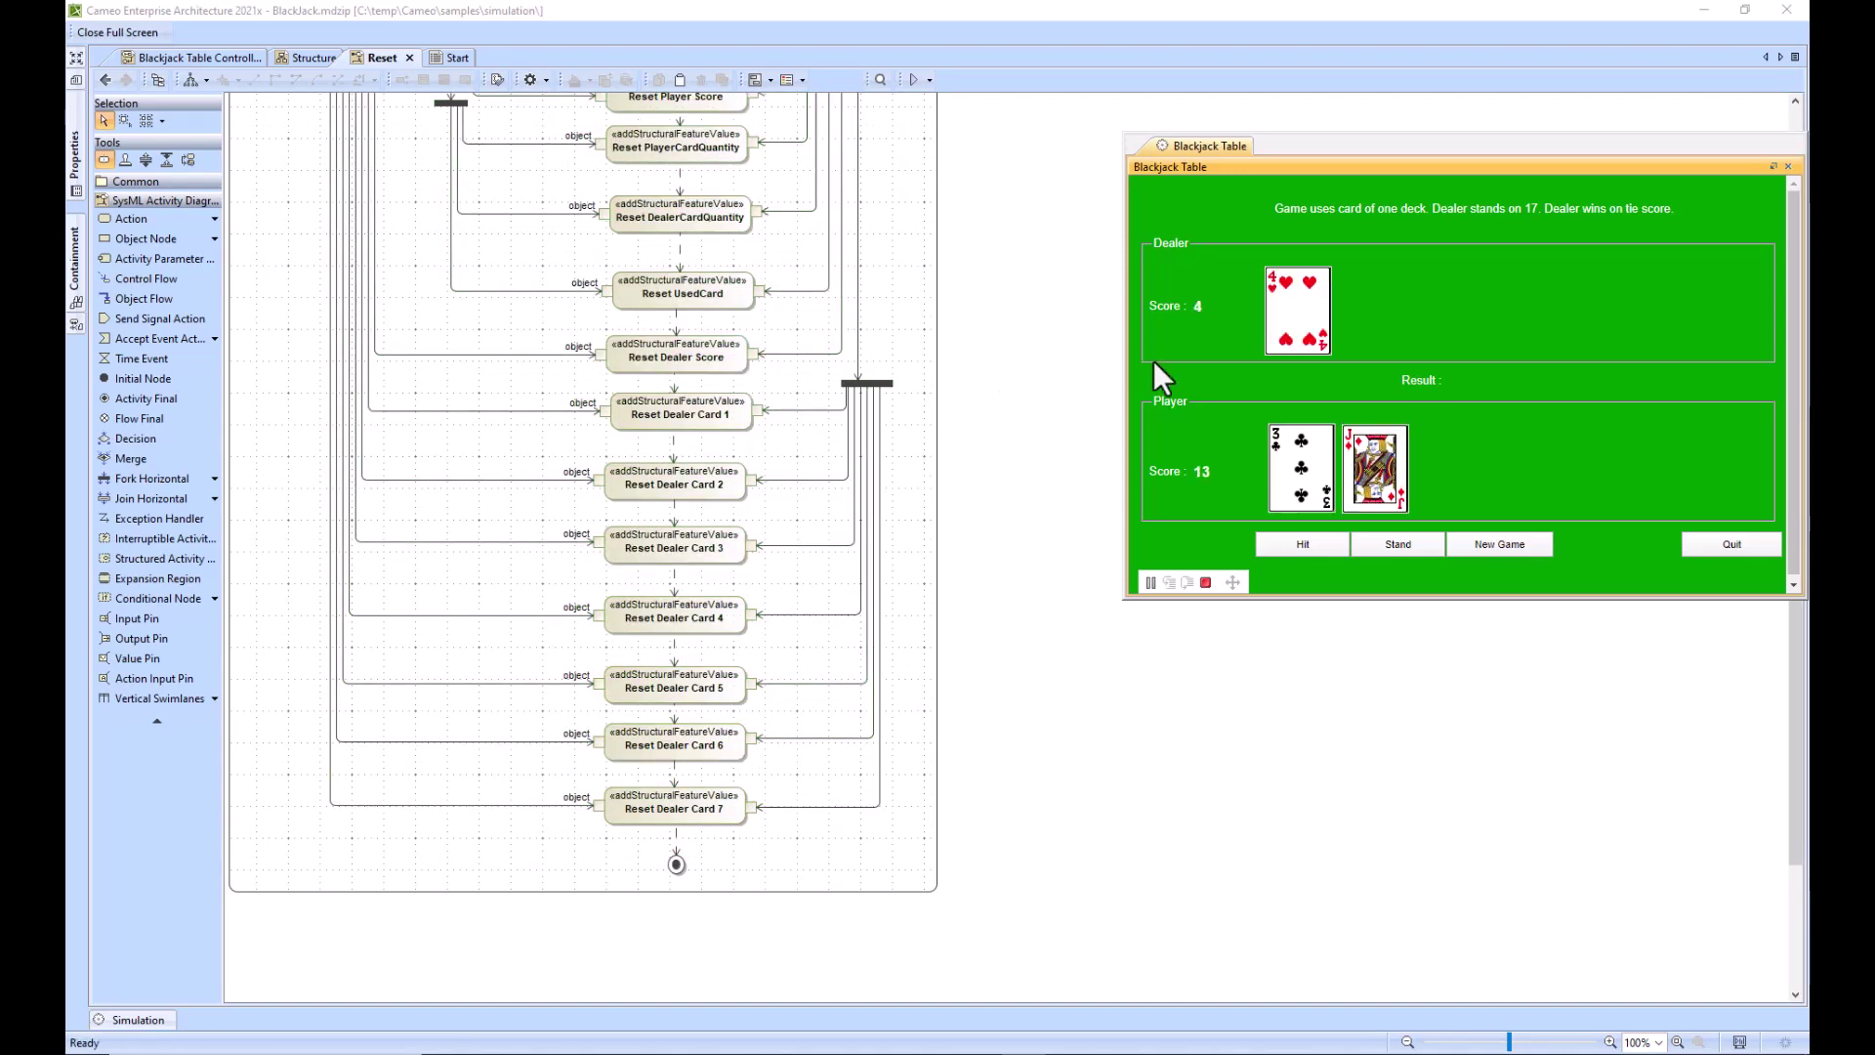
{"action": "scroll", "coordinate": [1057, 343], "scroll_direction": "up", "scroll_amount": 3}
{"action": "scroll", "coordinate": [1038, 336], "scroll_direction": "up", "scroll_amount": 10}
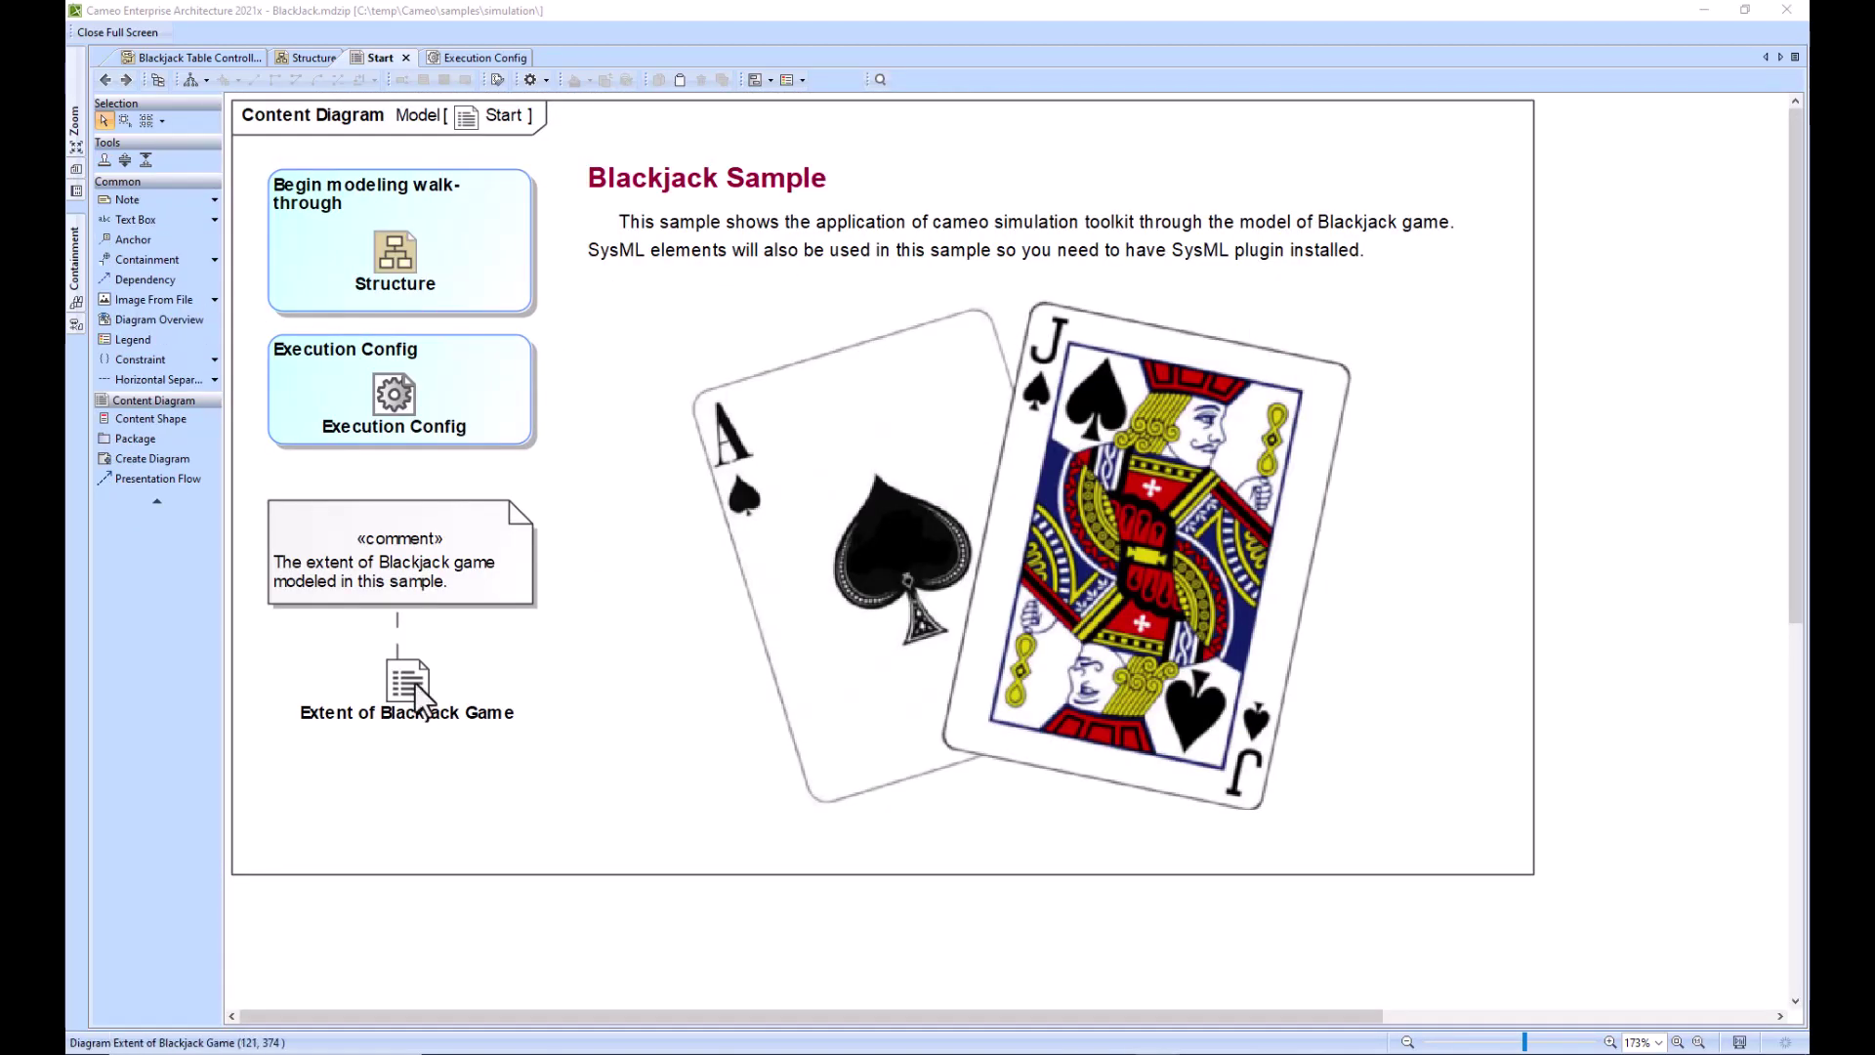
Open the Extent of Blackjack Game page listing the rules and each card's value
{"action": "double_click", "coordinate": [403, 684]}
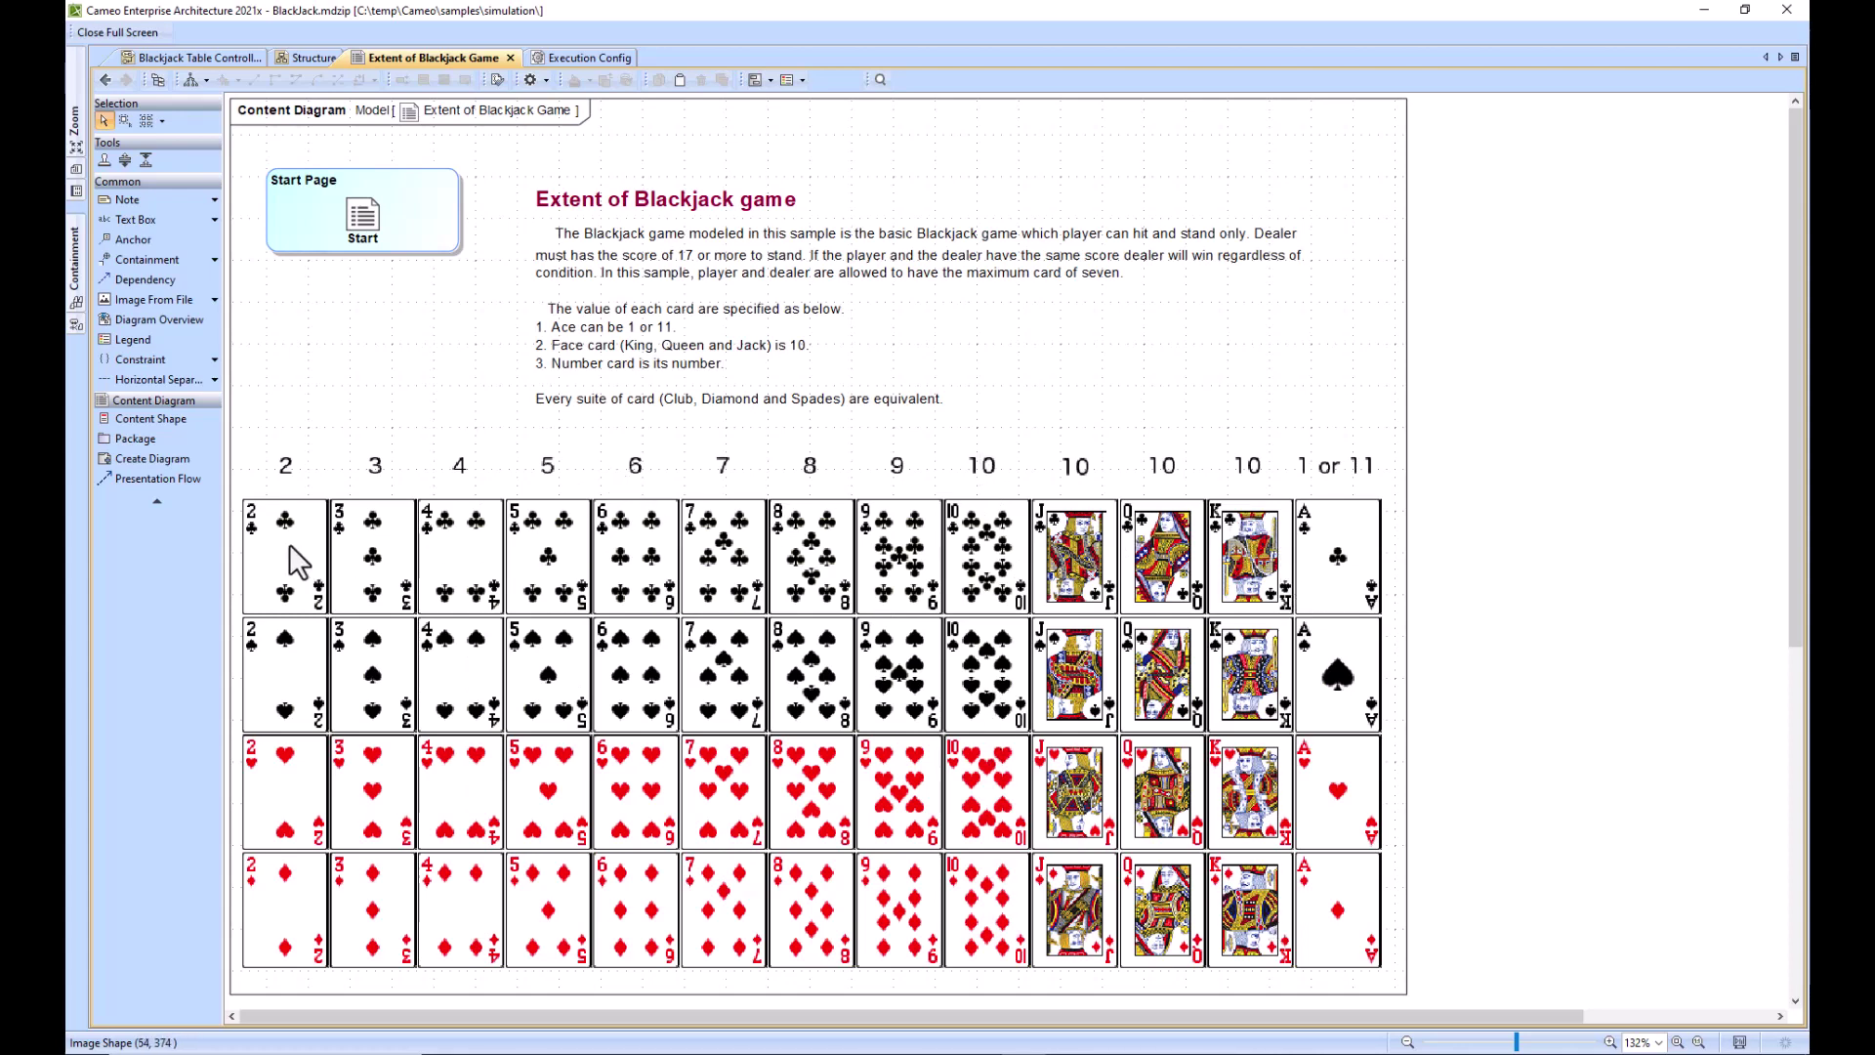
{"action": "left_click", "coordinate": [311, 58]}
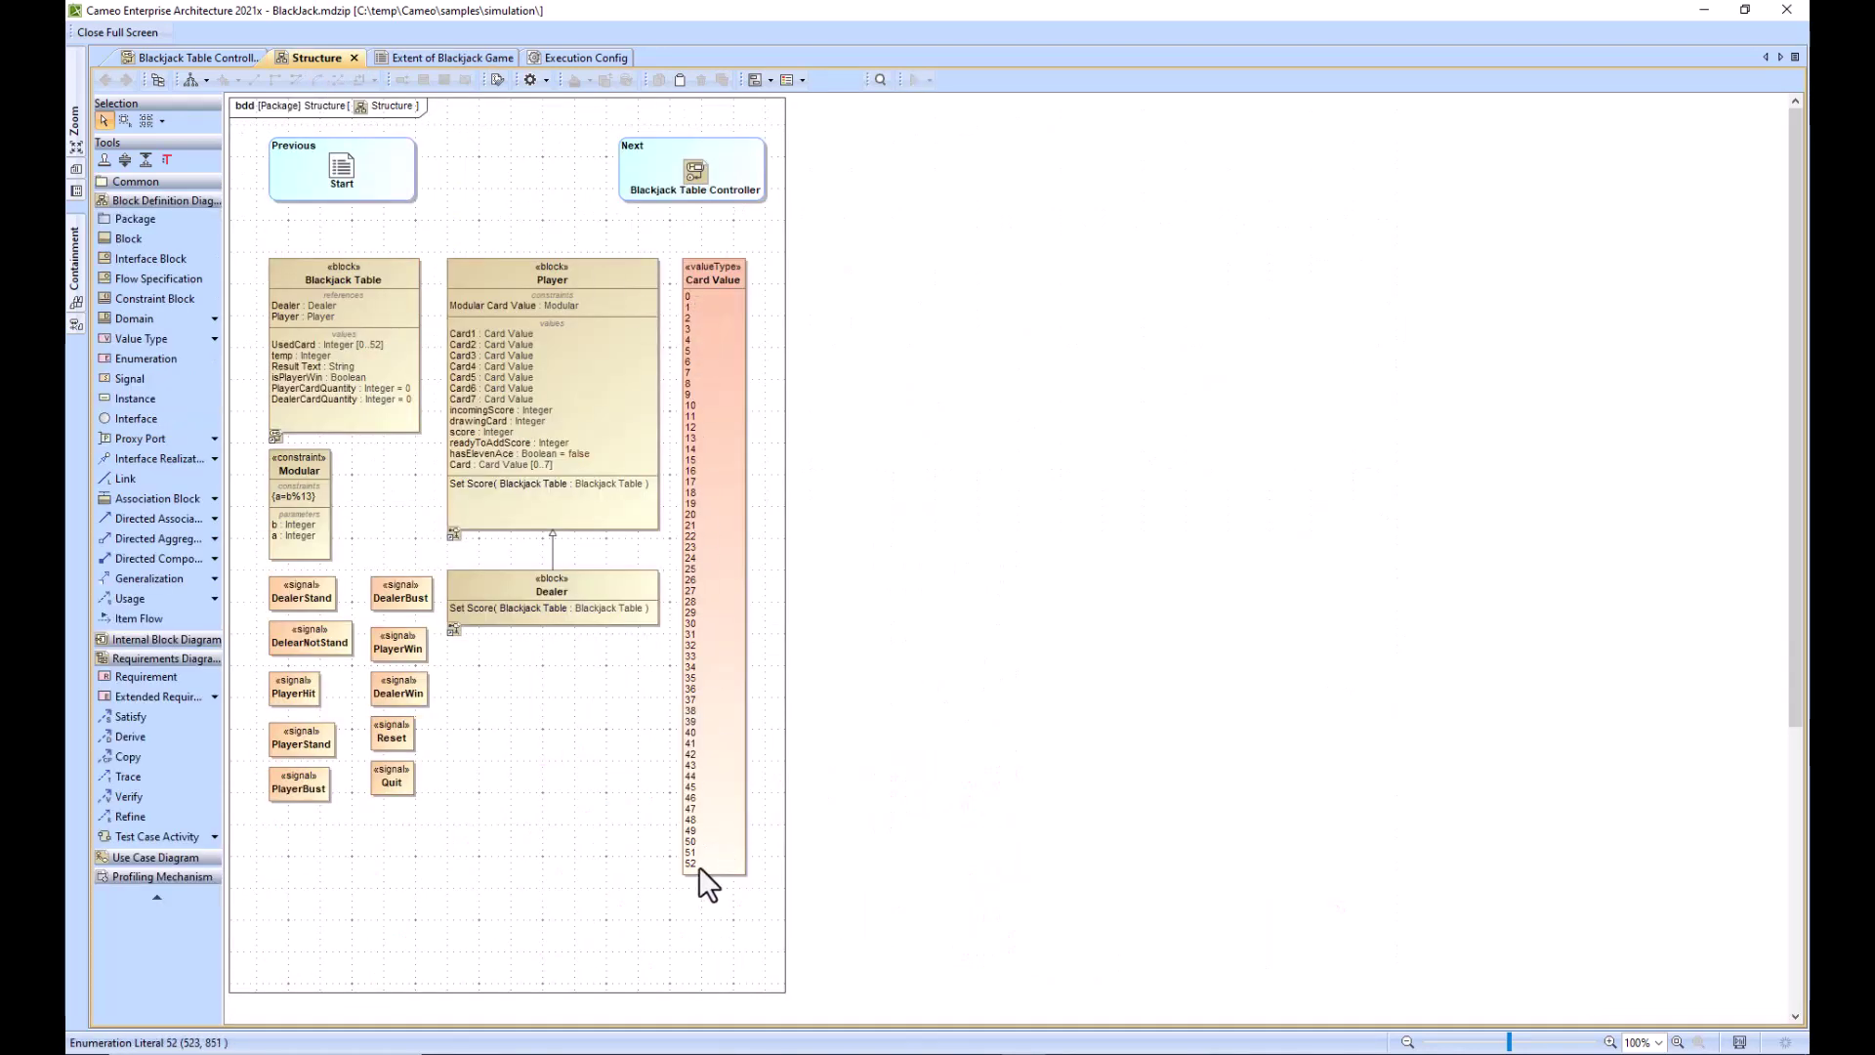
{"action": "left_click", "coordinate": [422, 61]}
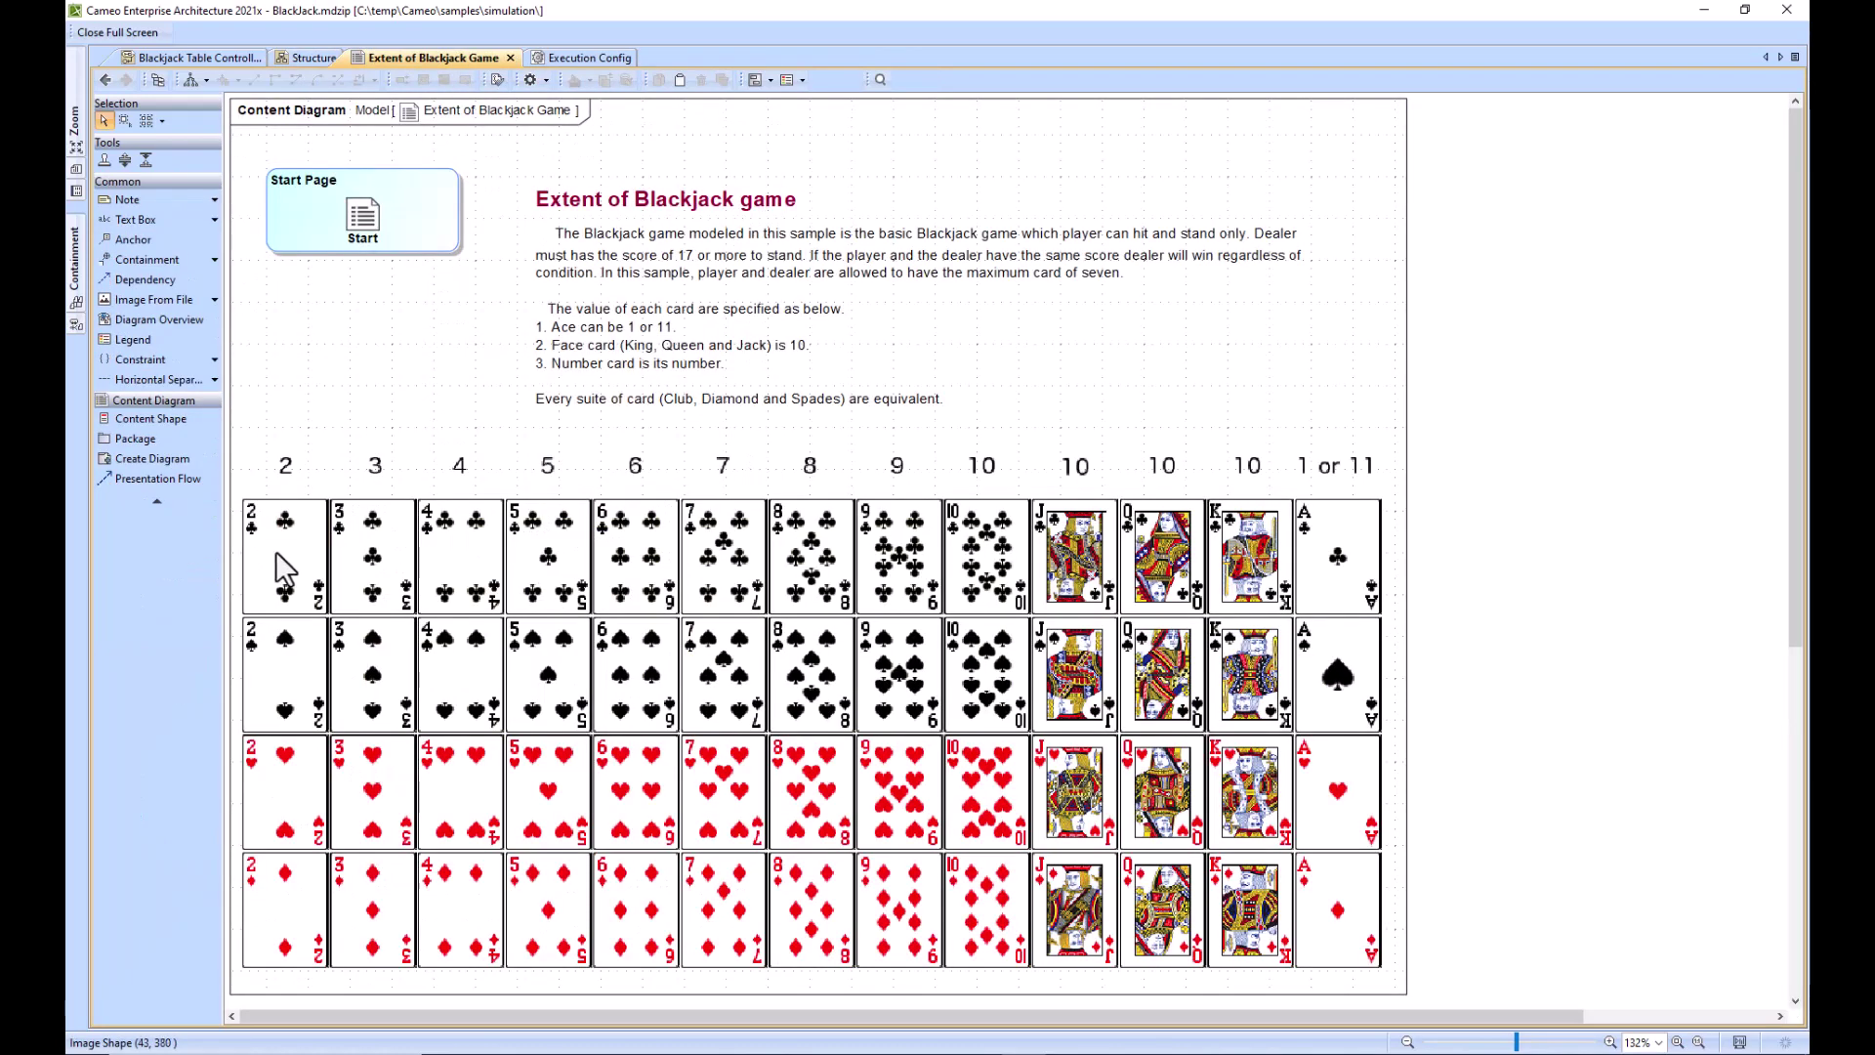